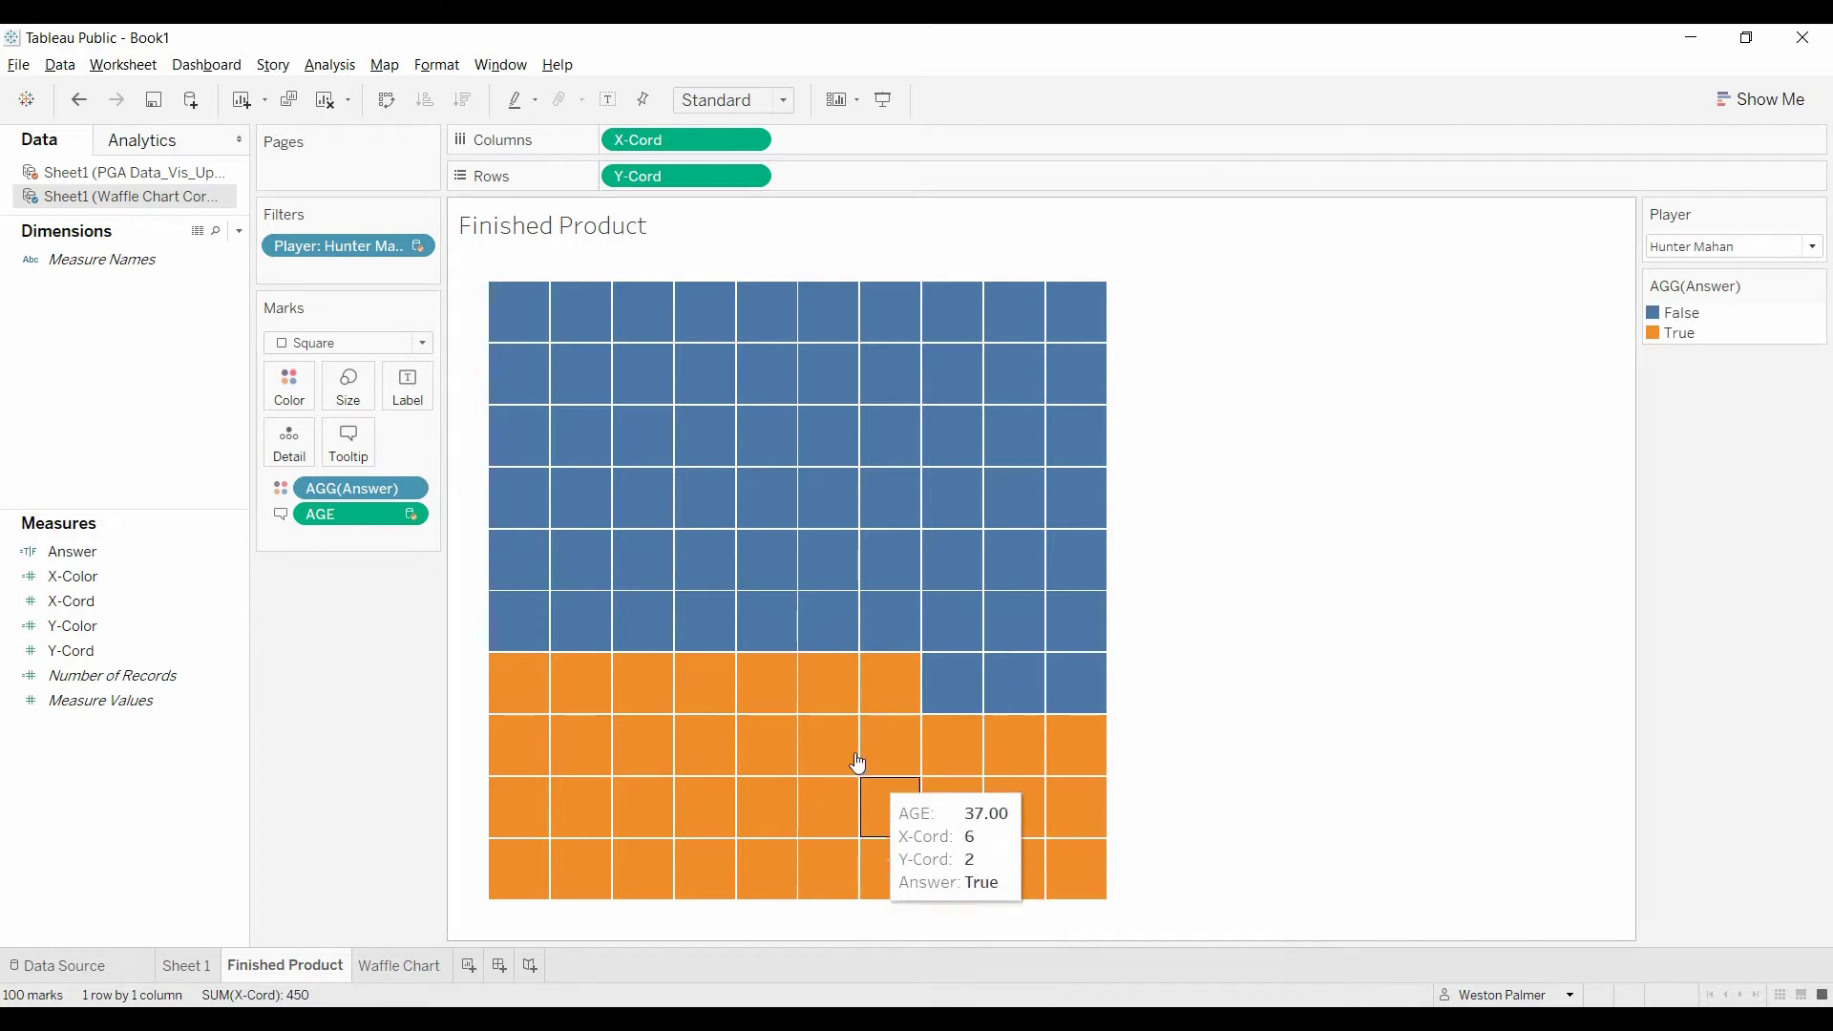
# Bring up the X-Cord/Y-Cord coordinate data spreadsheet to review the waffle grid values
pyautogui.hotkey('alt', 'Tab')
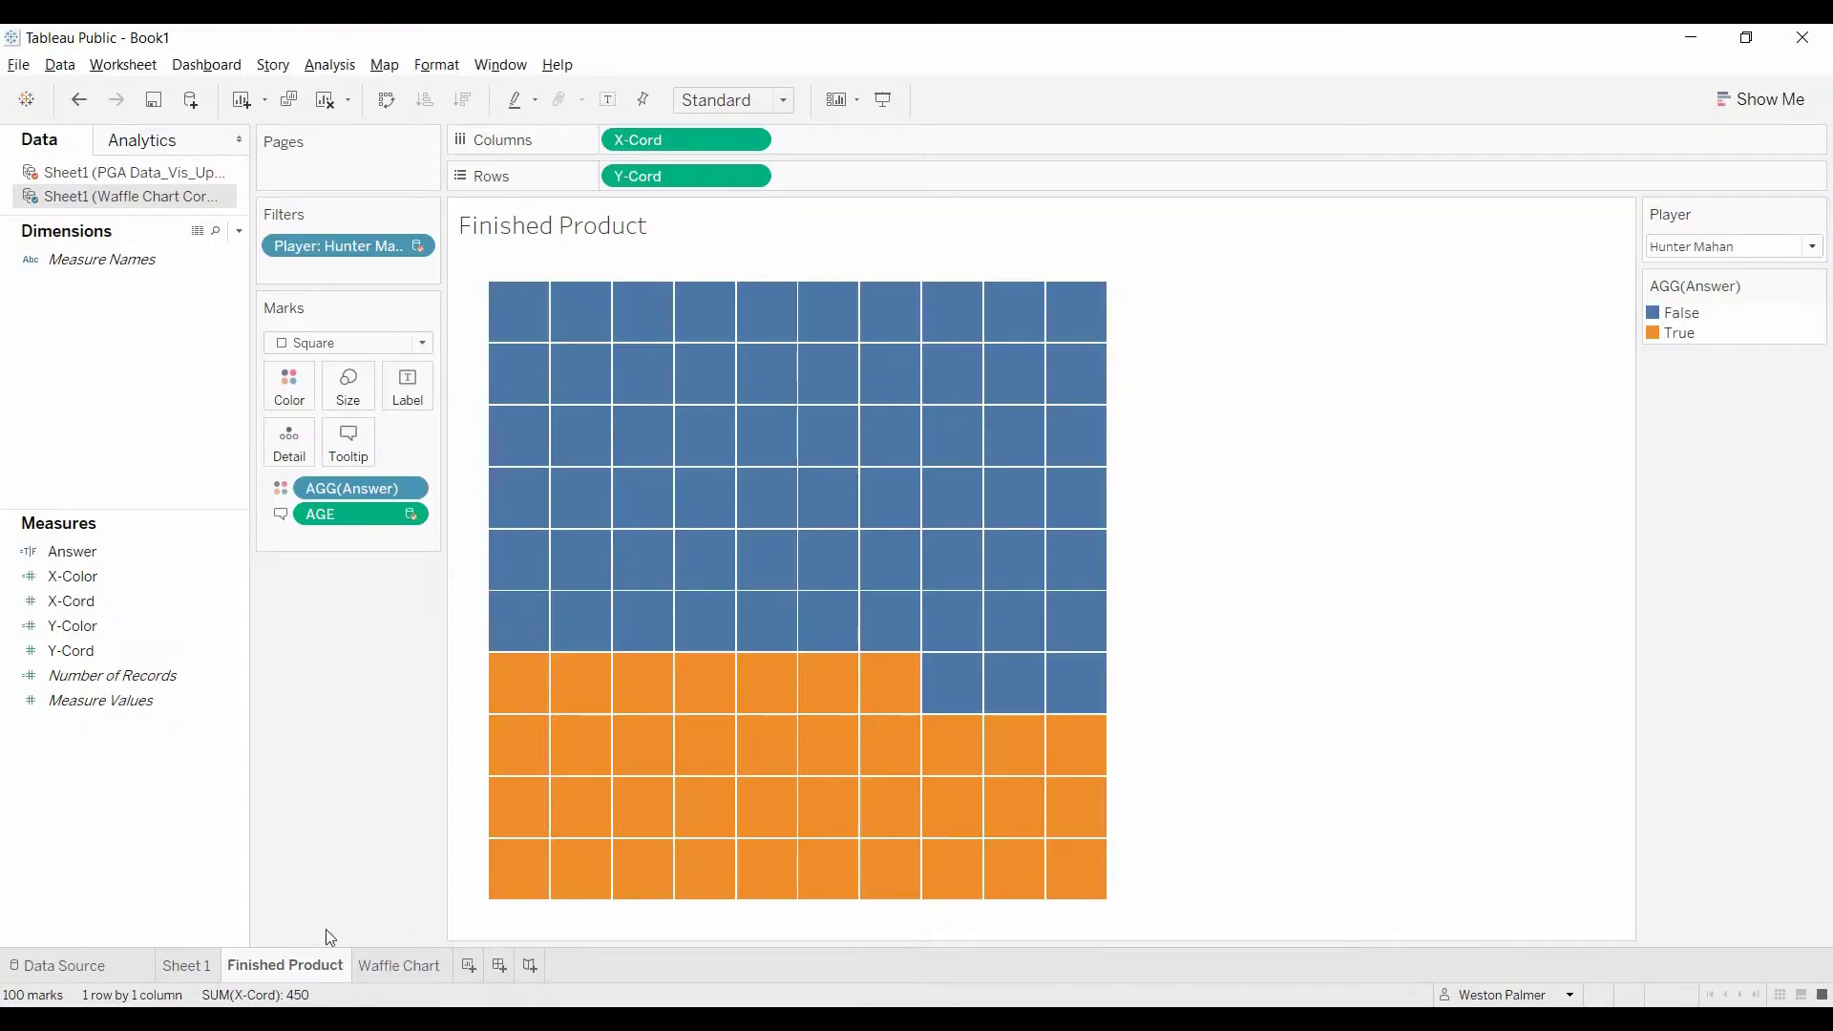
# On the Waffle Chart sheet, put X-Cord on Columns and Y-Cord on Rows, plotting one point at 450, 450
pyautogui.click(392, 967)
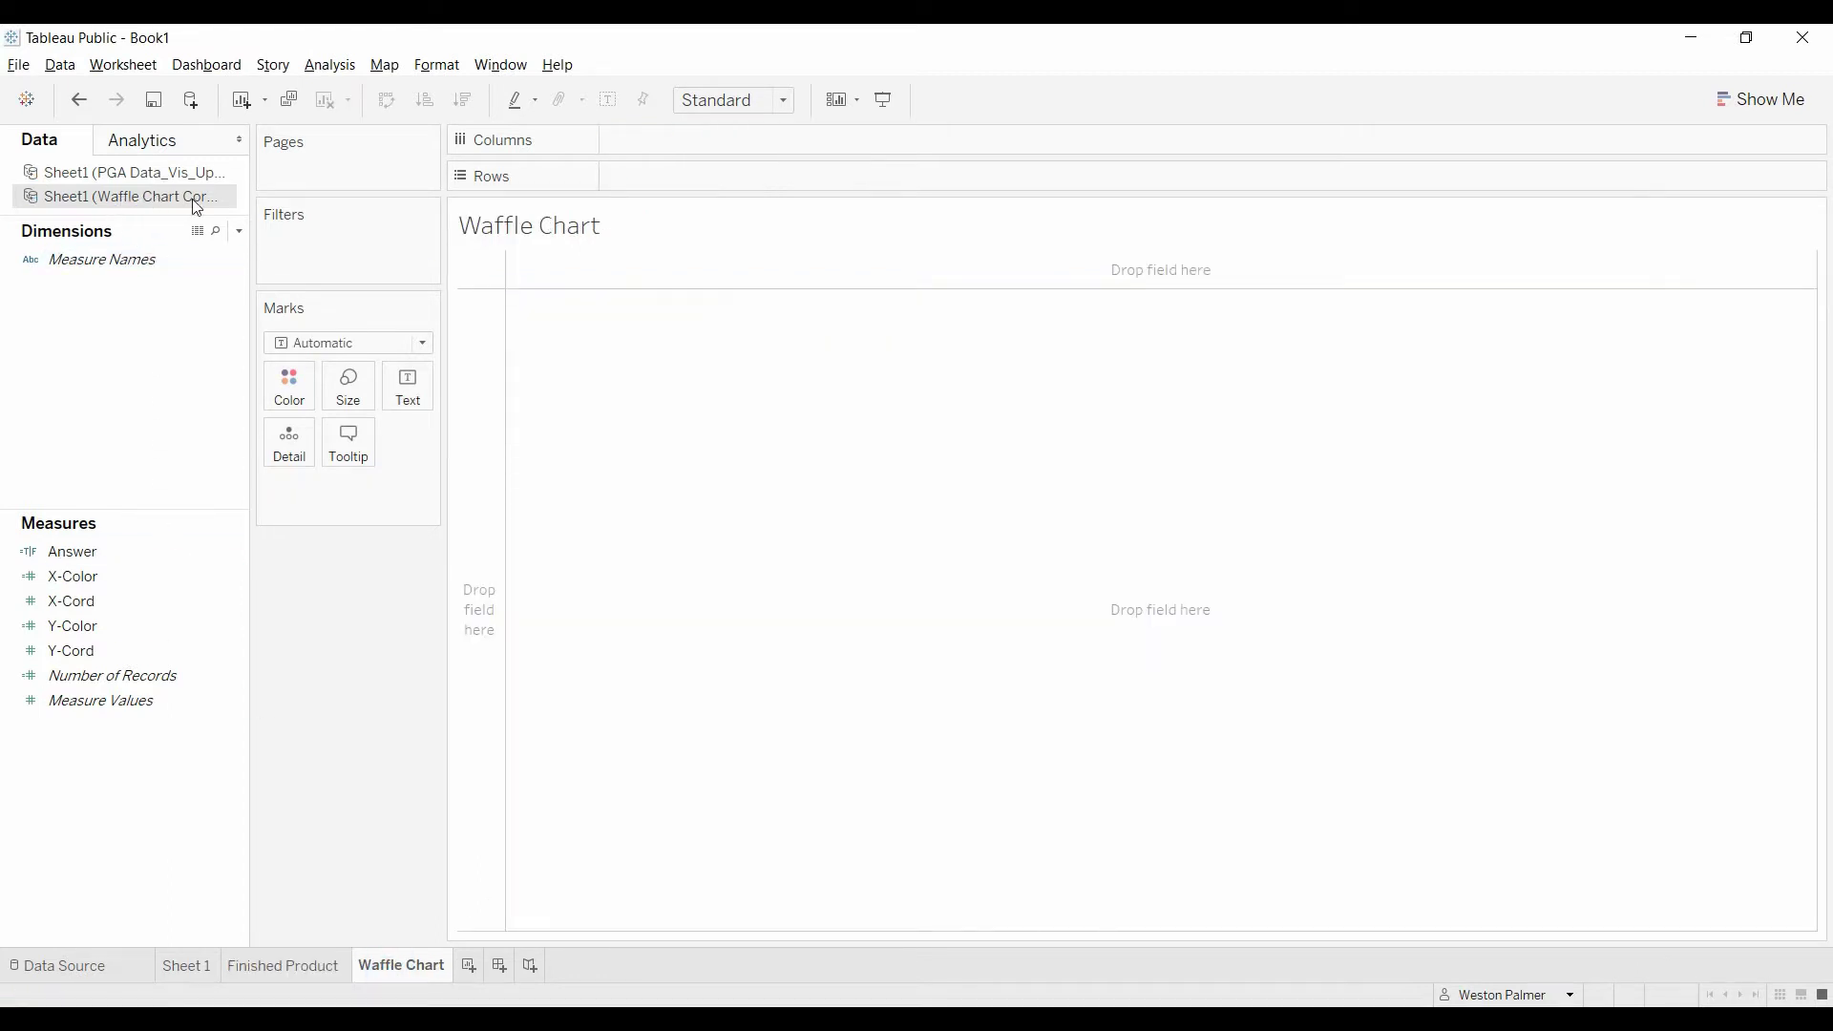
pyautogui.click(119, 556)
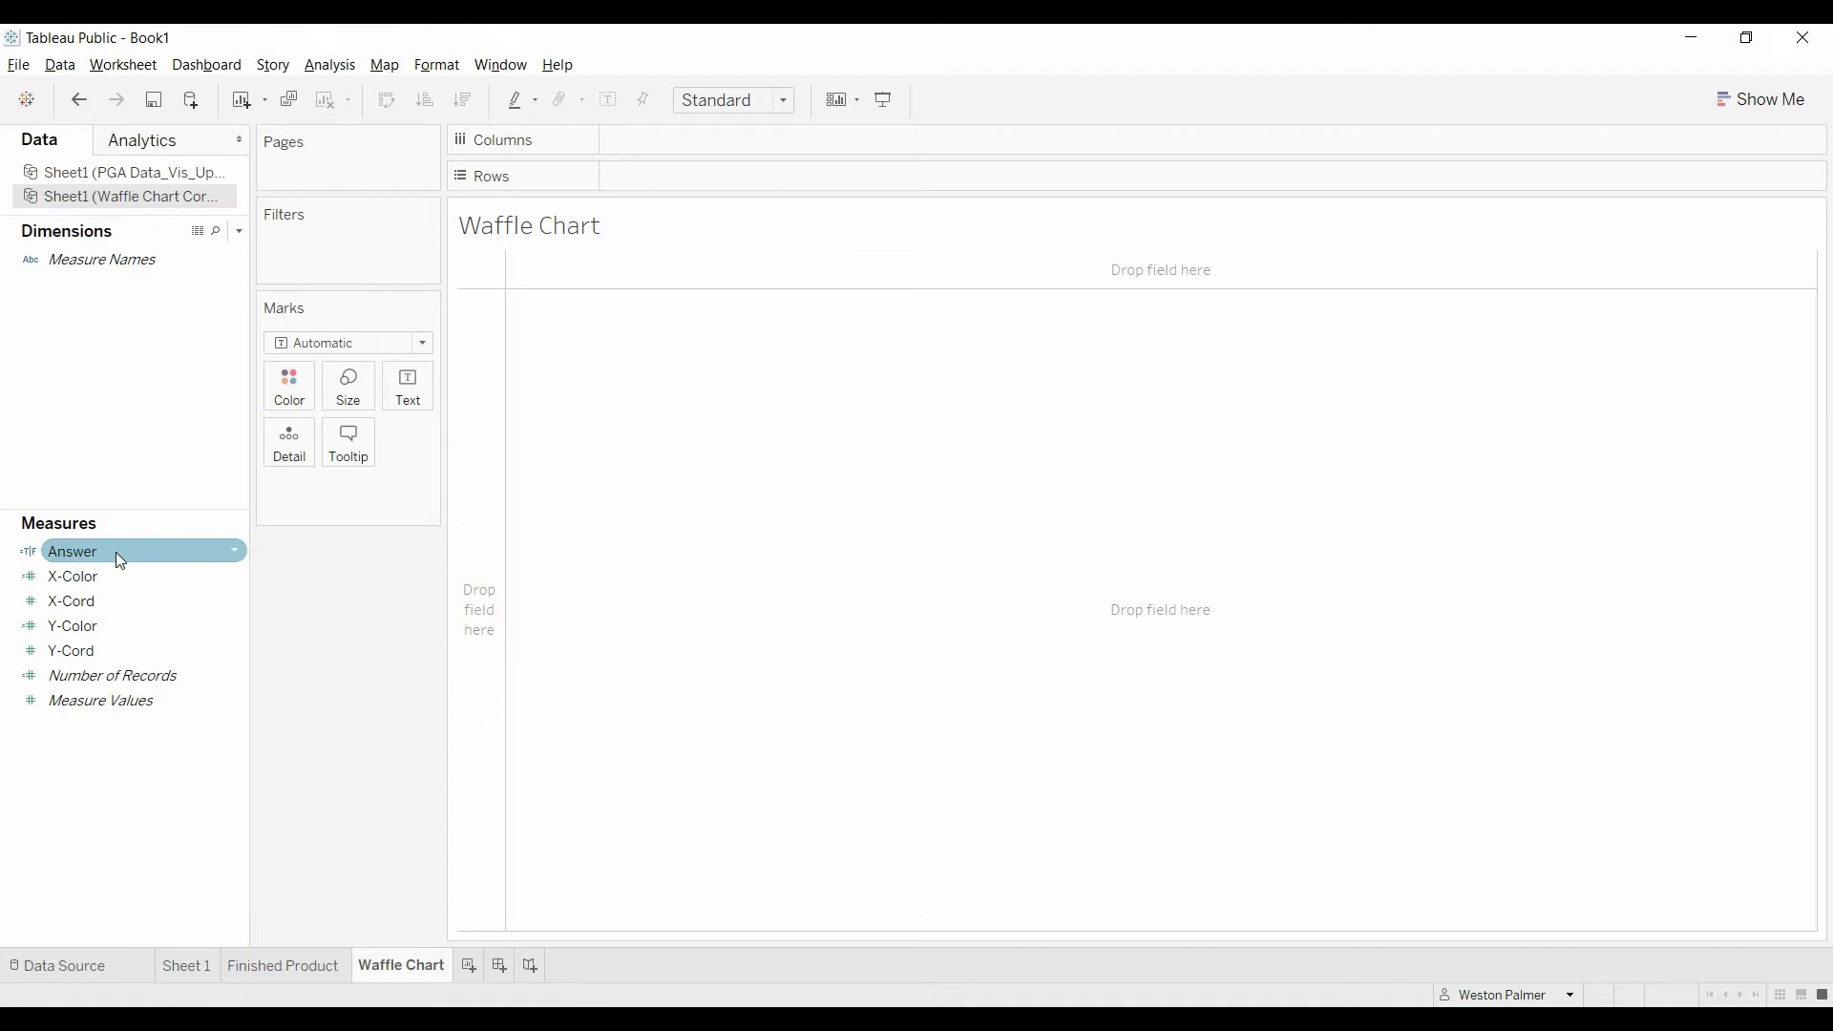
pyautogui.click(88, 609)
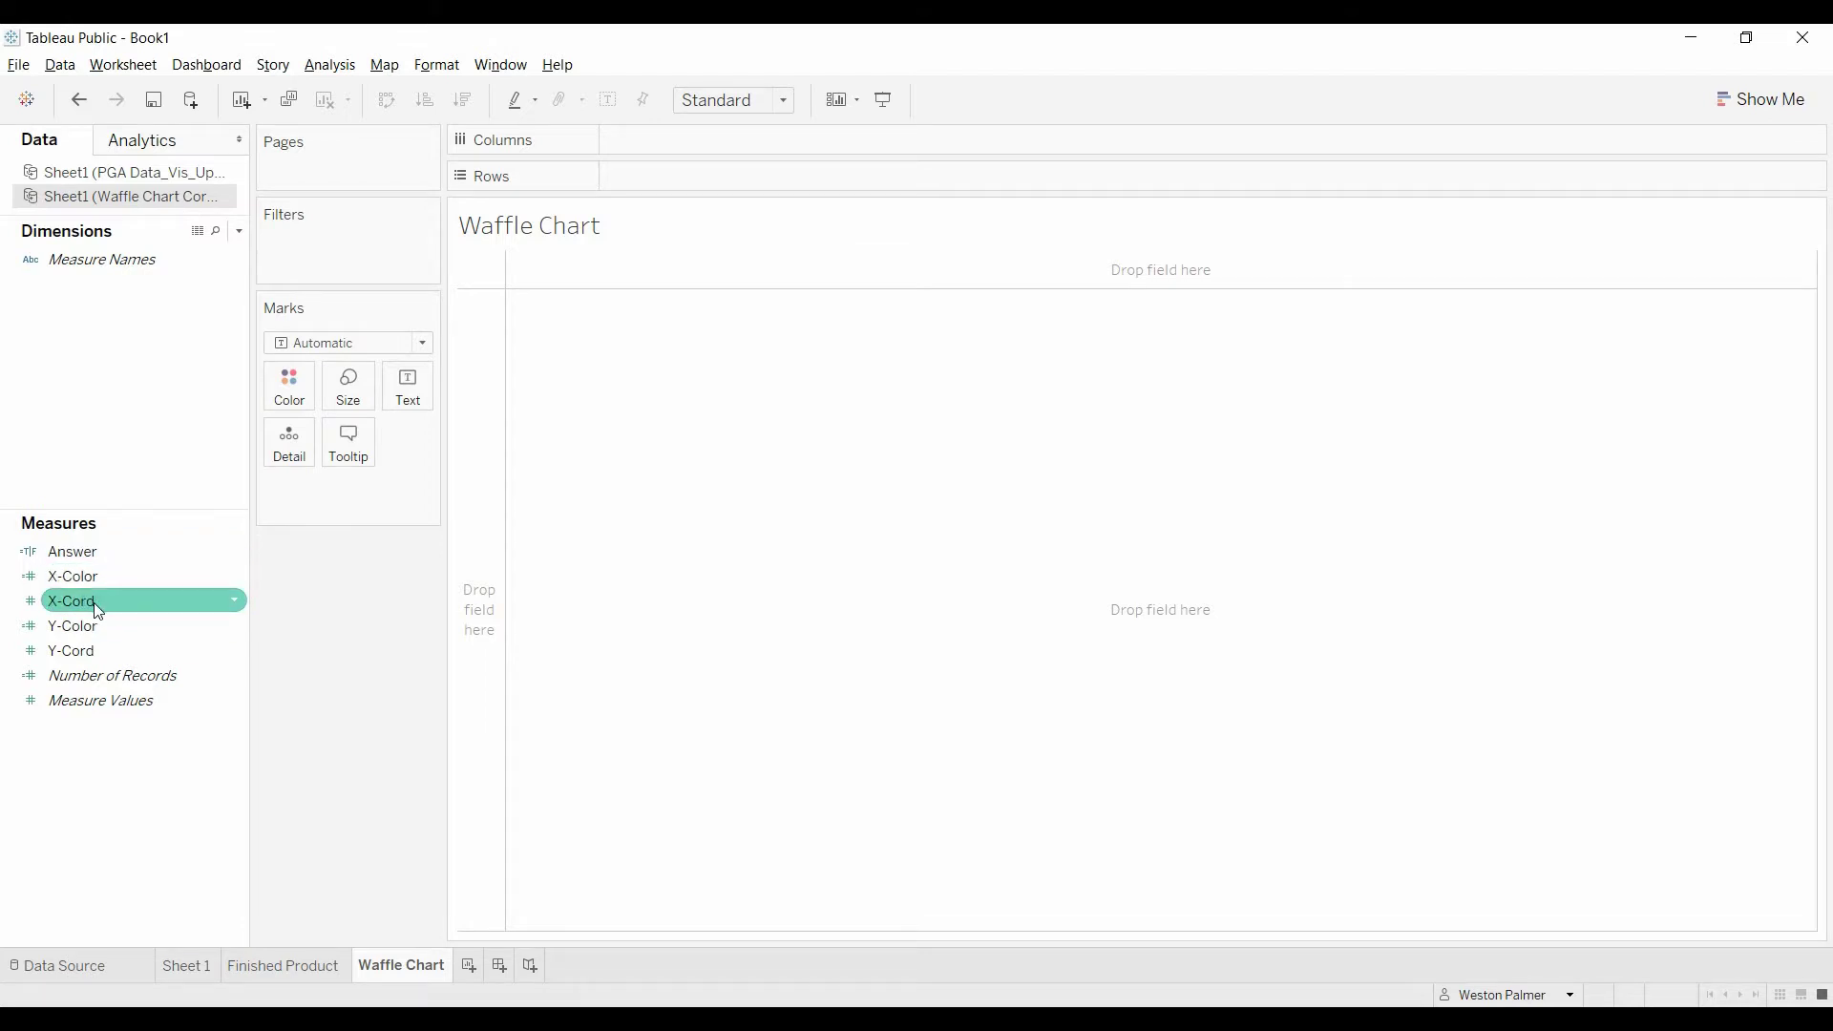
pyautogui.click(94, 603)
pyautogui.moveTo(131, 612); pyautogui.dragTo(712, 144)
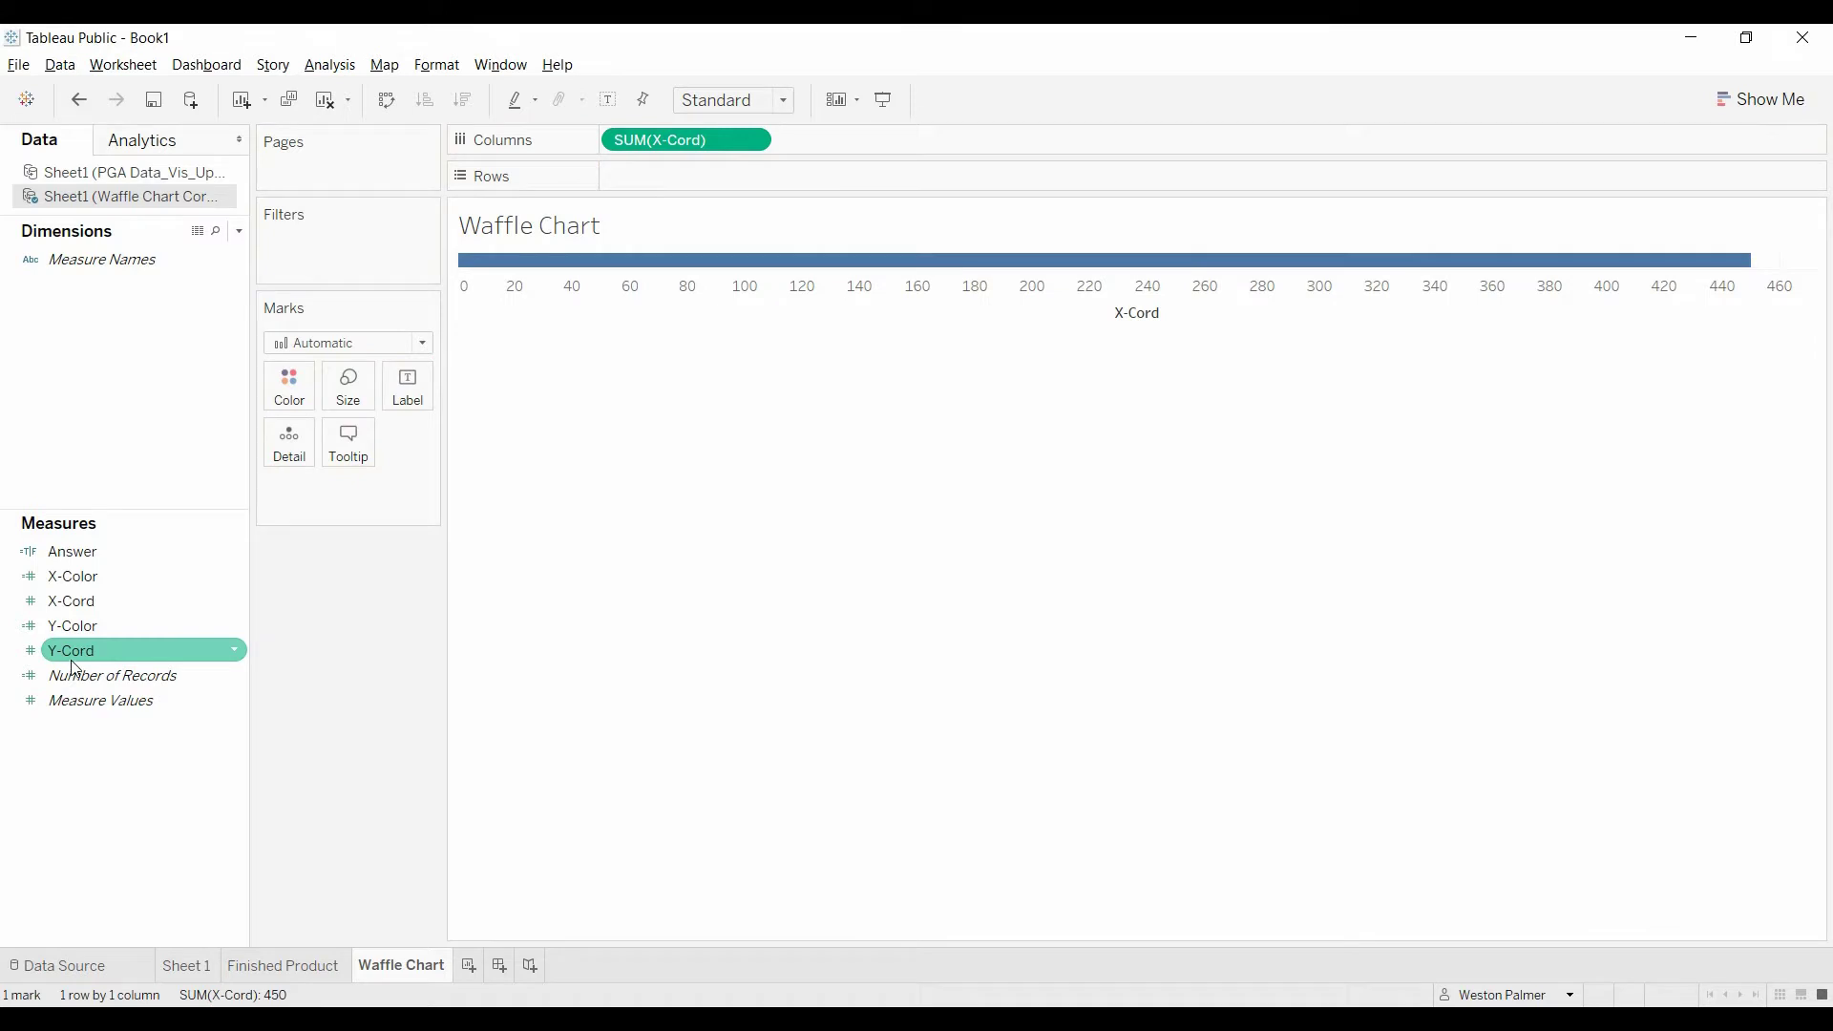
pyautogui.moveTo(75, 668); pyautogui.dragTo(682, 205)
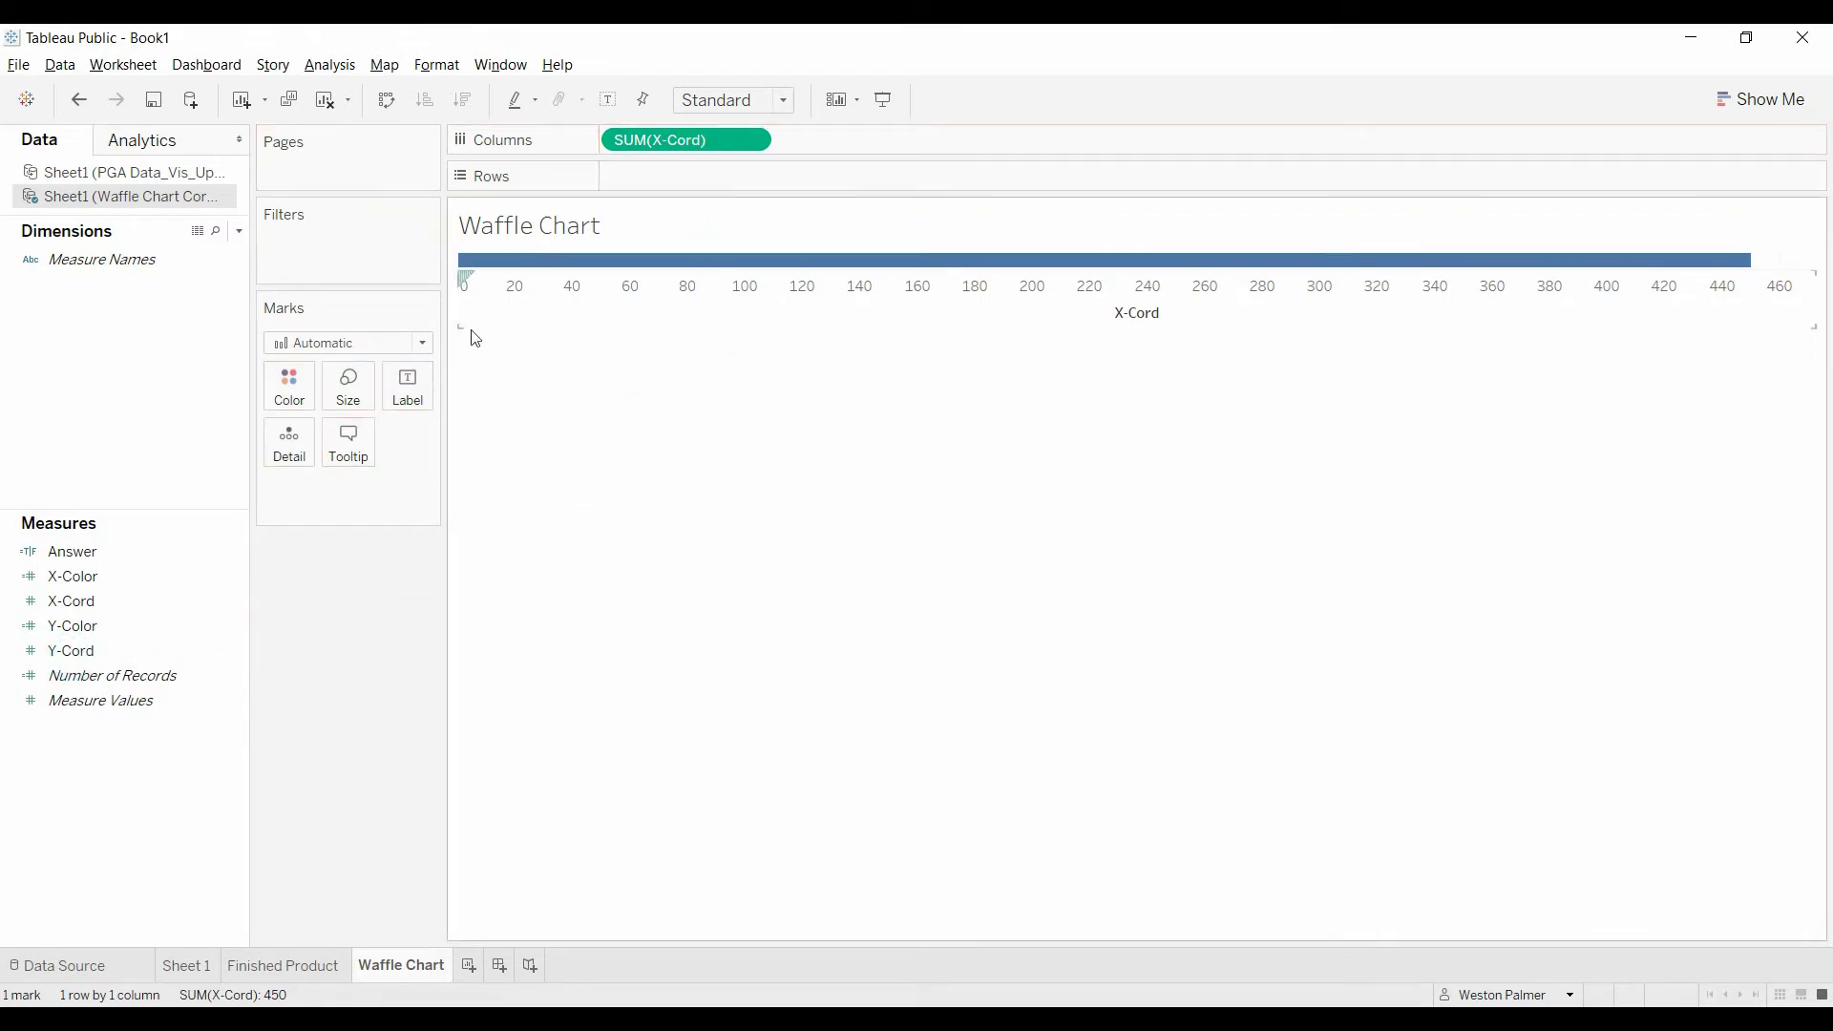
pyautogui.moveTo(159, 653); pyautogui.dragTo(638, 197)
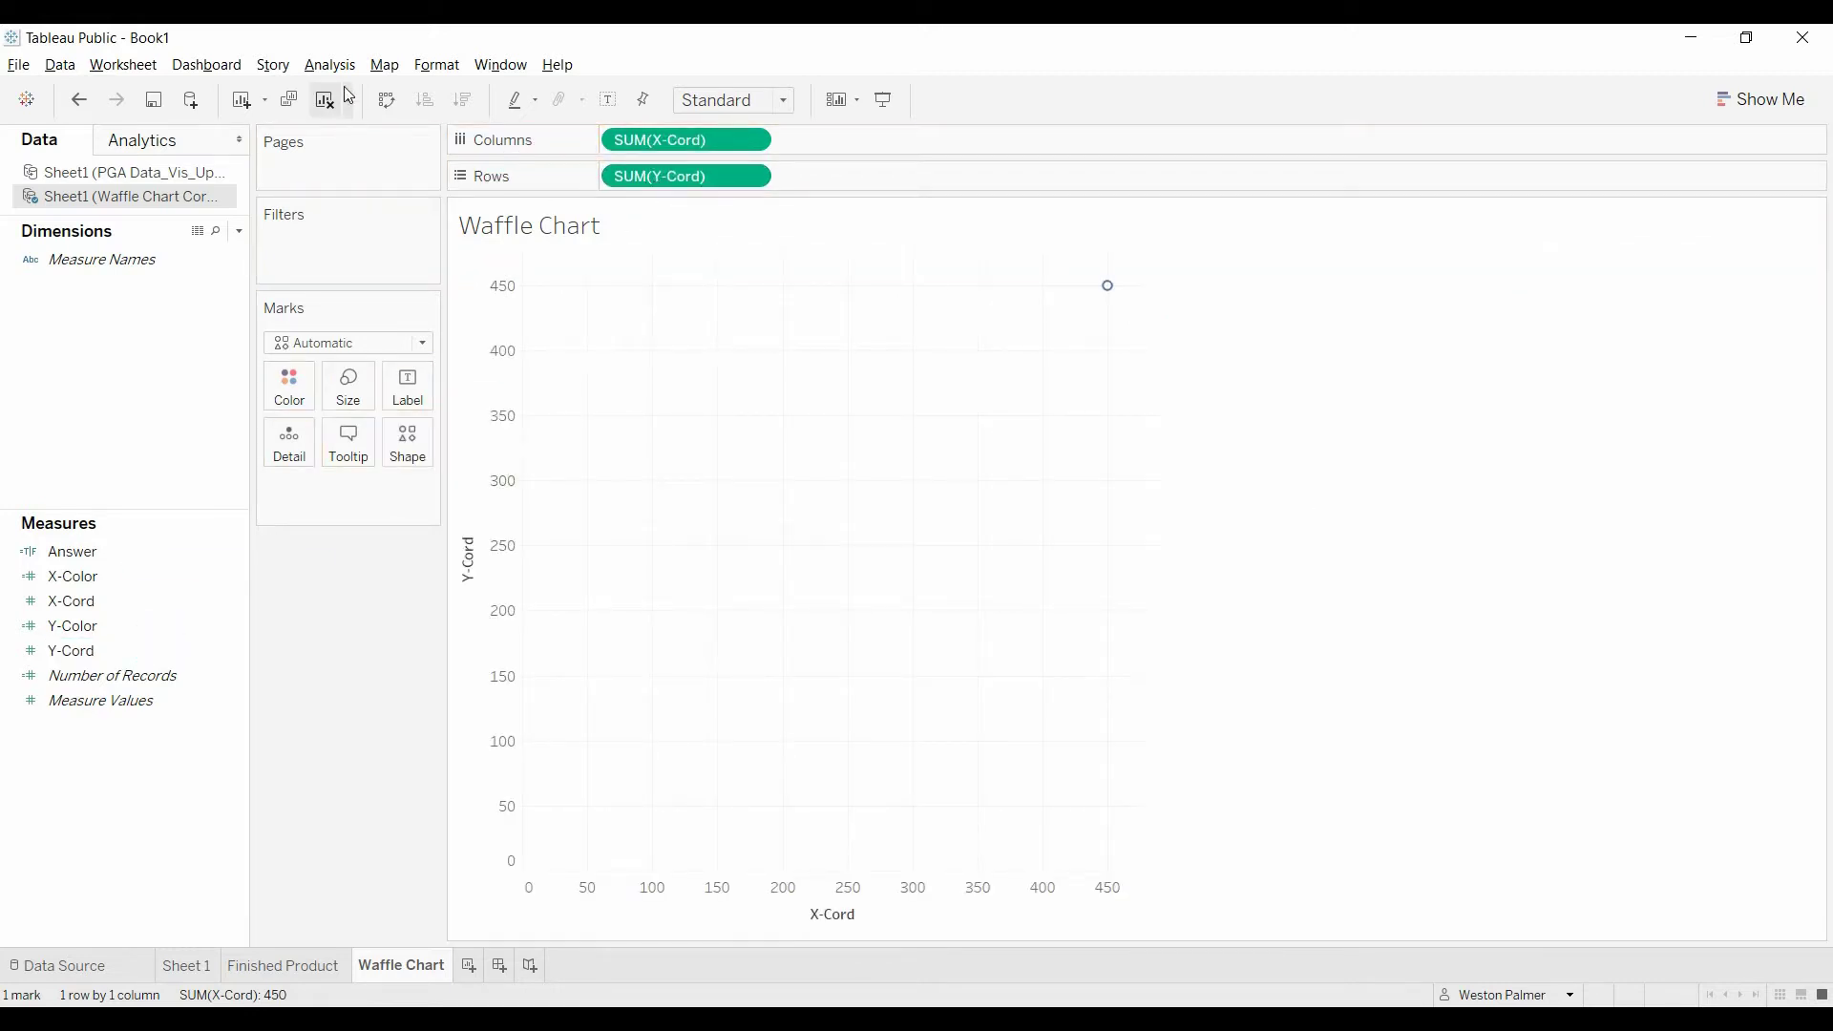
pyautogui.moveTo(1119, 302)
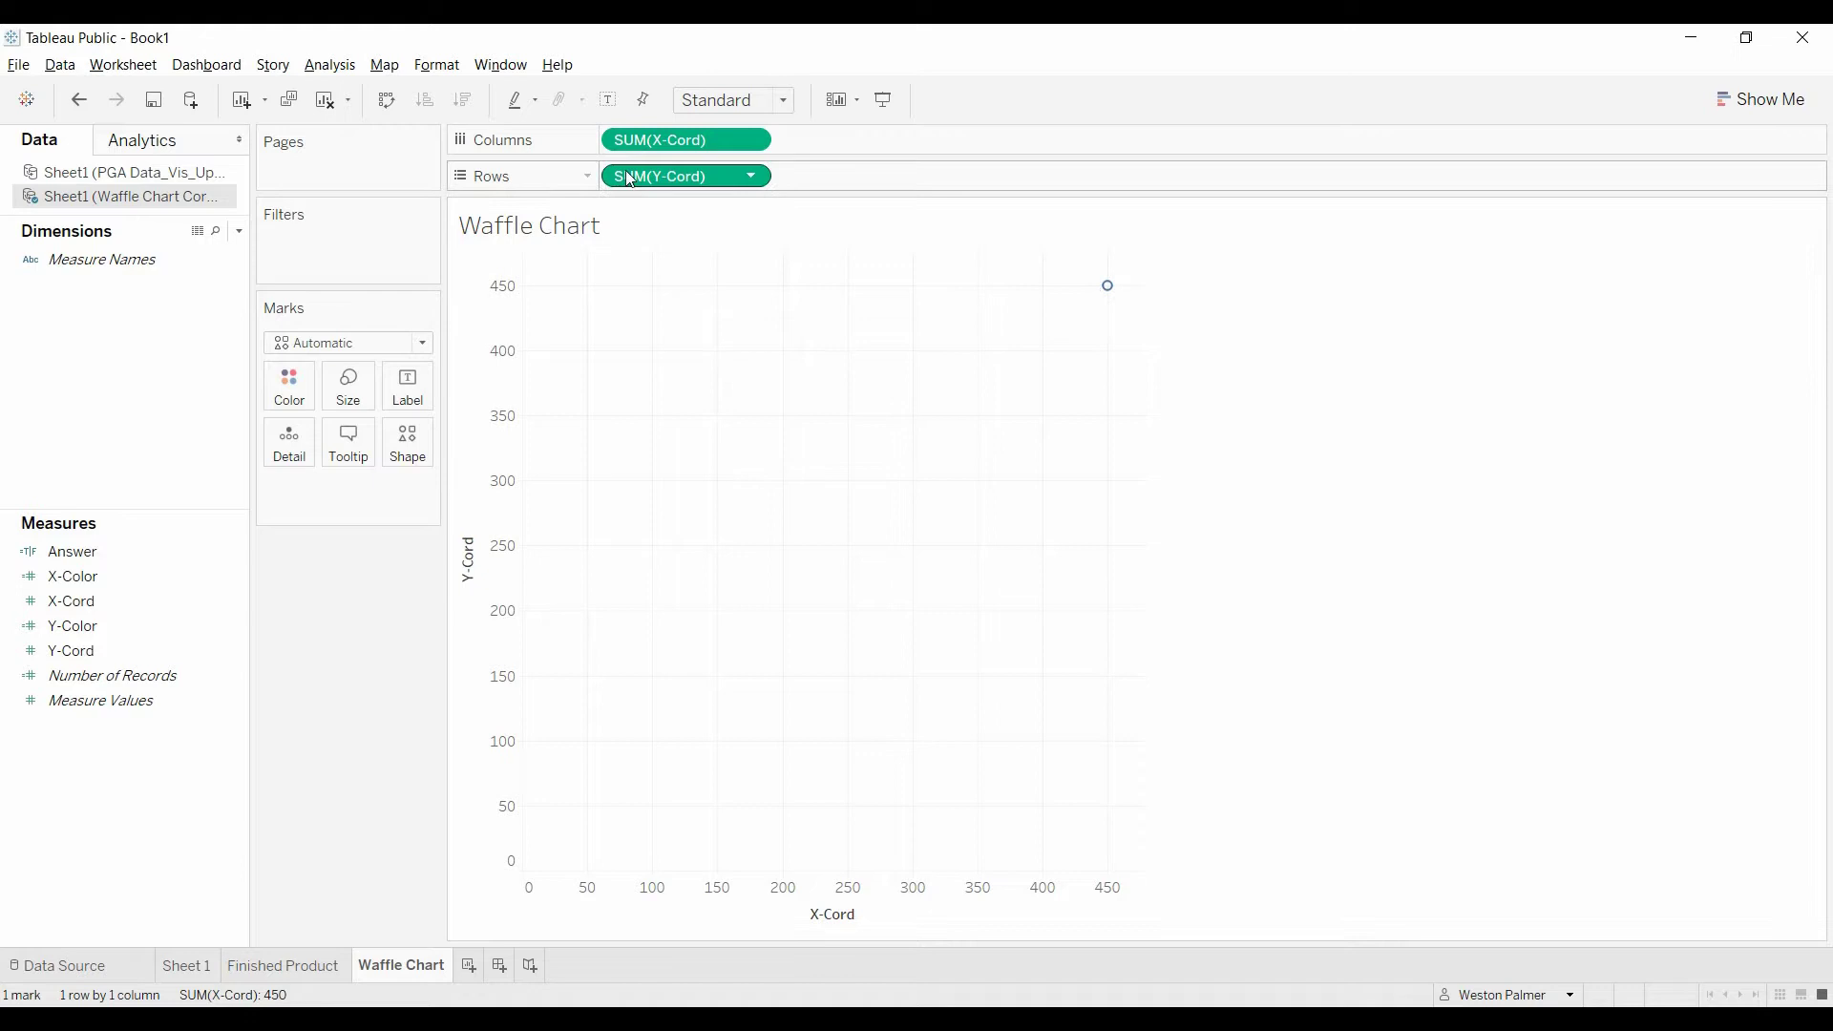
# Turn off Aggregate Measures, set the marks to Square, and enlarge them to nearly fill the 10x10 grid
pyautogui.click(351, 65)
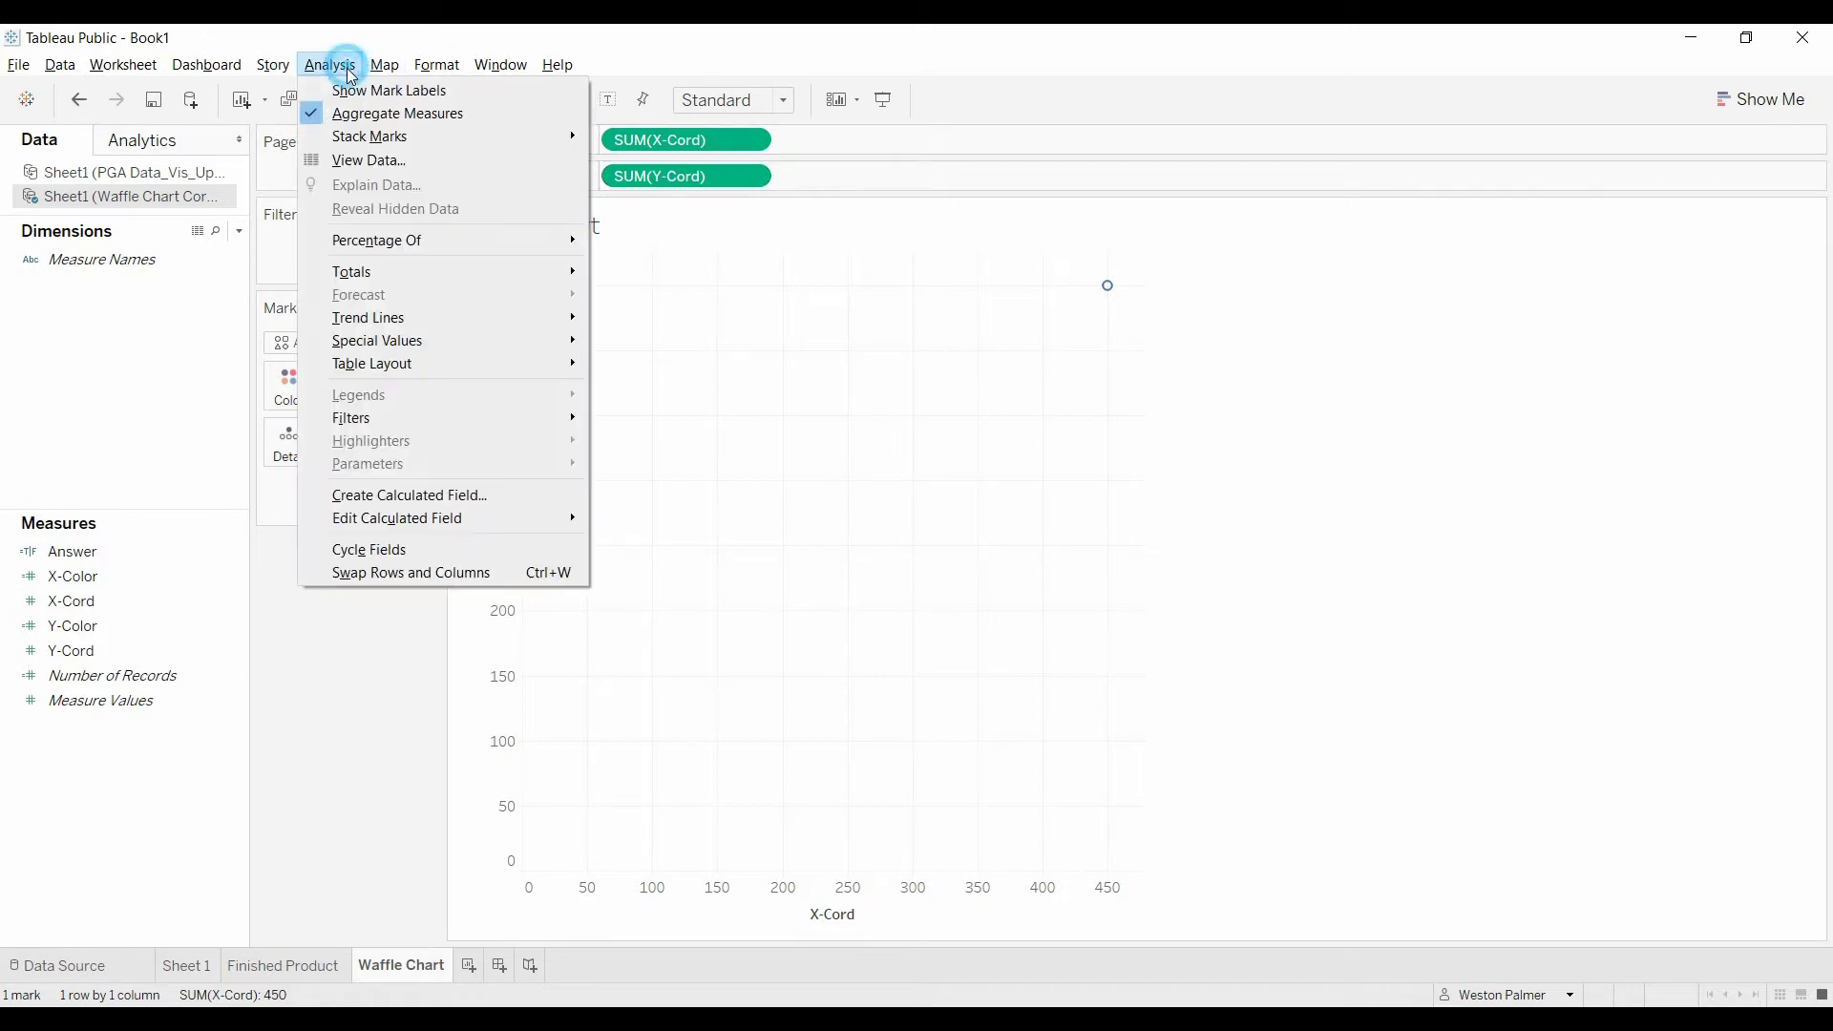
pyautogui.click(369, 115)
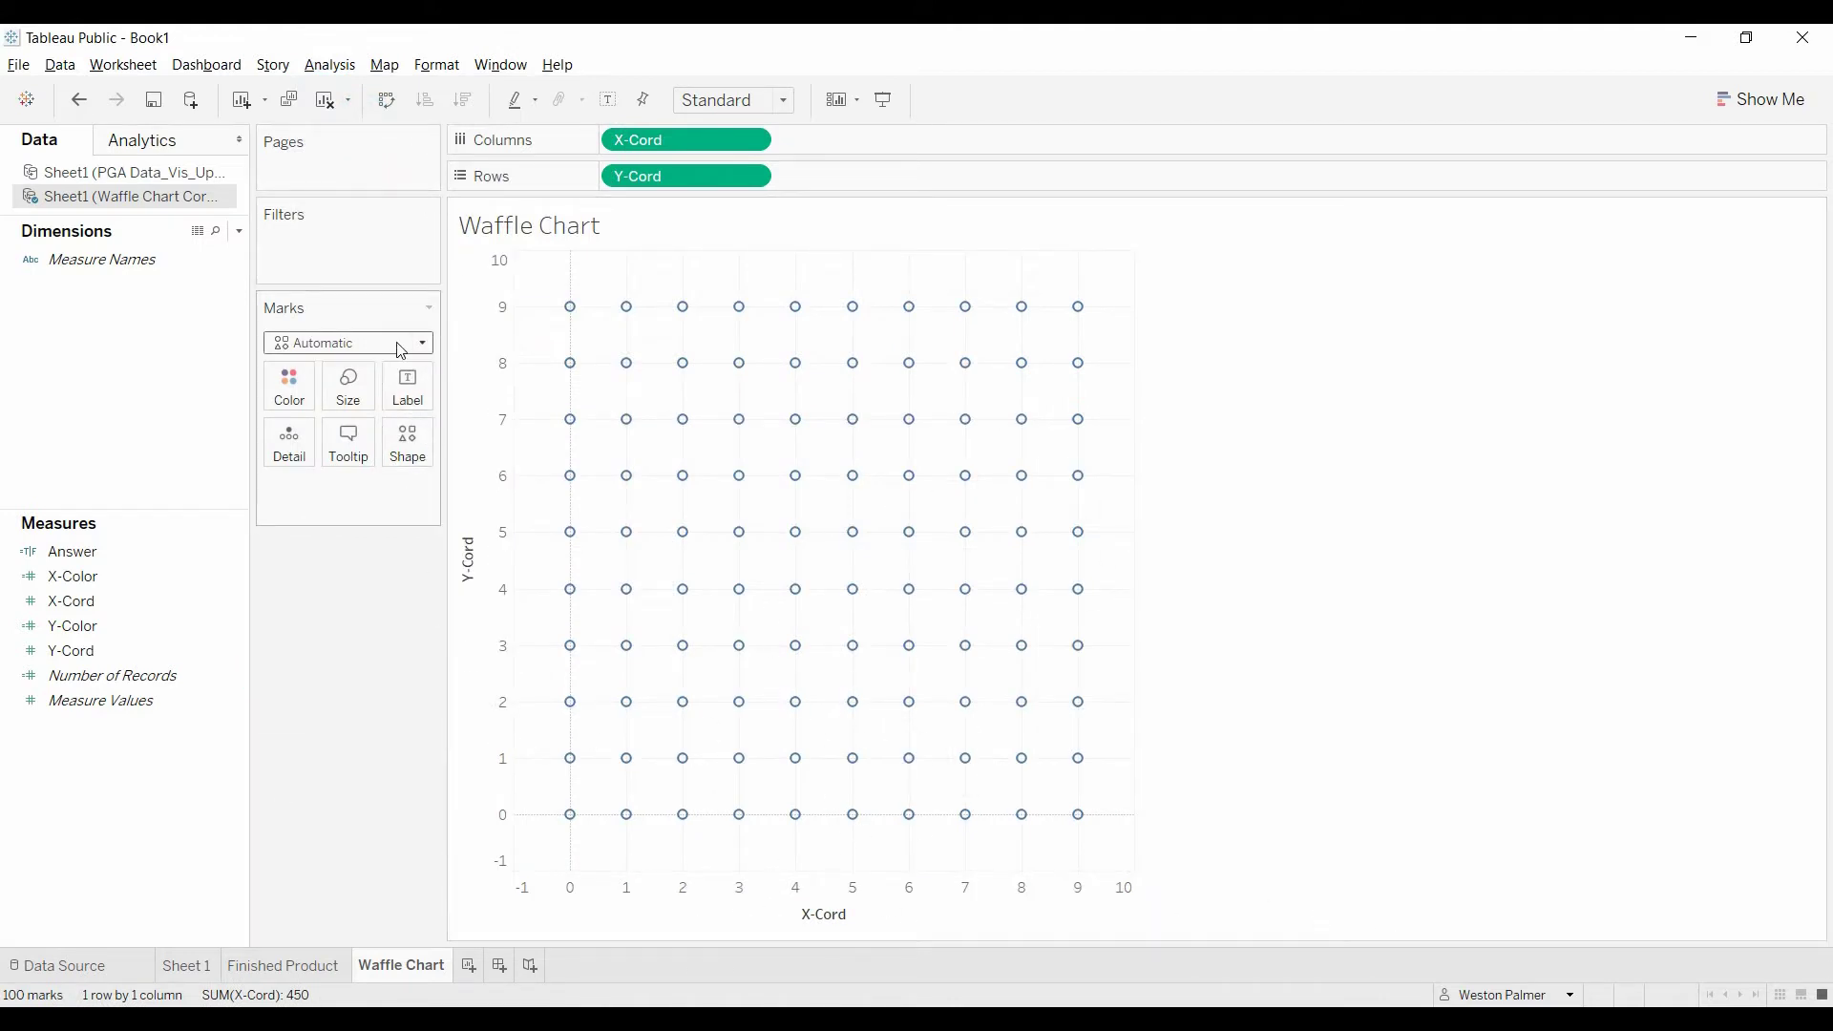
pyautogui.click(423, 341)
pyautogui.click(361, 465)
pyautogui.click(355, 401)
pyautogui.moveTo(379, 440); pyautogui.dragTo(472, 448)
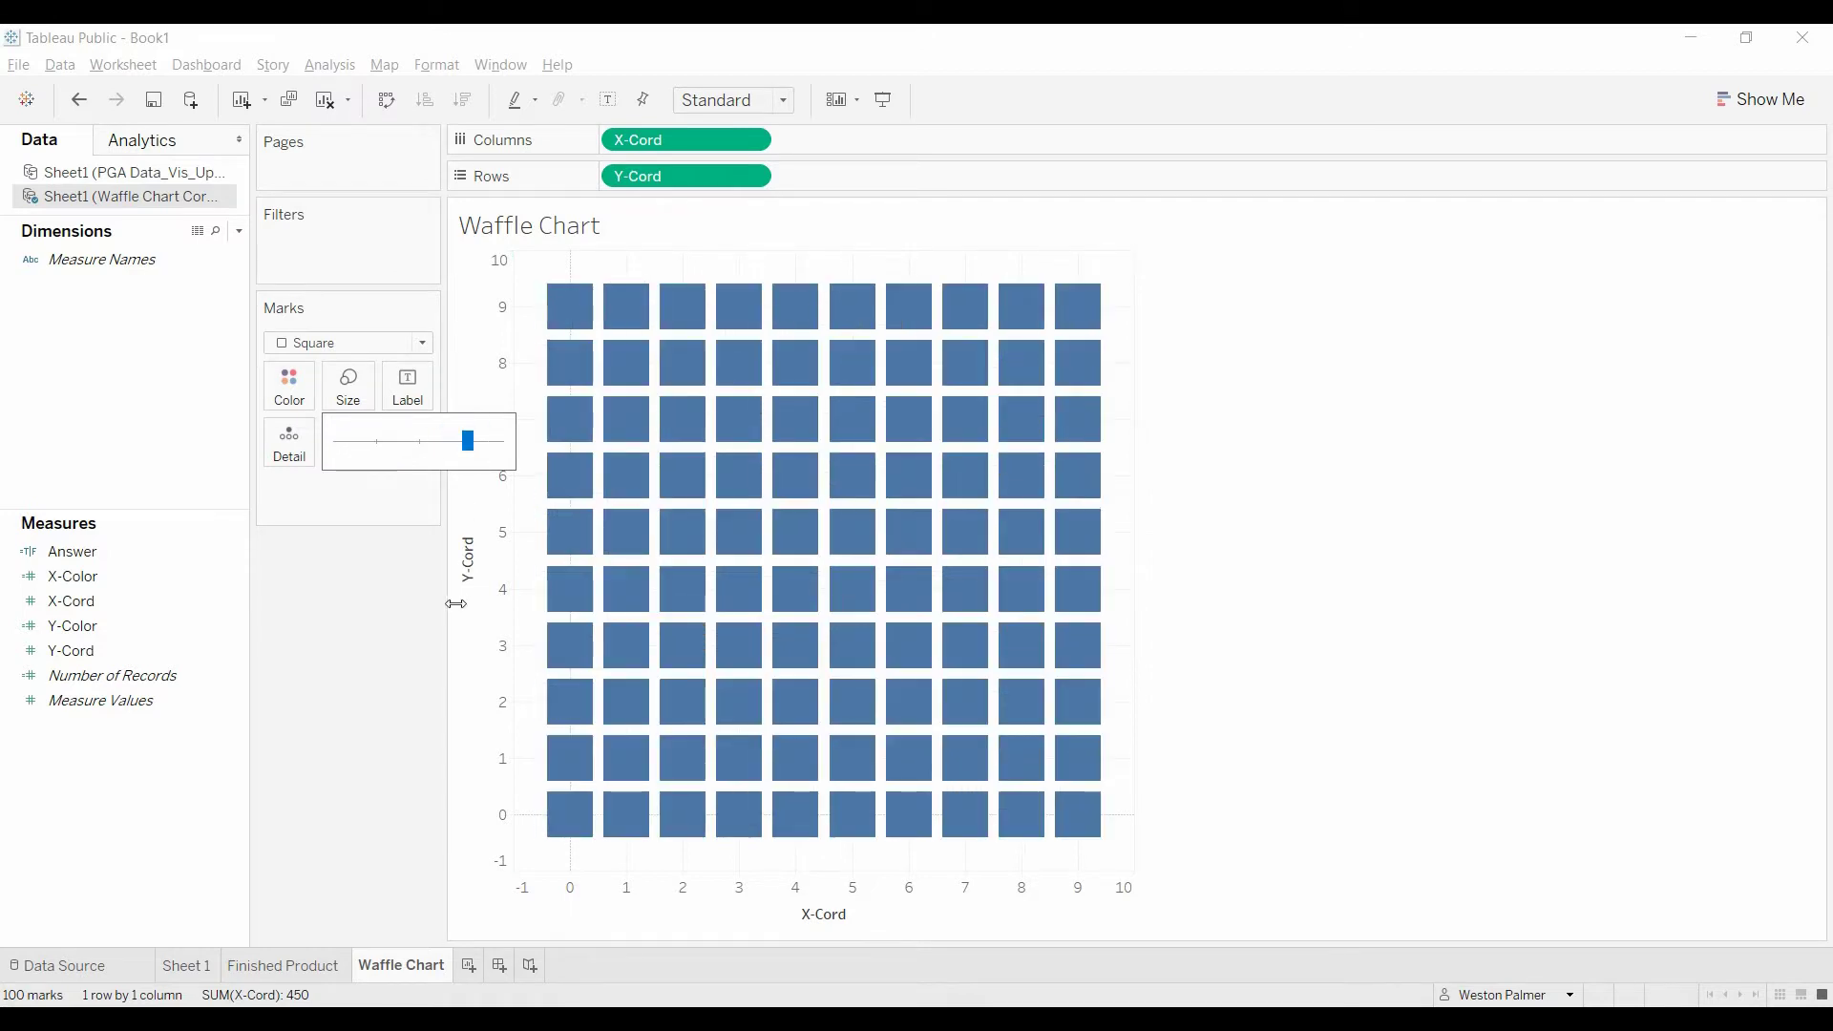
pyautogui.click(336, 642)
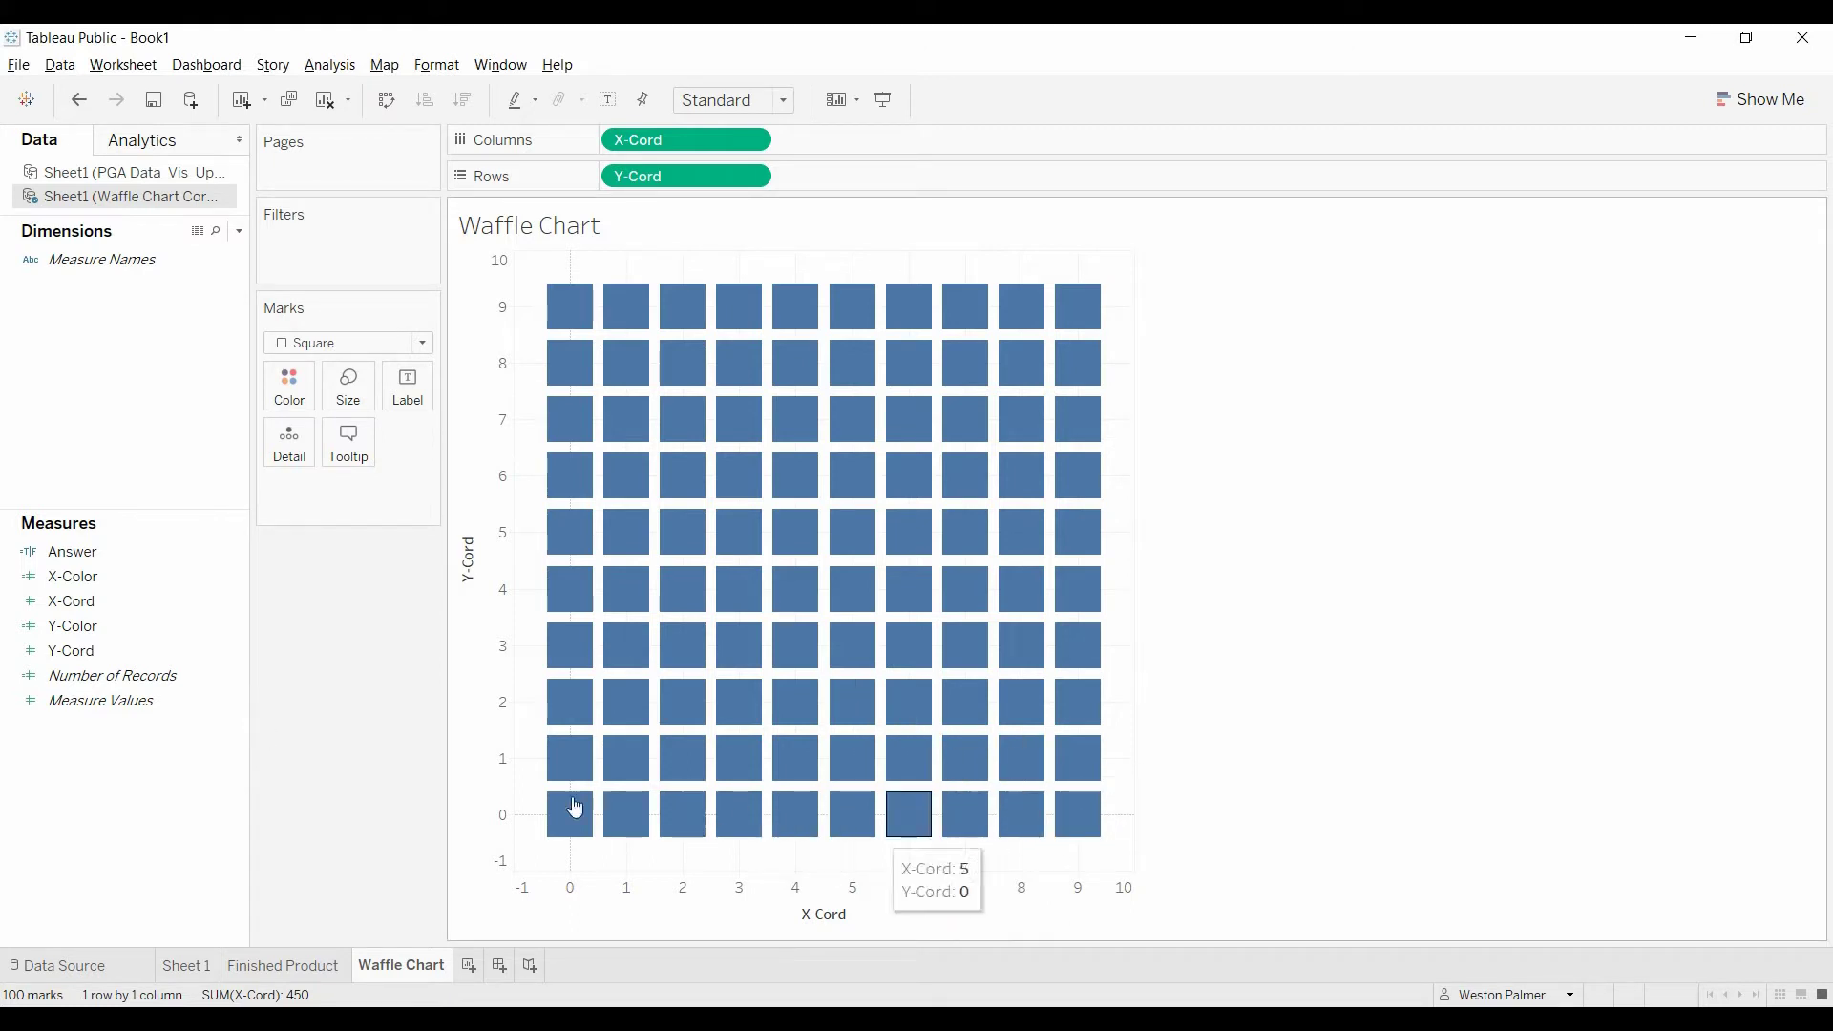
# Inspect the X-Color calculation's formula and close it without changes
pyautogui.click(234, 580)
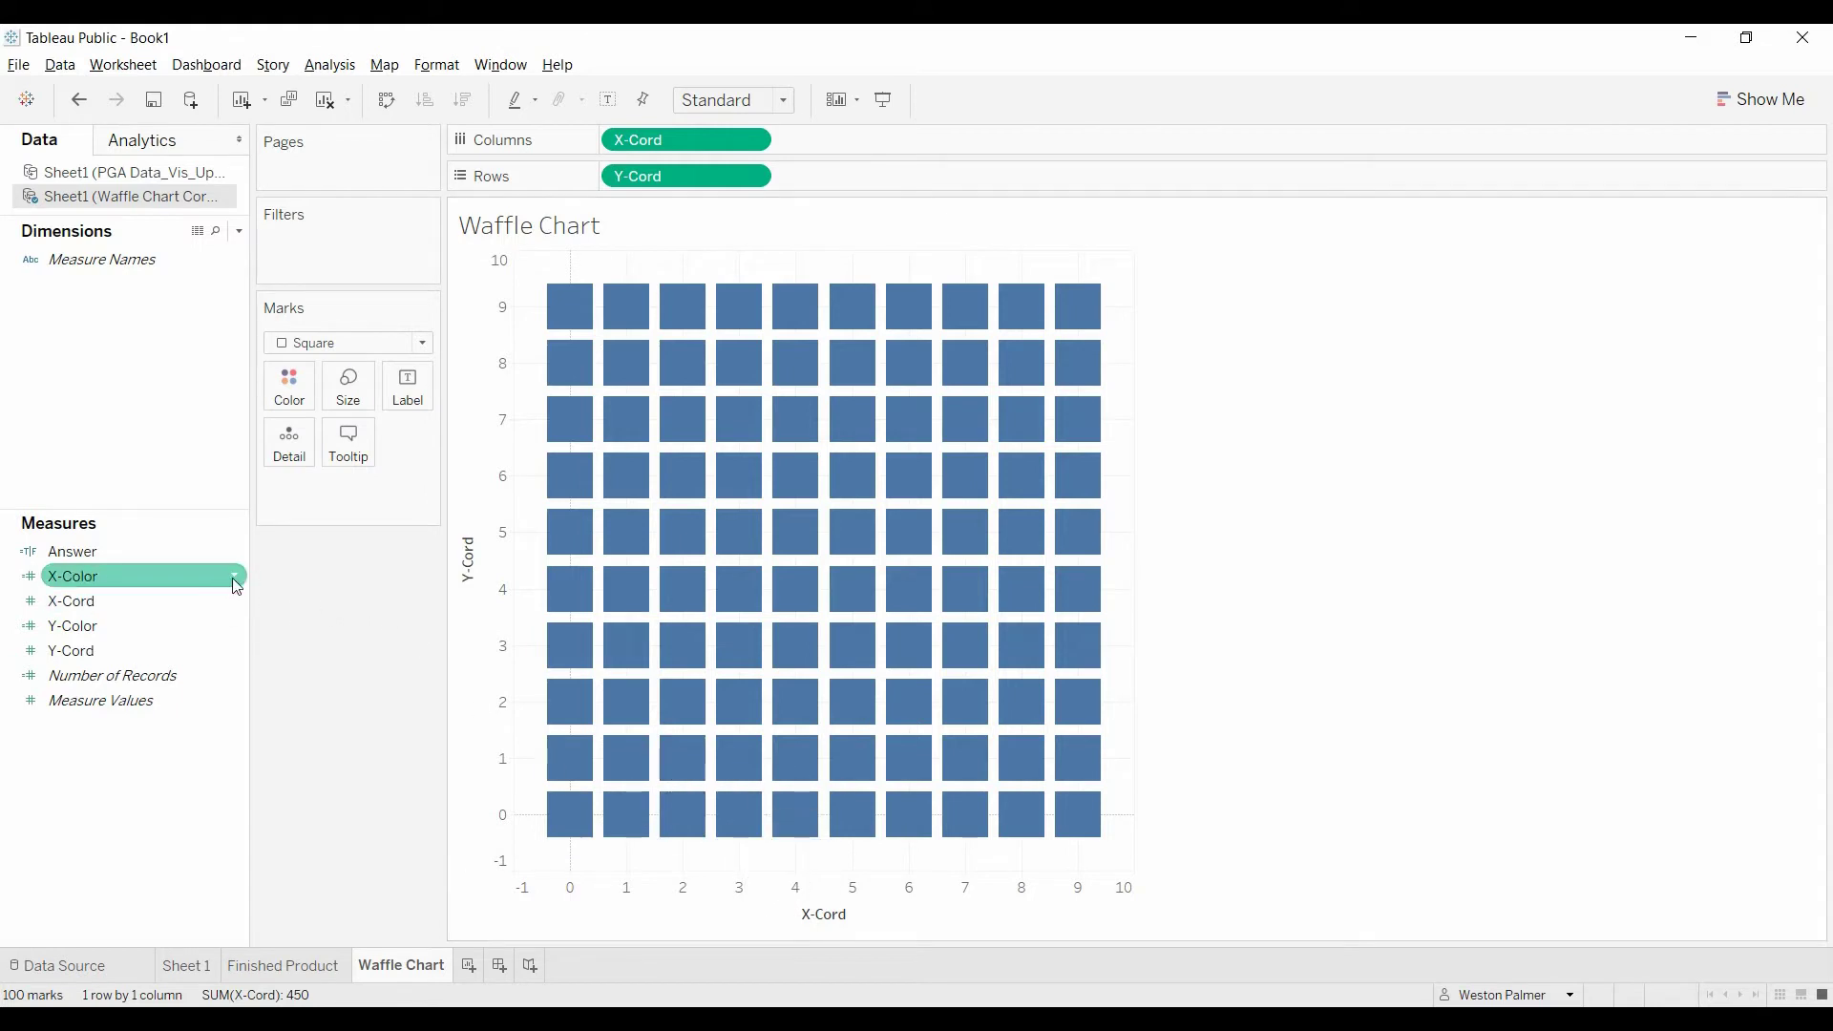
pyautogui.click(235, 577)
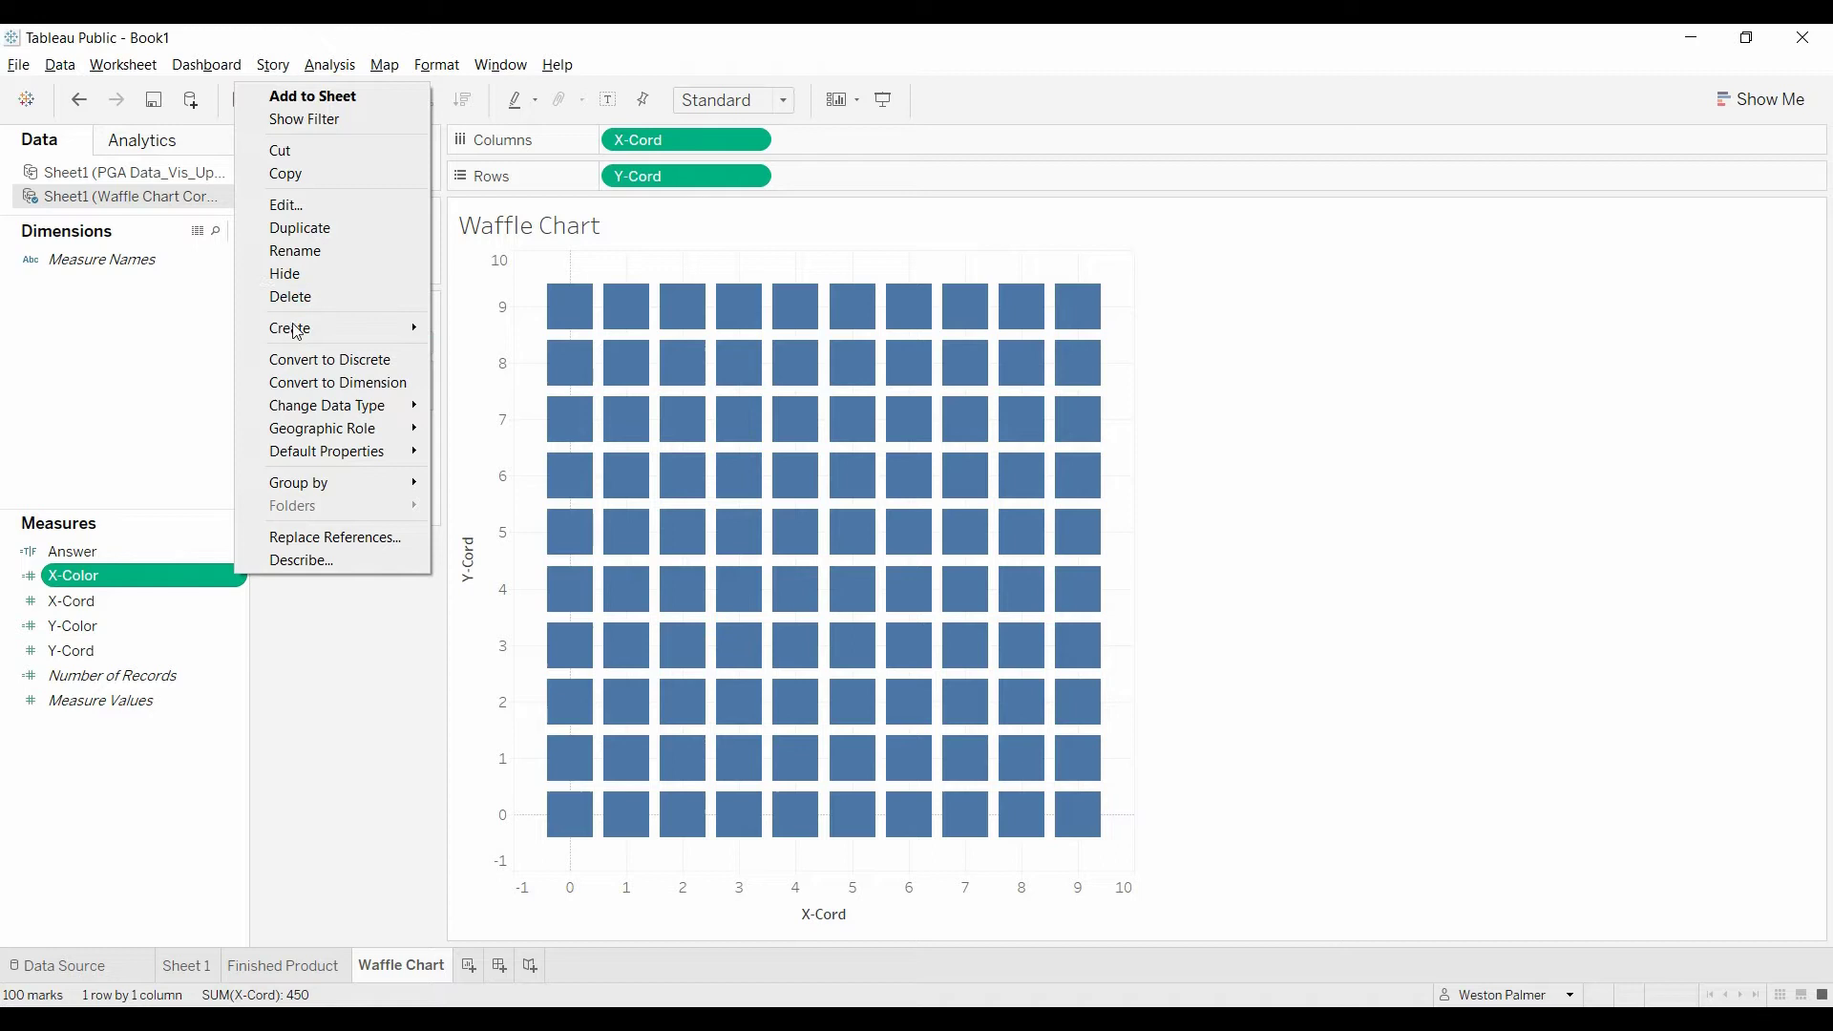
pyautogui.click(317, 204)
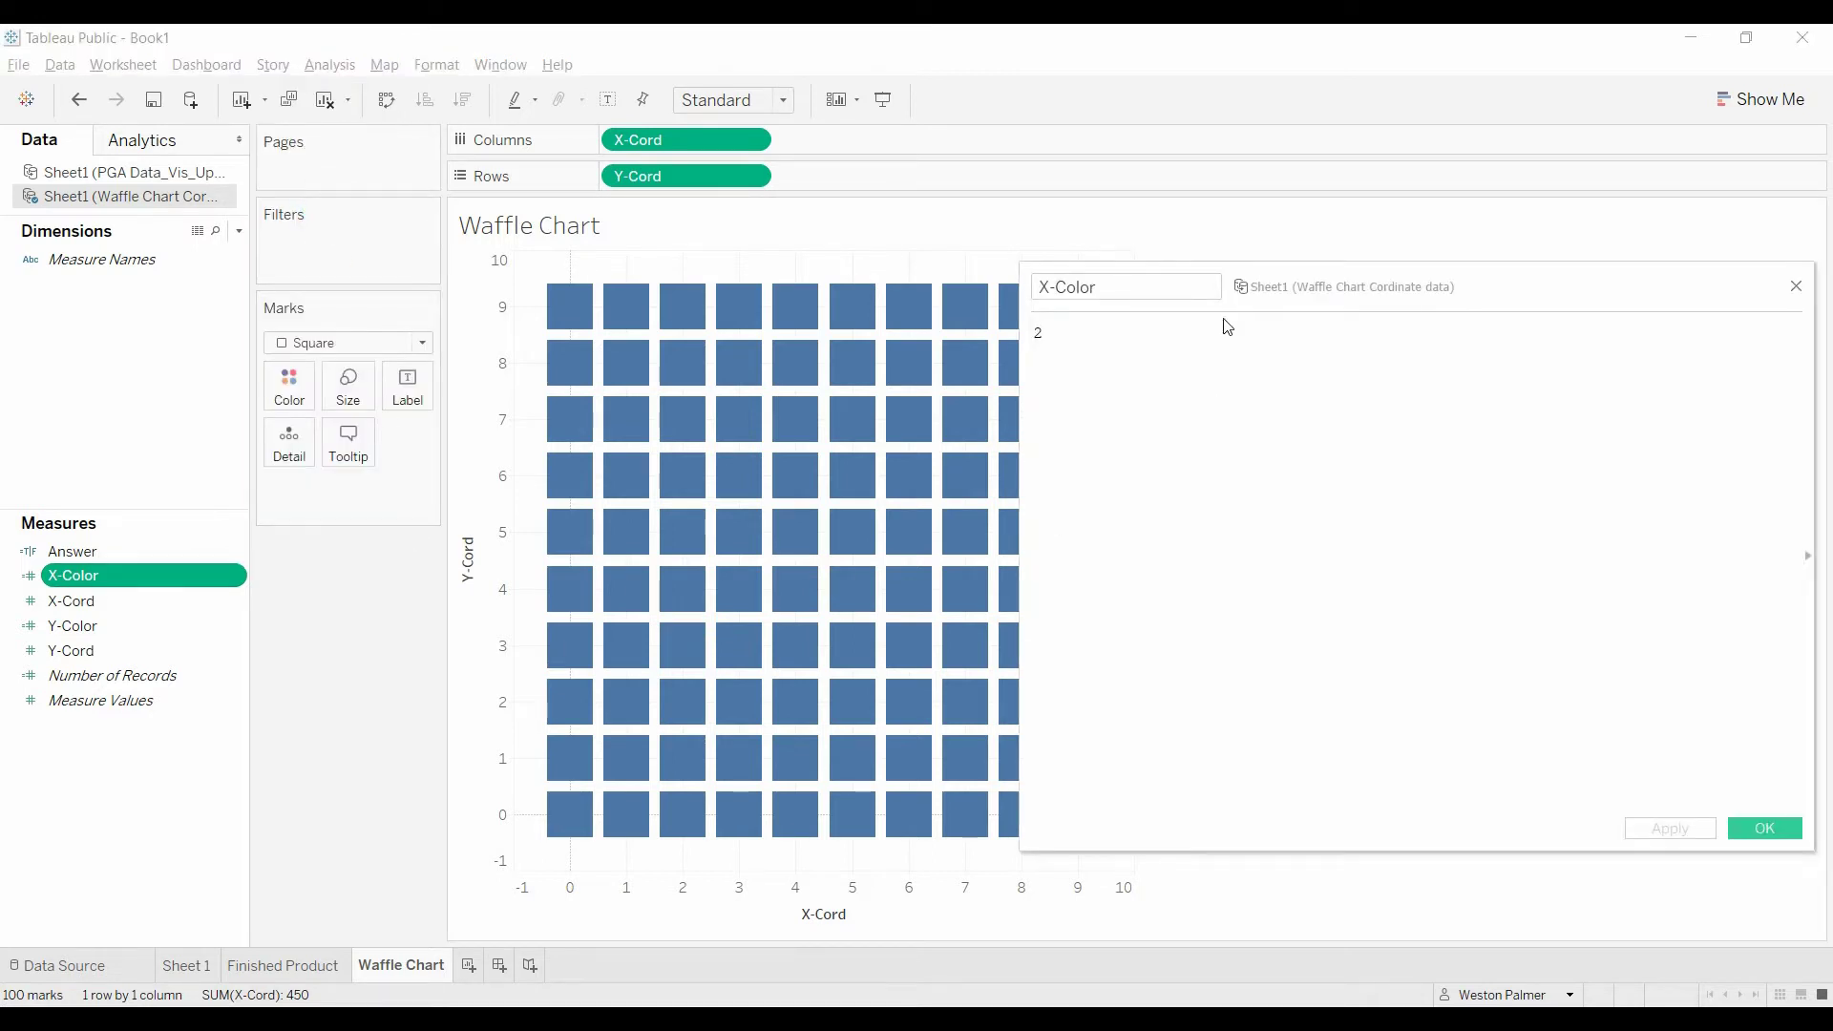
pyautogui.moveTo(1260, 290); pyautogui.dragTo(1023, 418)
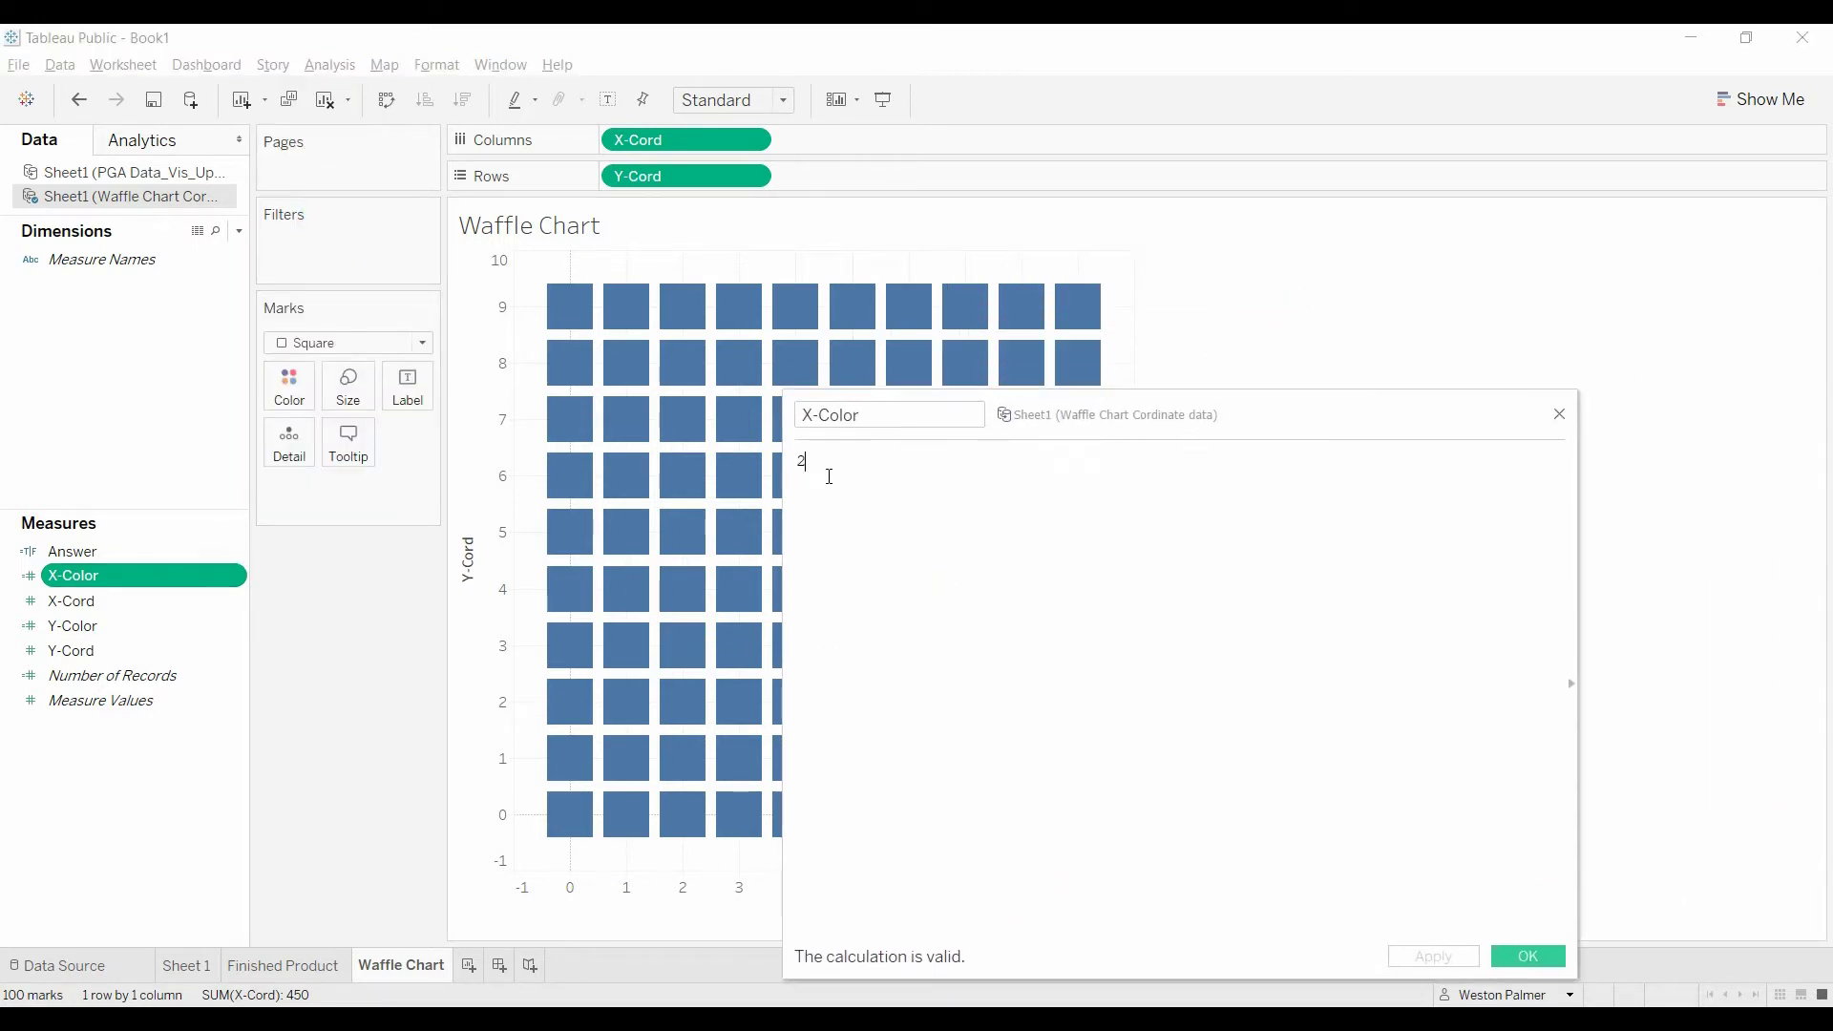
pyautogui.click(1555, 417)
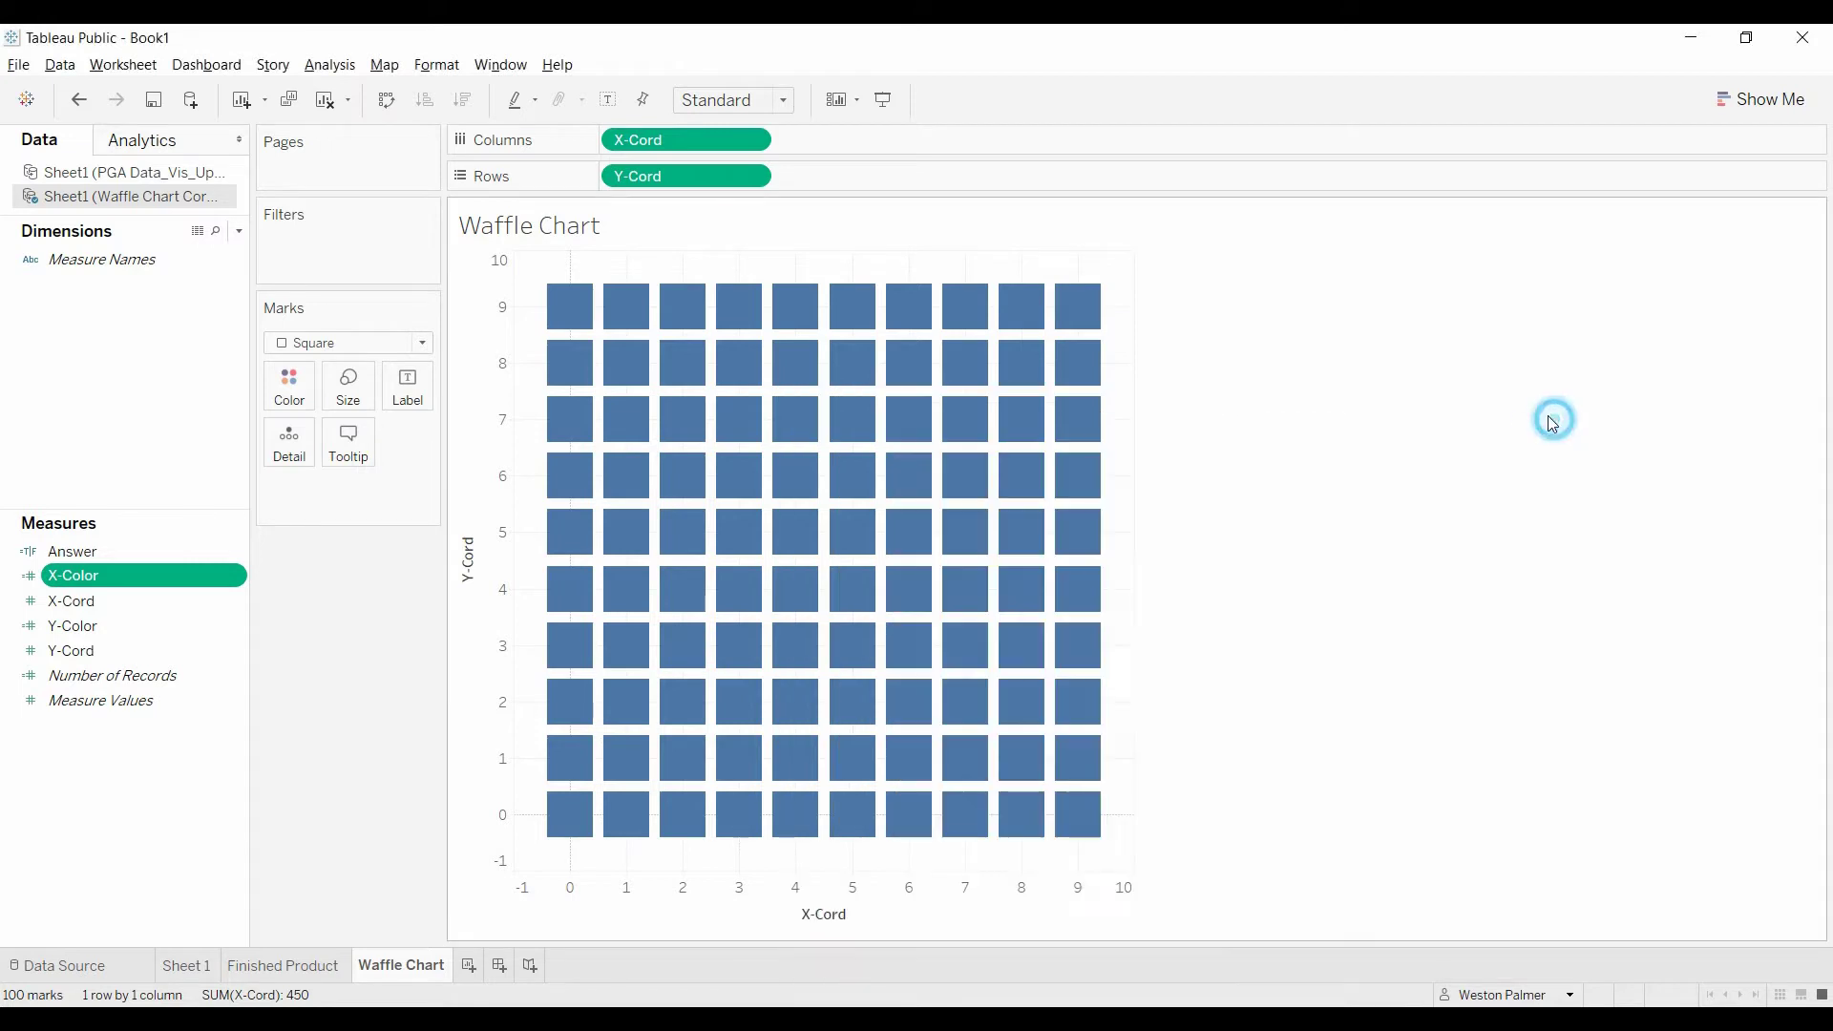
# Add X-Color and Y-Color to the Tooltip card of the marks
pyautogui.click(156, 577)
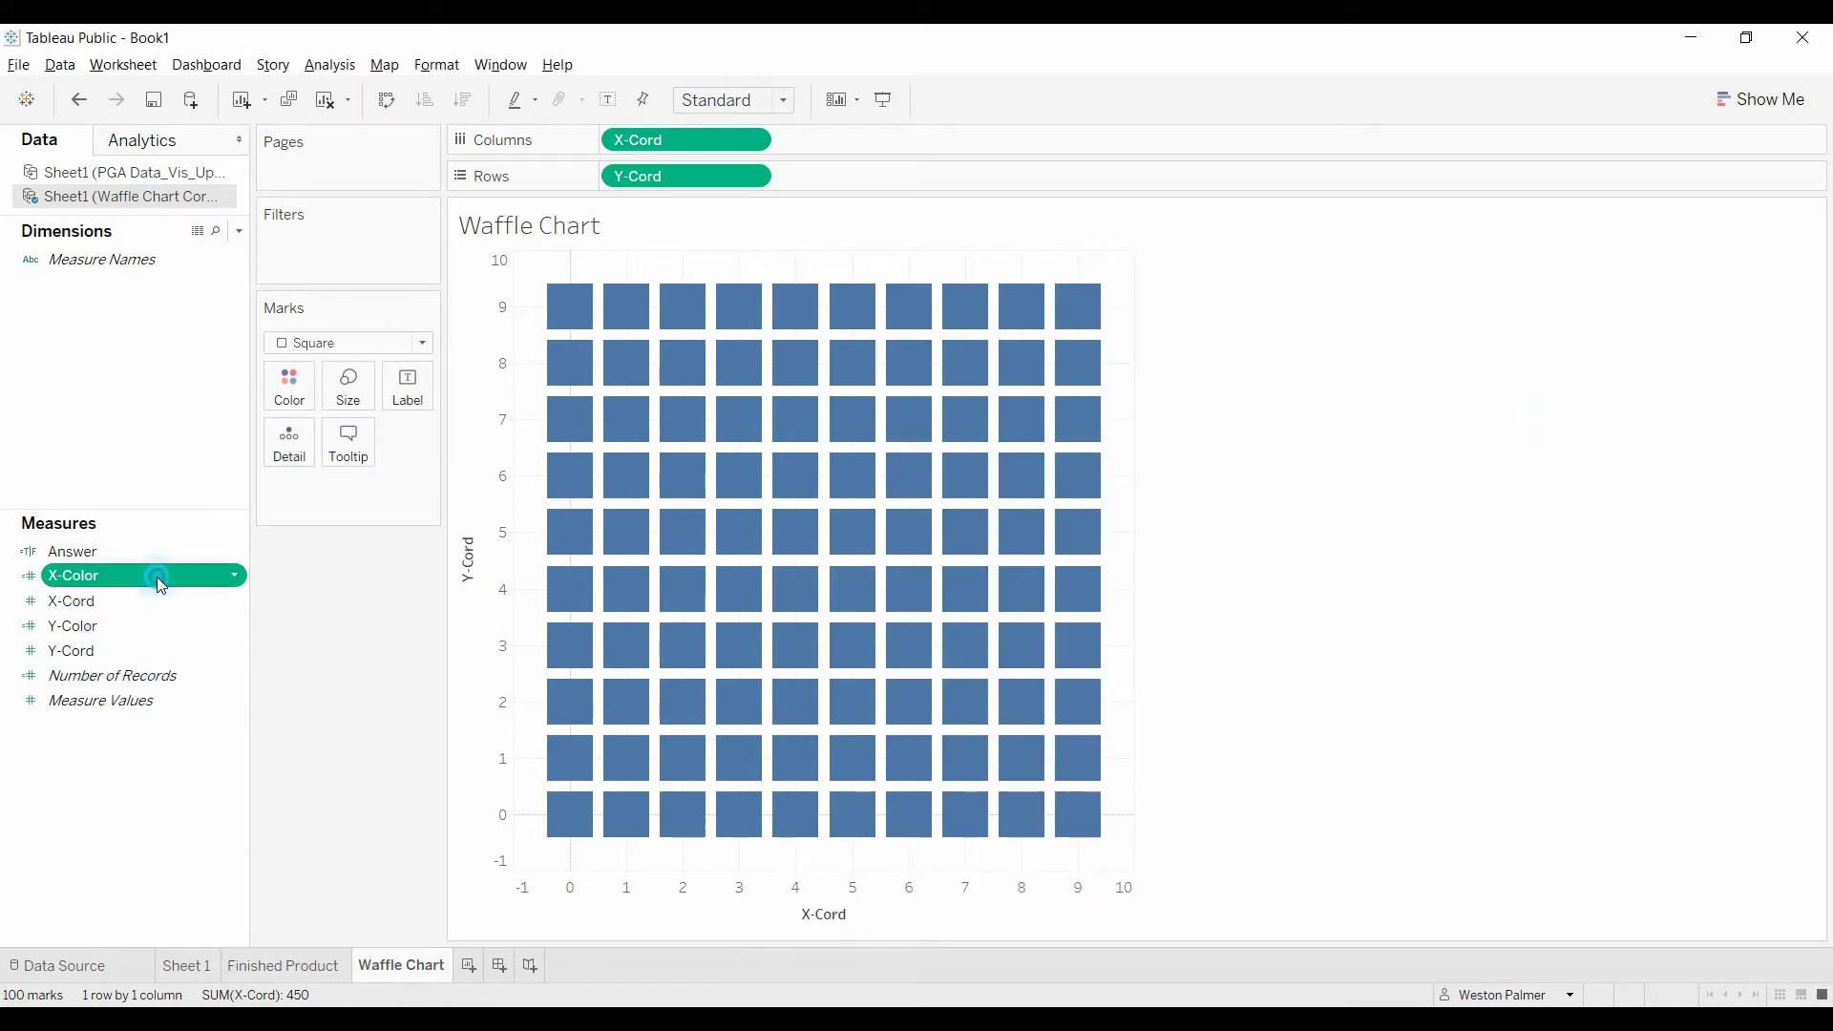
pyautogui.moveTo(157, 577); pyautogui.dragTo(348, 445)
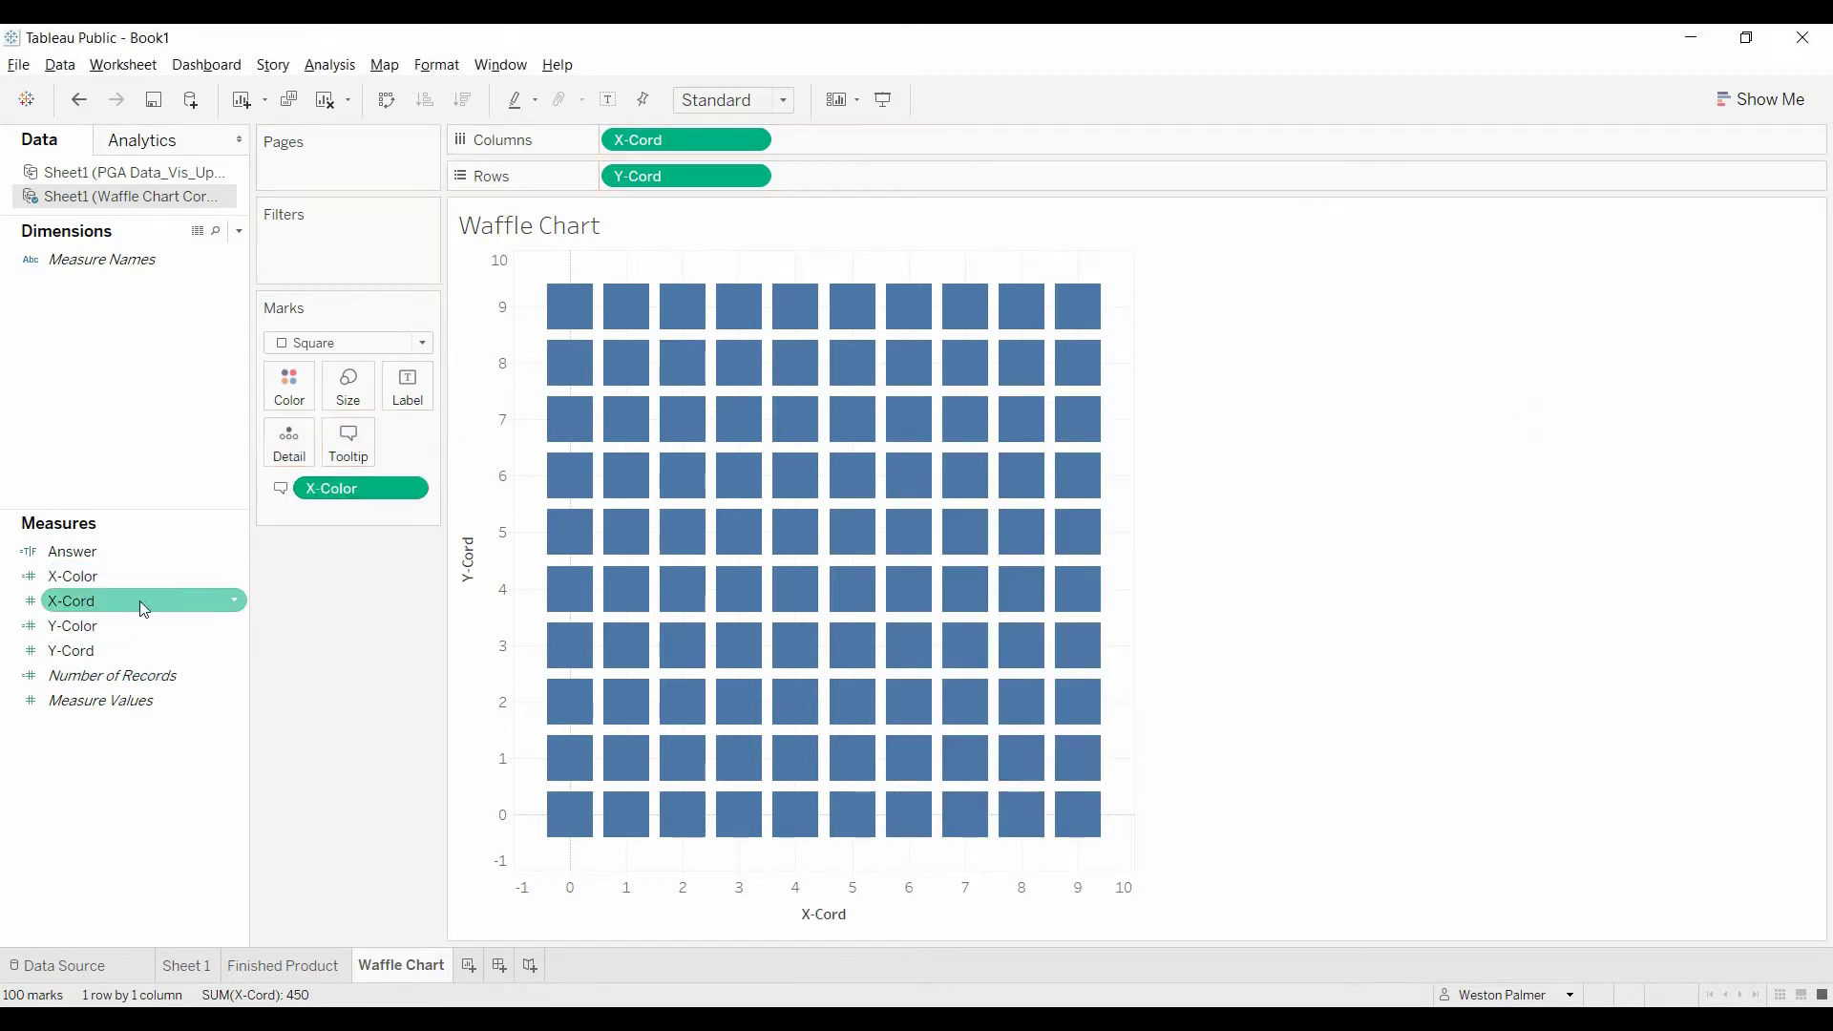
pyautogui.moveTo(79, 632); pyautogui.dragTo(349, 445)
pyautogui.moveTo(652, 586)
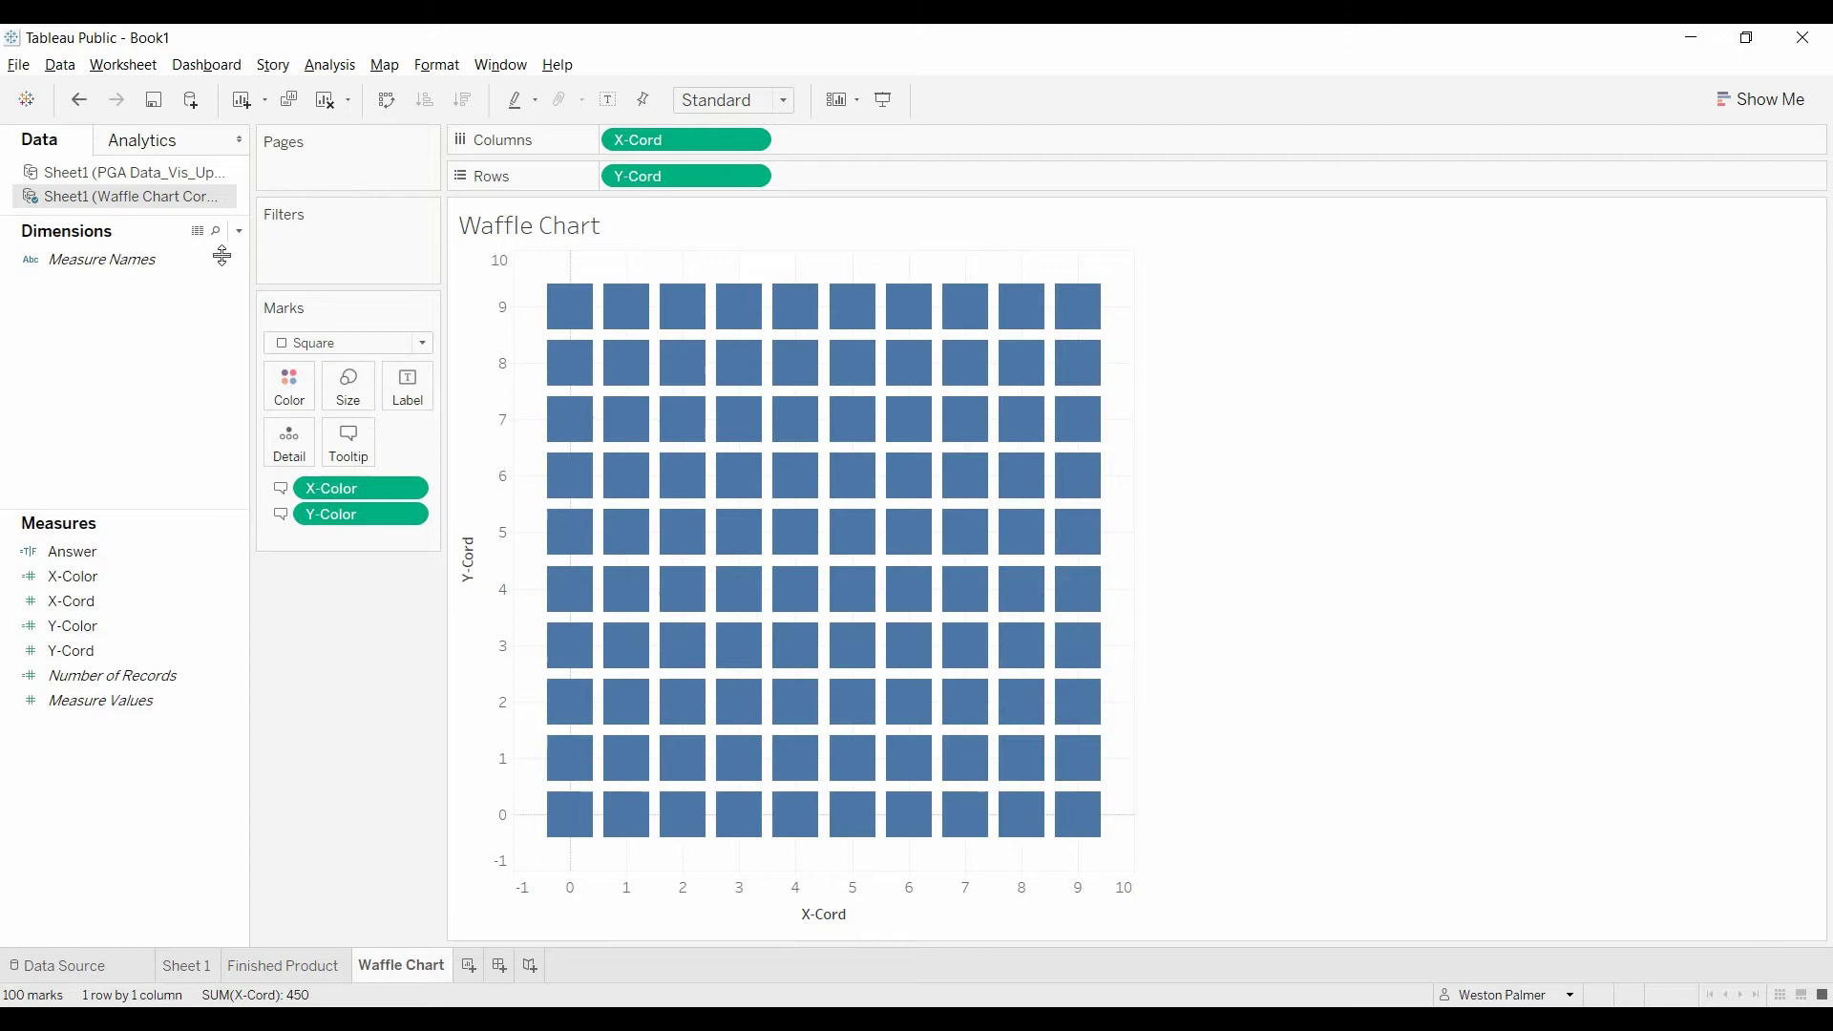
# Create a new calculated field named Shading from the Dimensions menu
pyautogui.click(238, 231)
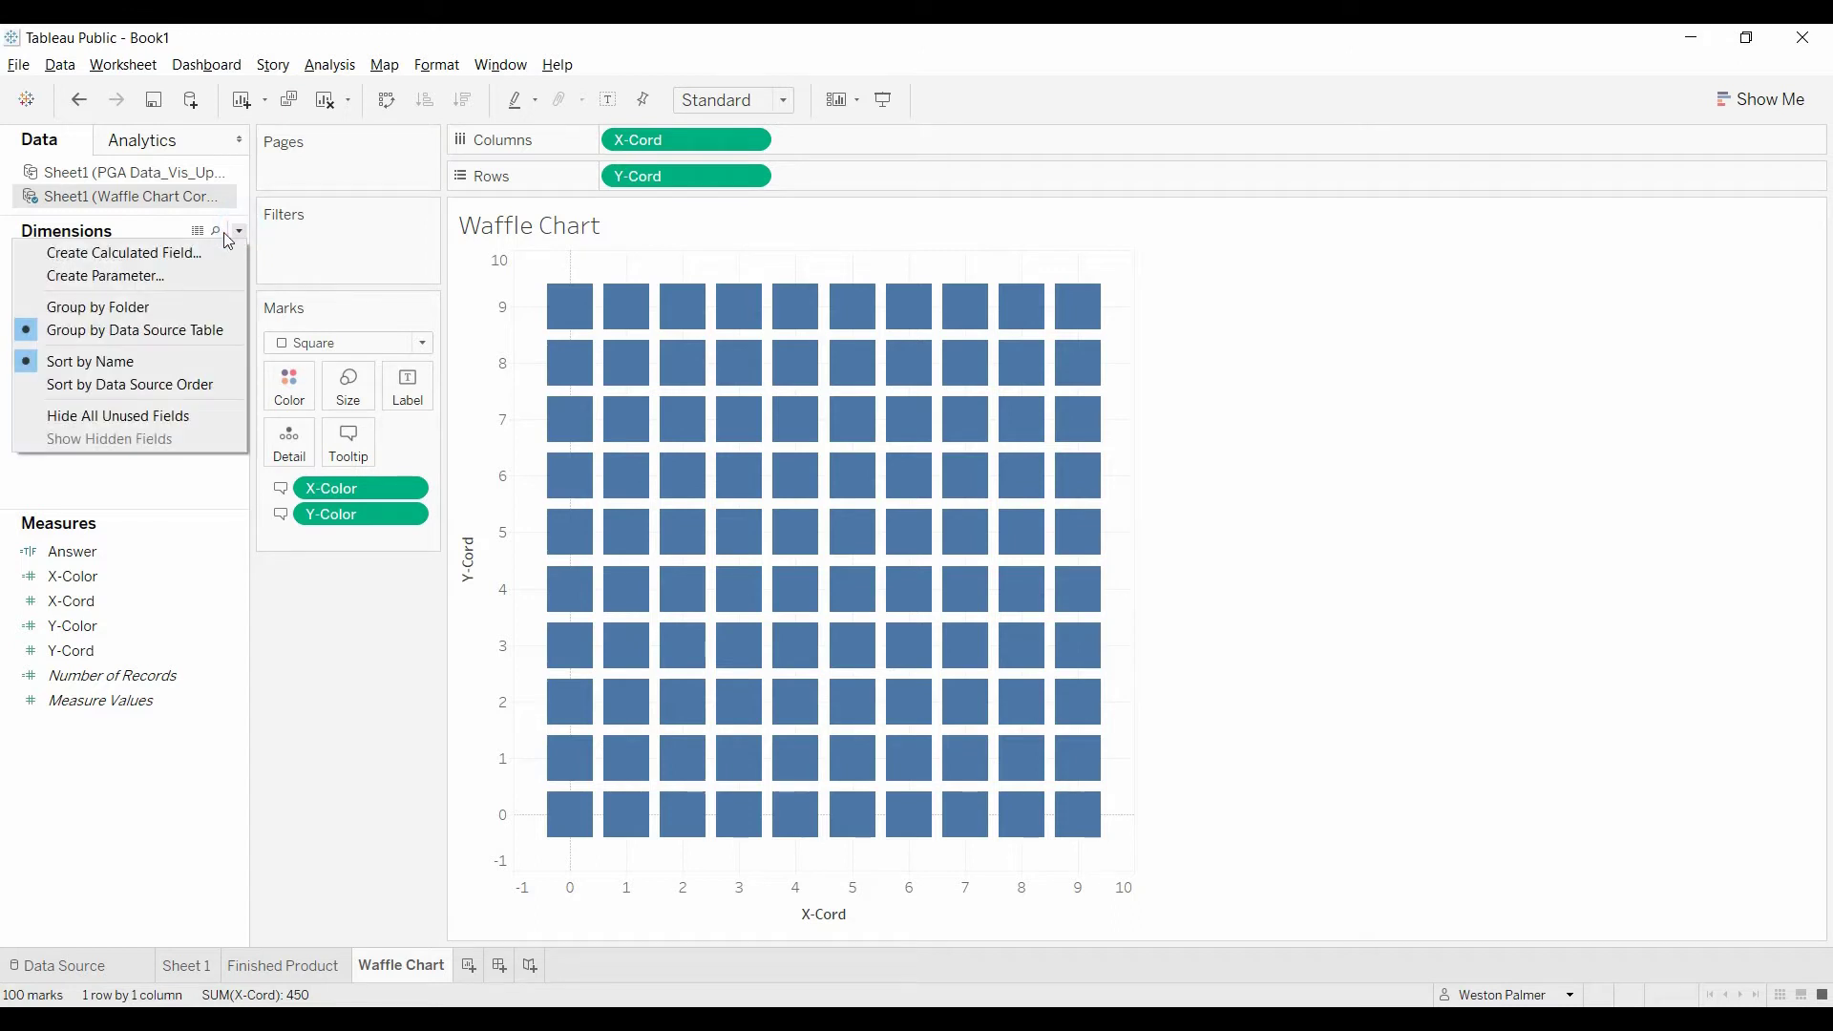
pyautogui.click(192, 254)
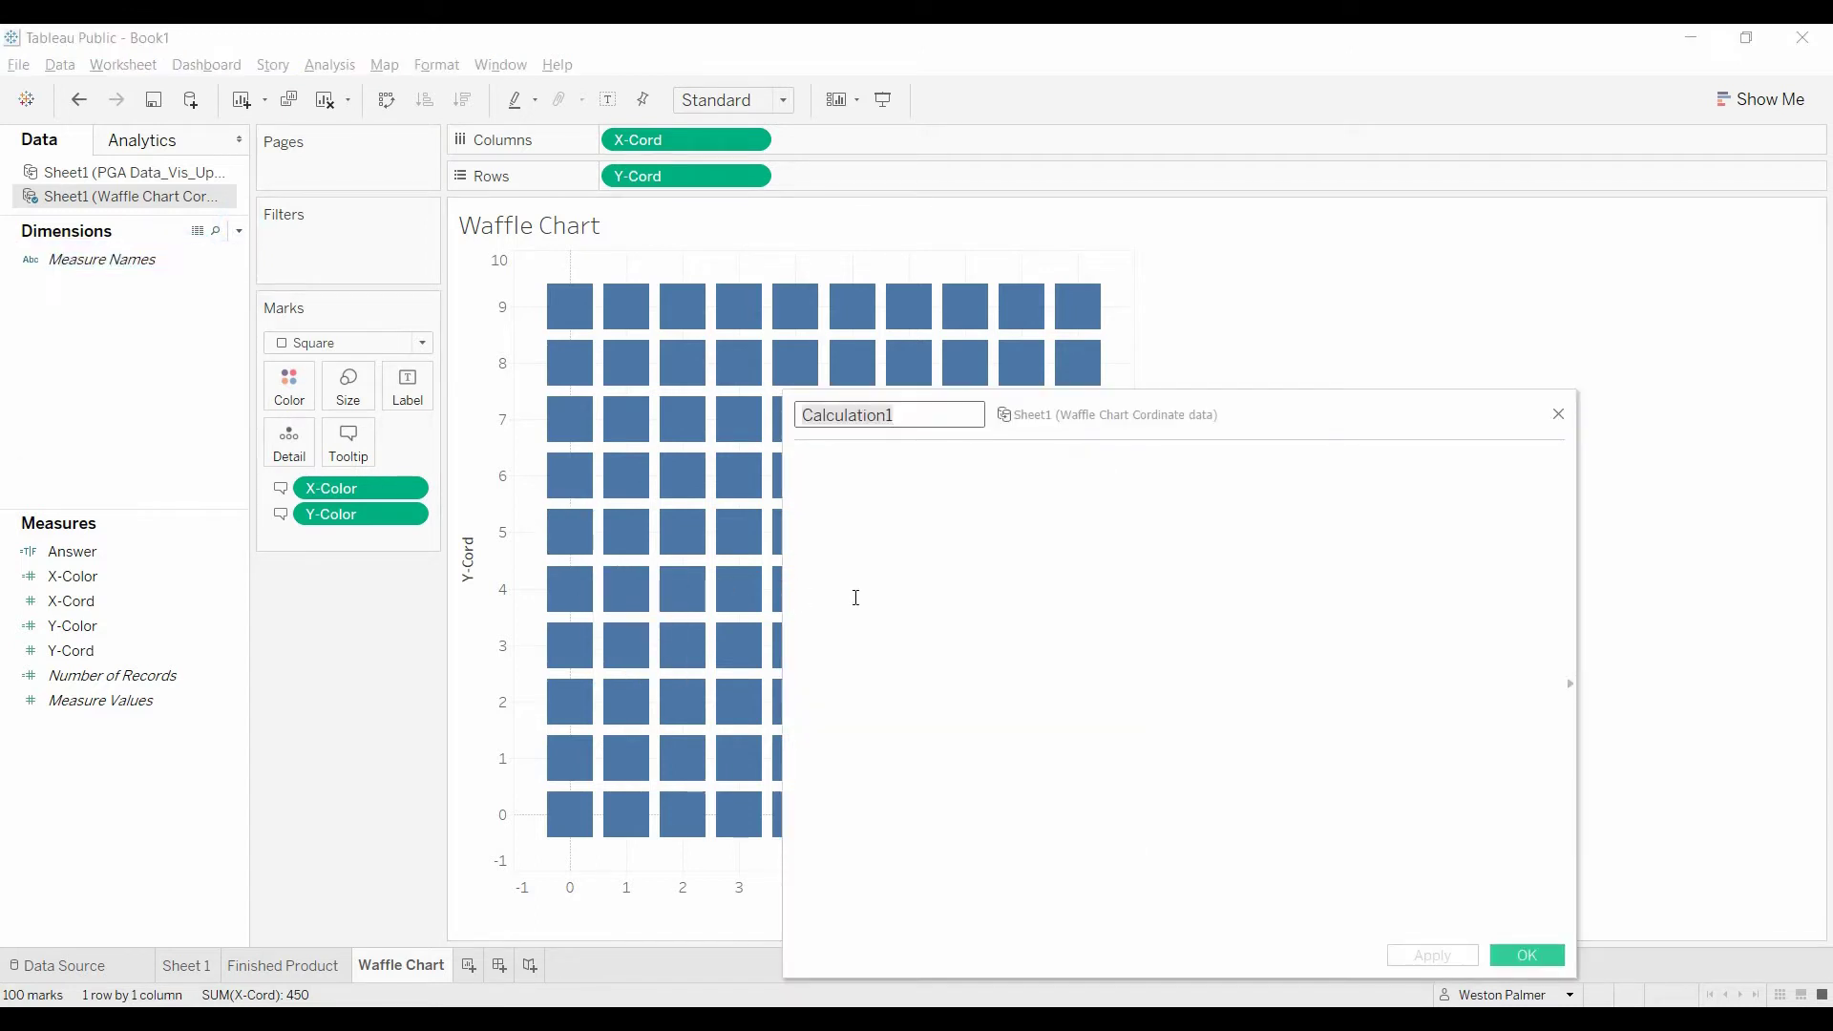
pyautogui.write('Shading')
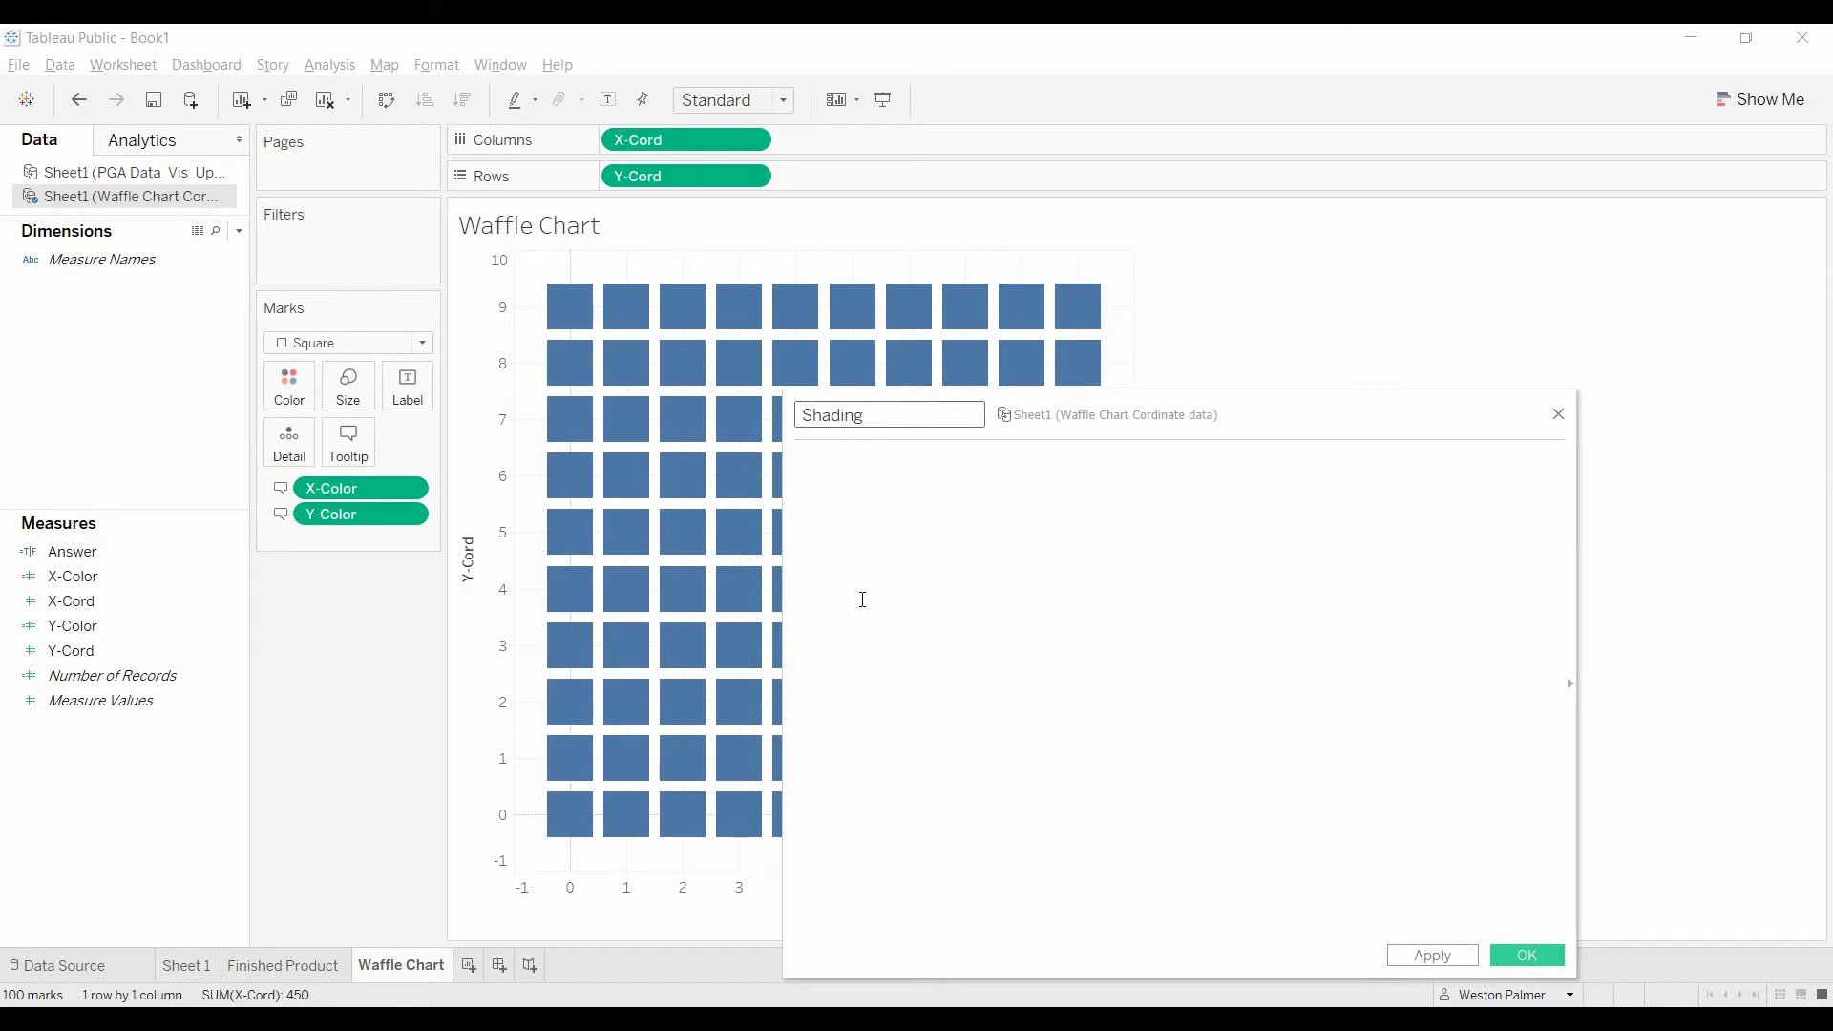
pyautogui.click(862, 594)
# Enter the formula IF [Y-Cord]<[Y-Color] THEN True ELSE FALSE END and apply it
pyautogui.write('If y')
pyautogui.press('Down')
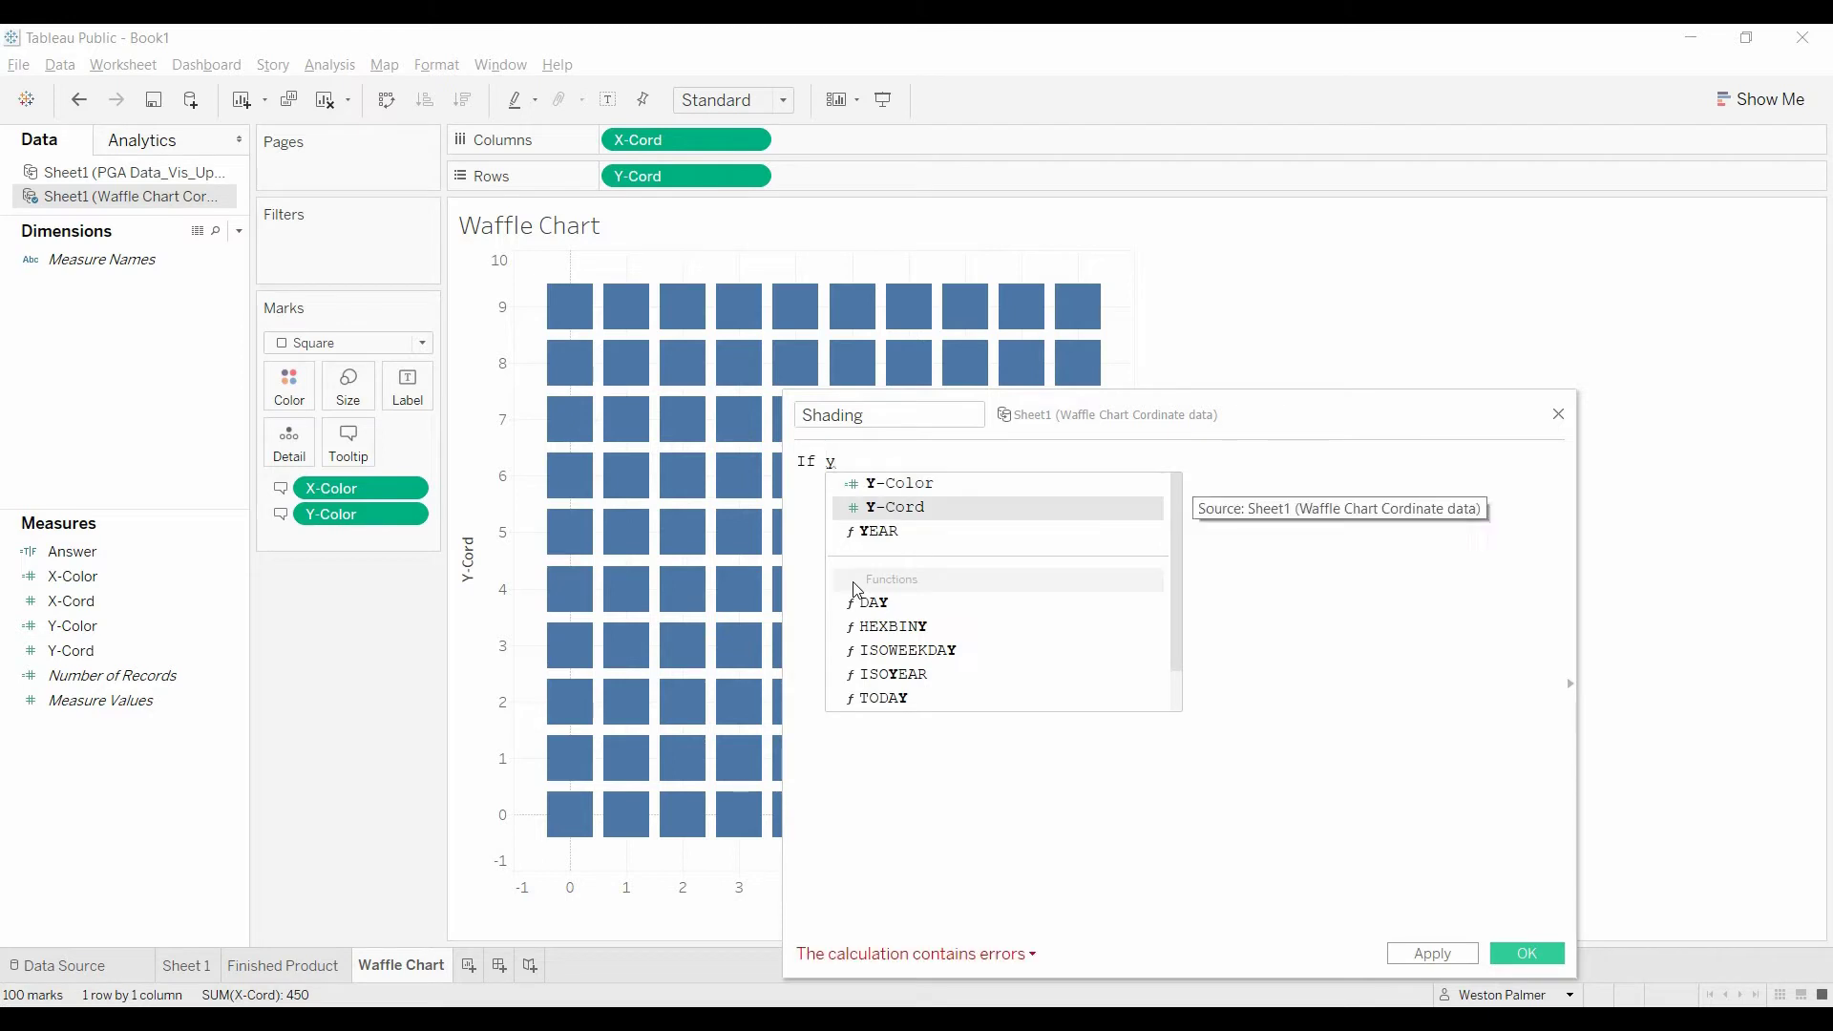
pyautogui.press('Return')
pyautogui.write('<y')
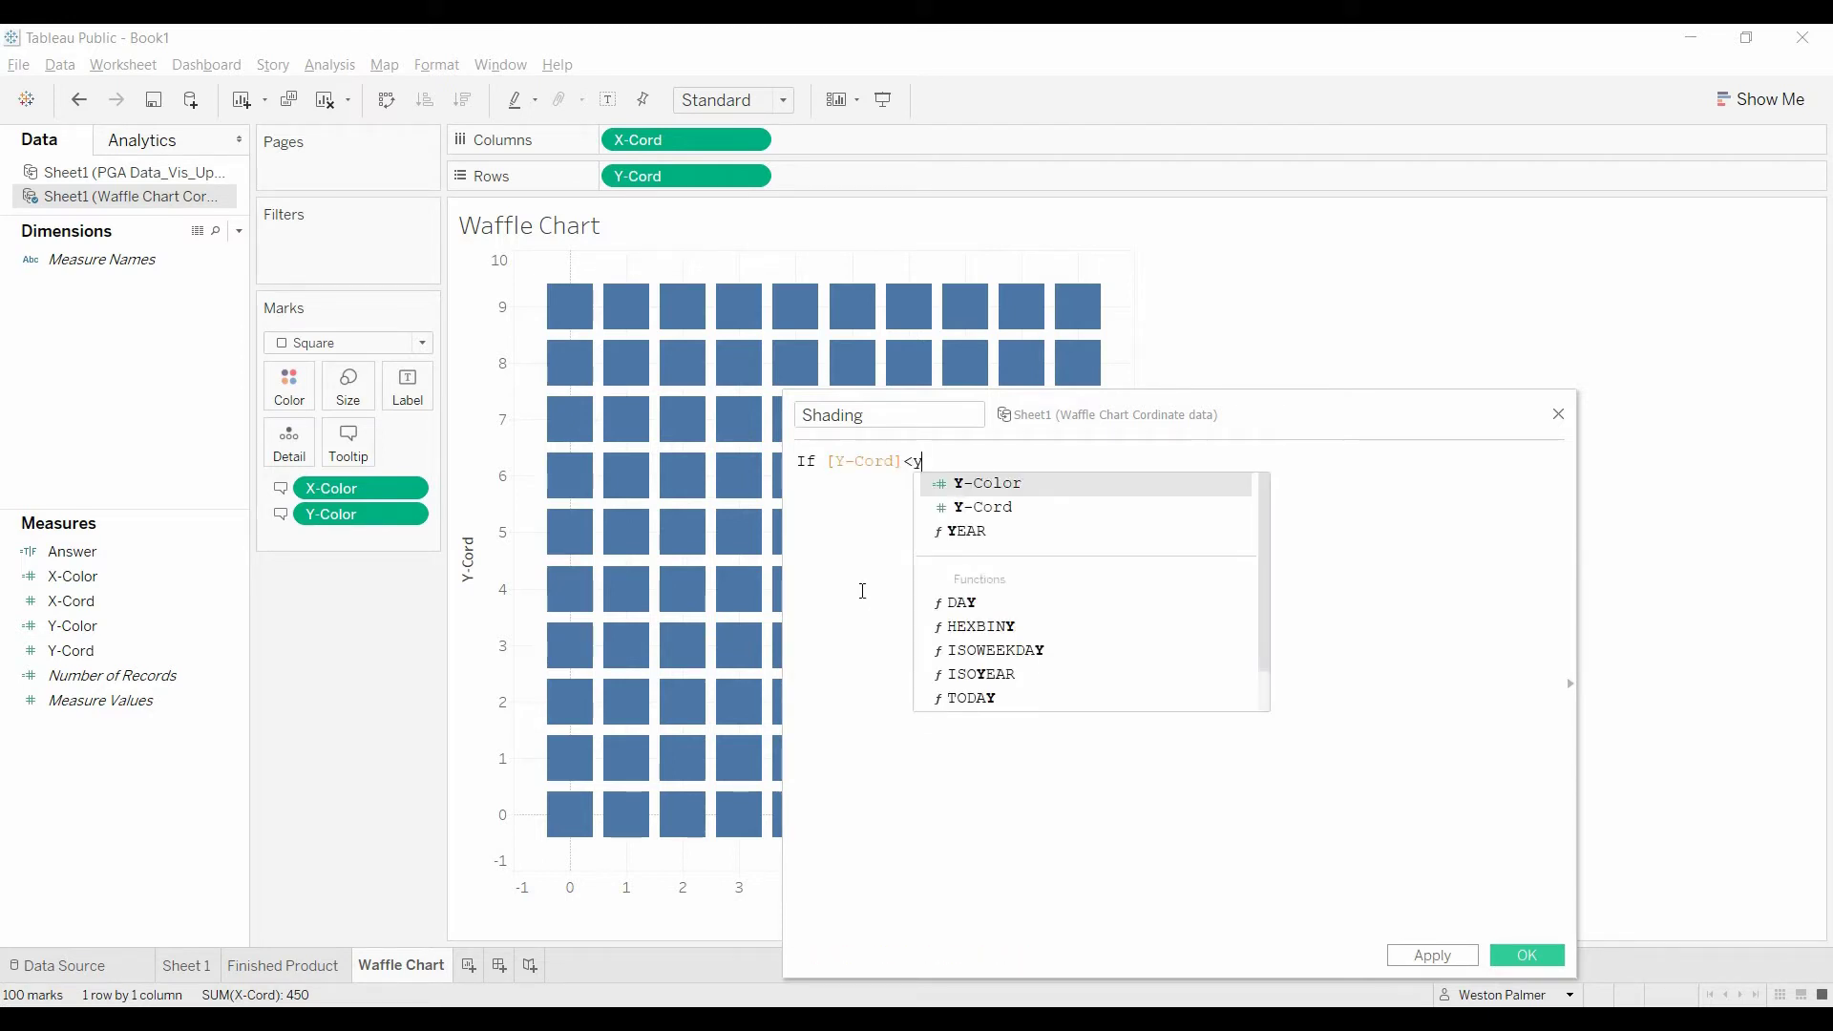
pyautogui.press('Return')
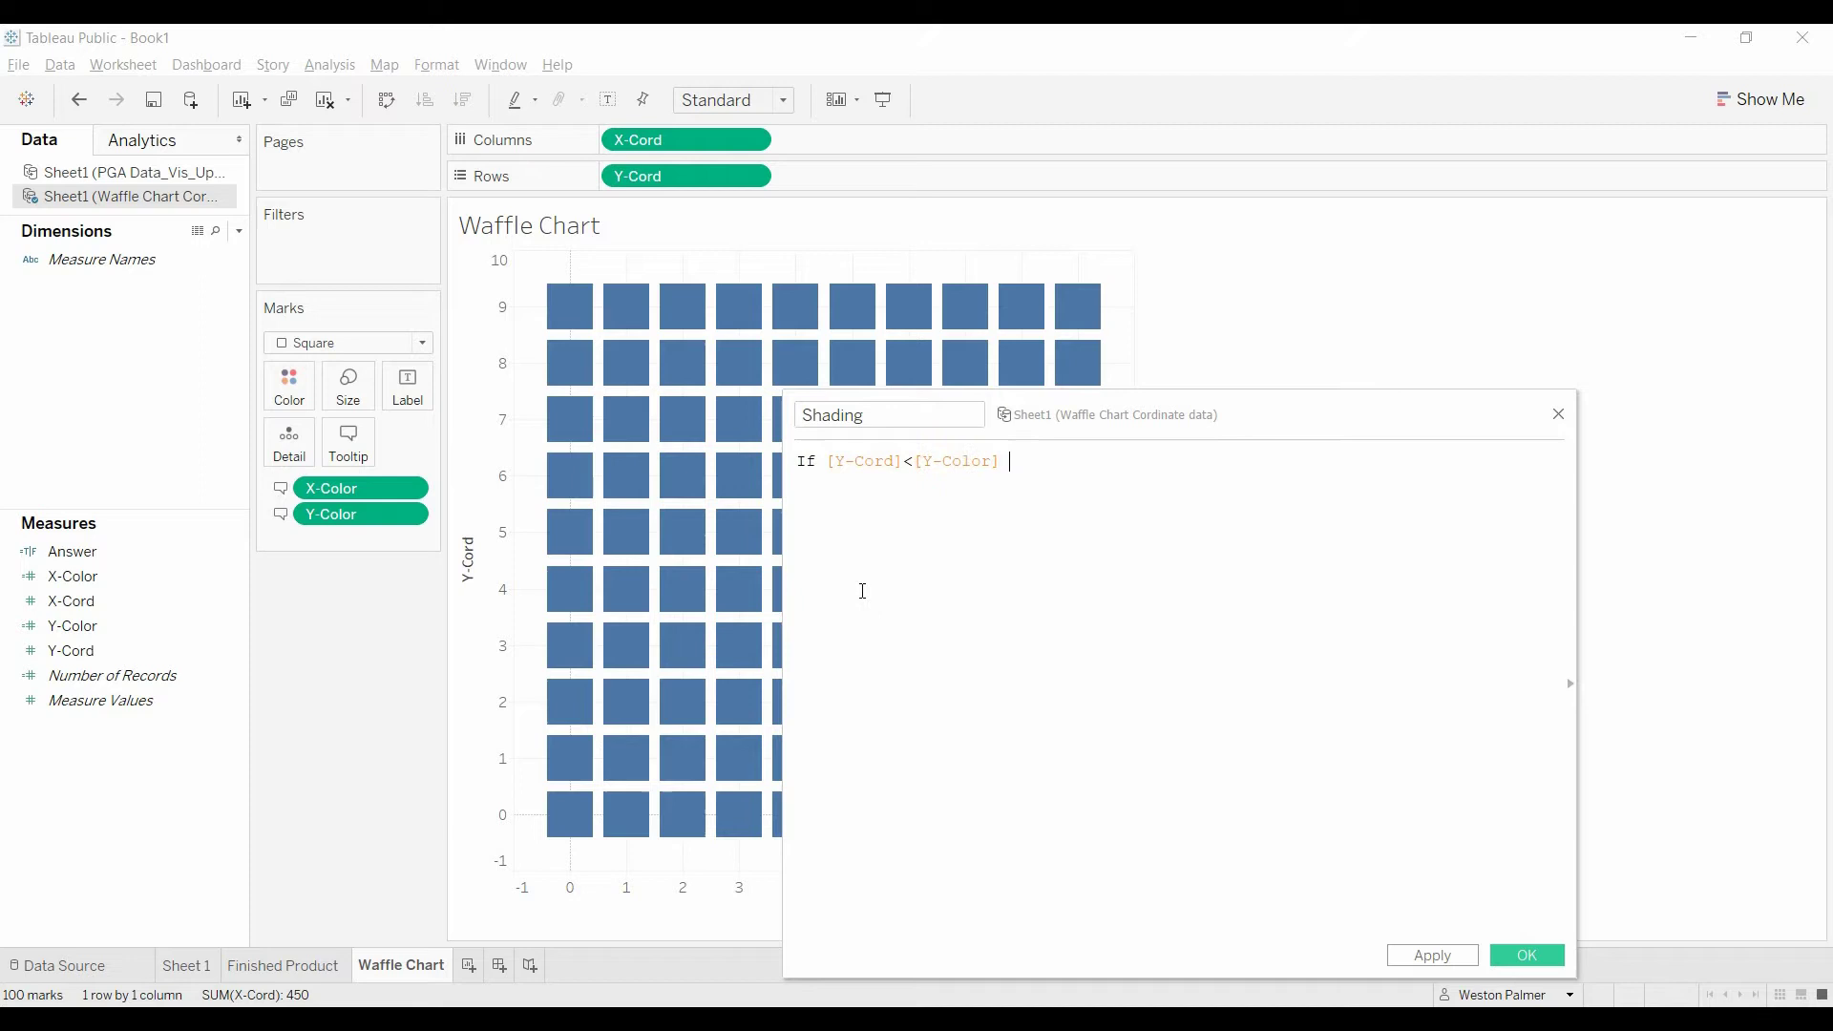
pyautogui.write('THEN')
pyautogui.press('Tab')
pyautogui.write('True ')
pyautogui.write('ELSE     ')
pyautogui.write('FALSE END')
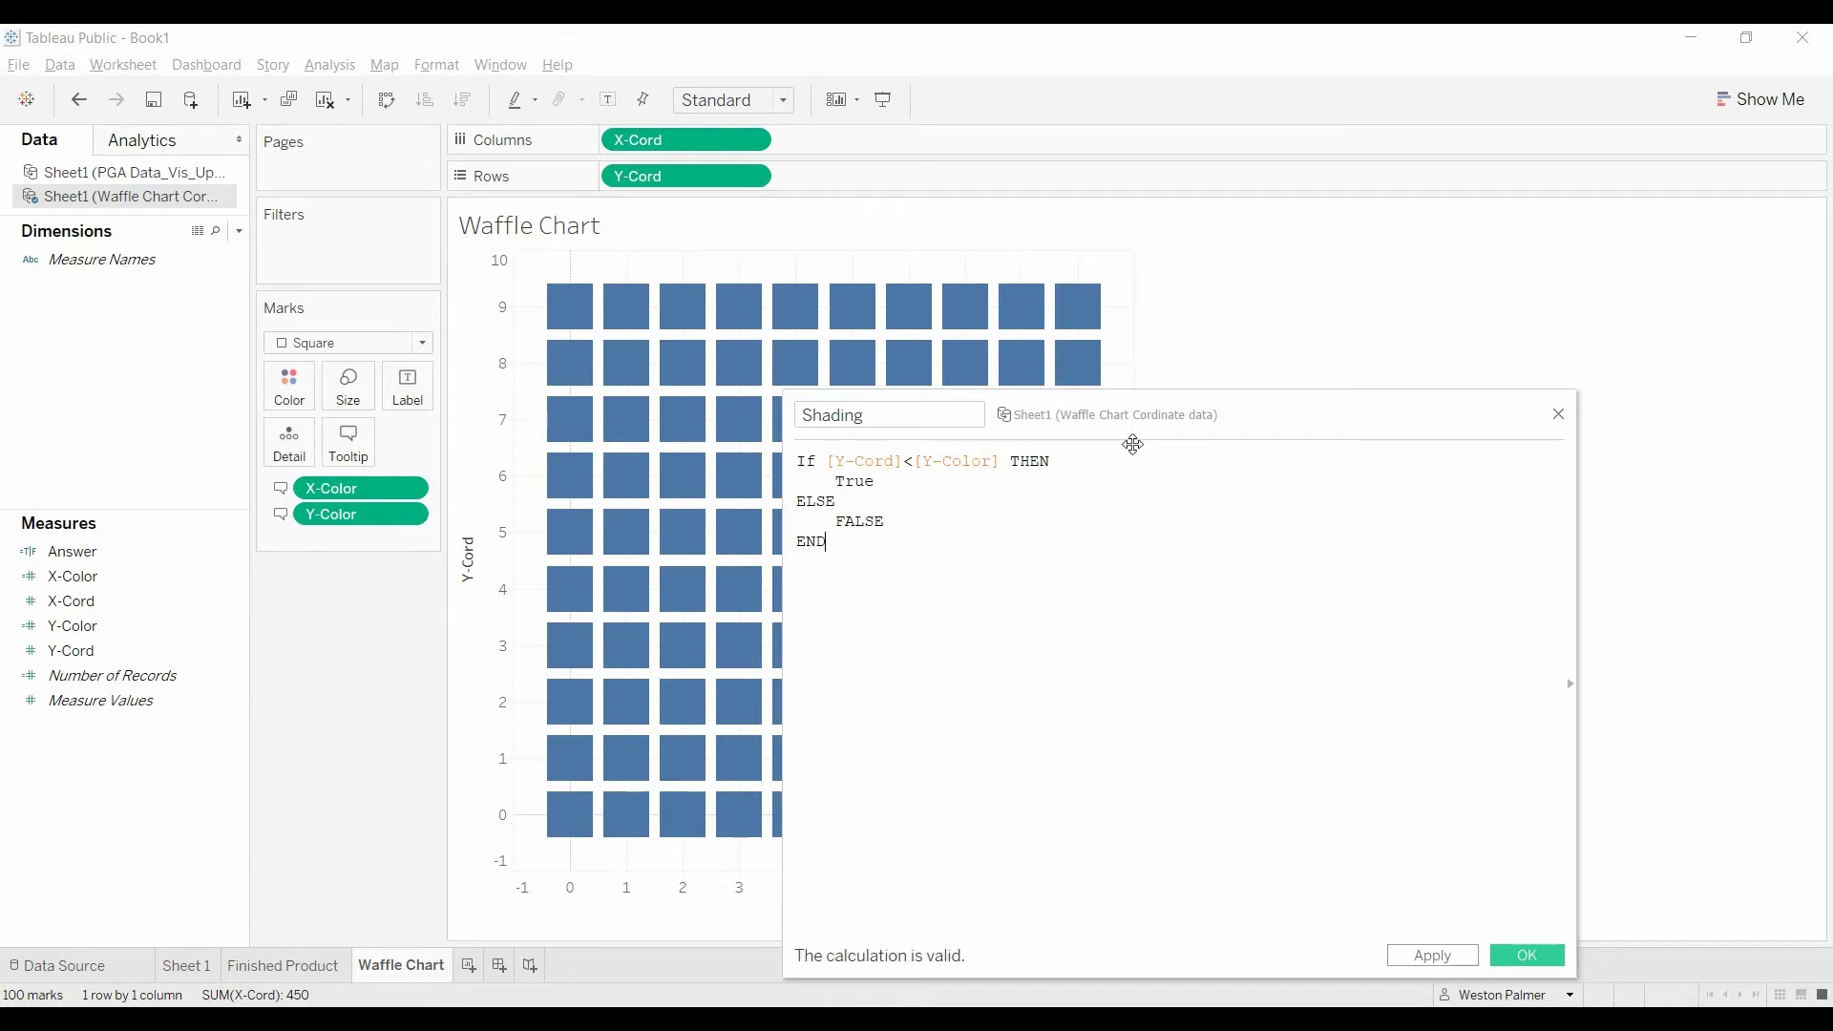
pyautogui.moveTo(1134, 445)
pyautogui.mouseDown()
pyautogui.moveTo(1265, 411)
pyautogui.moveTo(1365, 327)
pyautogui.mouseUp()
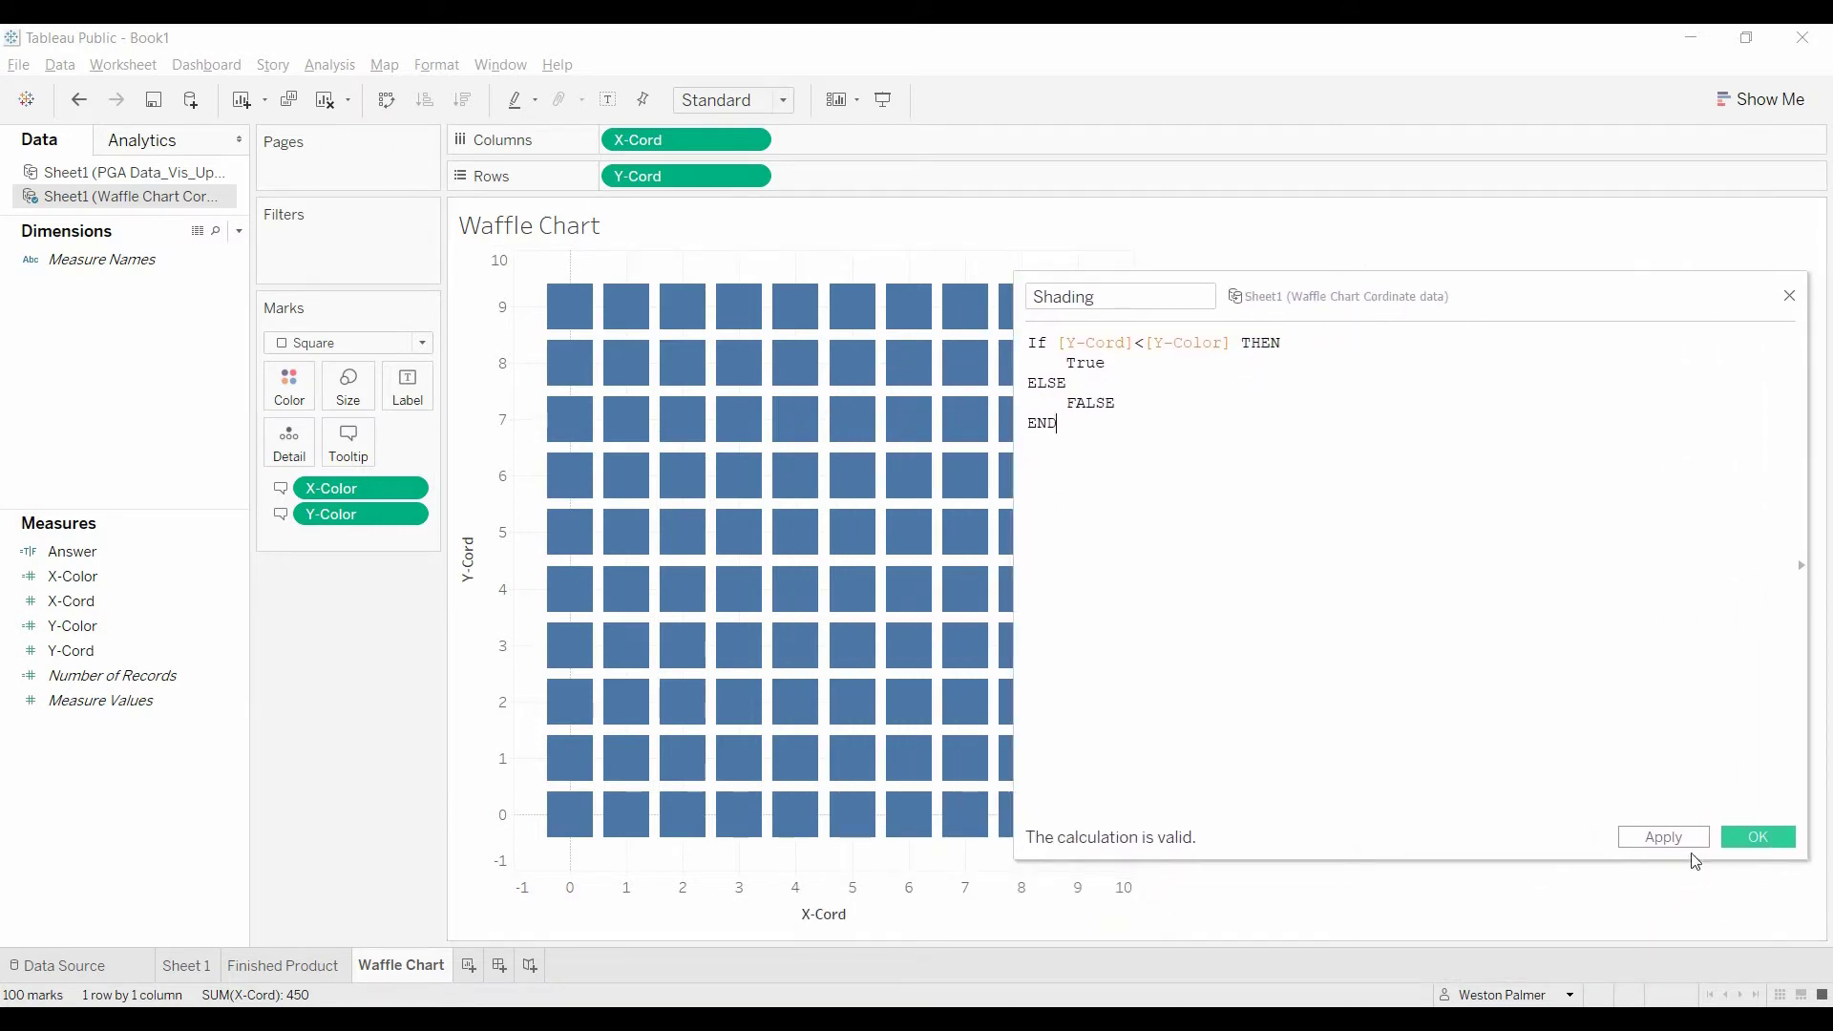
pyautogui.click(1671, 838)
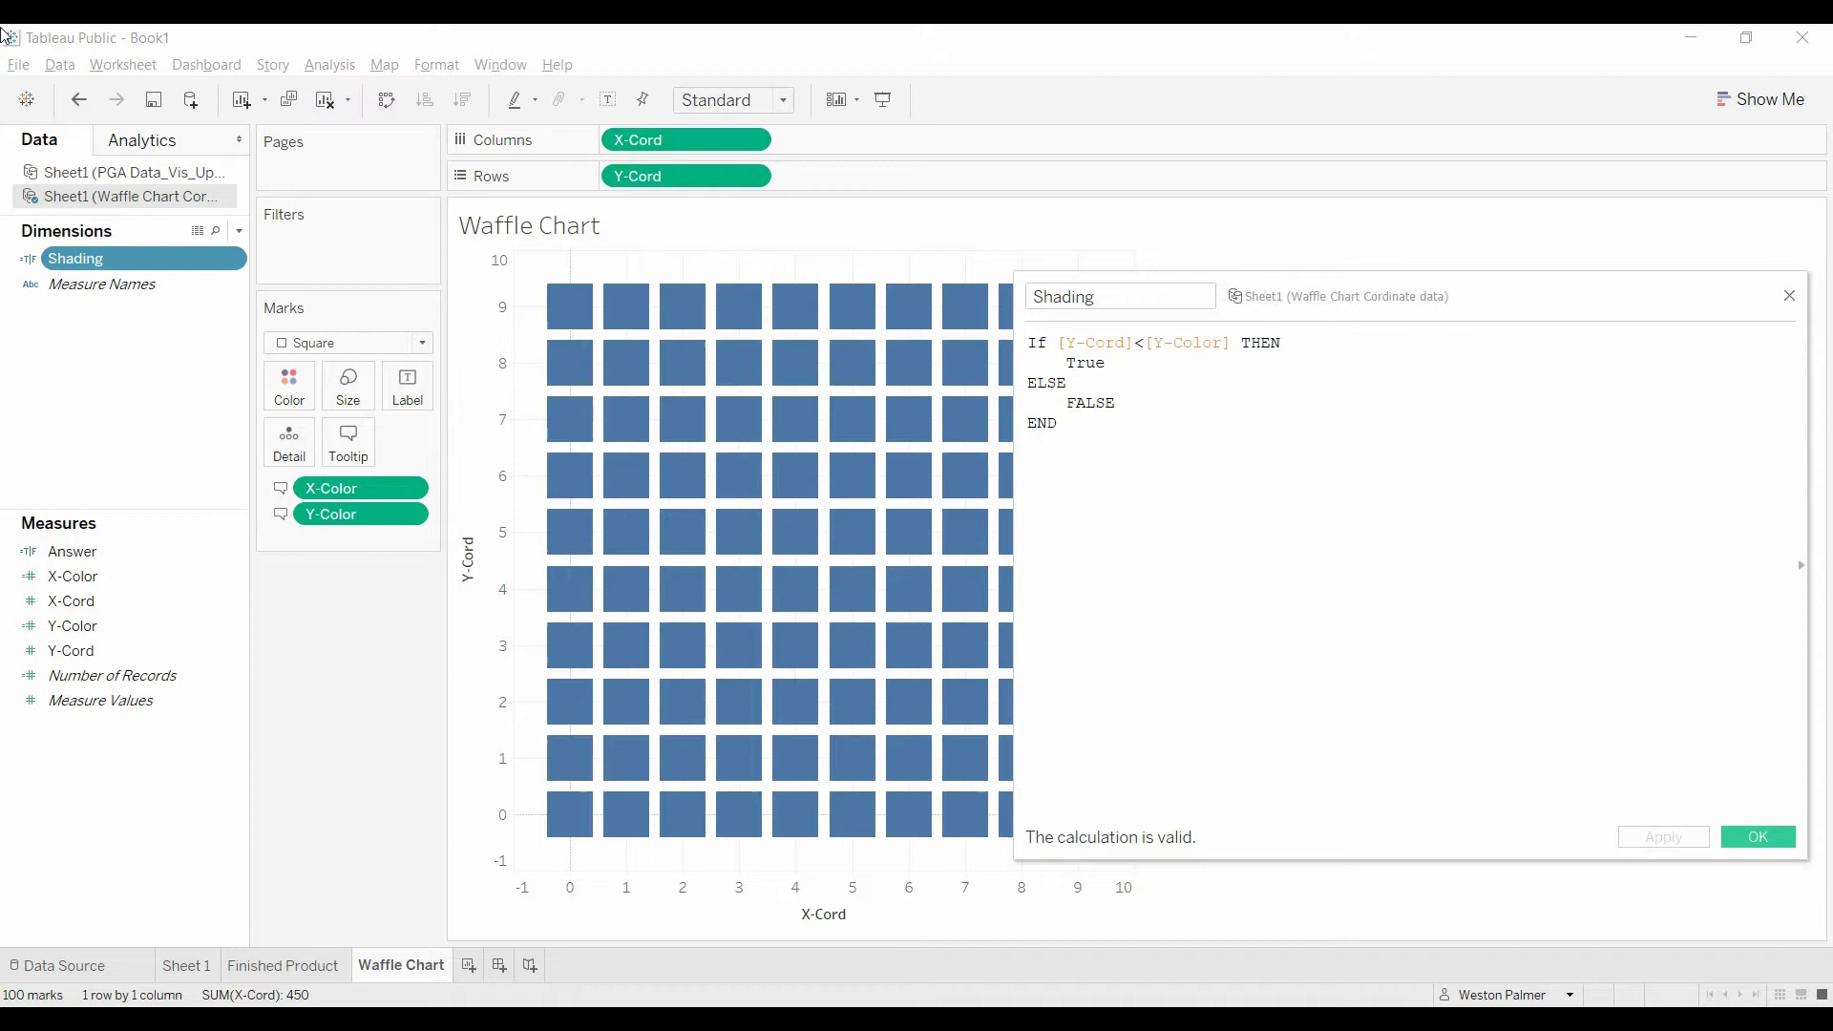
# Drop Shading on the Color card so the bottom four rows show True and the top six False
pyautogui.moveTo(125, 270)
pyautogui.mouseDown()
pyautogui.moveTo(307, 329)
pyautogui.moveTo(313, 403)
pyautogui.moveTo(297, 410)
pyautogui.mouseUp()
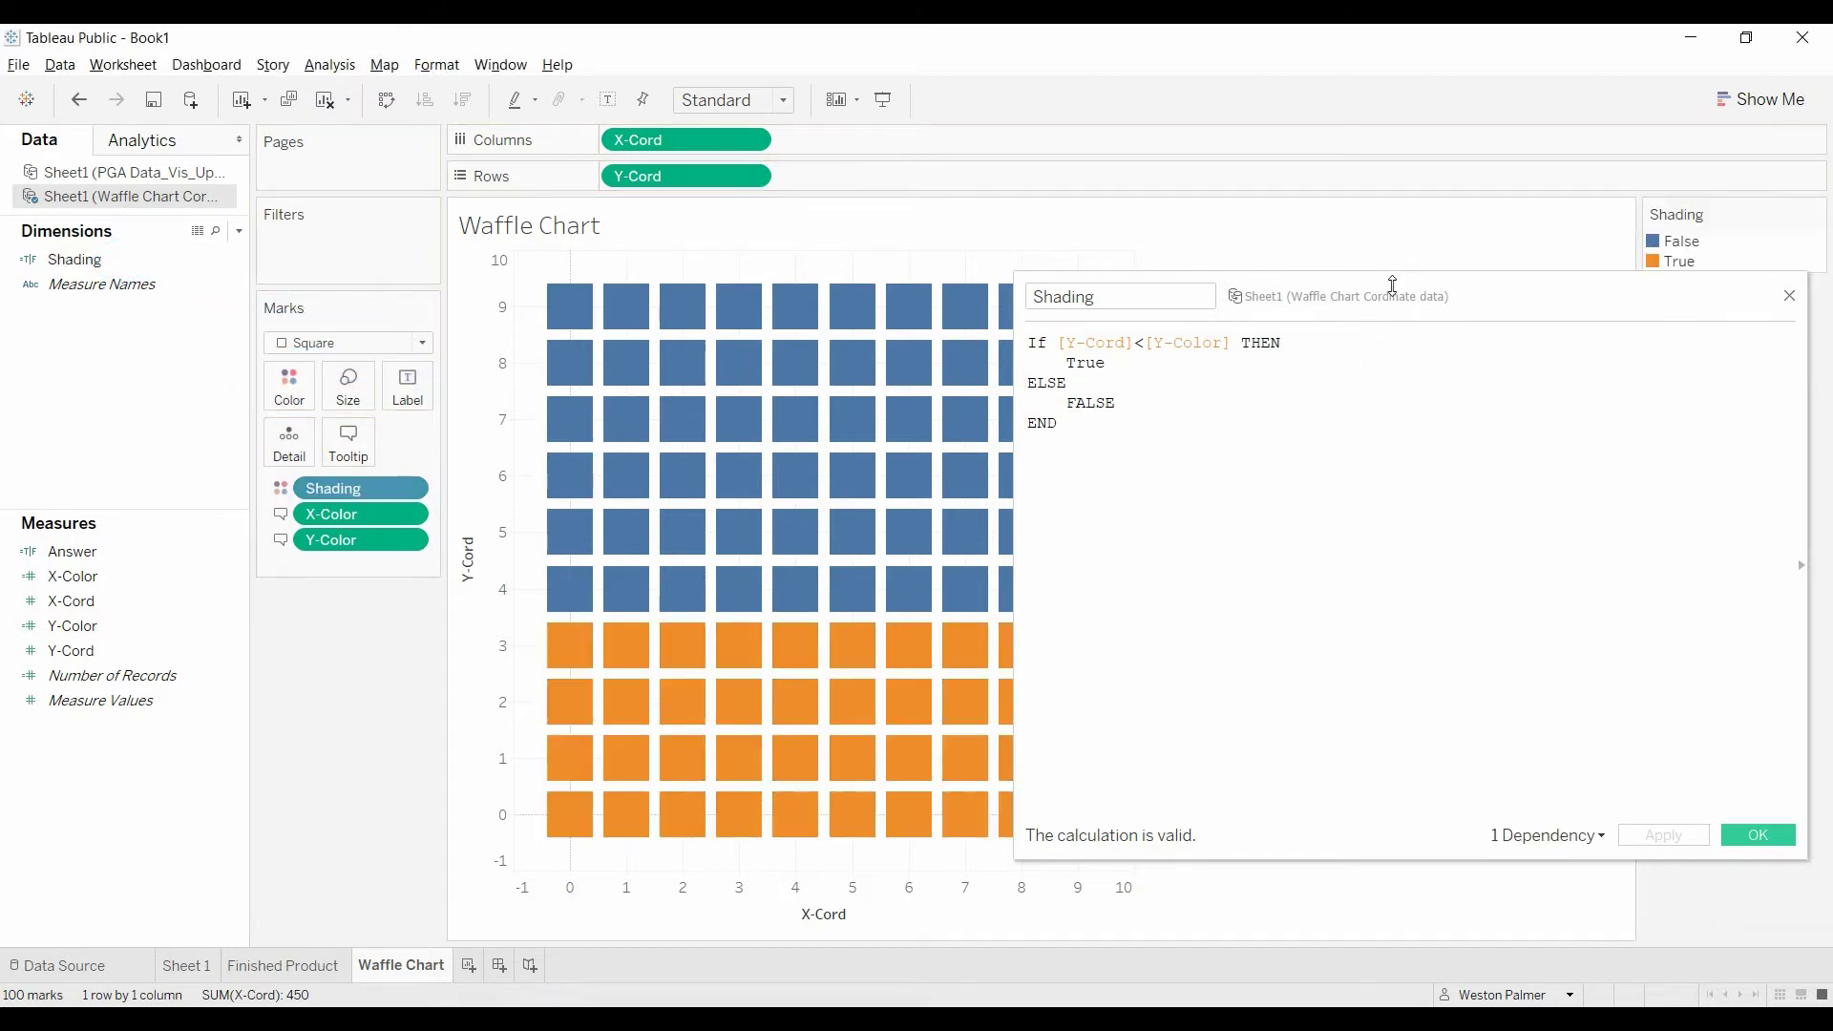
pyautogui.moveTo(1391, 286)
pyautogui.mouseDown()
pyautogui.moveTo(1601, 358)
pyautogui.moveTo(1572, 358)
pyautogui.mouseUp()
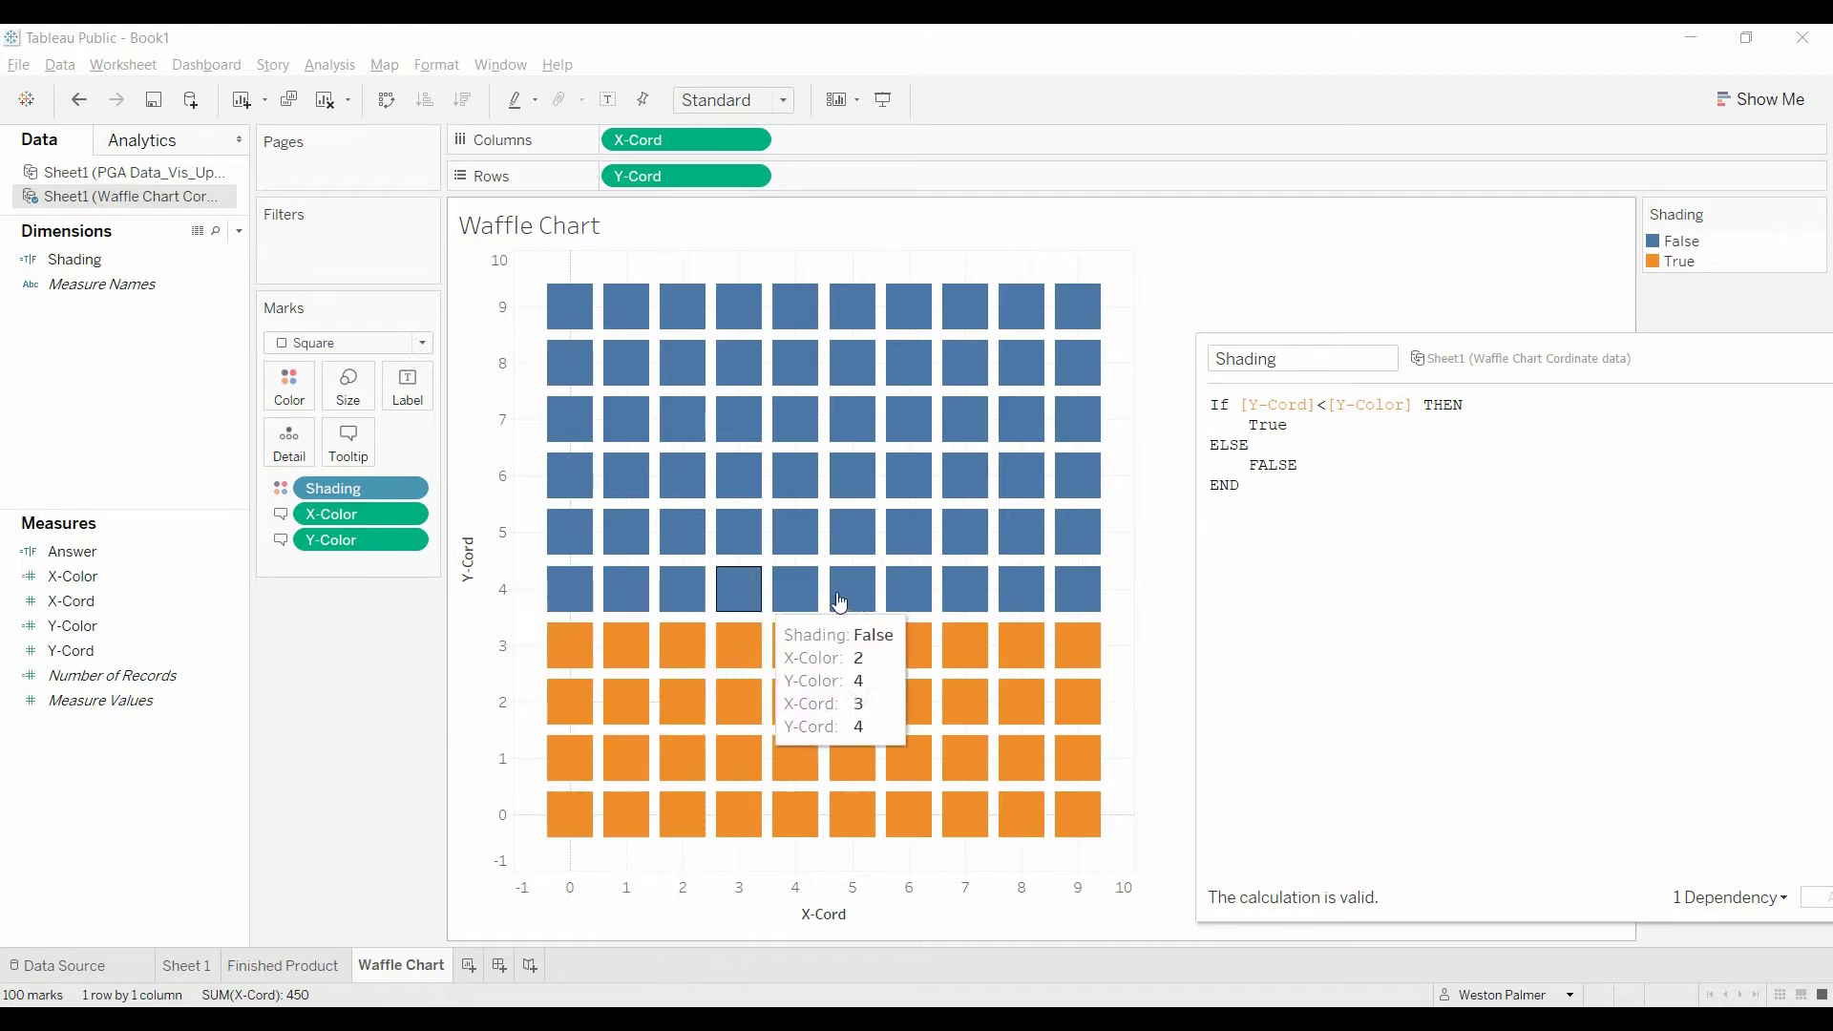
# Insert an ELSEIF [Y-Cord]=[Y-Color] THEN line above ELSE in the Shading formula
pyautogui.click(1210, 446)
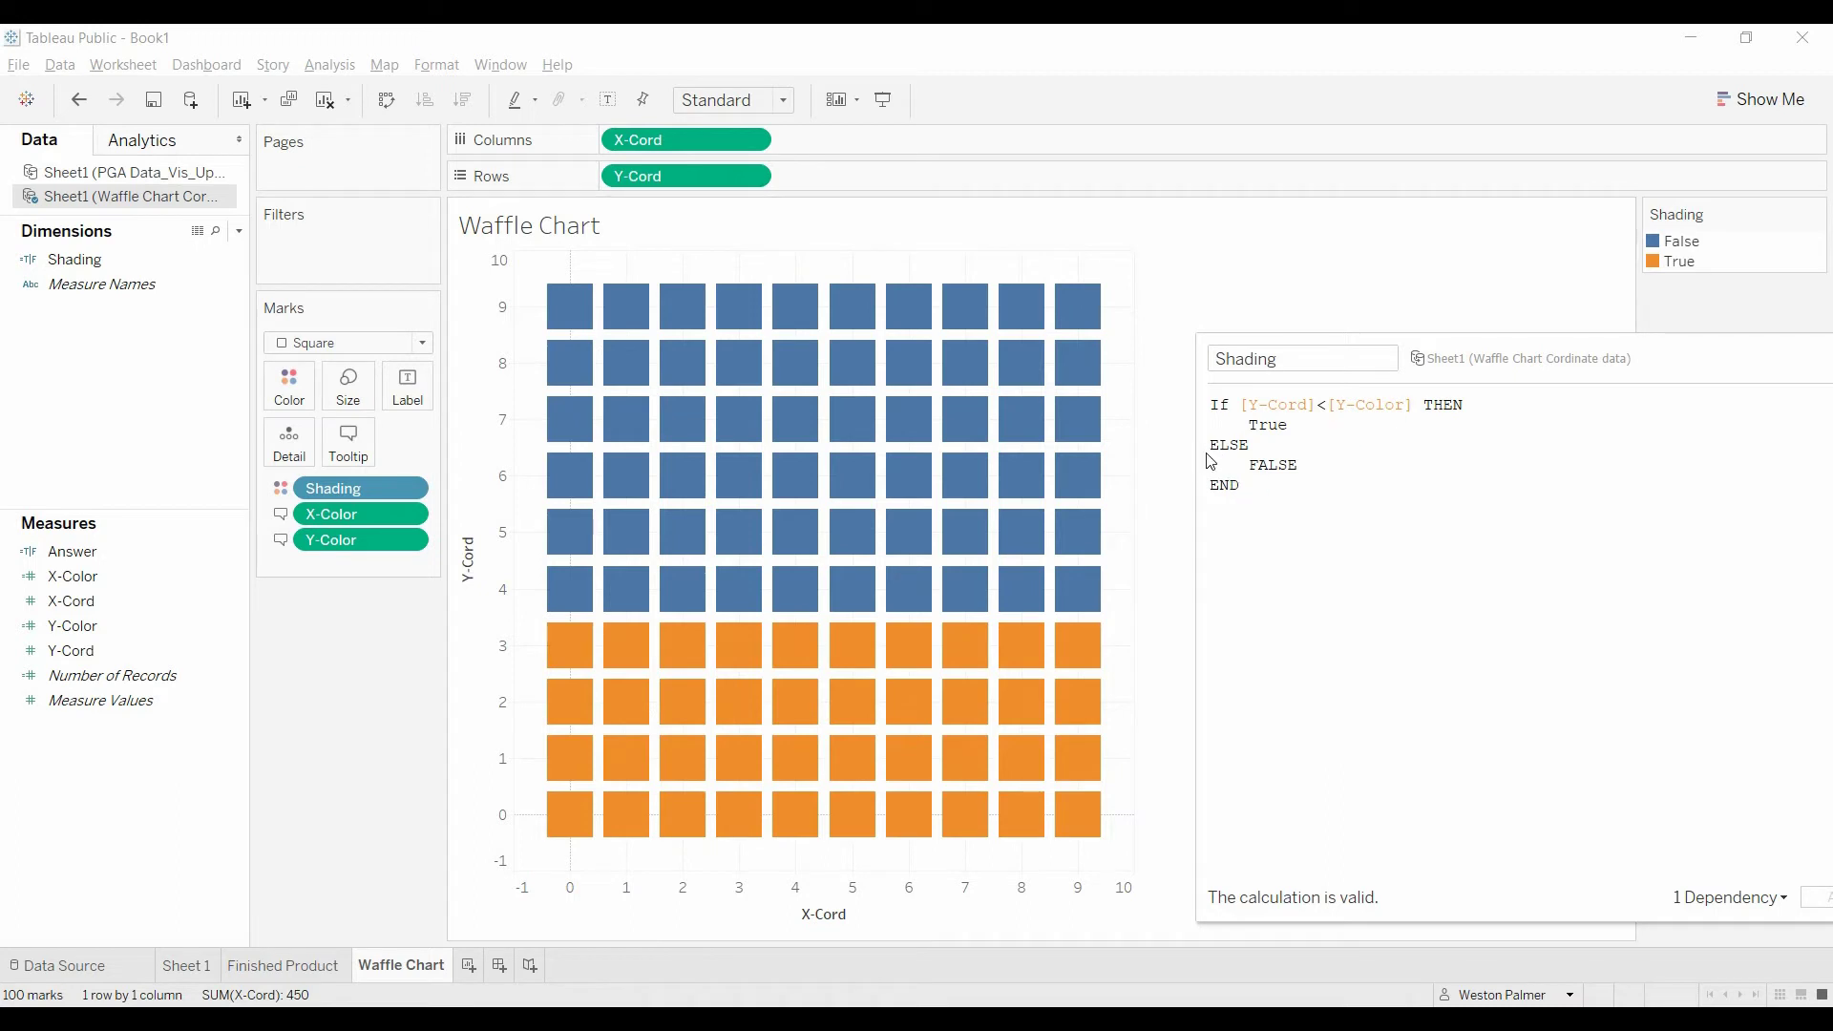
pyautogui.press('Return')
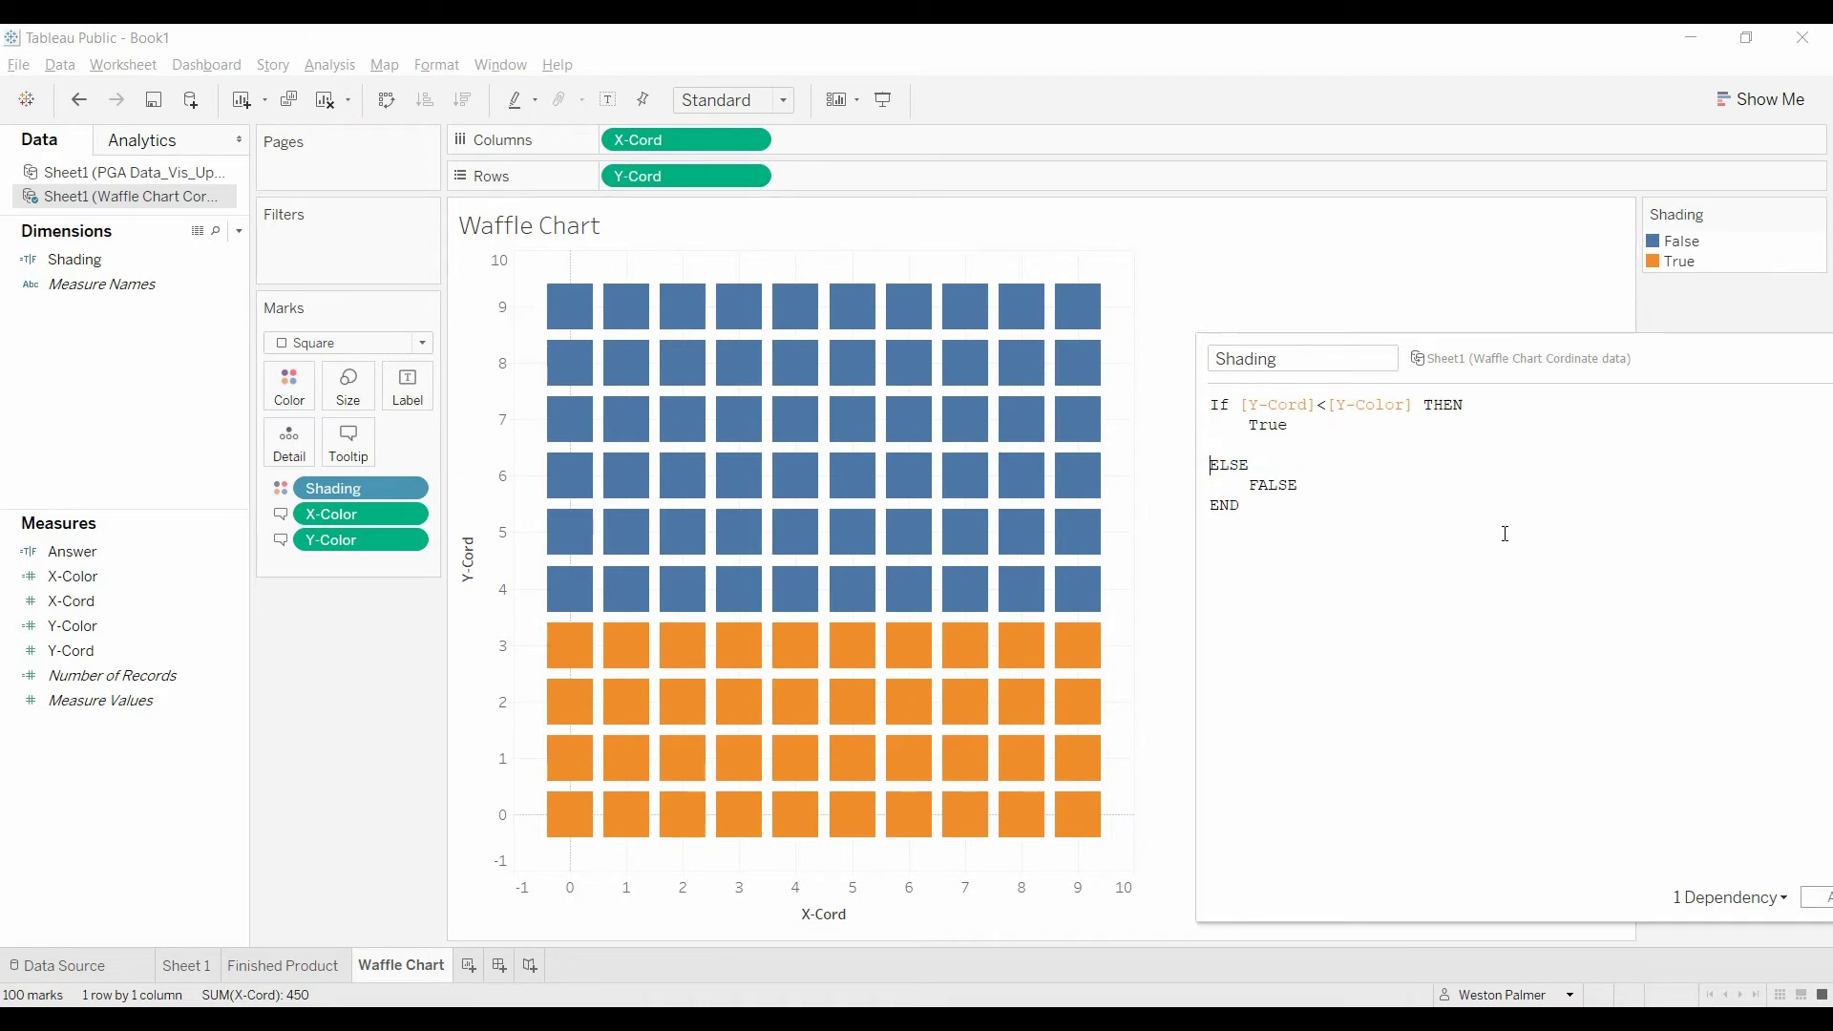
pyautogui.write('ELSEI')
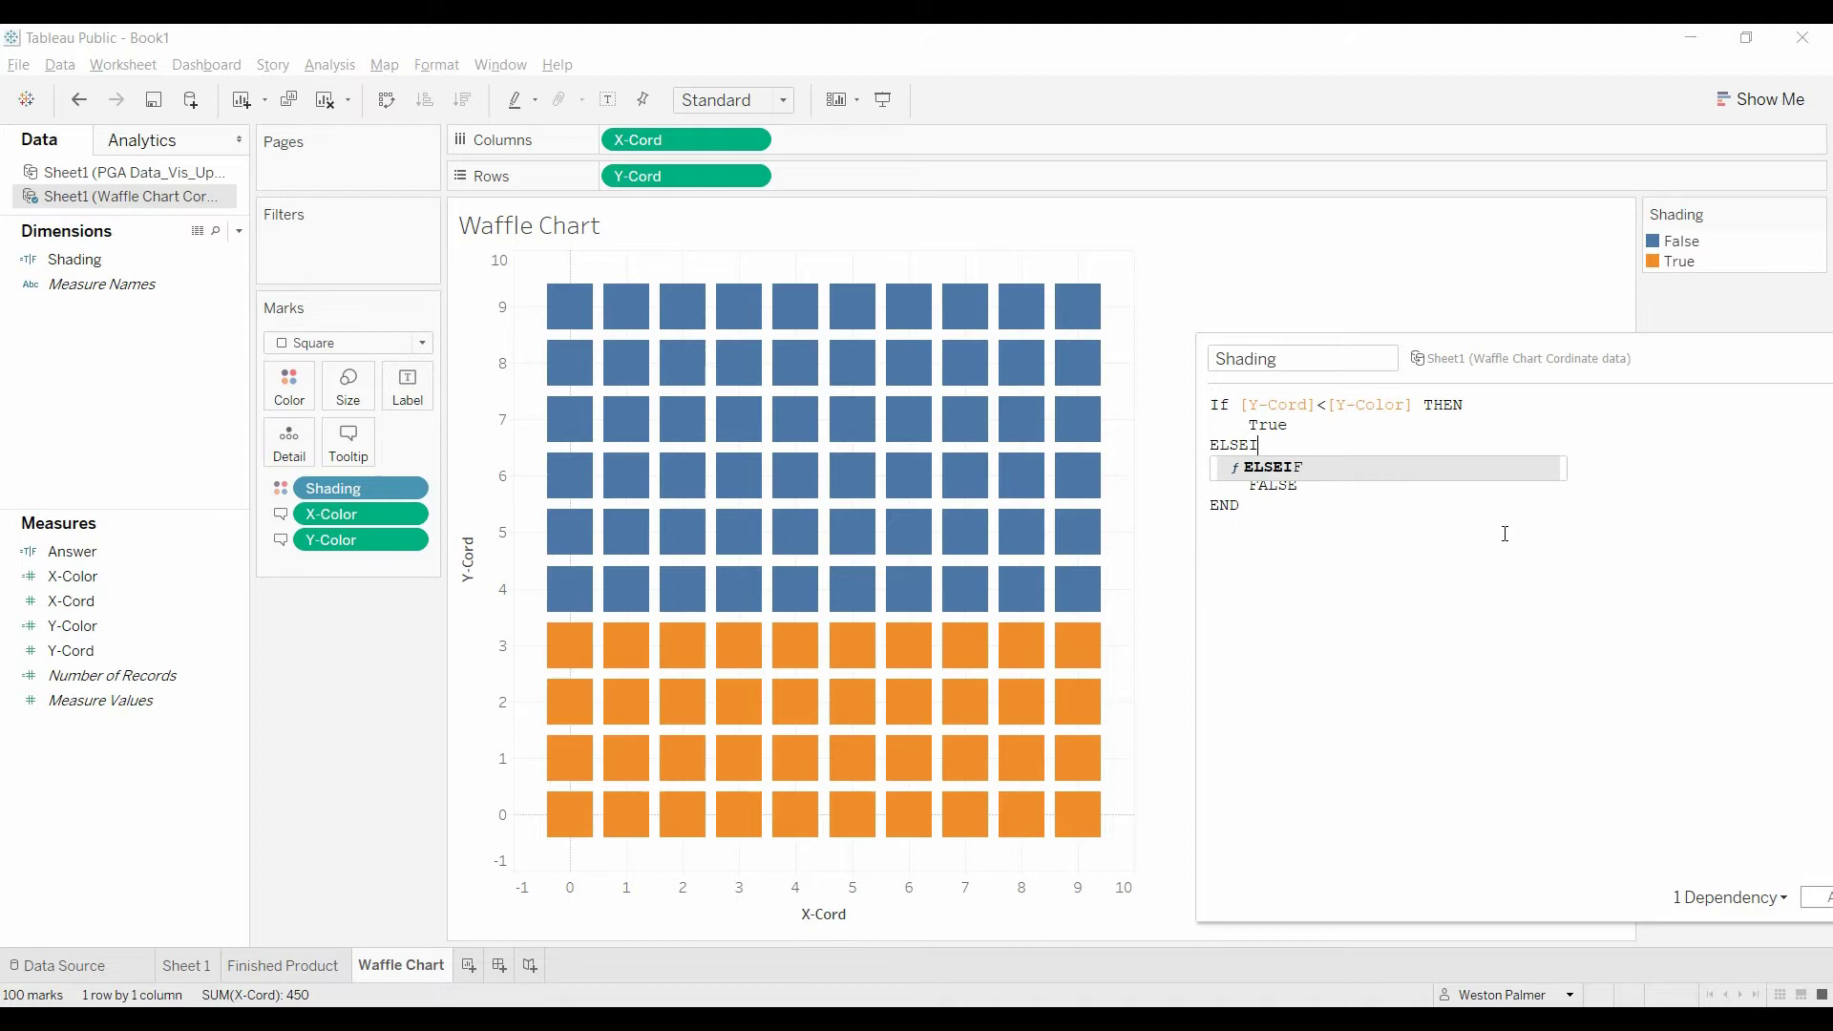
pyautogui.write('F  y')
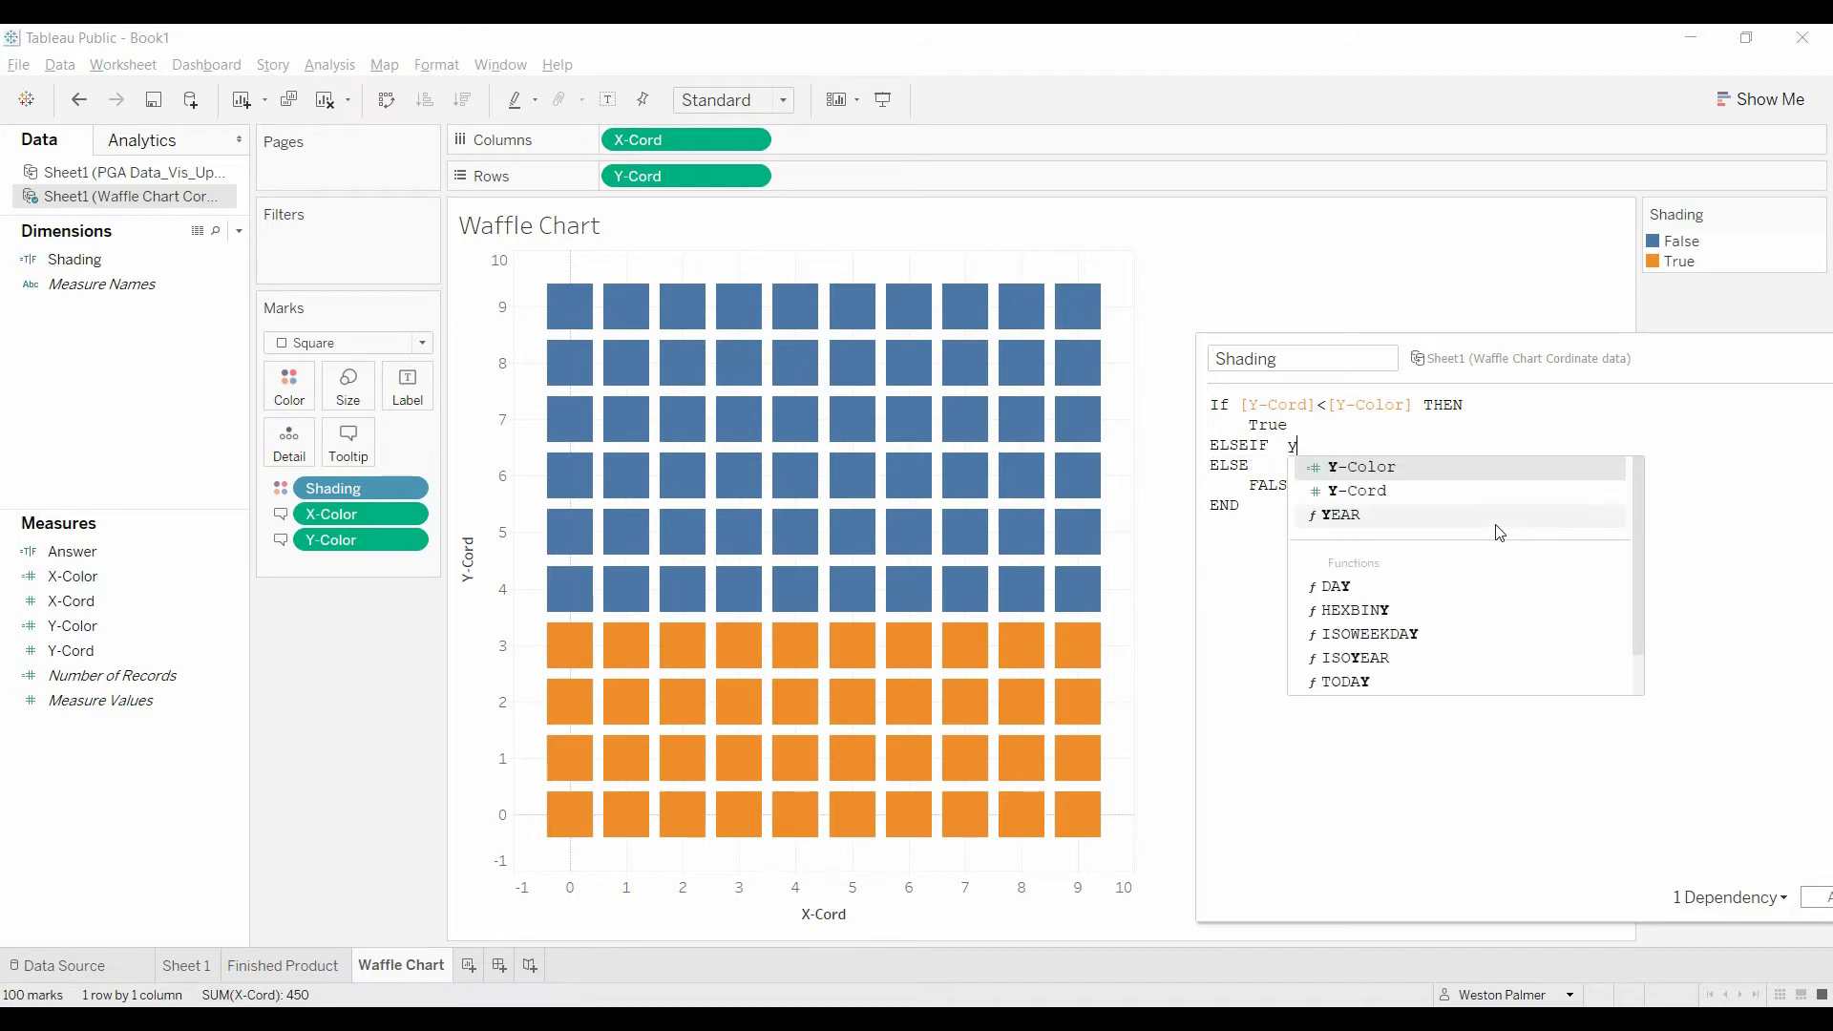
pyautogui.press('Down')
pyautogui.press('Return')
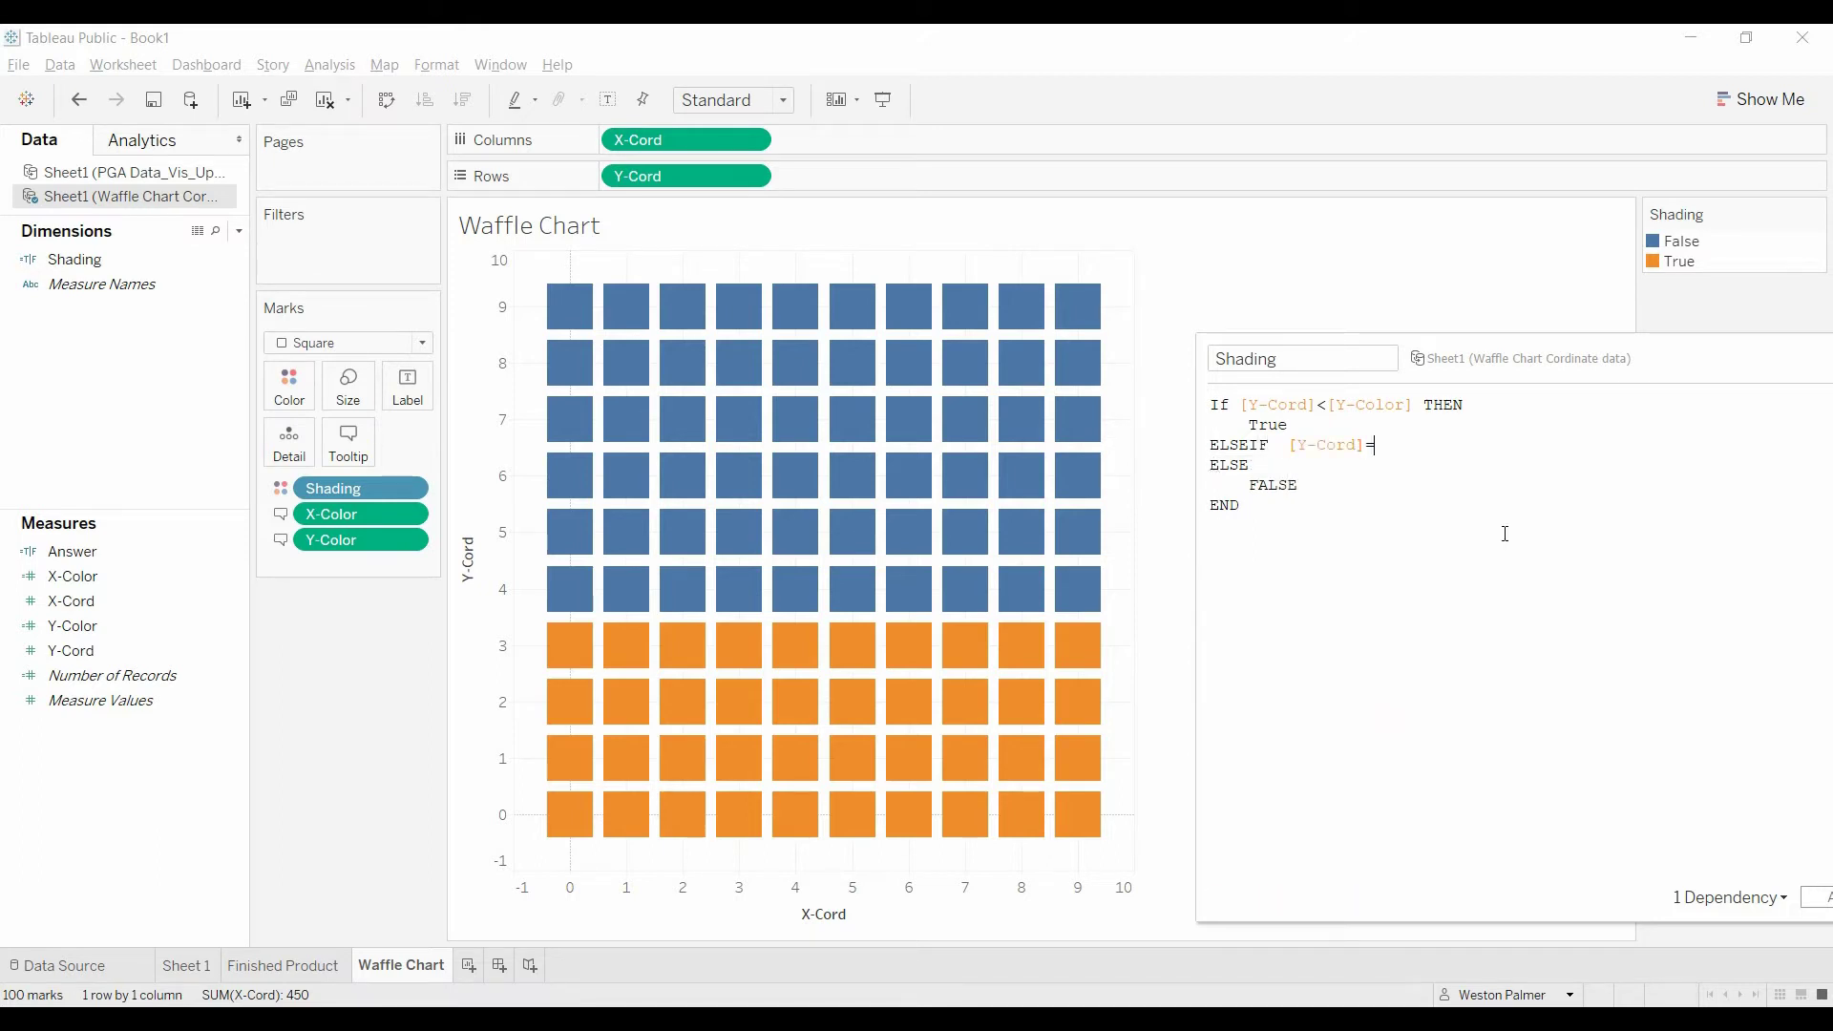
pyautogui.write('=y')
pyautogui.press('Return')
pyautogui.write('th')
pyautogui.press('Return')
pyautogui.press('Return')
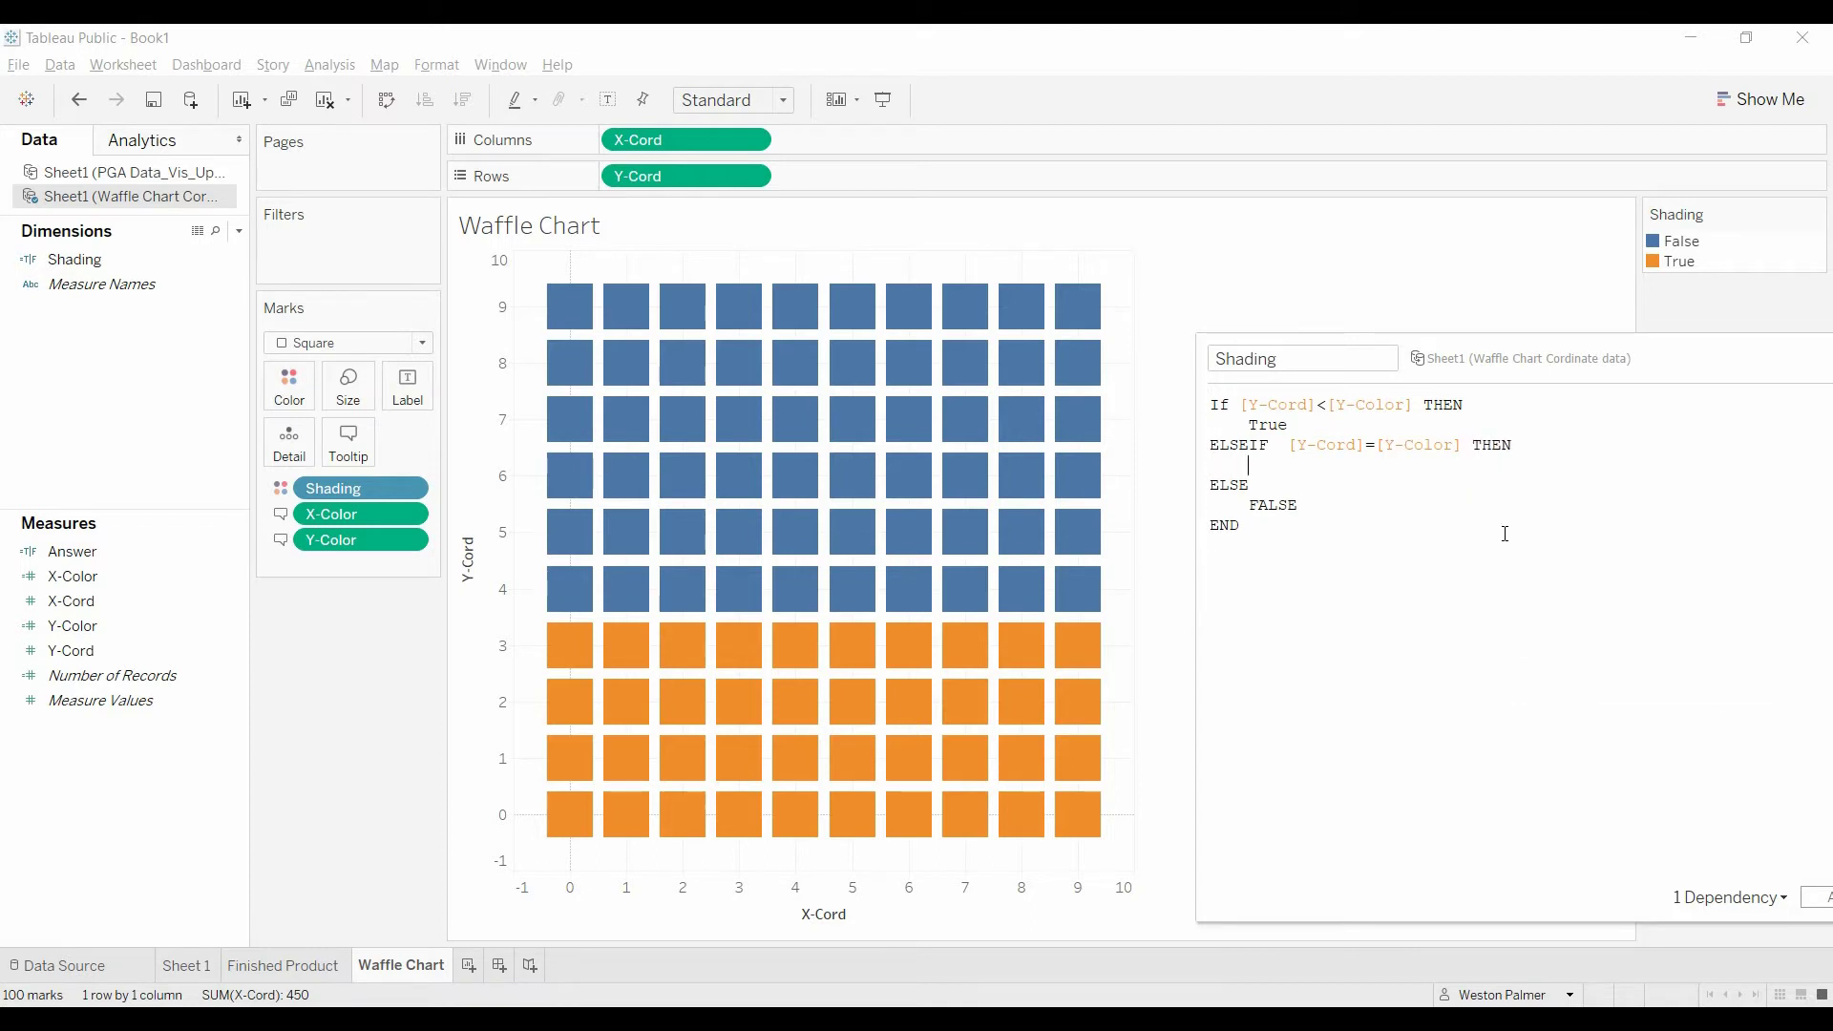
pyautogui.moveTo(739, 648)
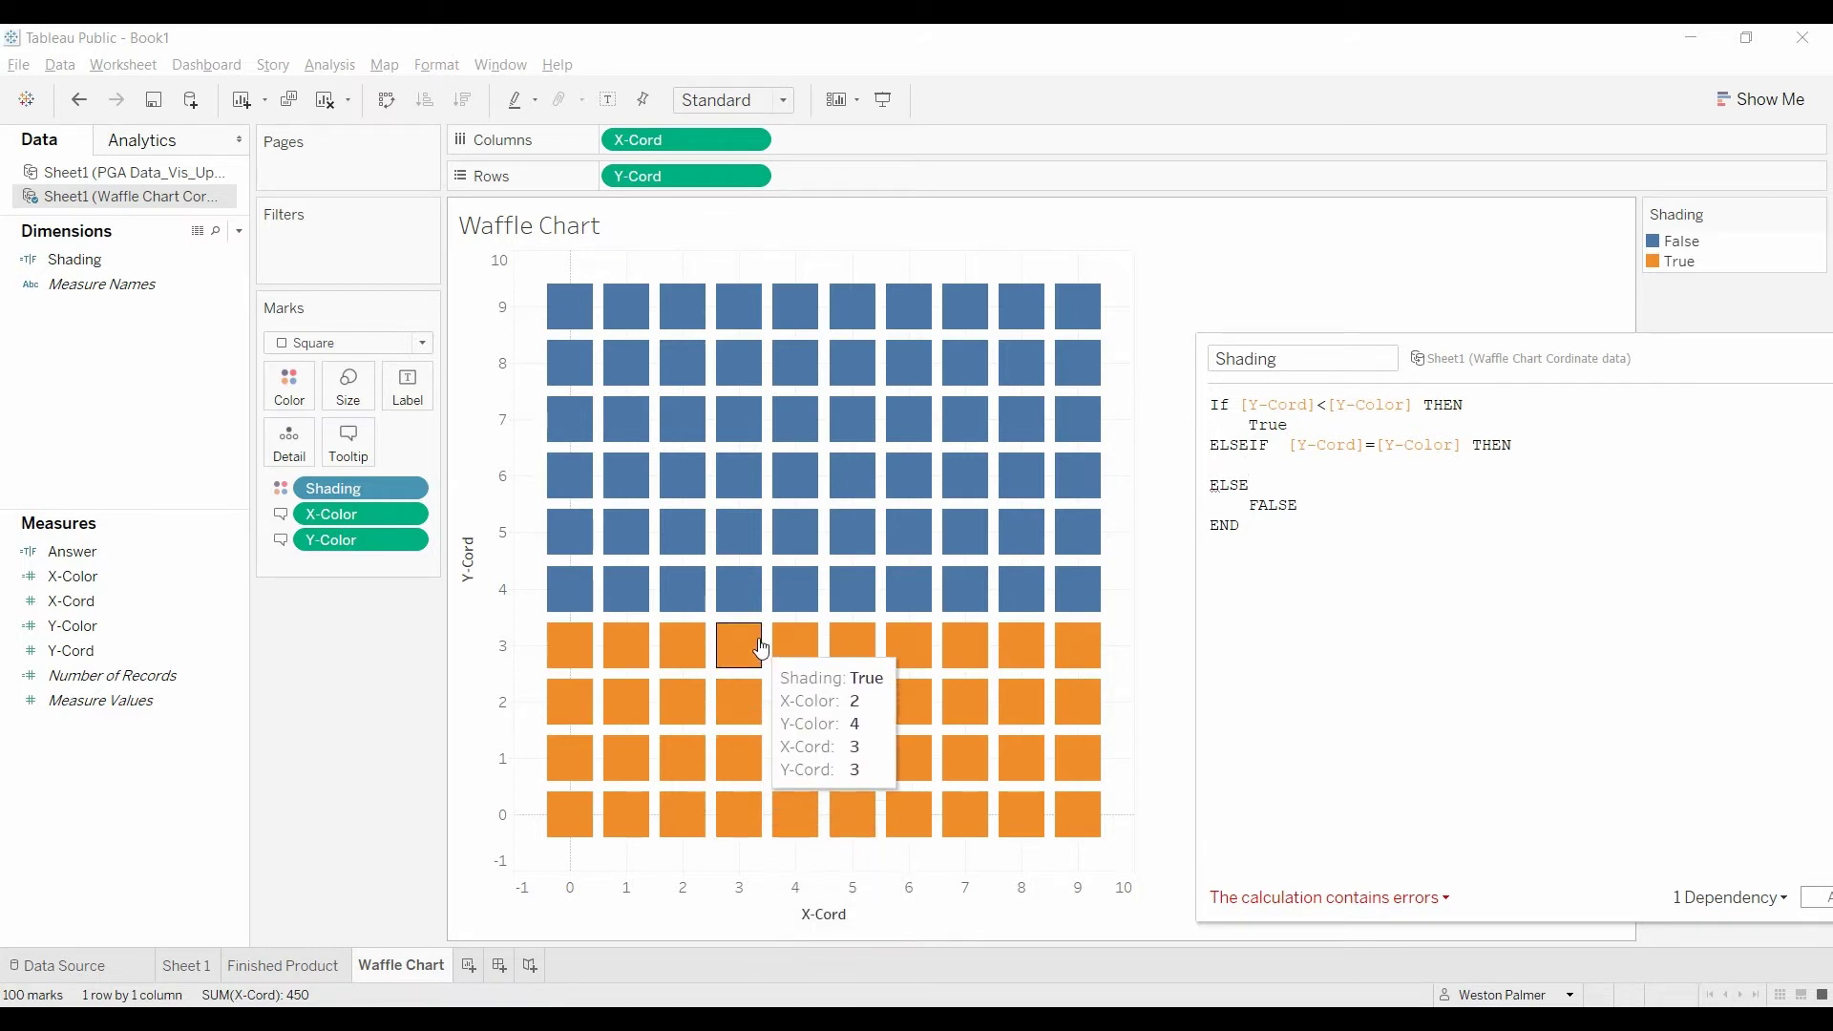
pyautogui.moveTo(572, 592)
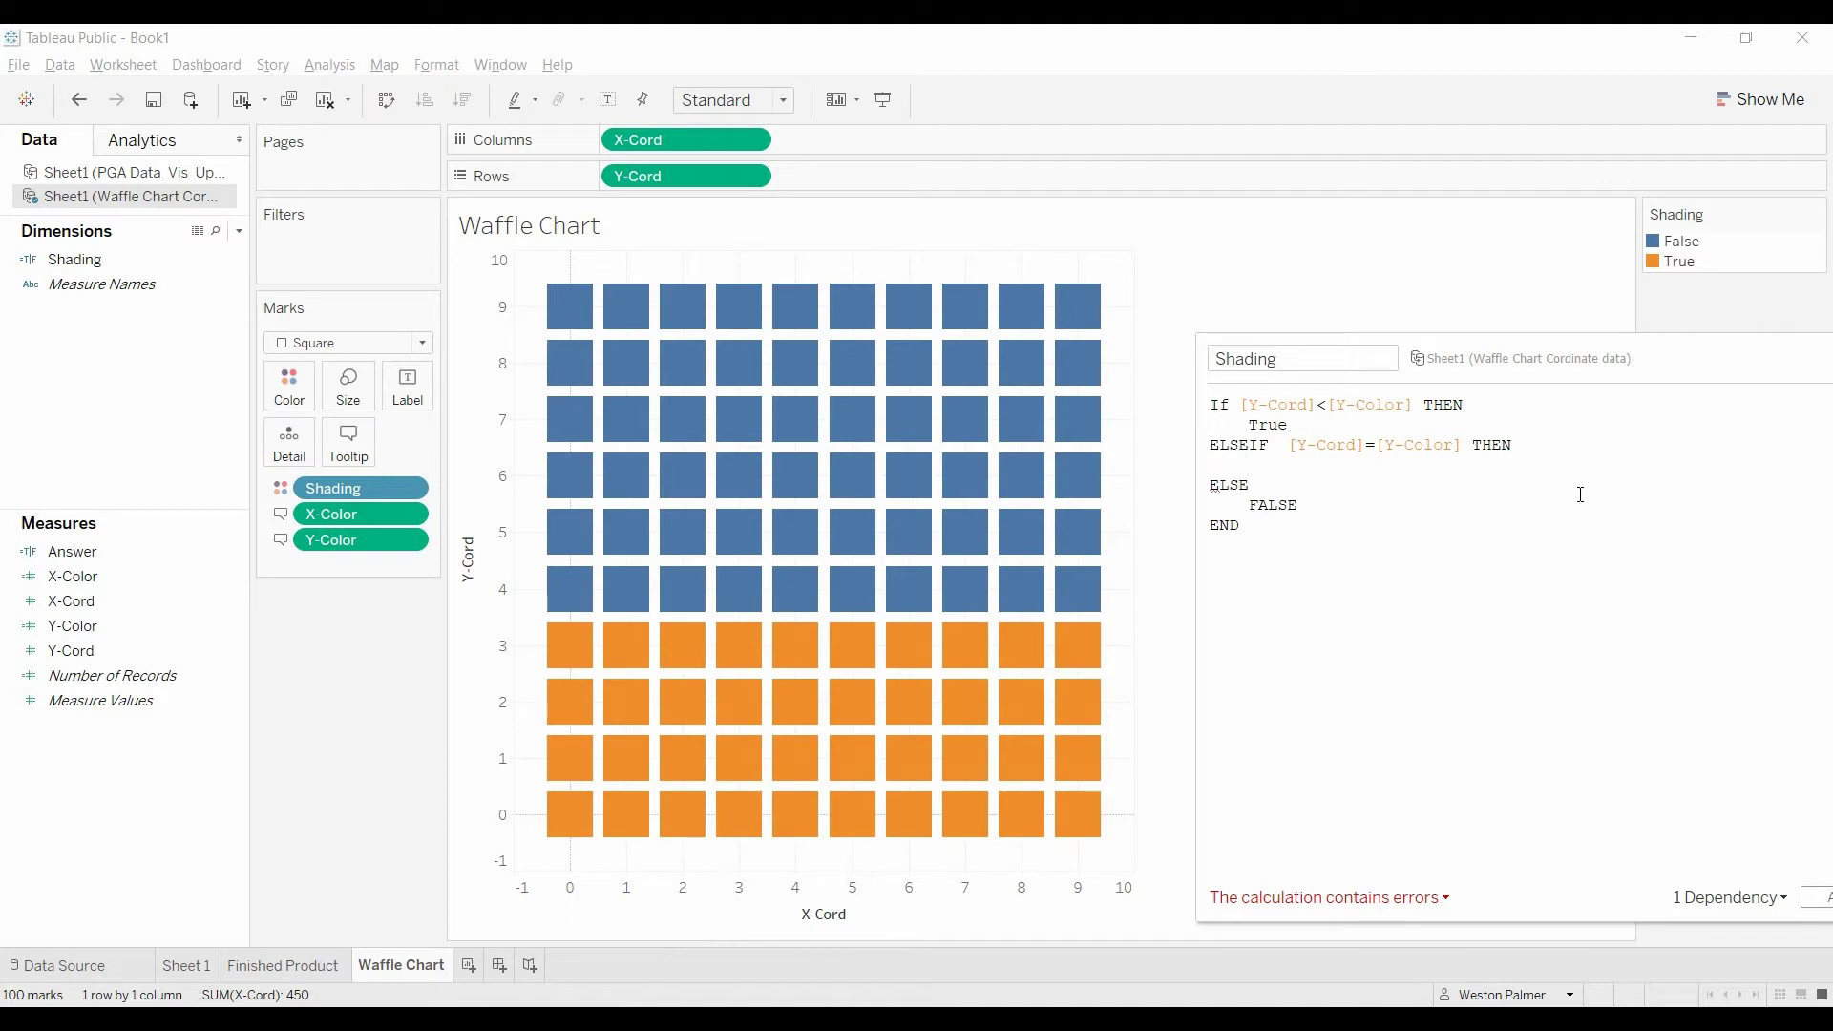
# Add the nested condition IF [X-Cord]<[X-Color] THEN True under the ELSEIF
pyautogui.write('if')
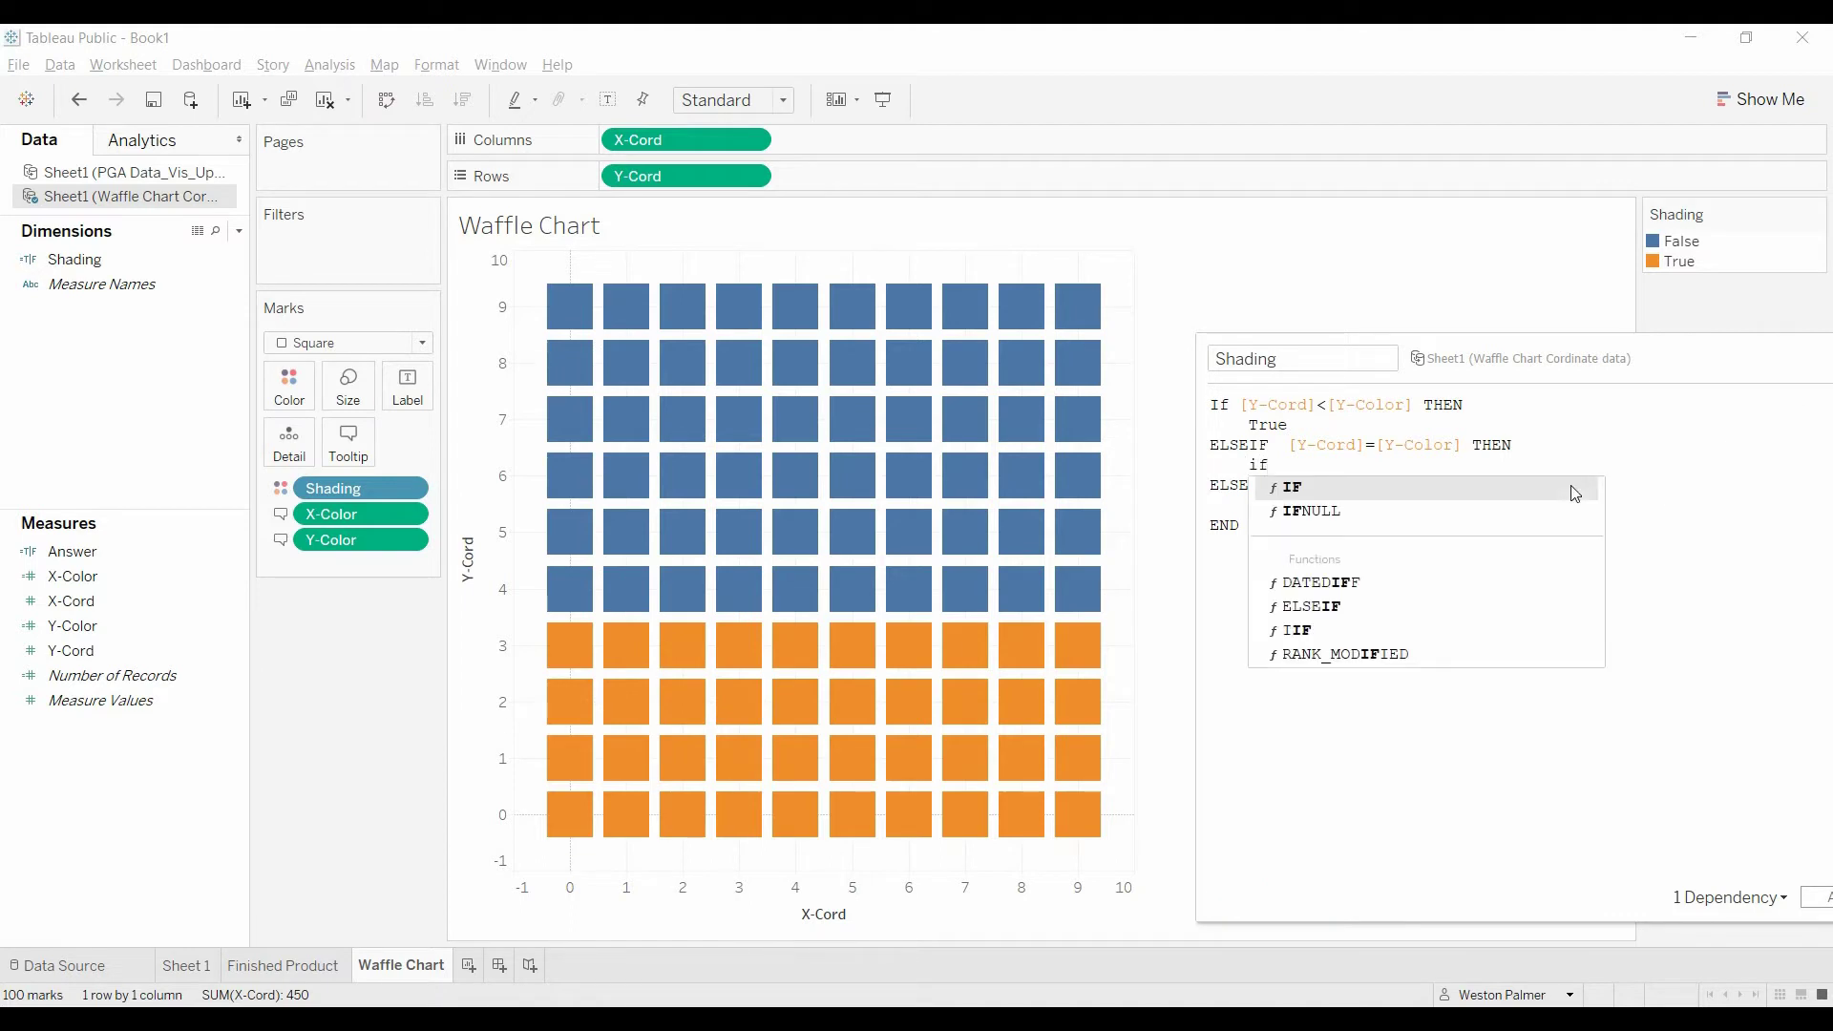
pyautogui.write('x')
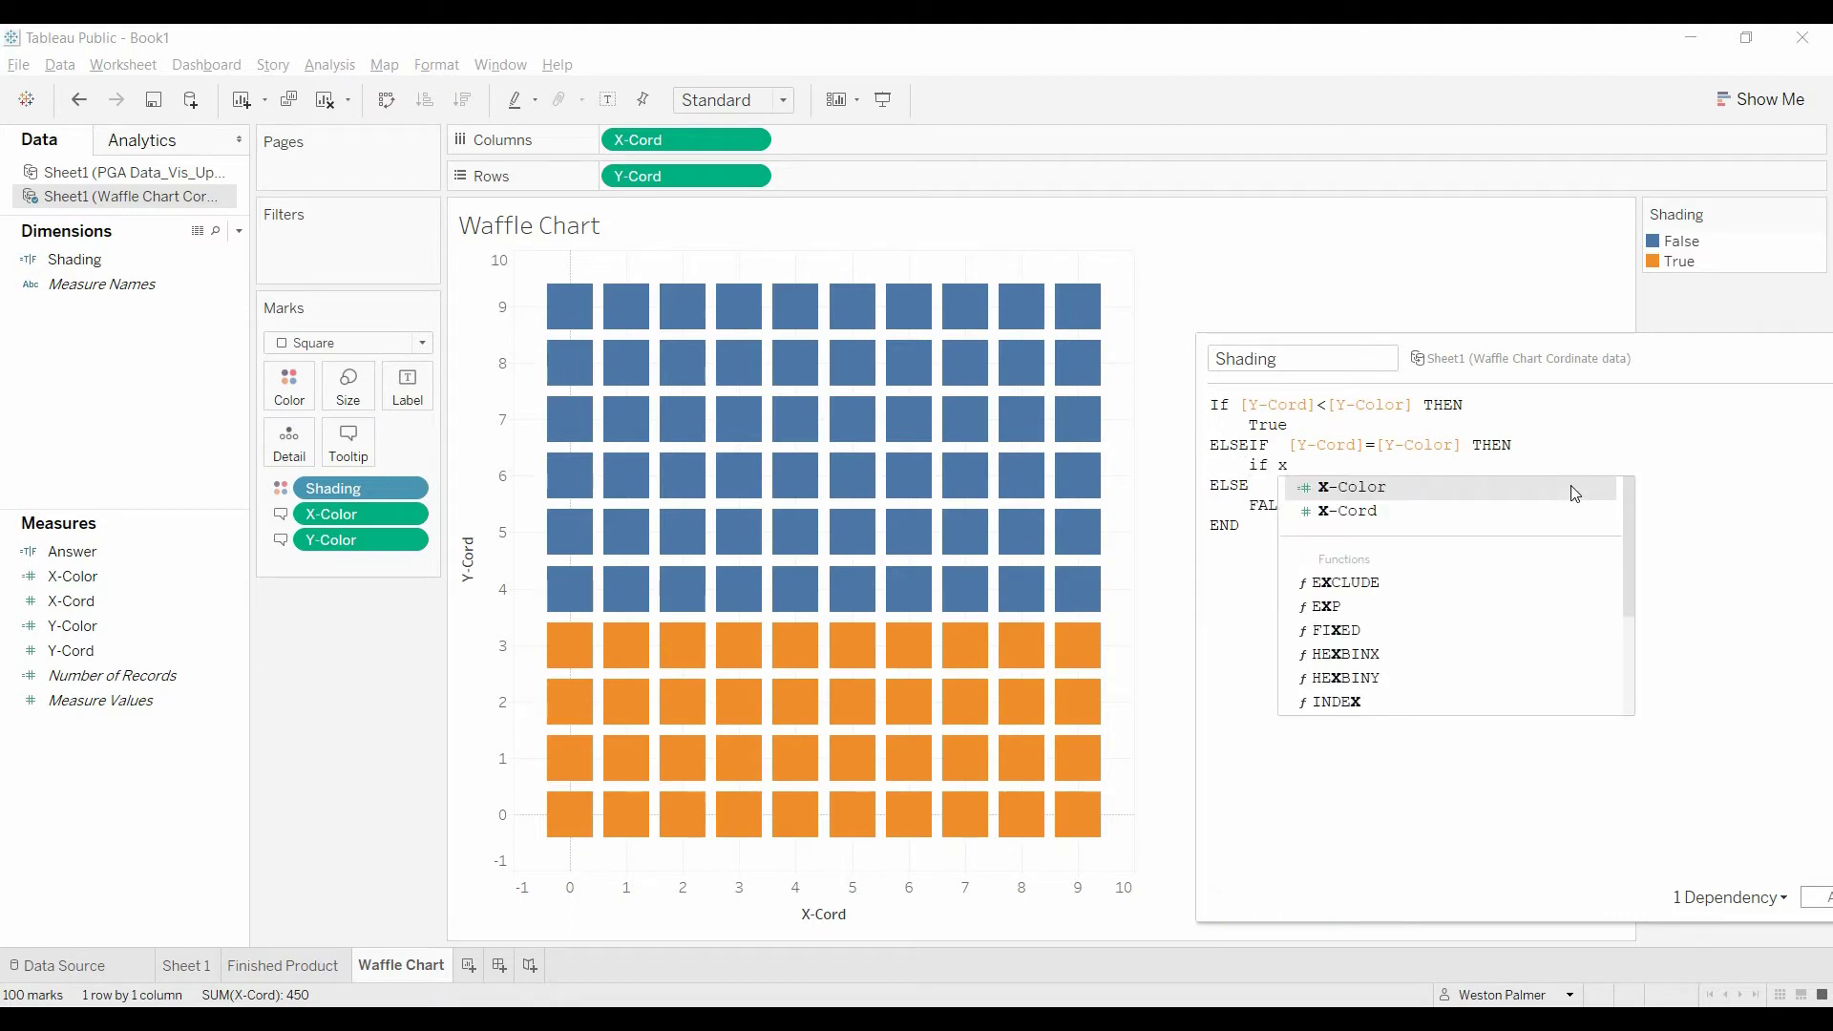
pyautogui.press('Down')
pyautogui.press('Return')
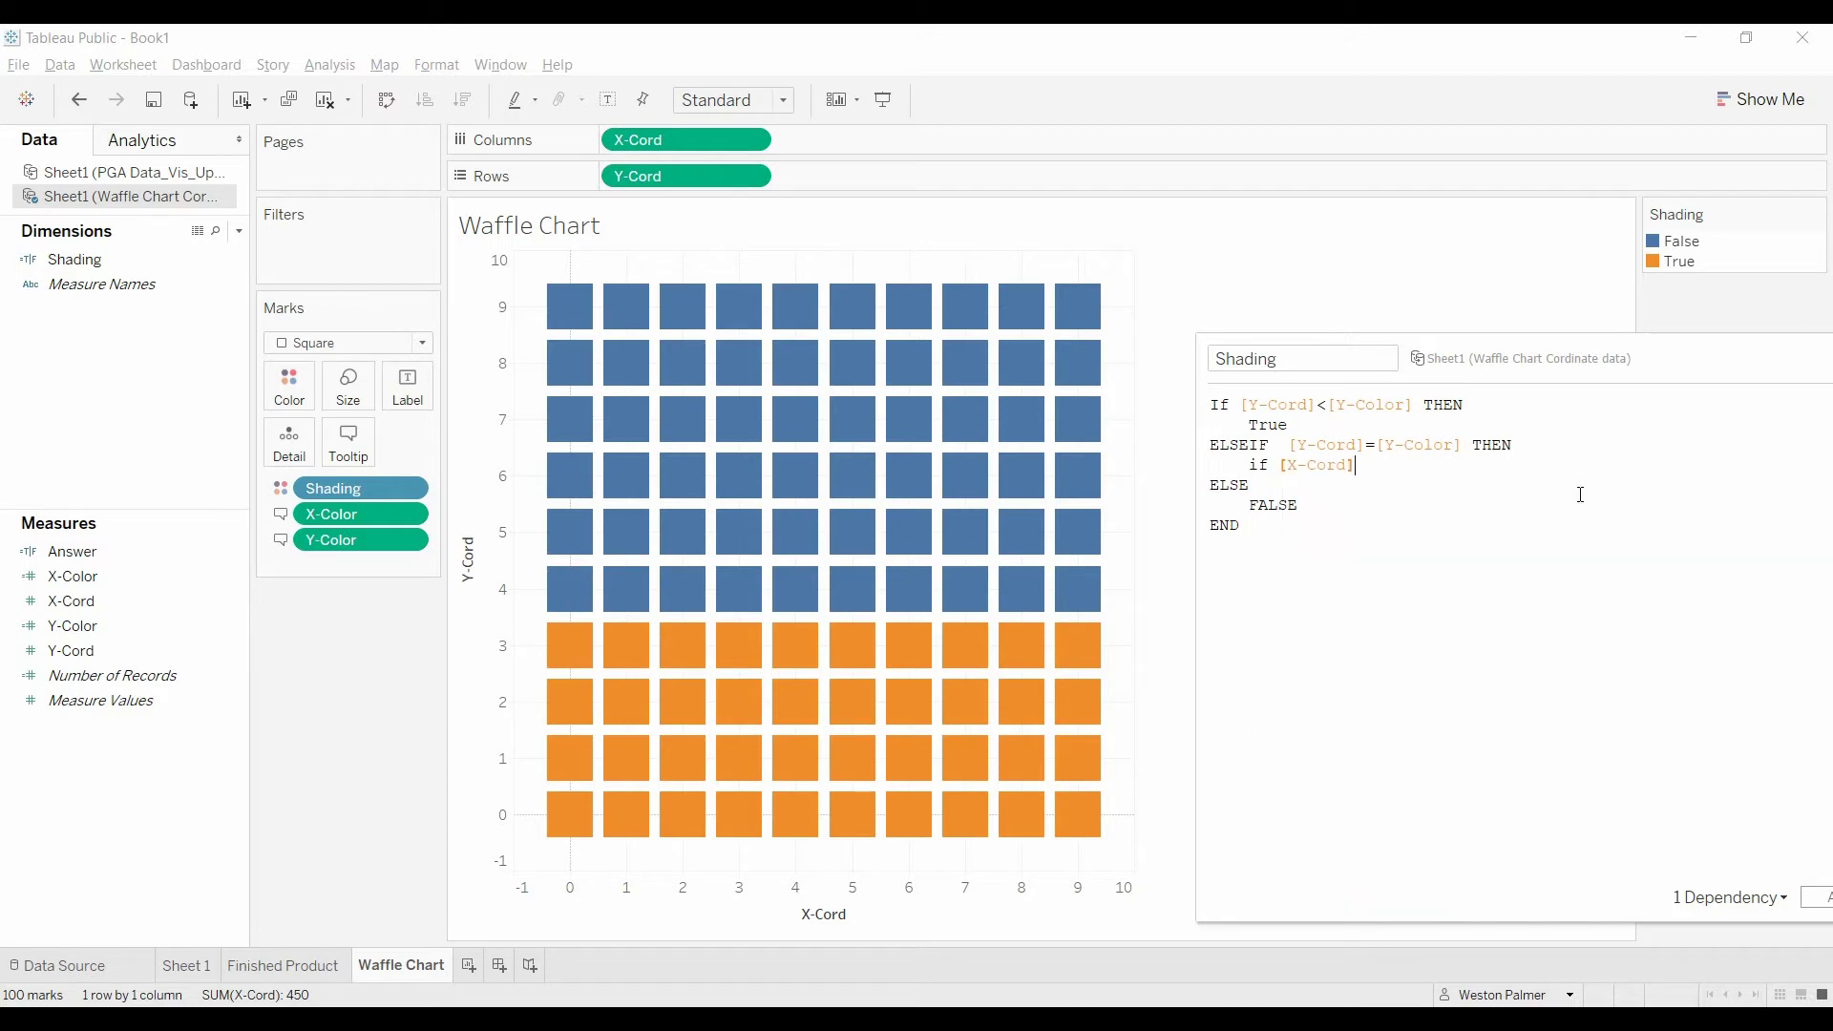
pyautogui.write('<x')
pyautogui.click(1575, 490)
pyautogui.write('the')
pyautogui.press('Return')
pyautogui.press('Return')
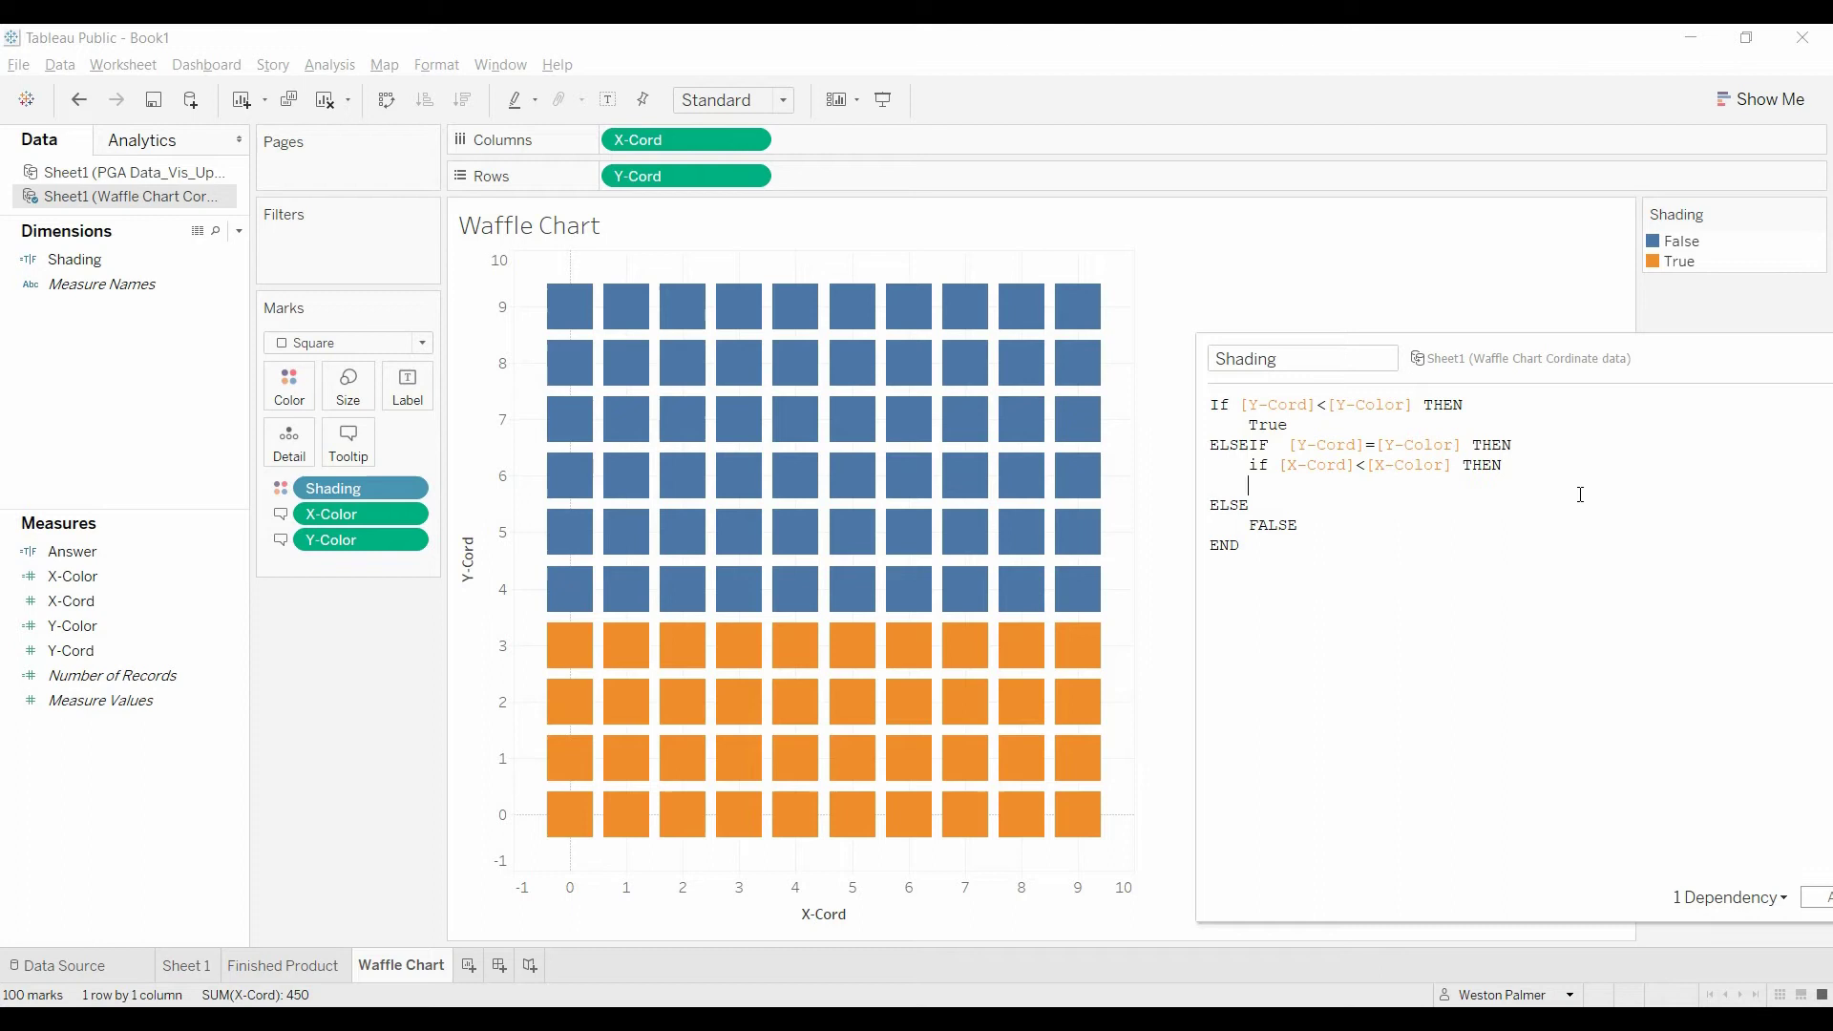
pyautogui.write('True')
# Close the nested IF with ELSE FALSE END and apply the updated formula
pyautogui.press('Return')
pyautogui.write('ELSE')
pyautogui.press('Return')
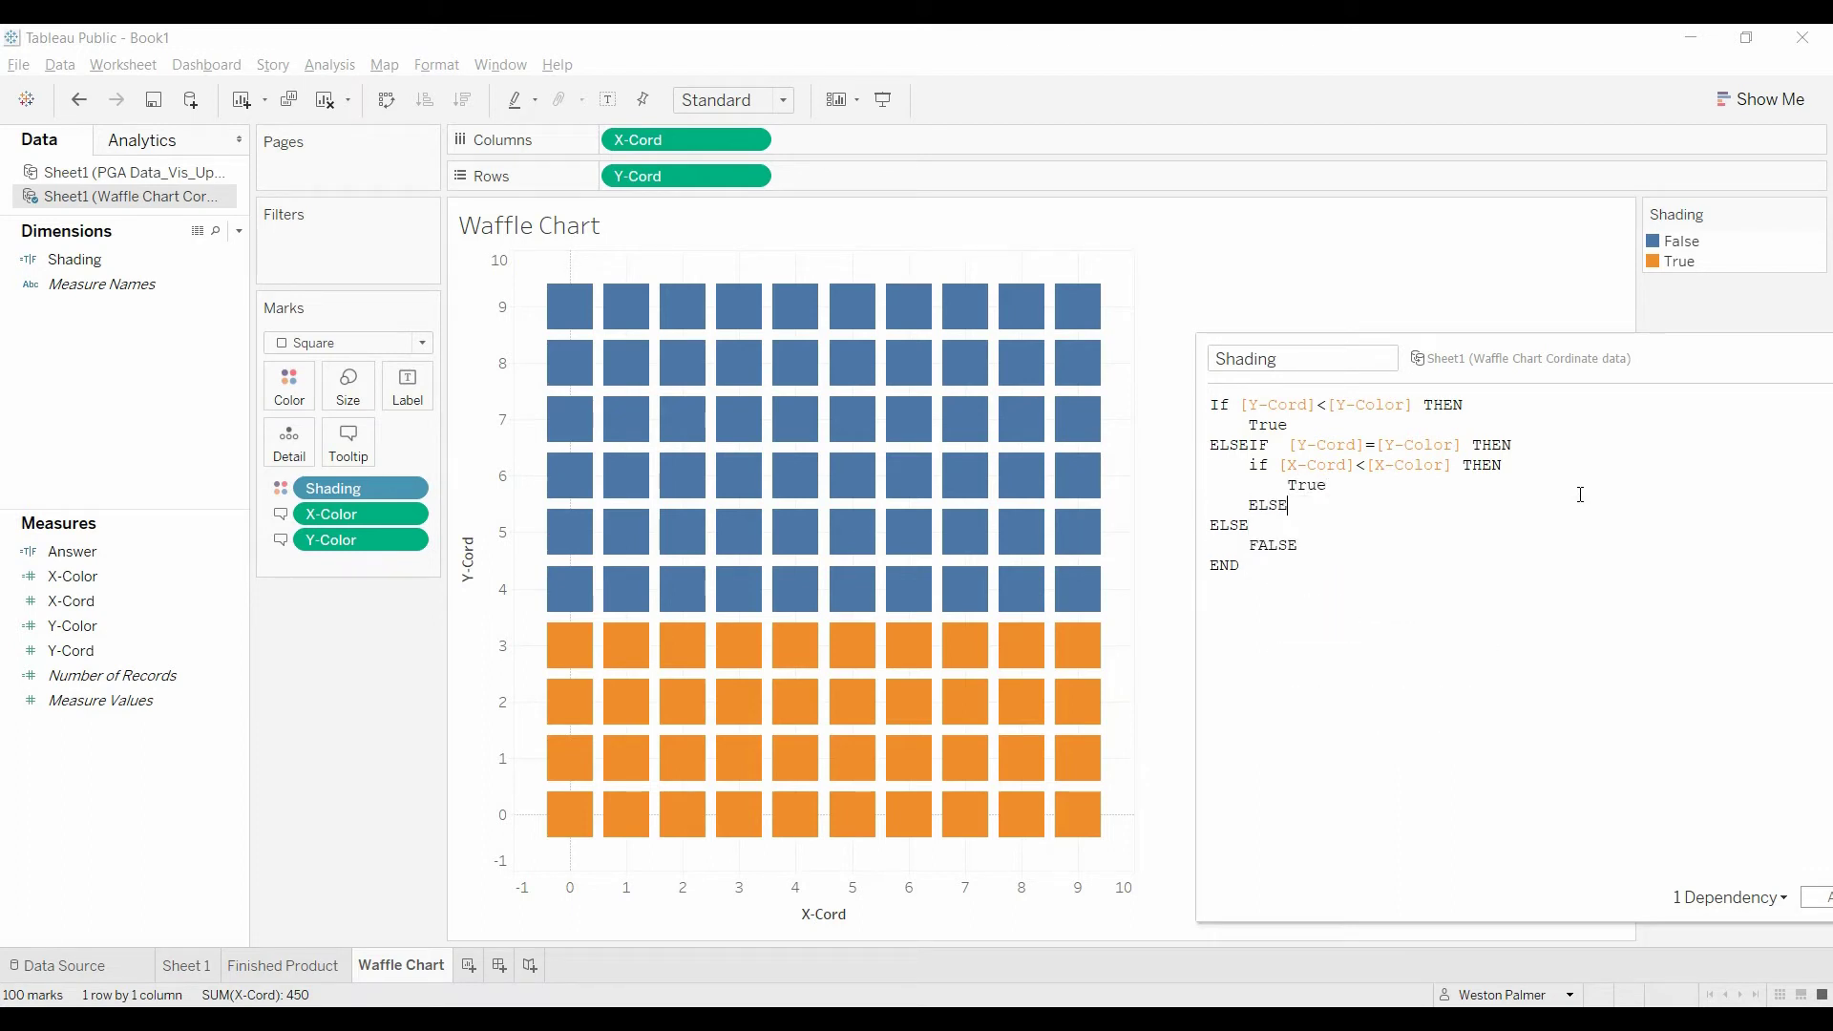
pyautogui.write('FALSE')
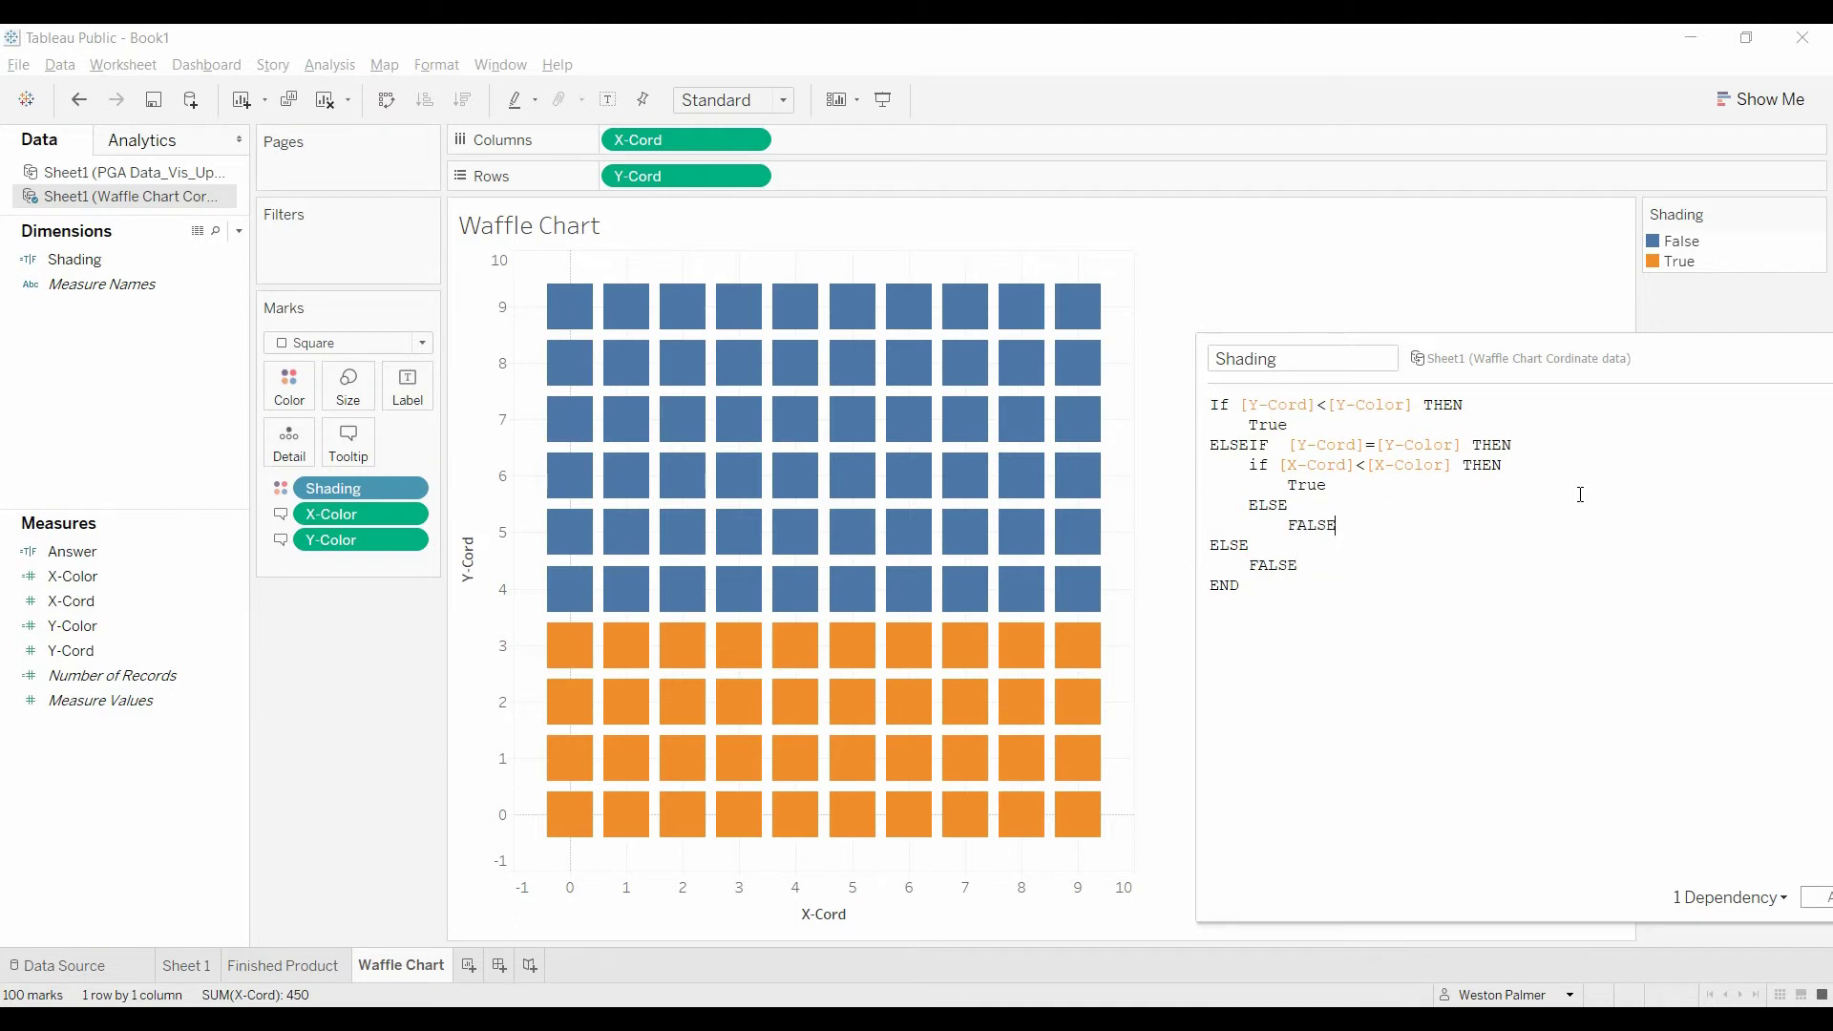
pyautogui.press('Return')
pyautogui.write('END')
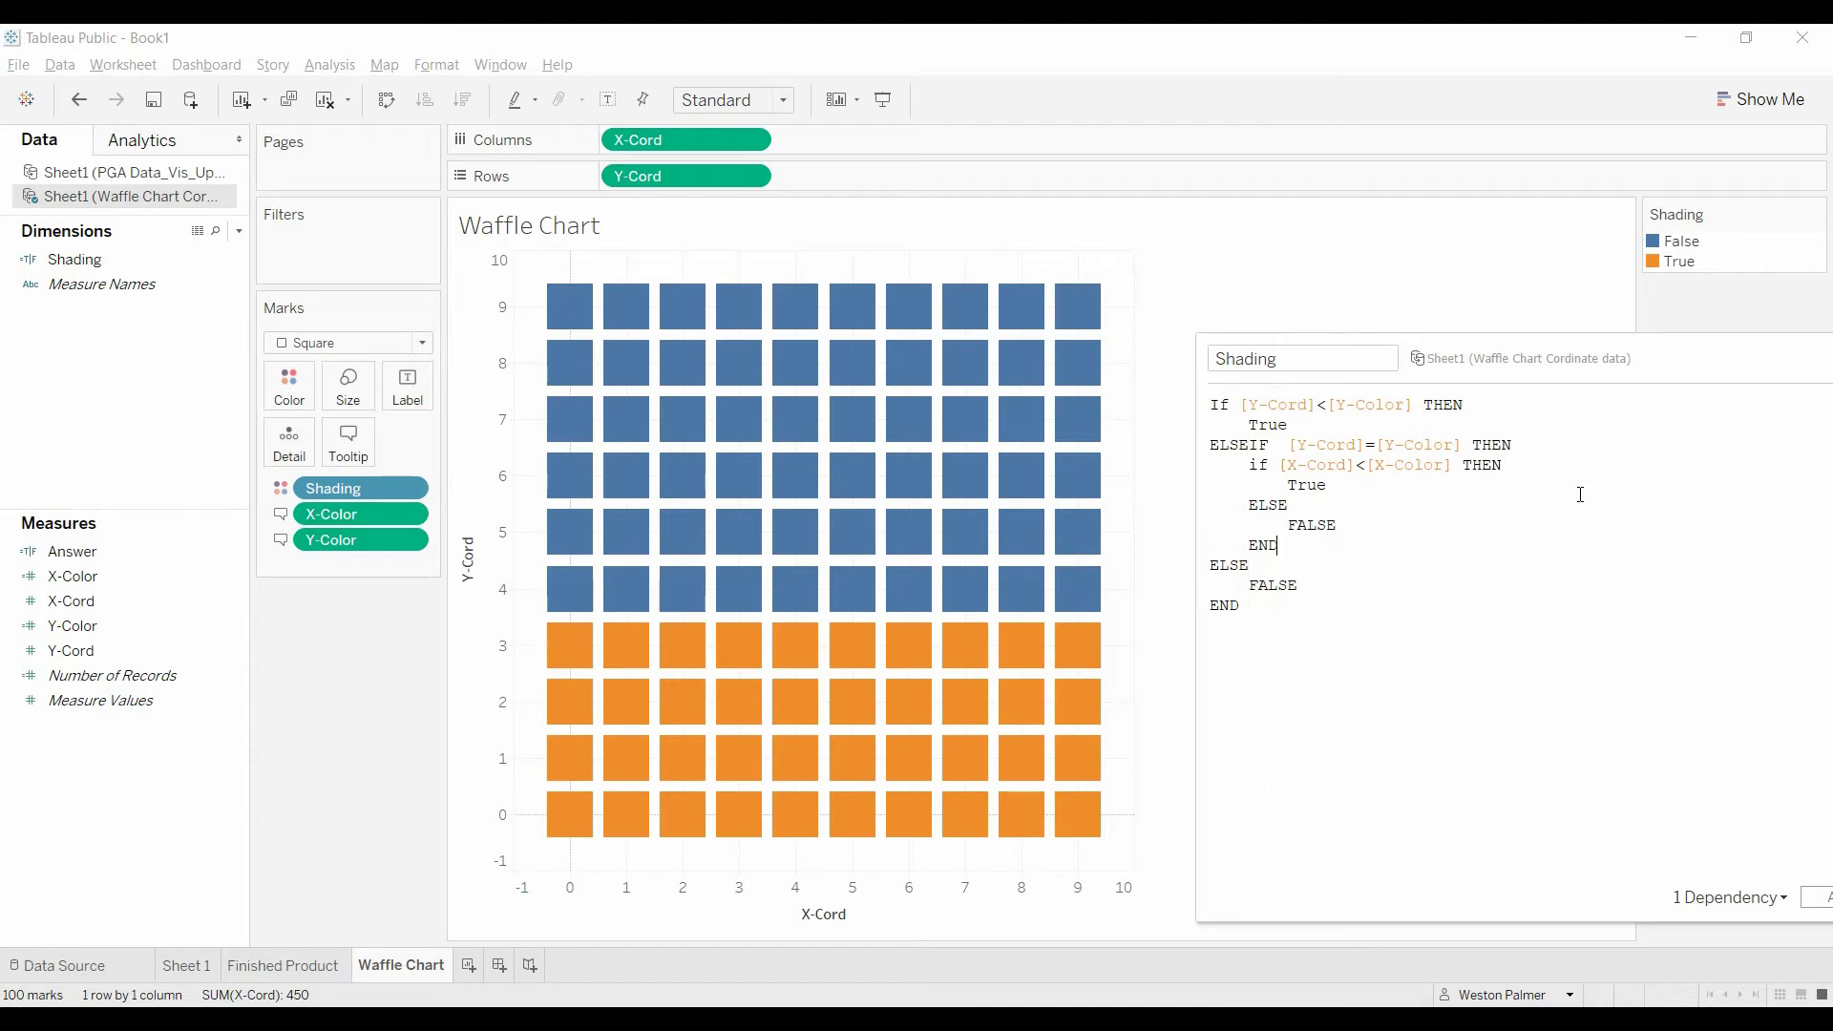
pyautogui.click(1827, 905)
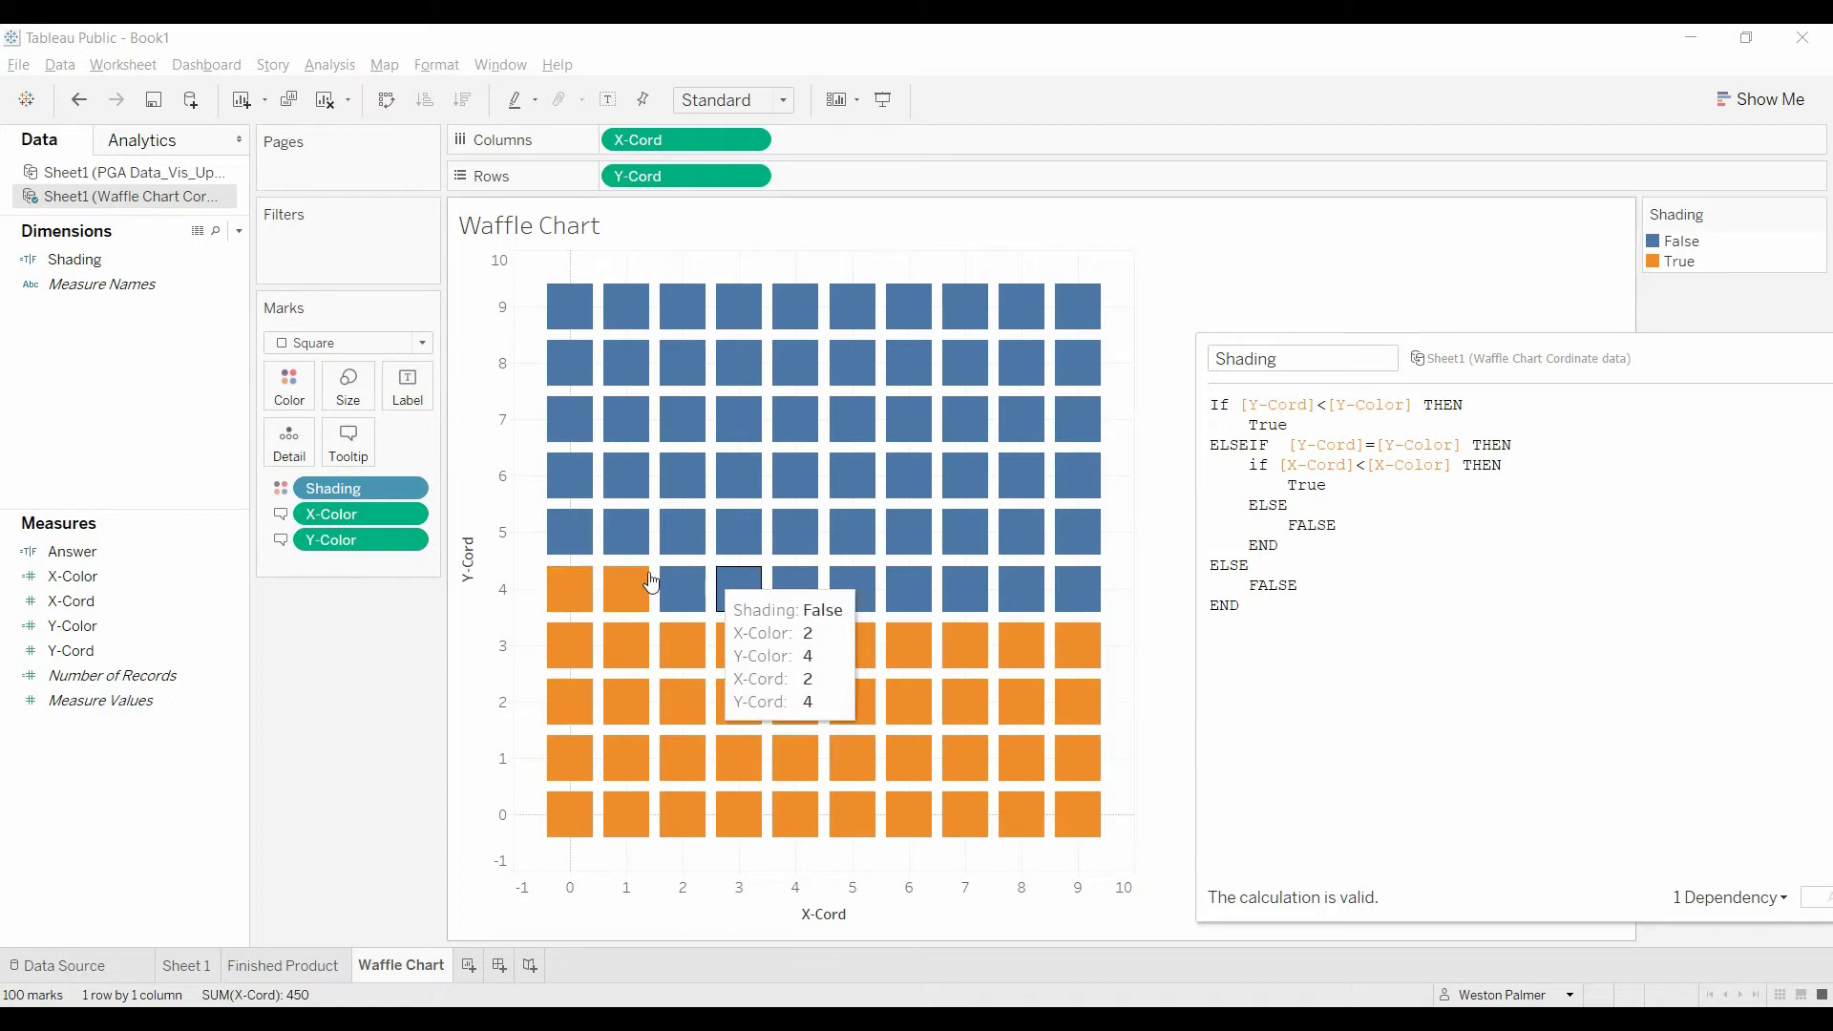
pyautogui.moveTo(609, 586)
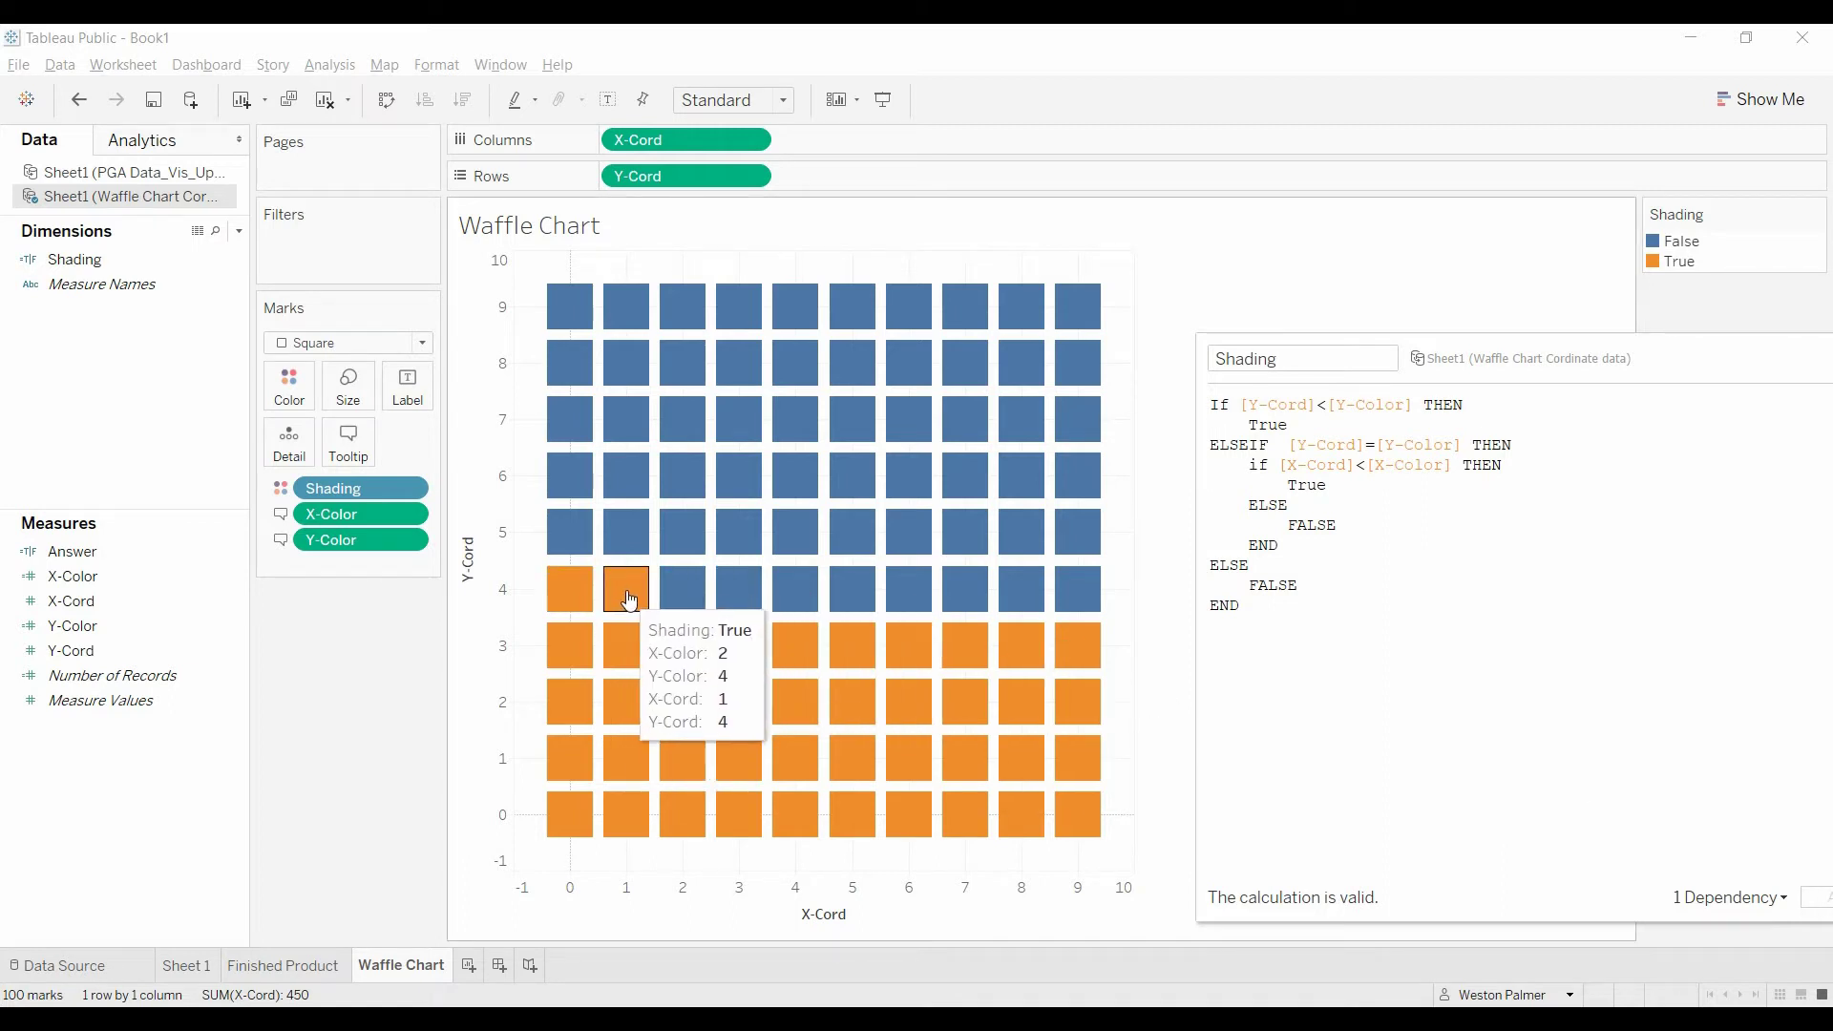
pyautogui.moveTo(1735, 364)
pyautogui.mouseDown()
pyautogui.moveTo(1408, 295)
pyautogui.moveTo(1613, 315)
pyautogui.moveTo(1341, 290)
pyautogui.mouseUp()
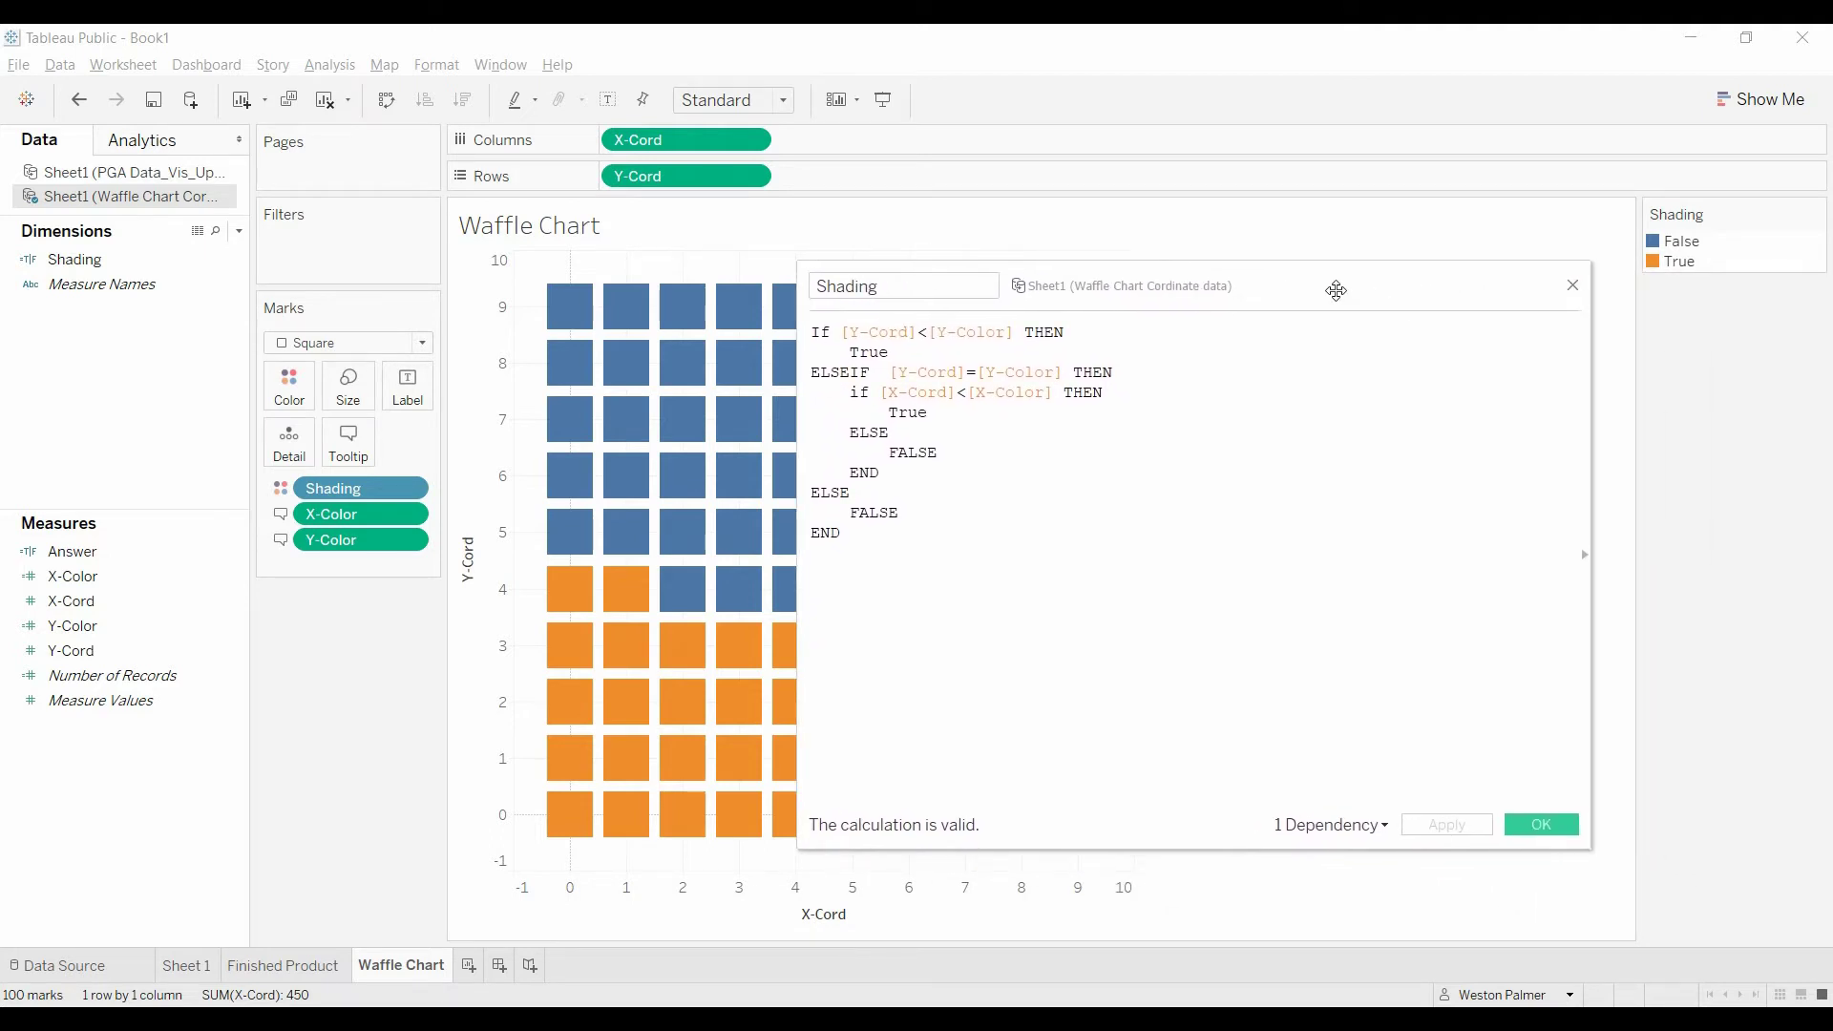
# Reopen the Shading calculation and replace its first [Y-Color] with the PGA data's AGE field
pyautogui.click(1565, 824)
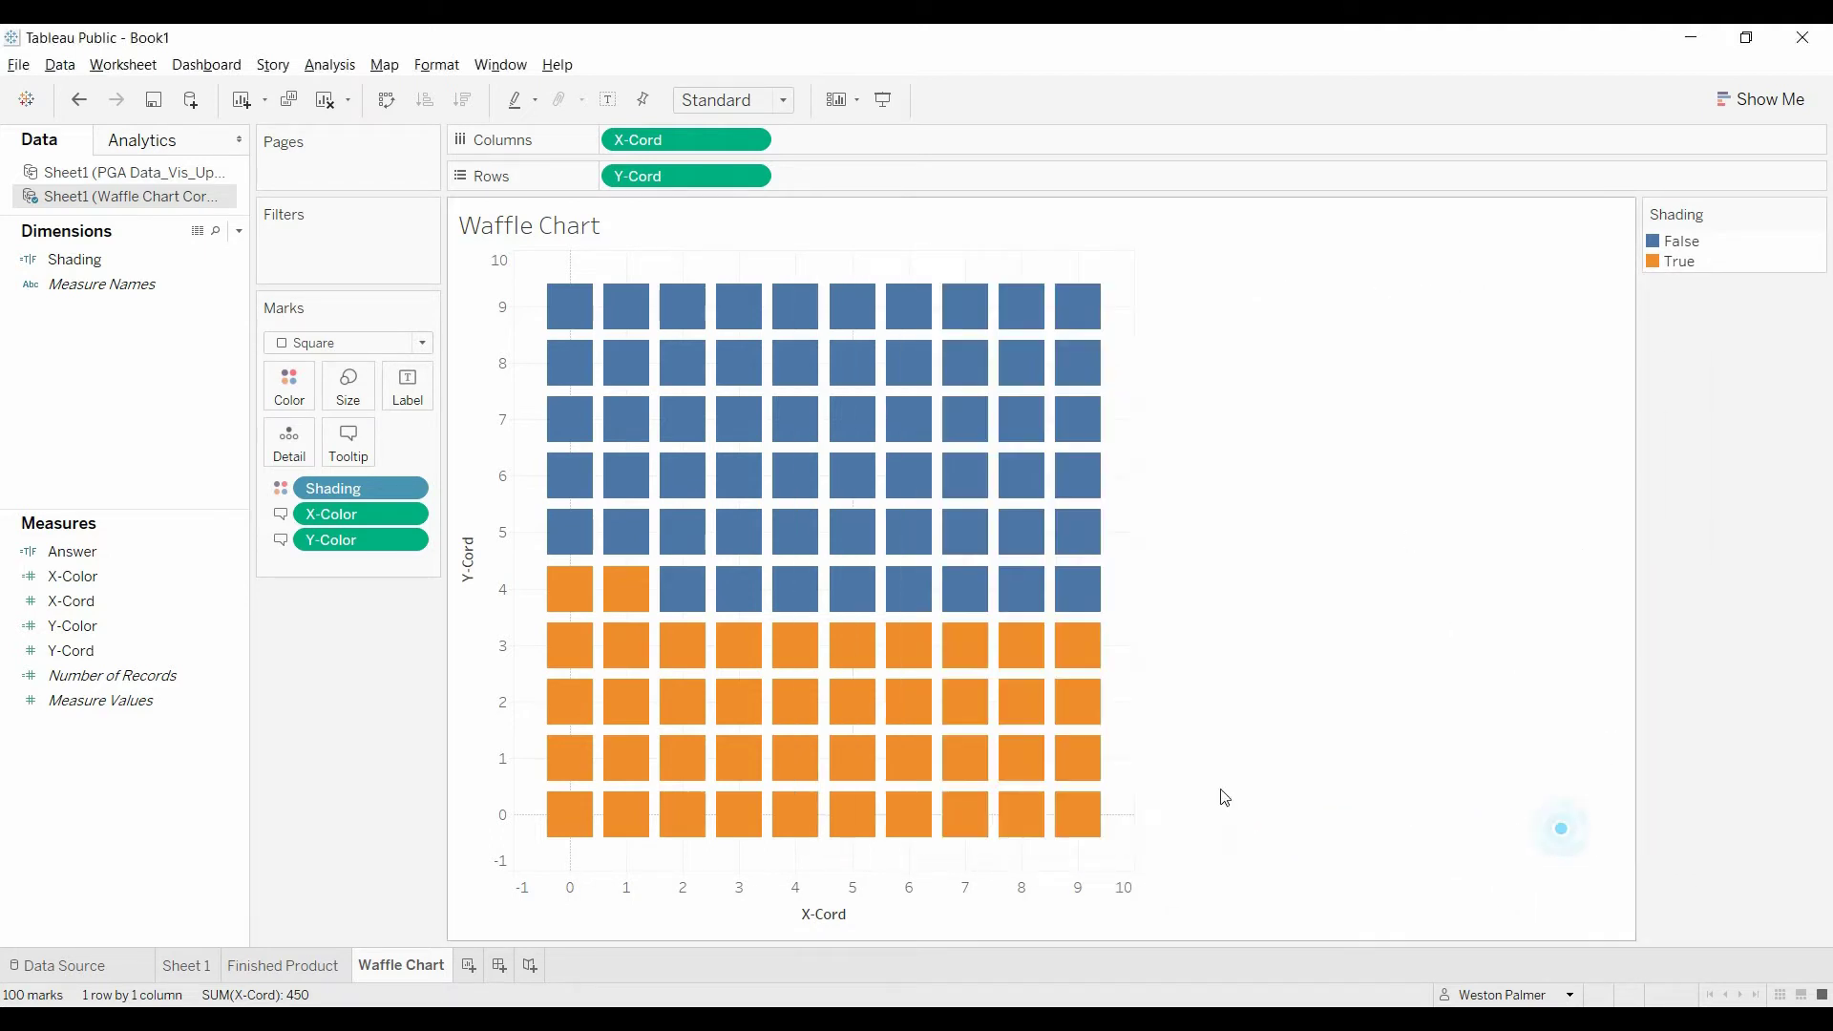
pyautogui.rightClick(235, 257)
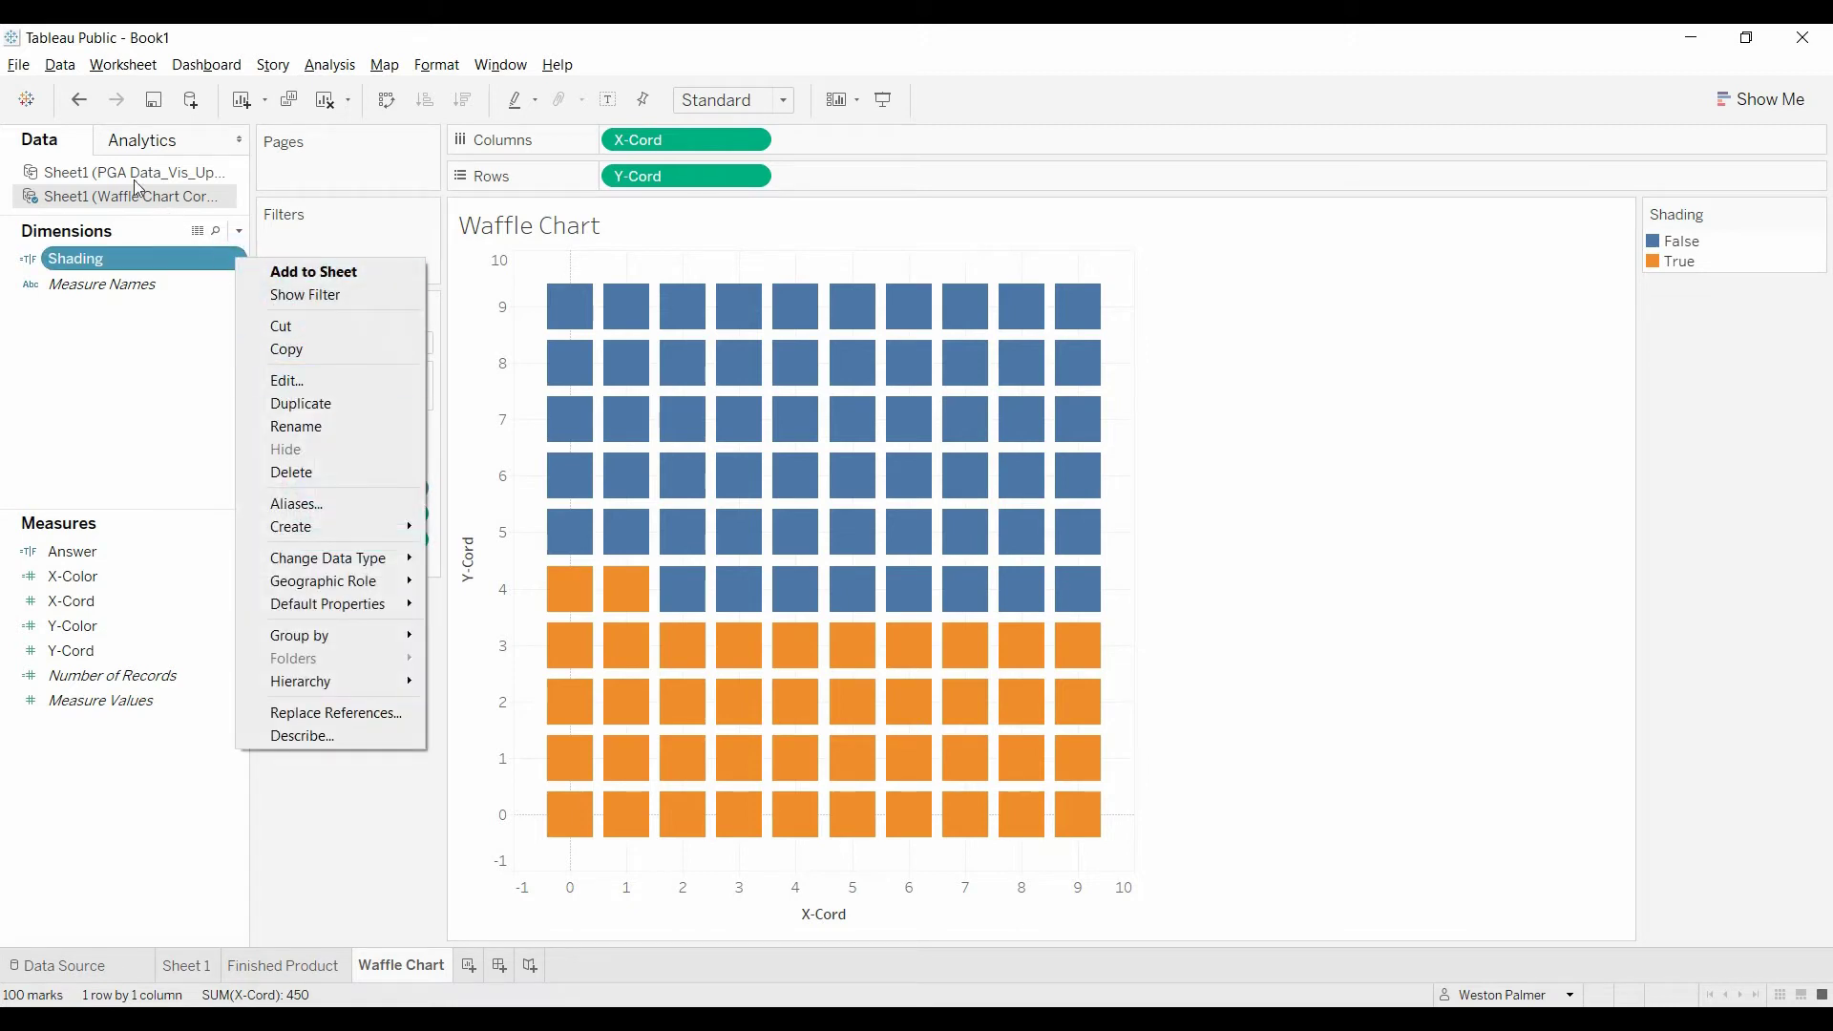
pyautogui.click(289, 380)
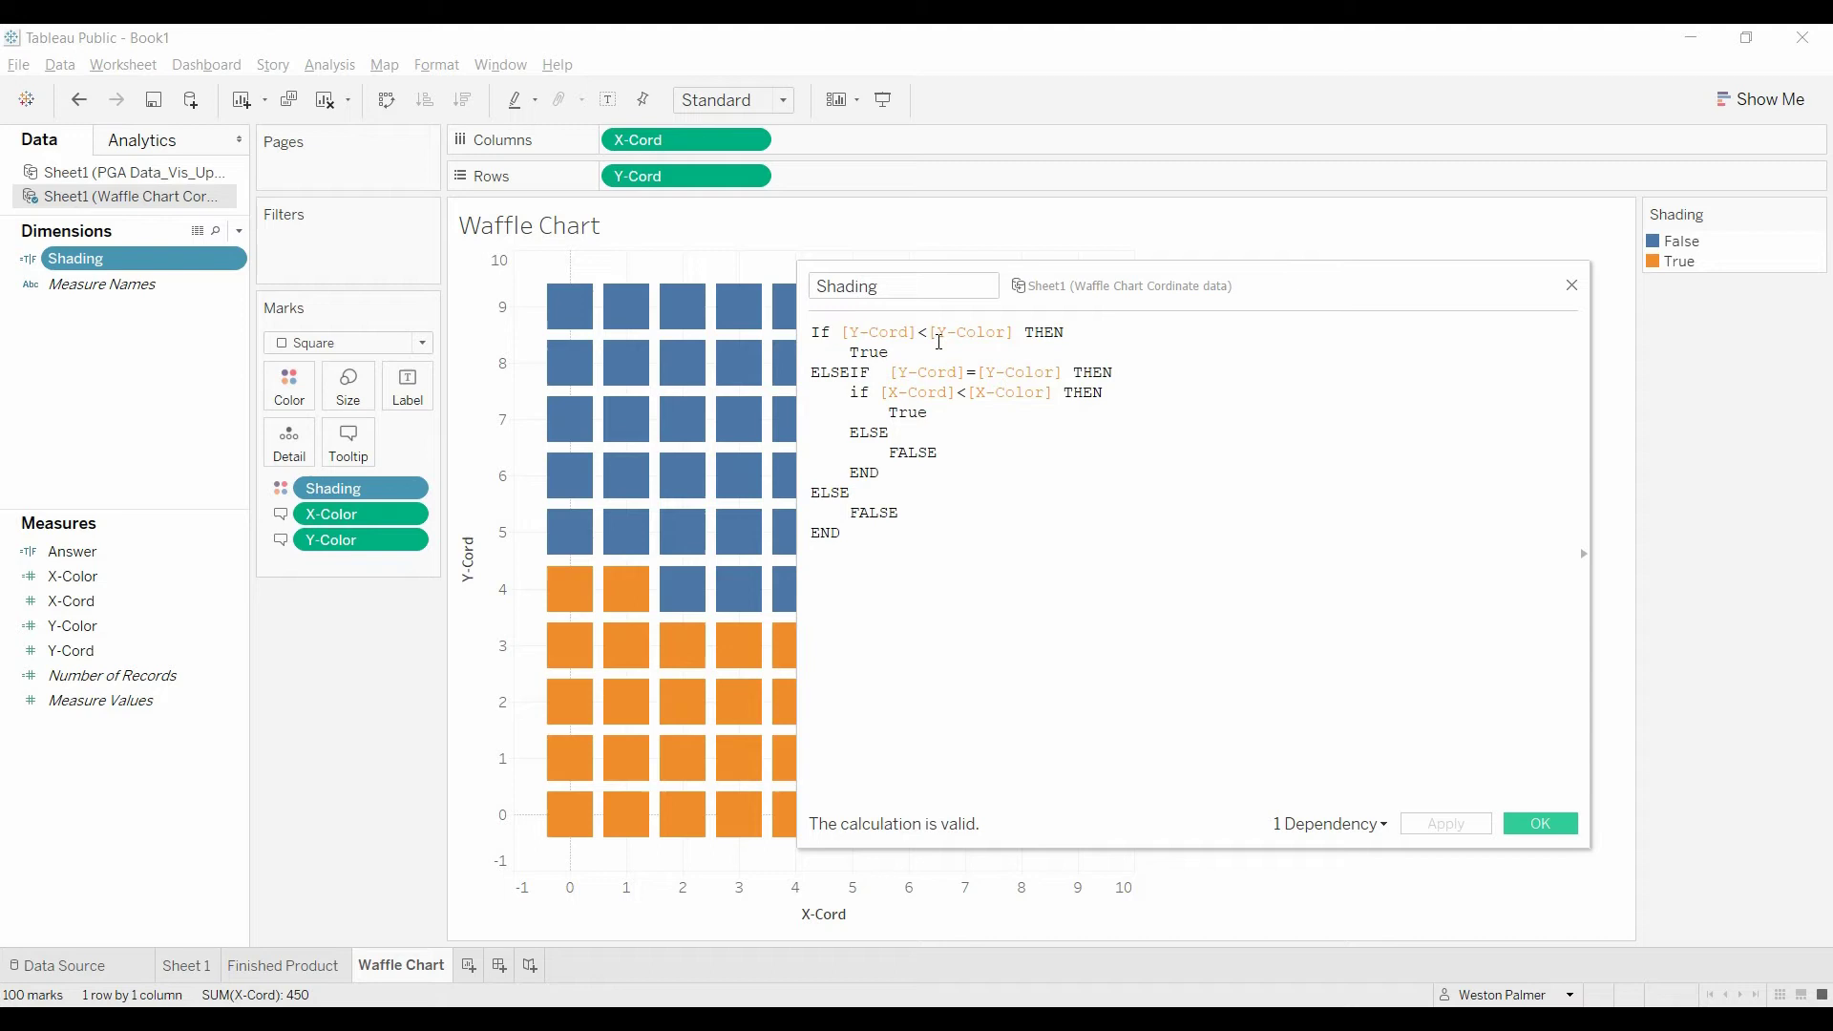
pyautogui.moveTo(1018, 336); pyautogui.dragTo(940, 334)
pyautogui.write('ag')
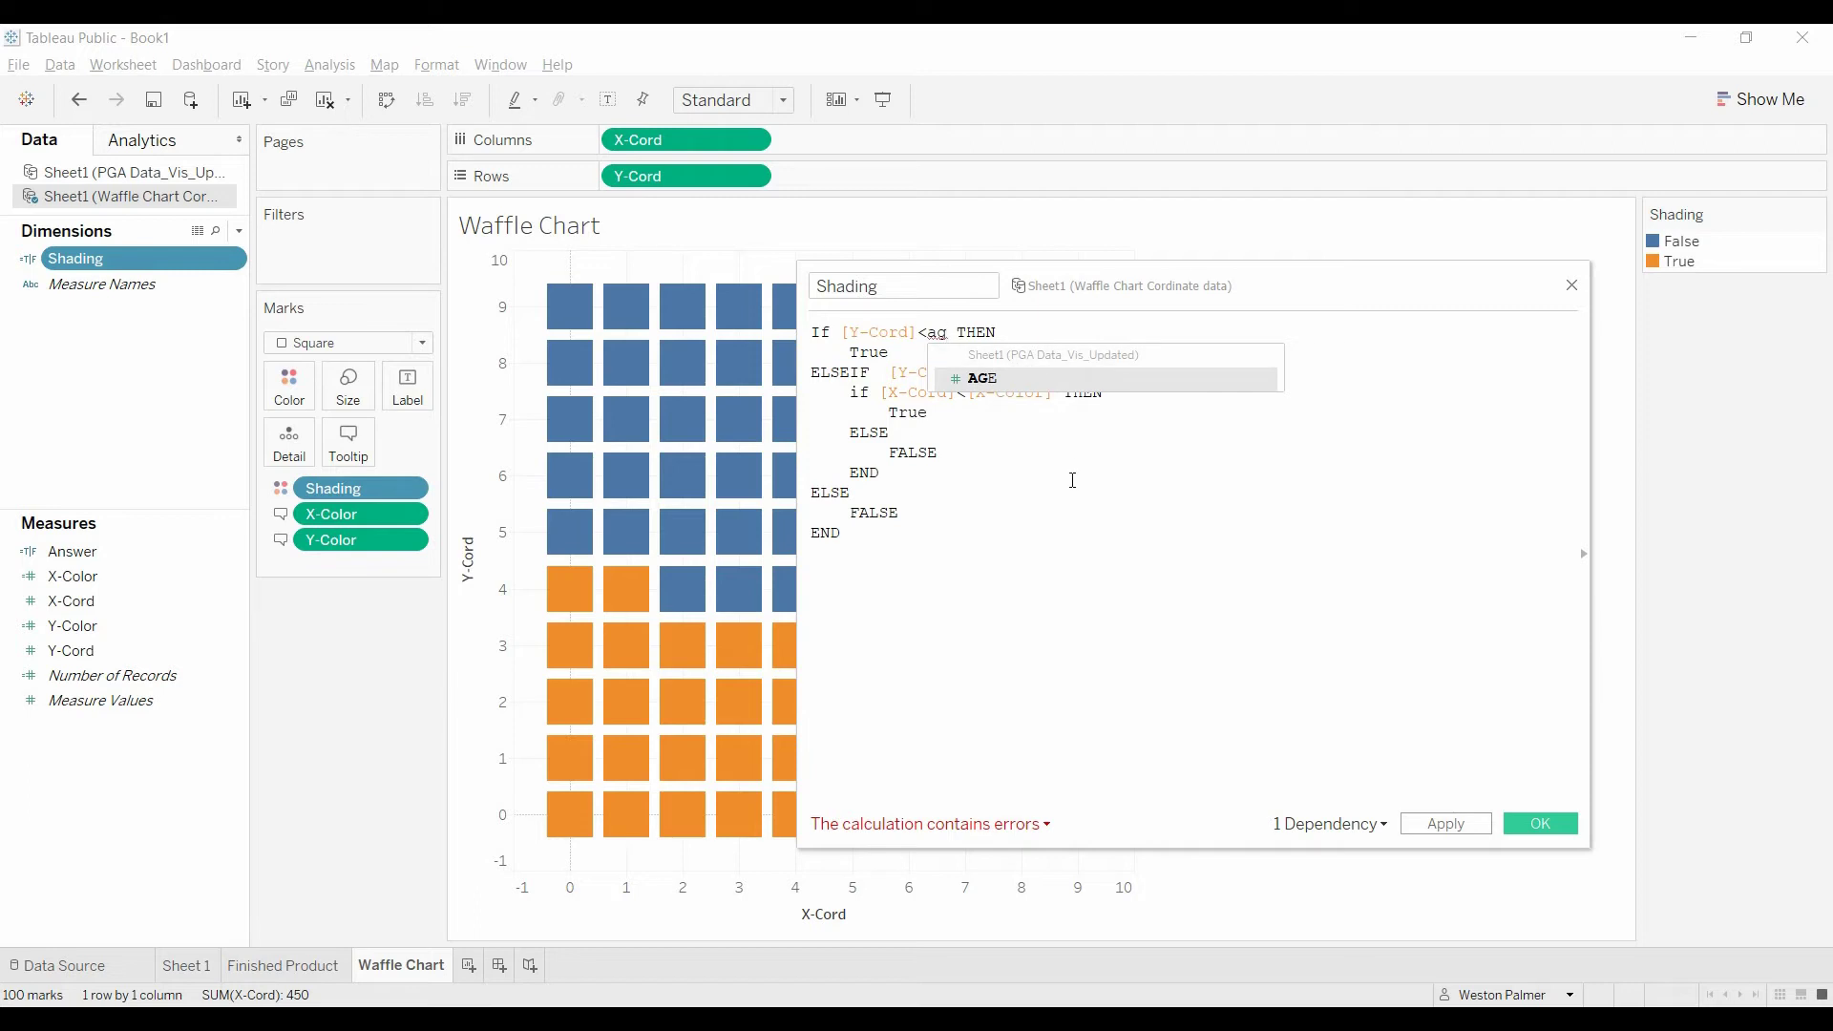
pyautogui.press('Return')
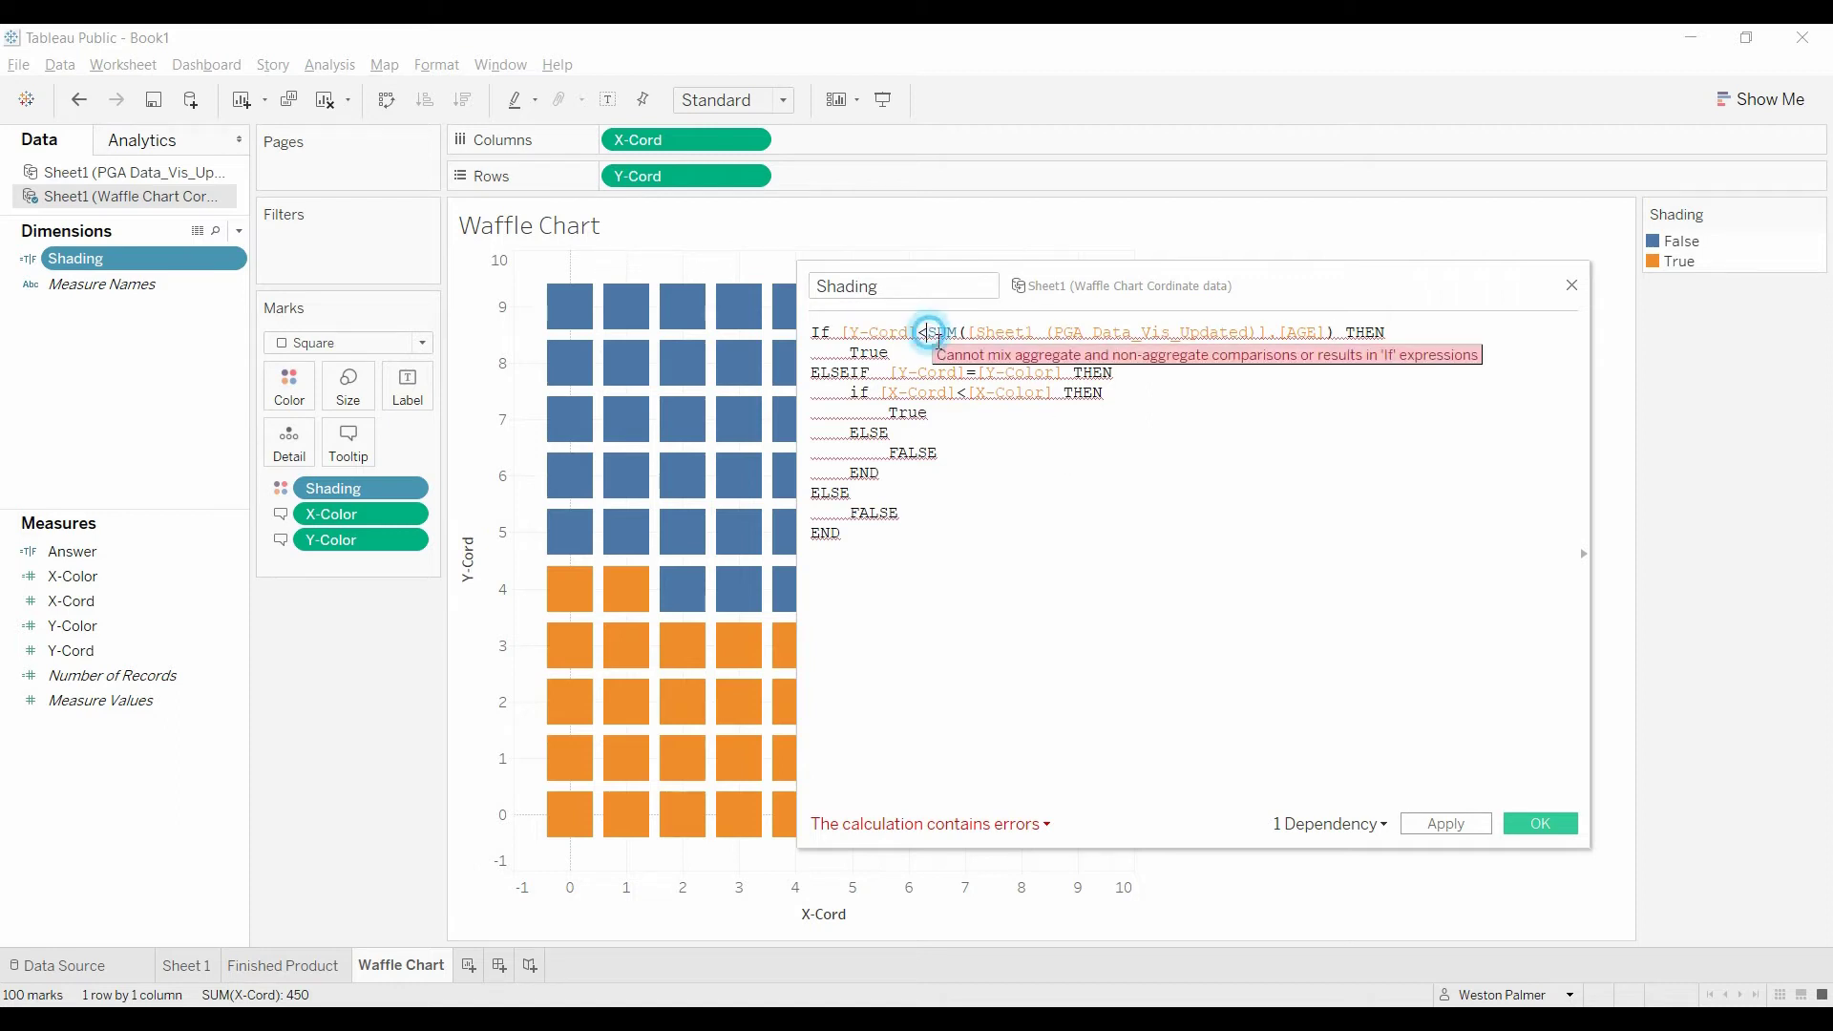
# Rewrite the first comparison's SUM(AGE) as round(avg(AGE)/10,0)
pyautogui.moveTo(928, 335); pyautogui.dragTo(966, 348)
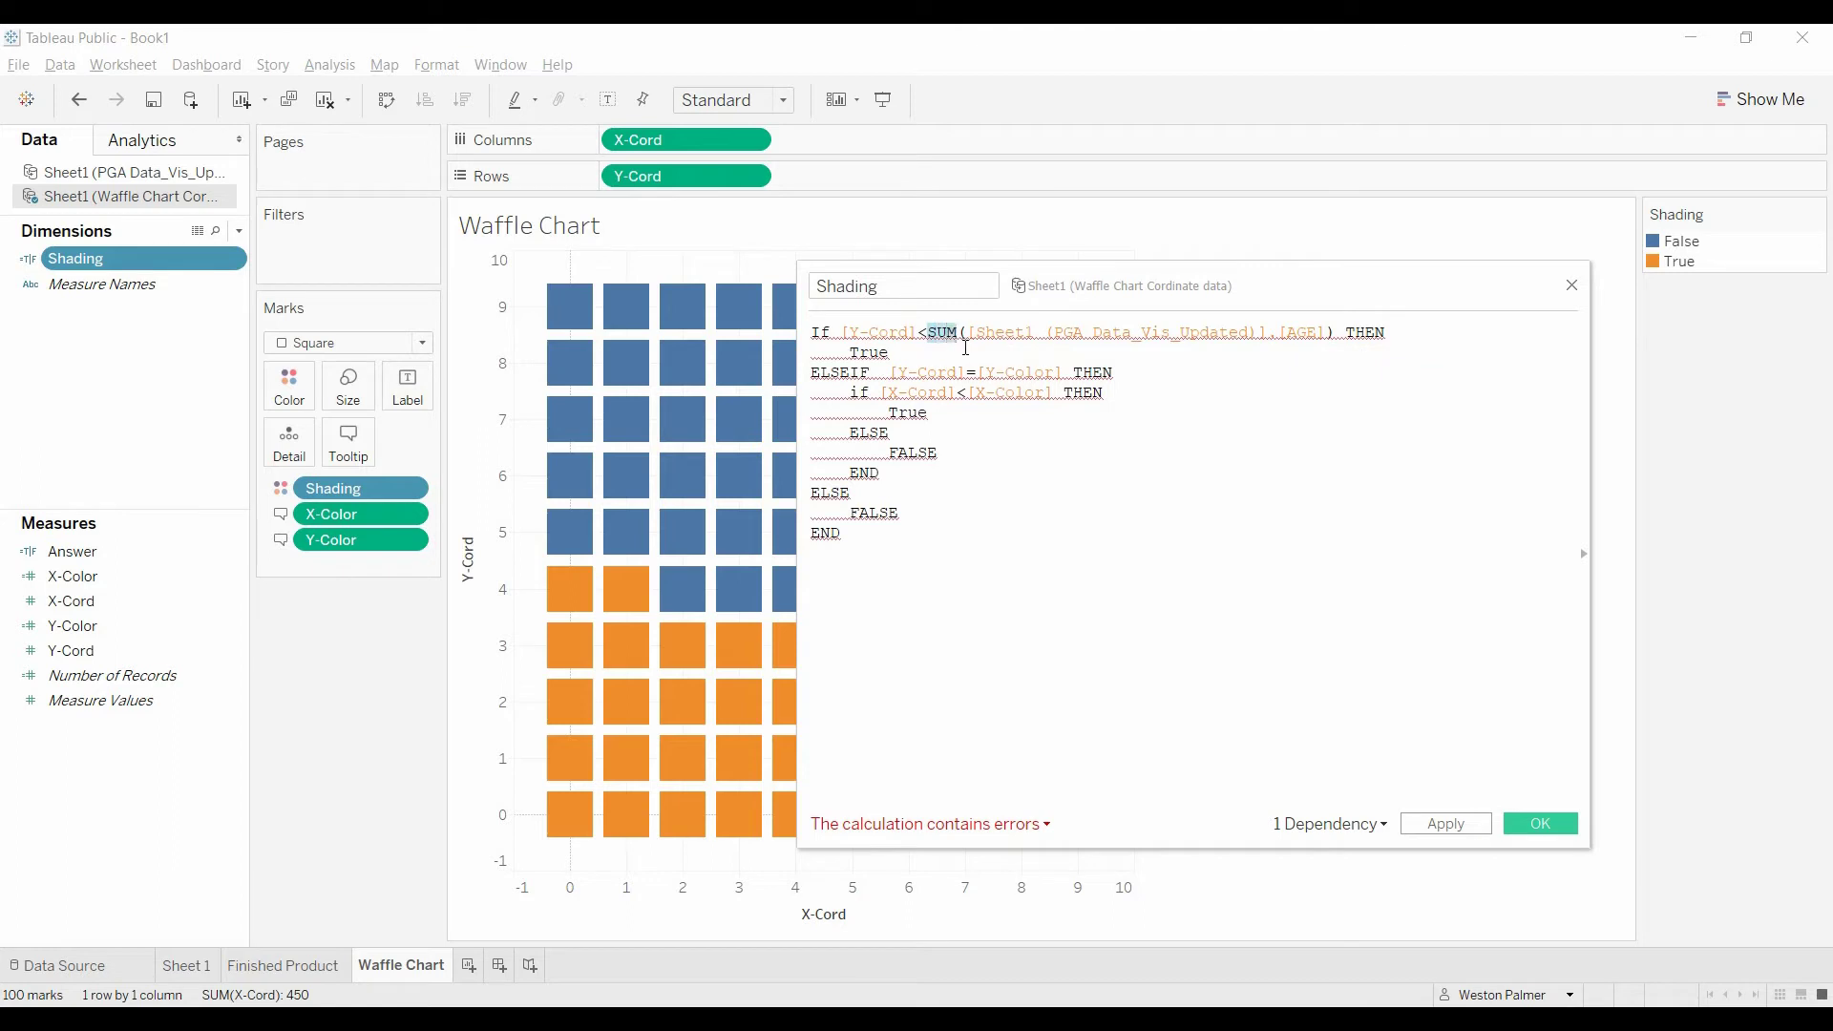
pyautogui.write('avg')
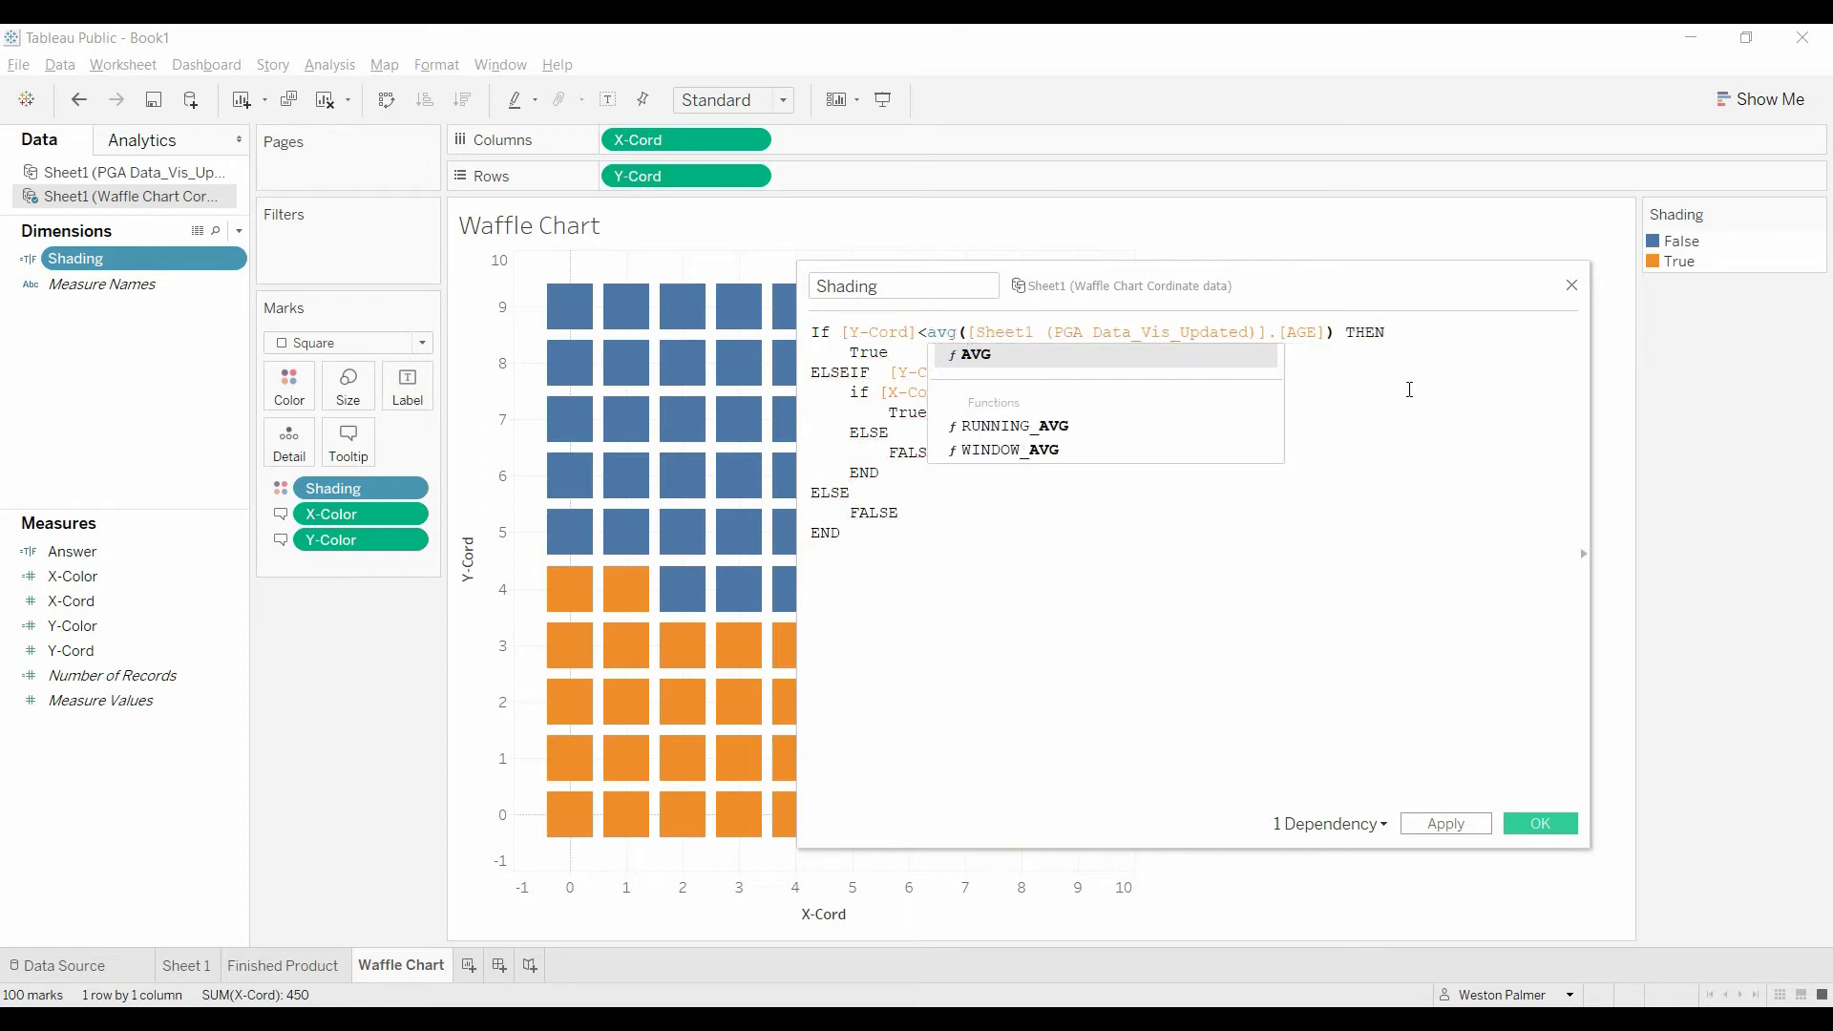
pyautogui.click(1403, 377)
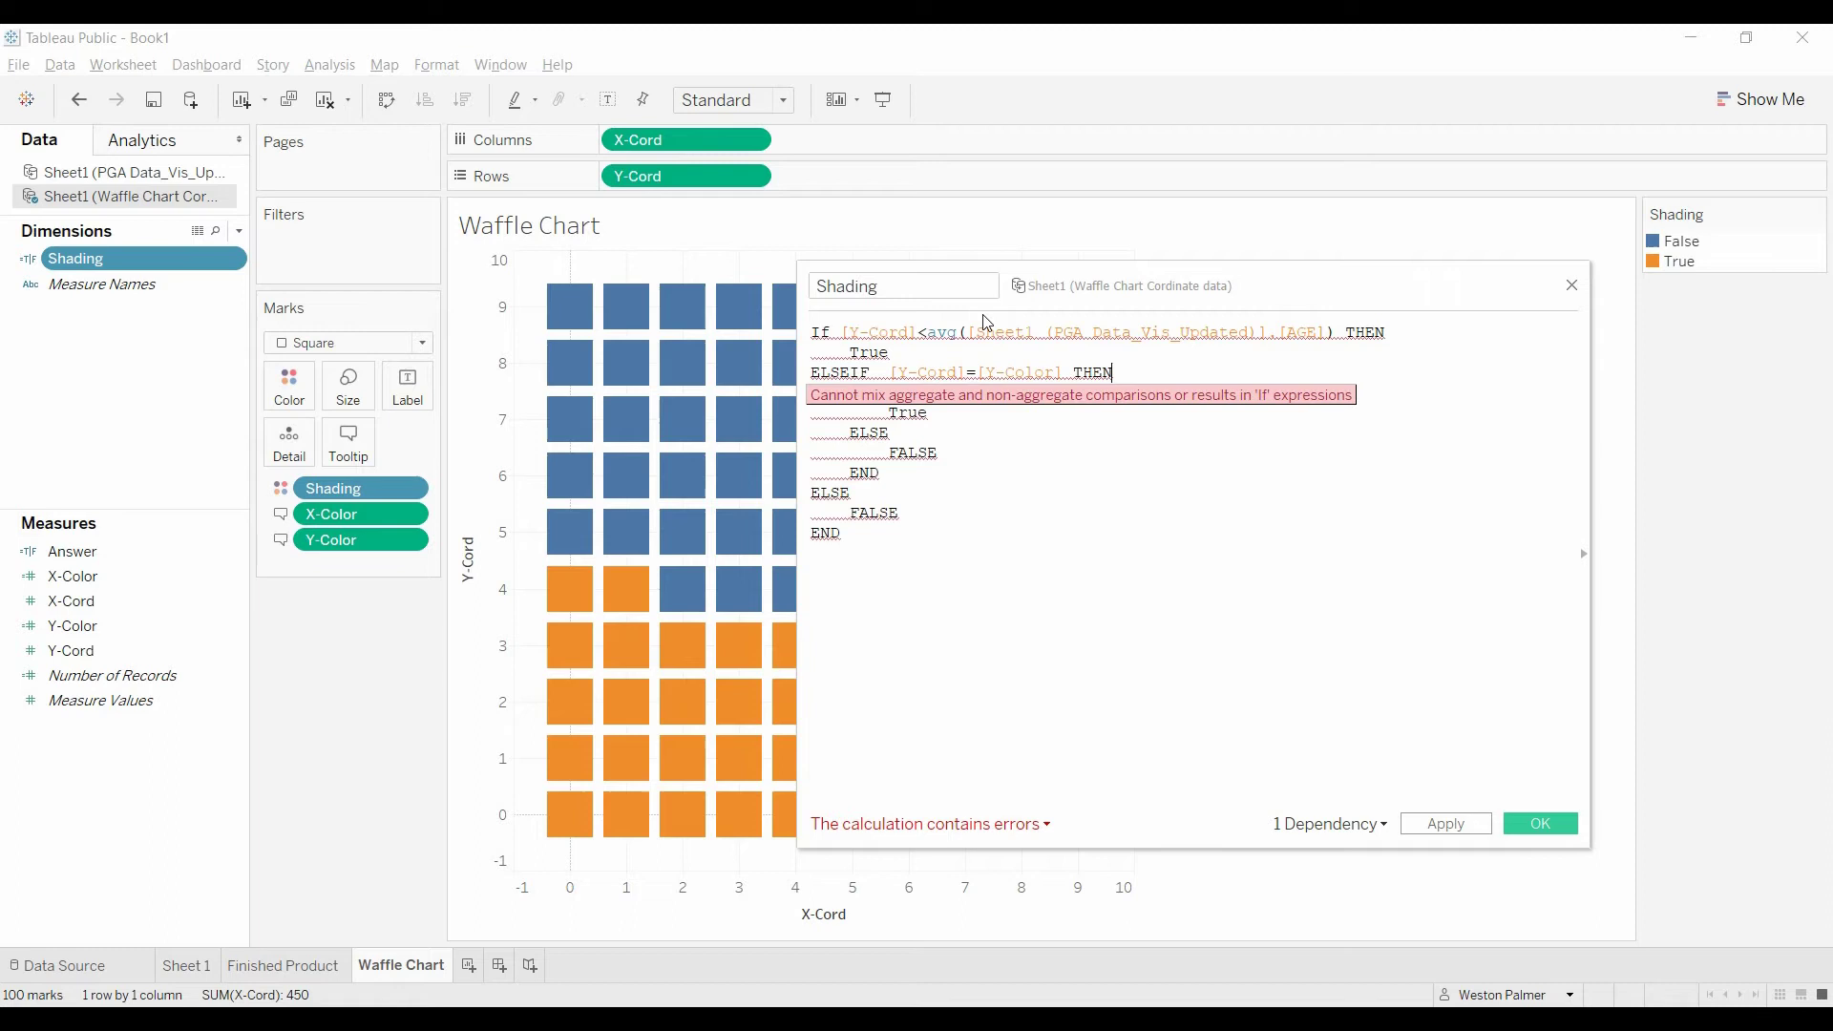
pyautogui.click(929, 334)
pyautogui.write('round')
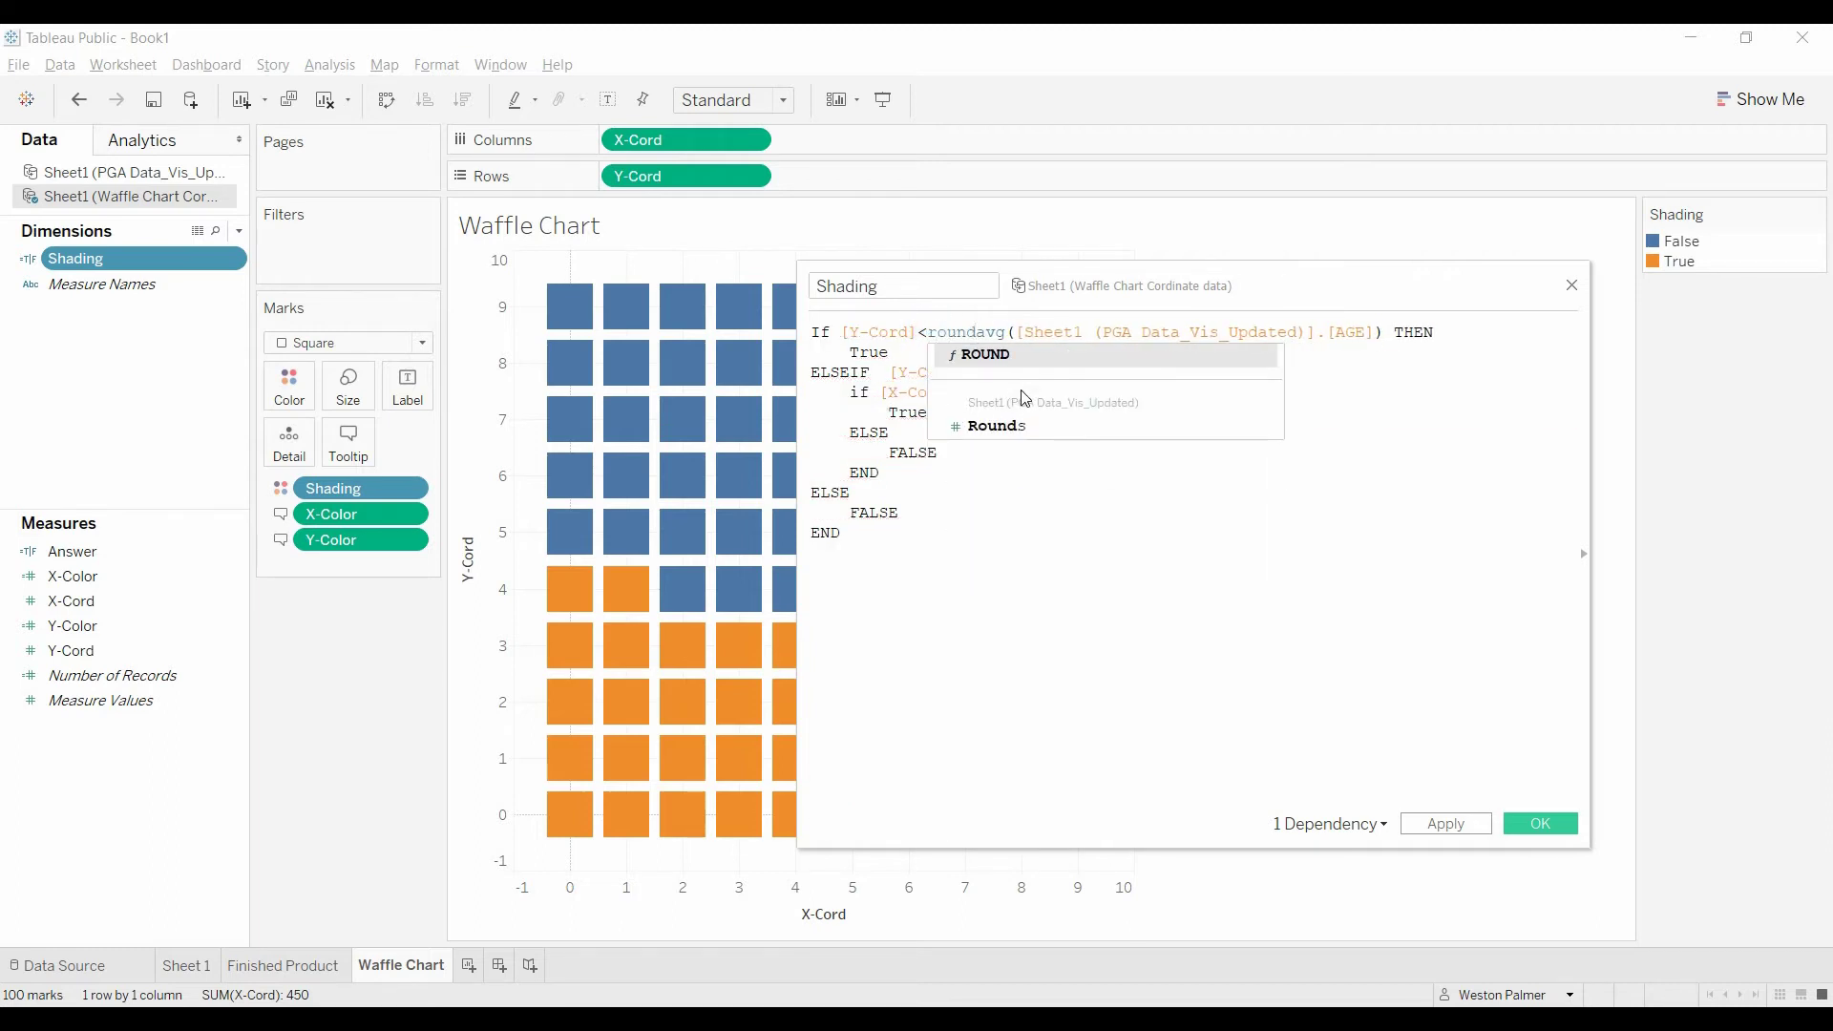
pyautogui.write('(')
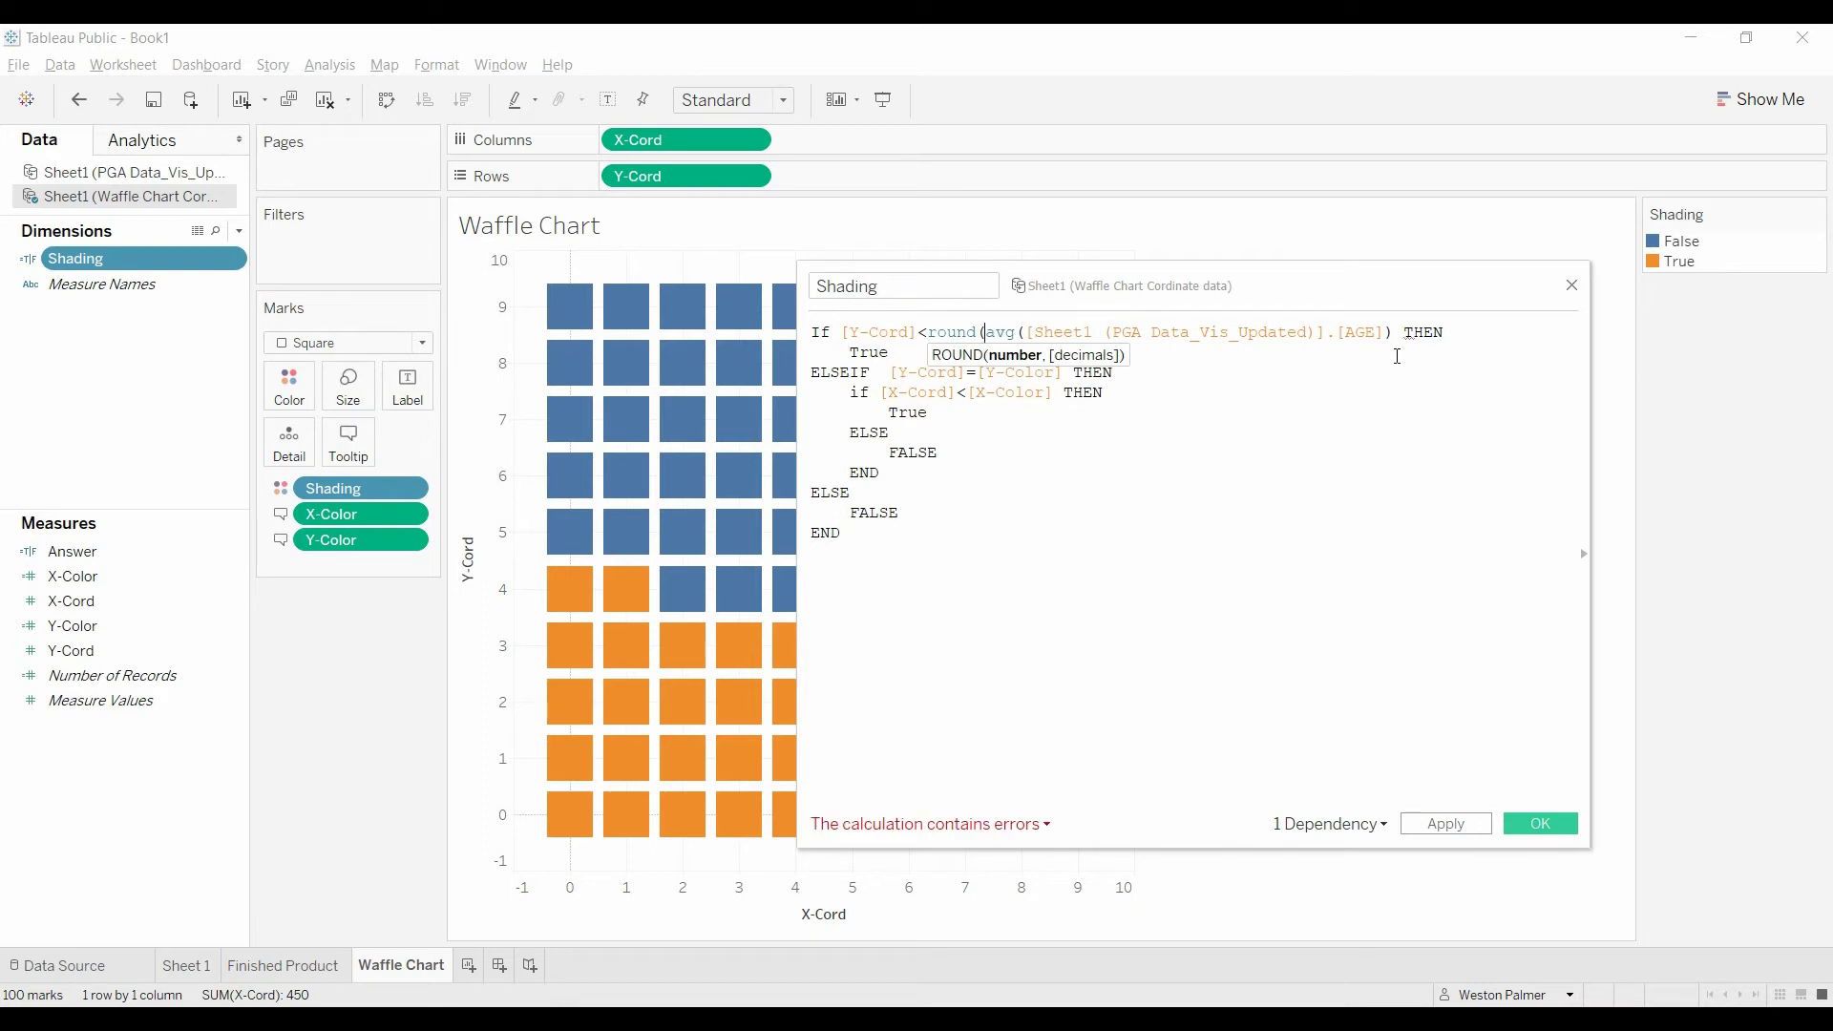
pyautogui.click(1393, 331)
pyautogui.write('/10')
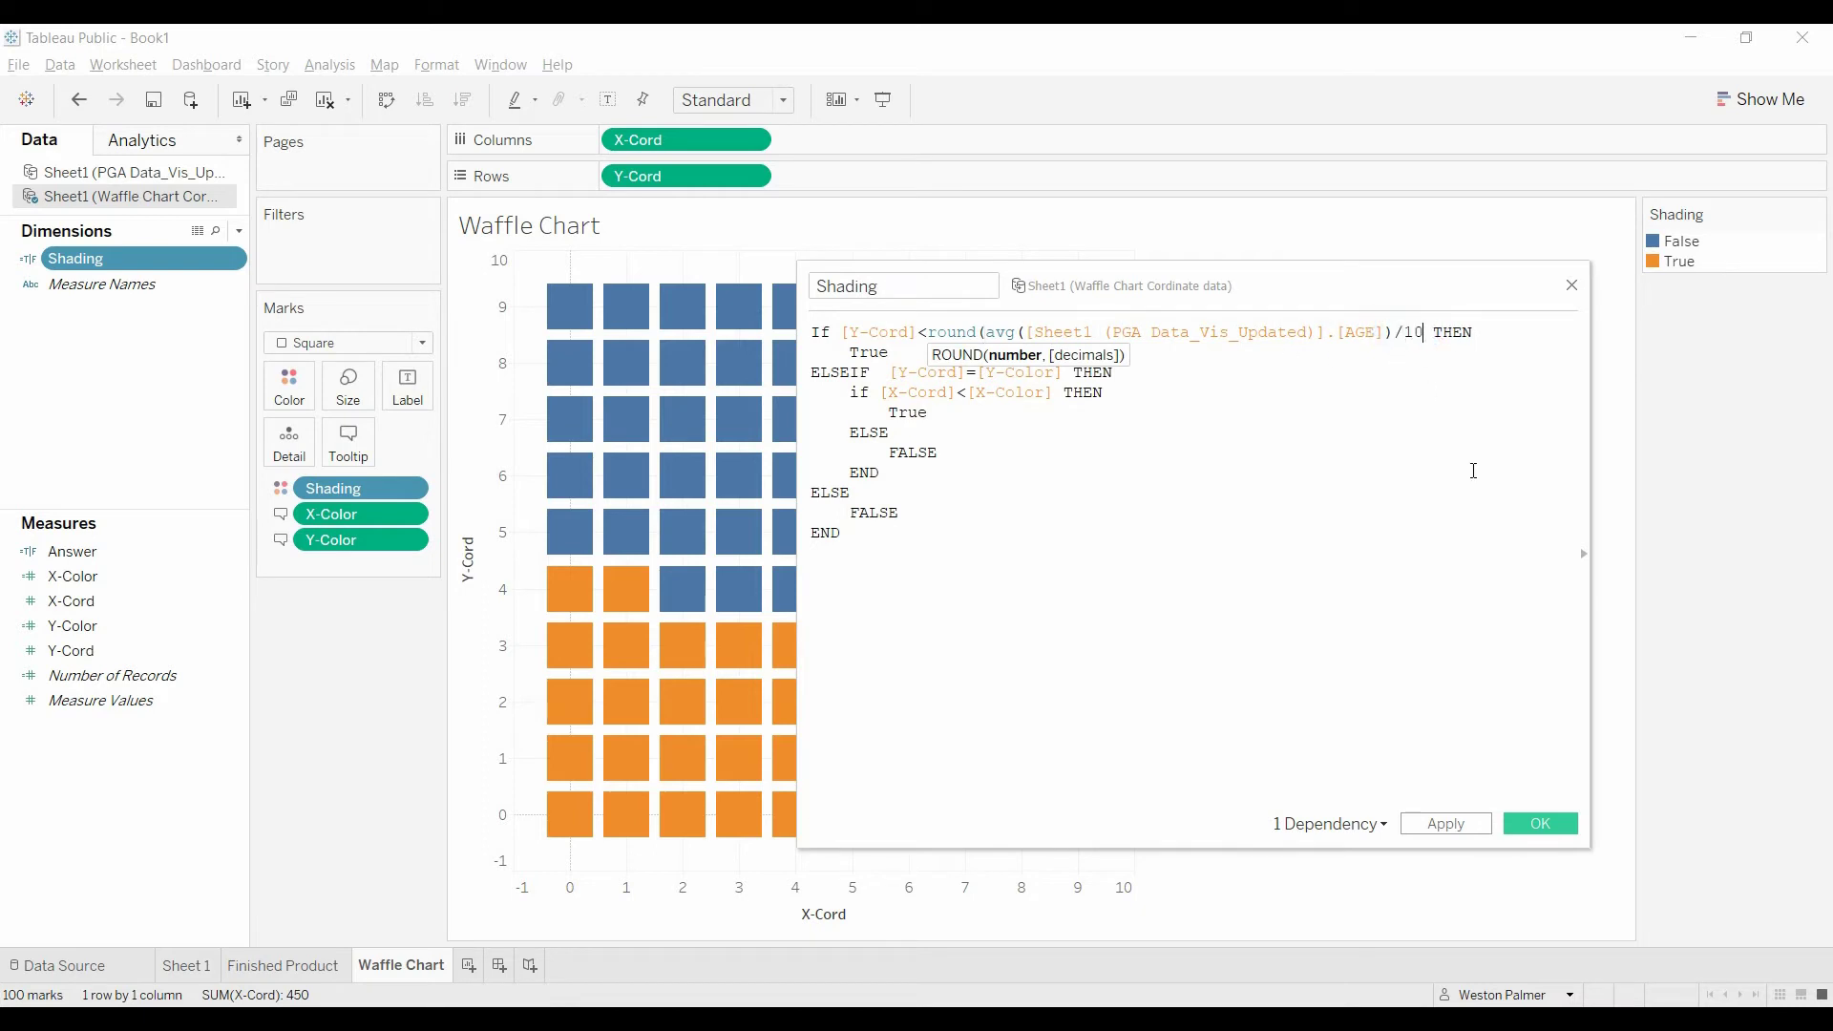
pyautogui.write(',0)')
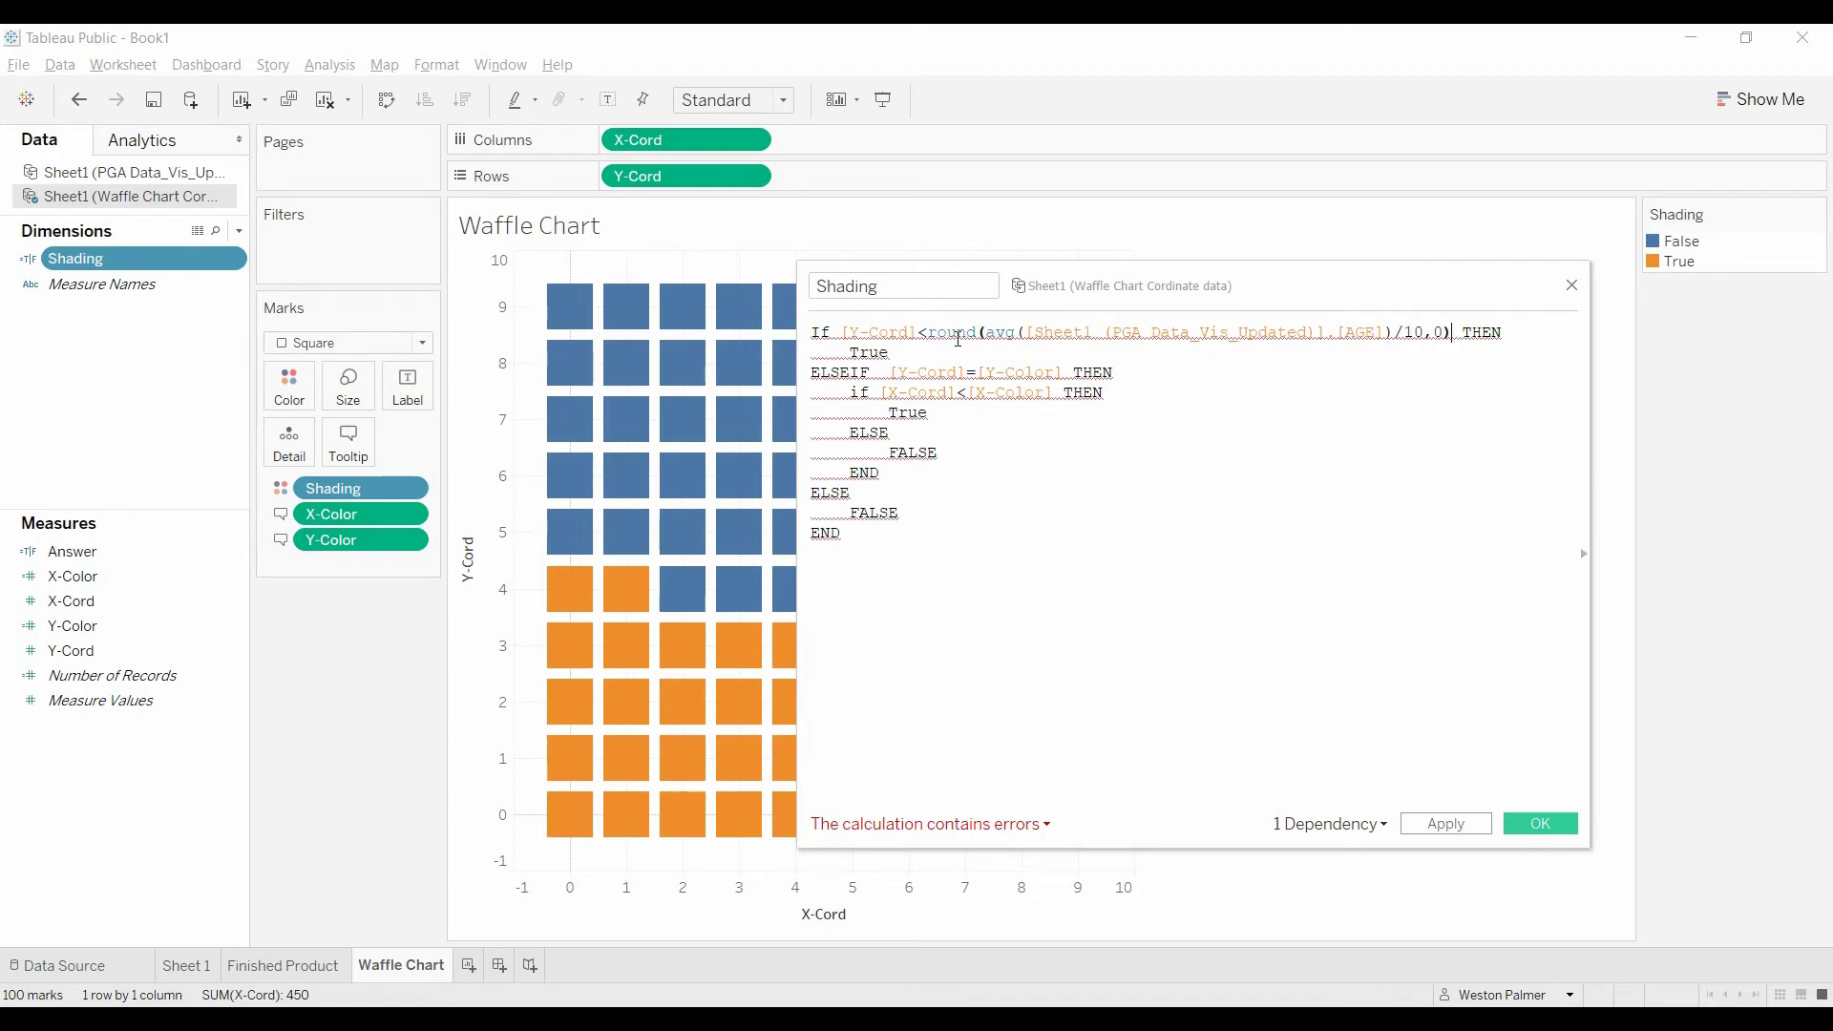
# Paste round(avg(AGE)/10,0) over [Y-Color] on the ELSEIF line and [X-Color] on the inner line
pyautogui.moveTo(927, 334); pyautogui.dragTo(1461, 325)
pyautogui.hotkey('ctrl', 'c')
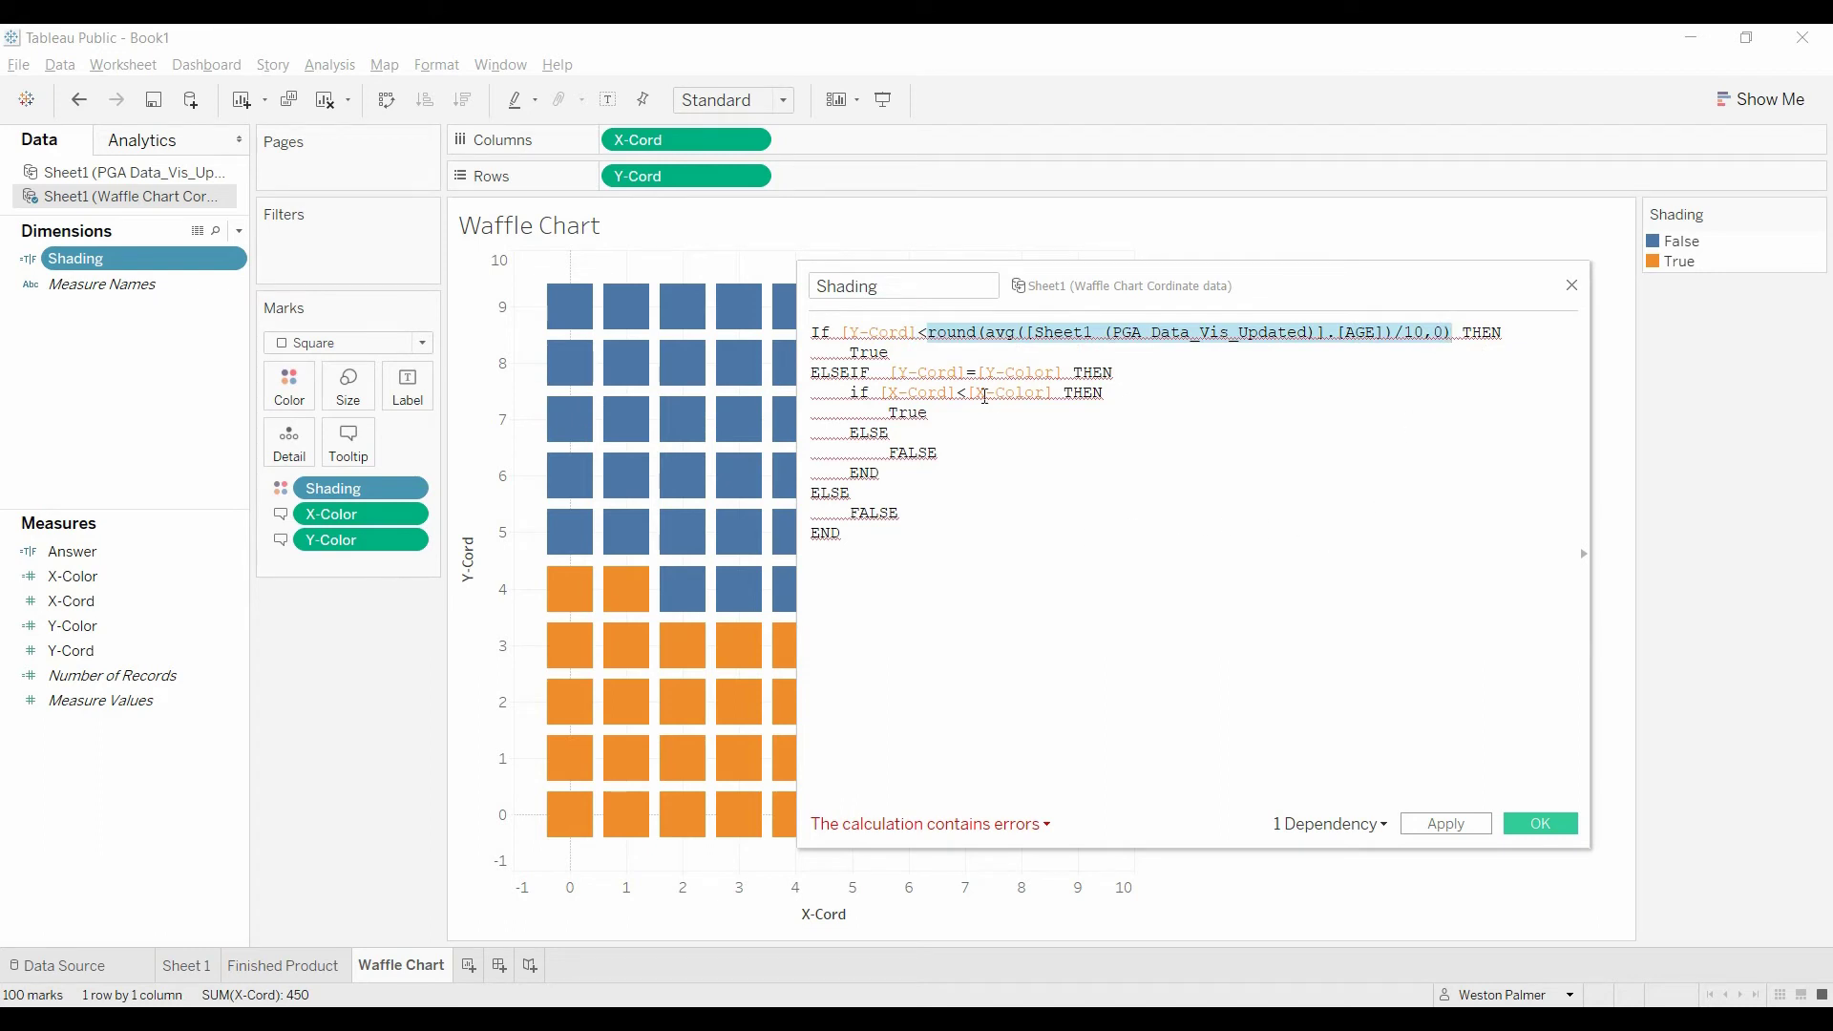
pyautogui.moveTo(976, 372); pyautogui.dragTo(1074, 374)
pyautogui.hotkey('ctrl', 'v')
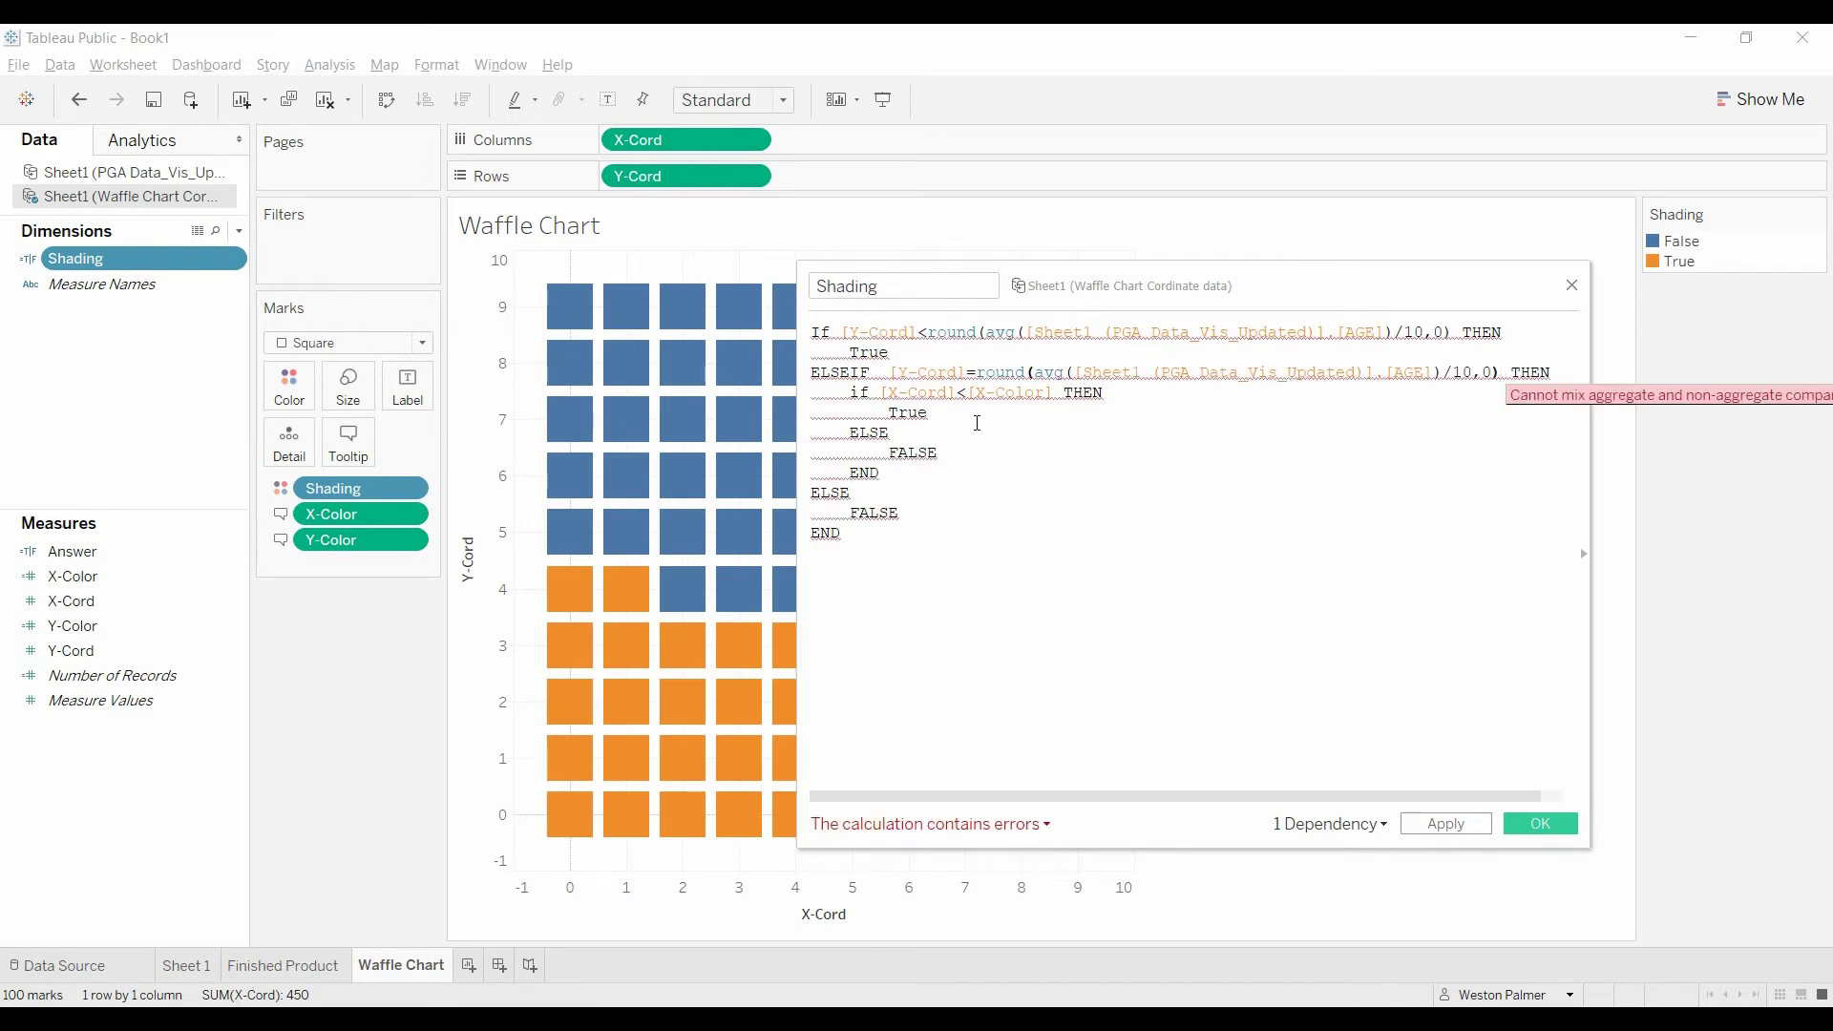
pyautogui.moveTo(968, 392); pyautogui.dragTo(1066, 395)
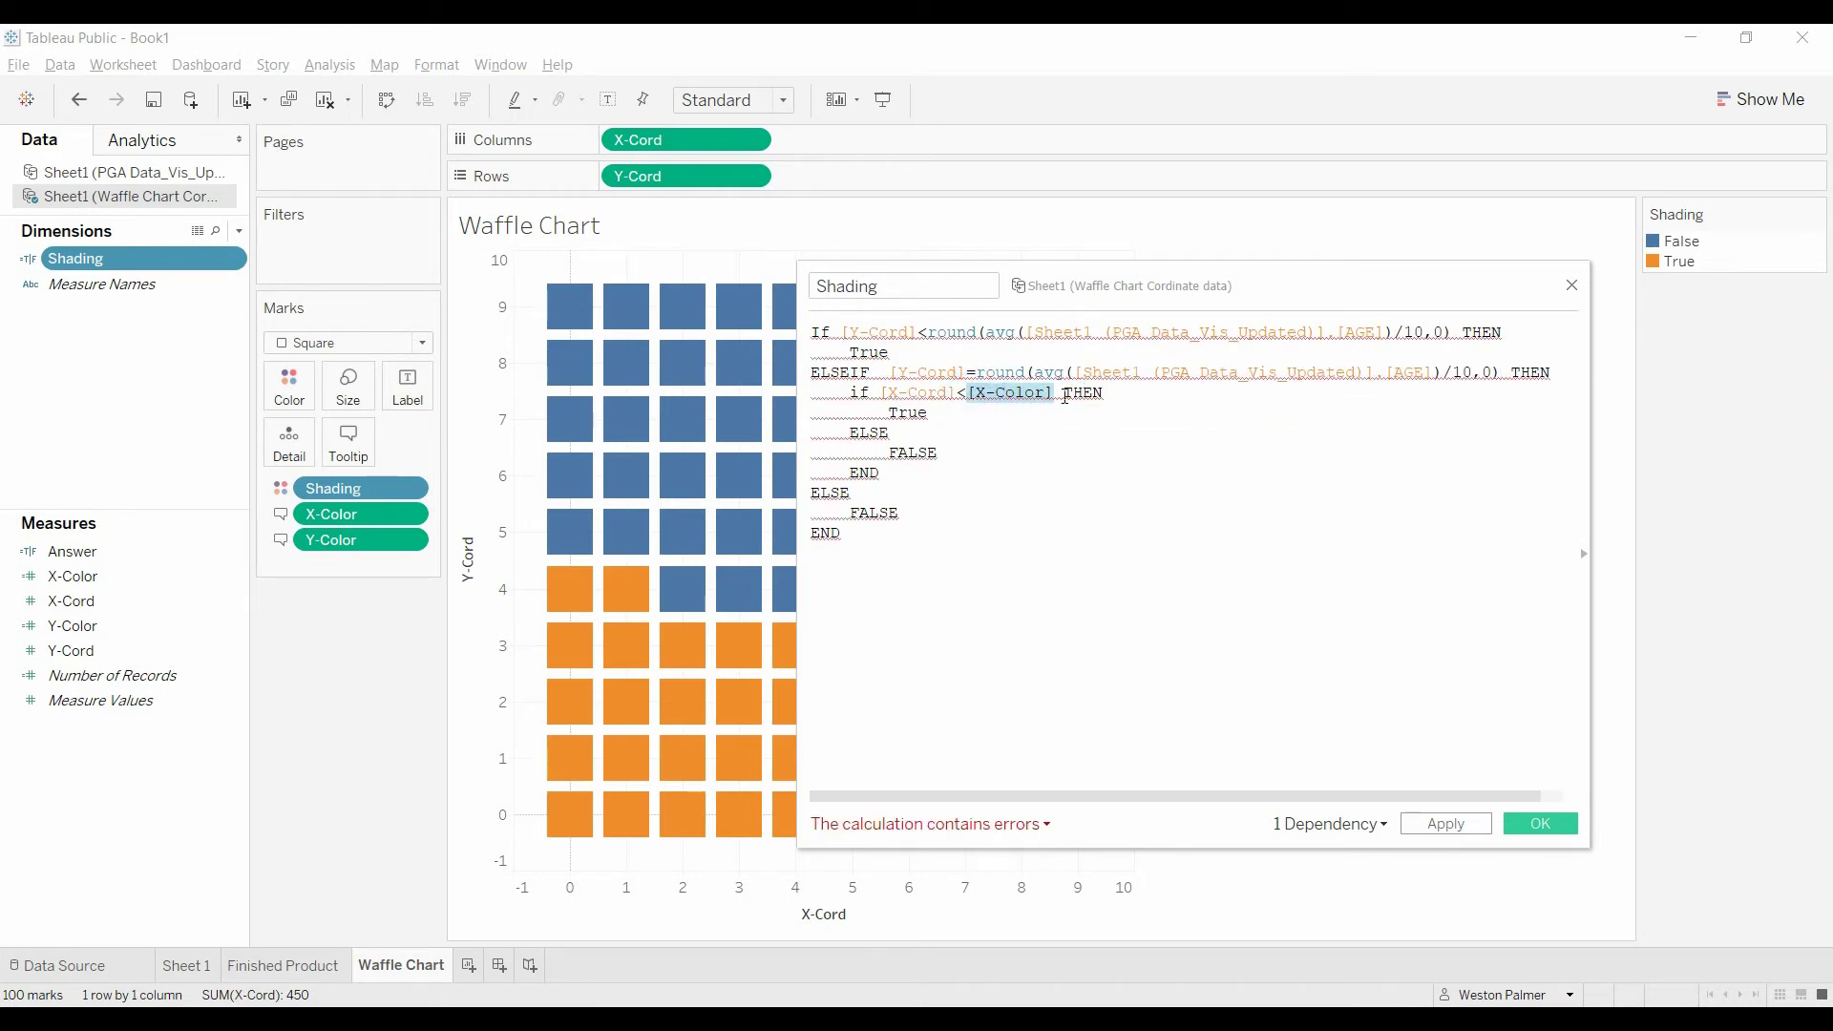
pyautogui.hotkey('ctrl', 'v')
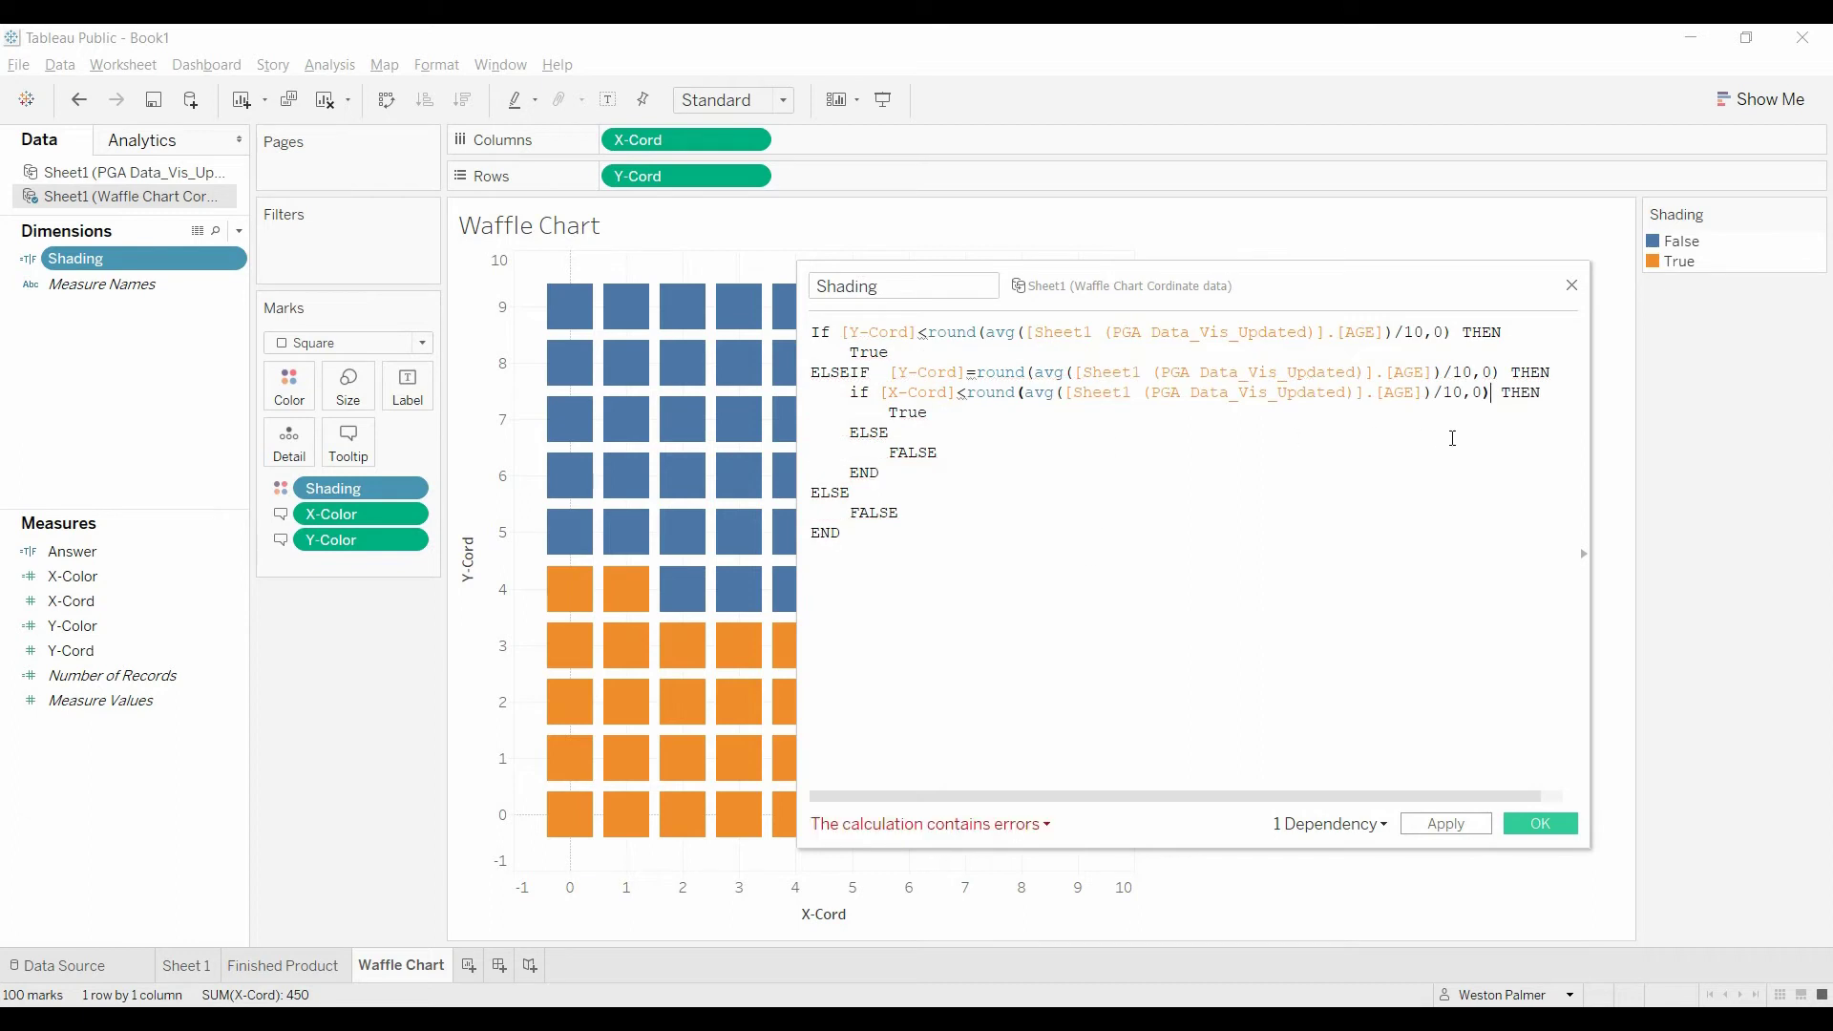
# Change the inner test to round(avg(AGE)%10,0) and review the three aggregate/non-aggregate mixing errors
pyautogui.click(1444, 395)
pyautogui.press('BackSpace')
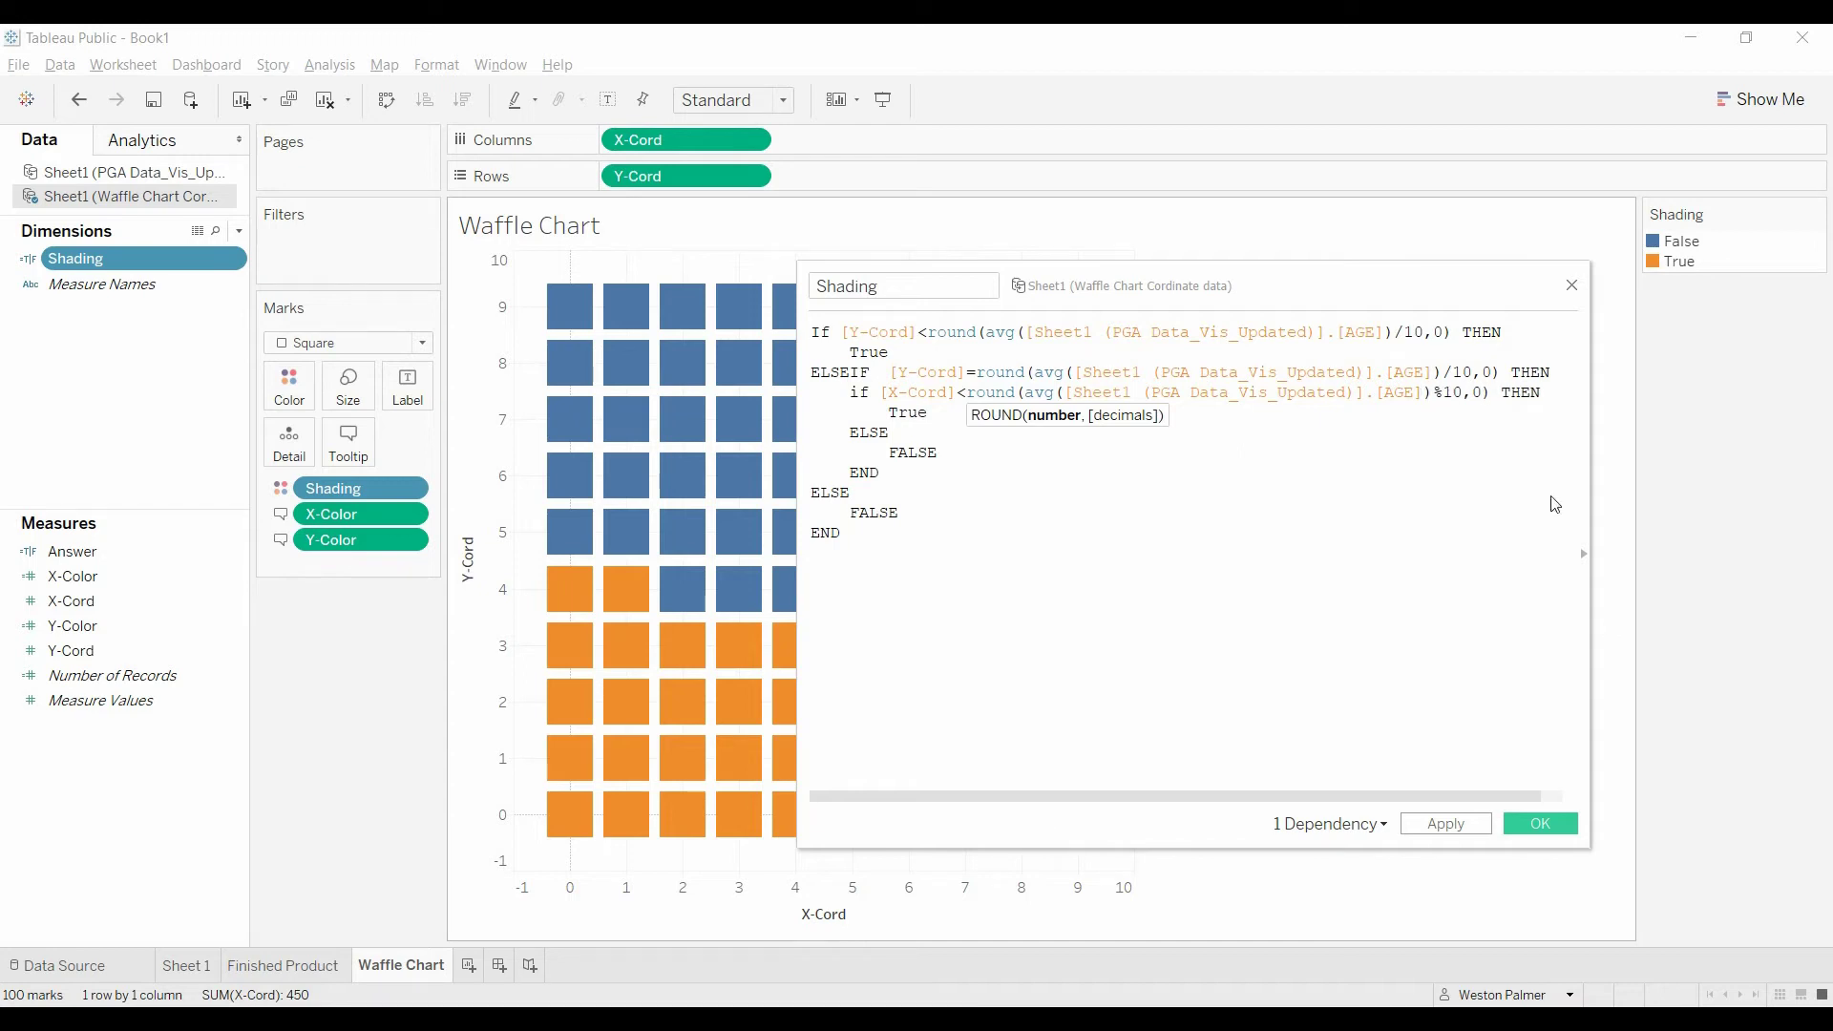
pyautogui.write('*')
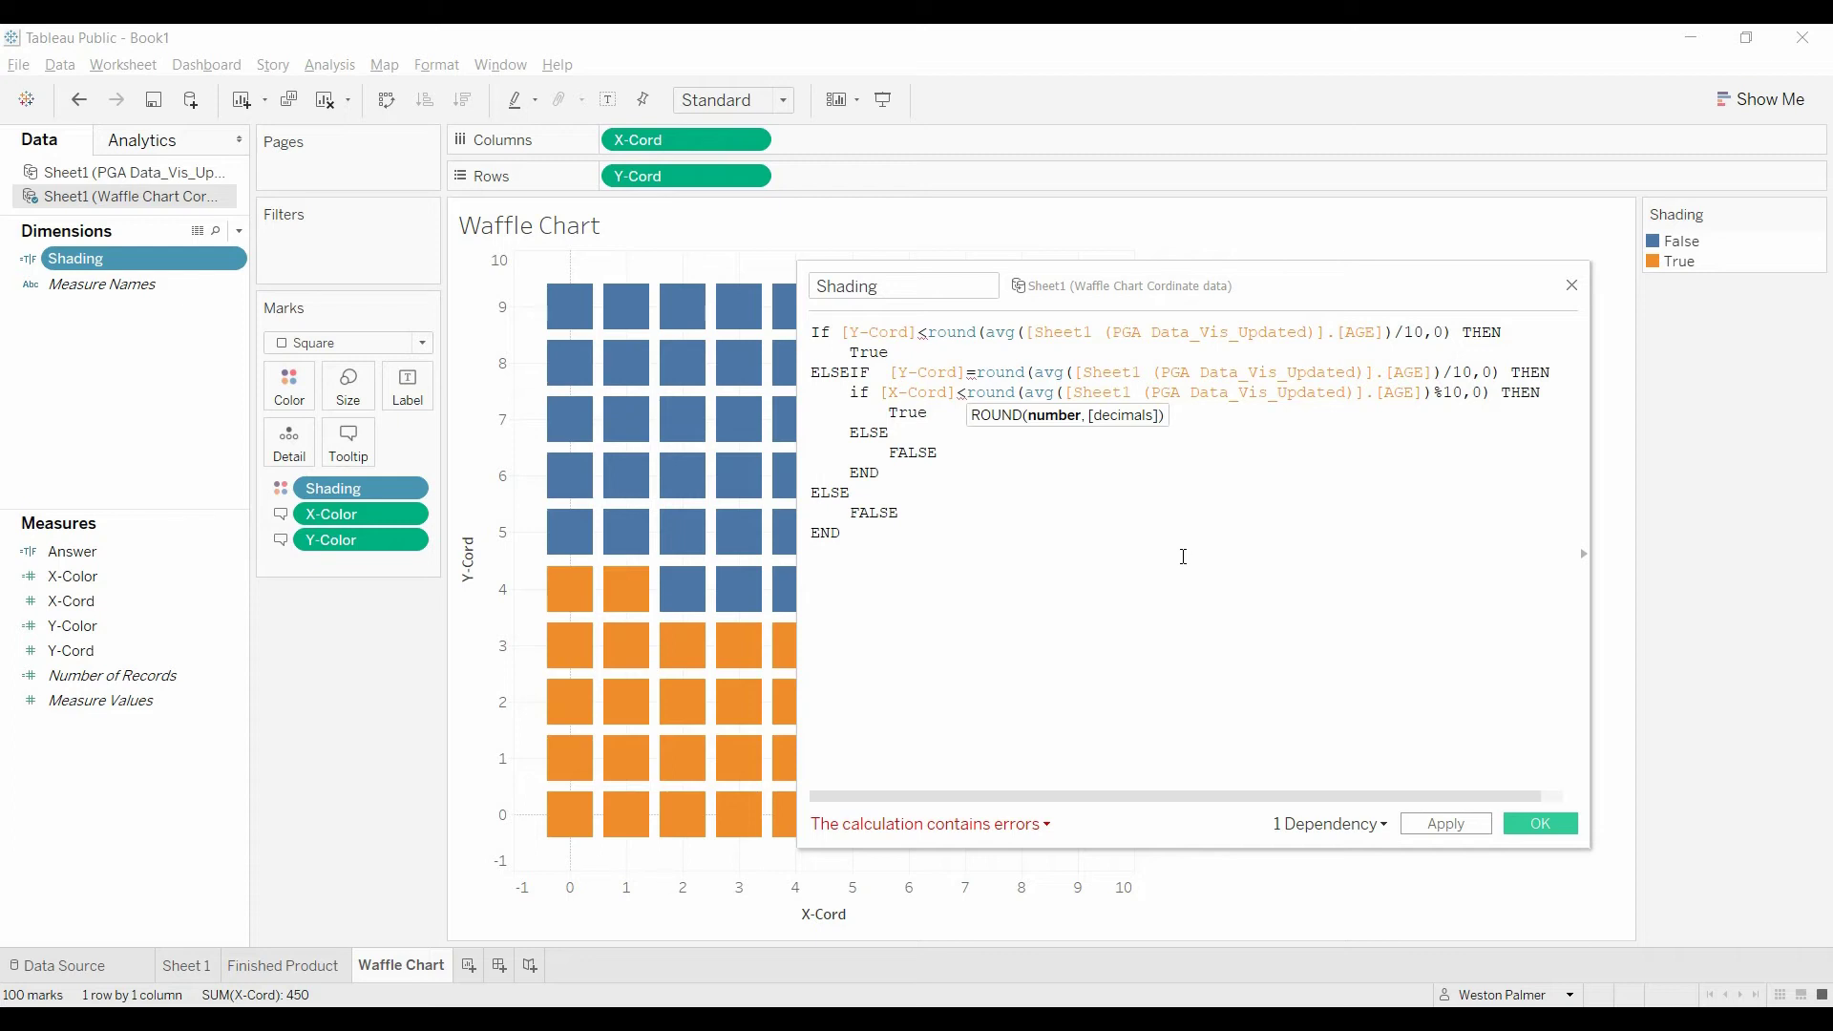
pyautogui.click(1183, 556)
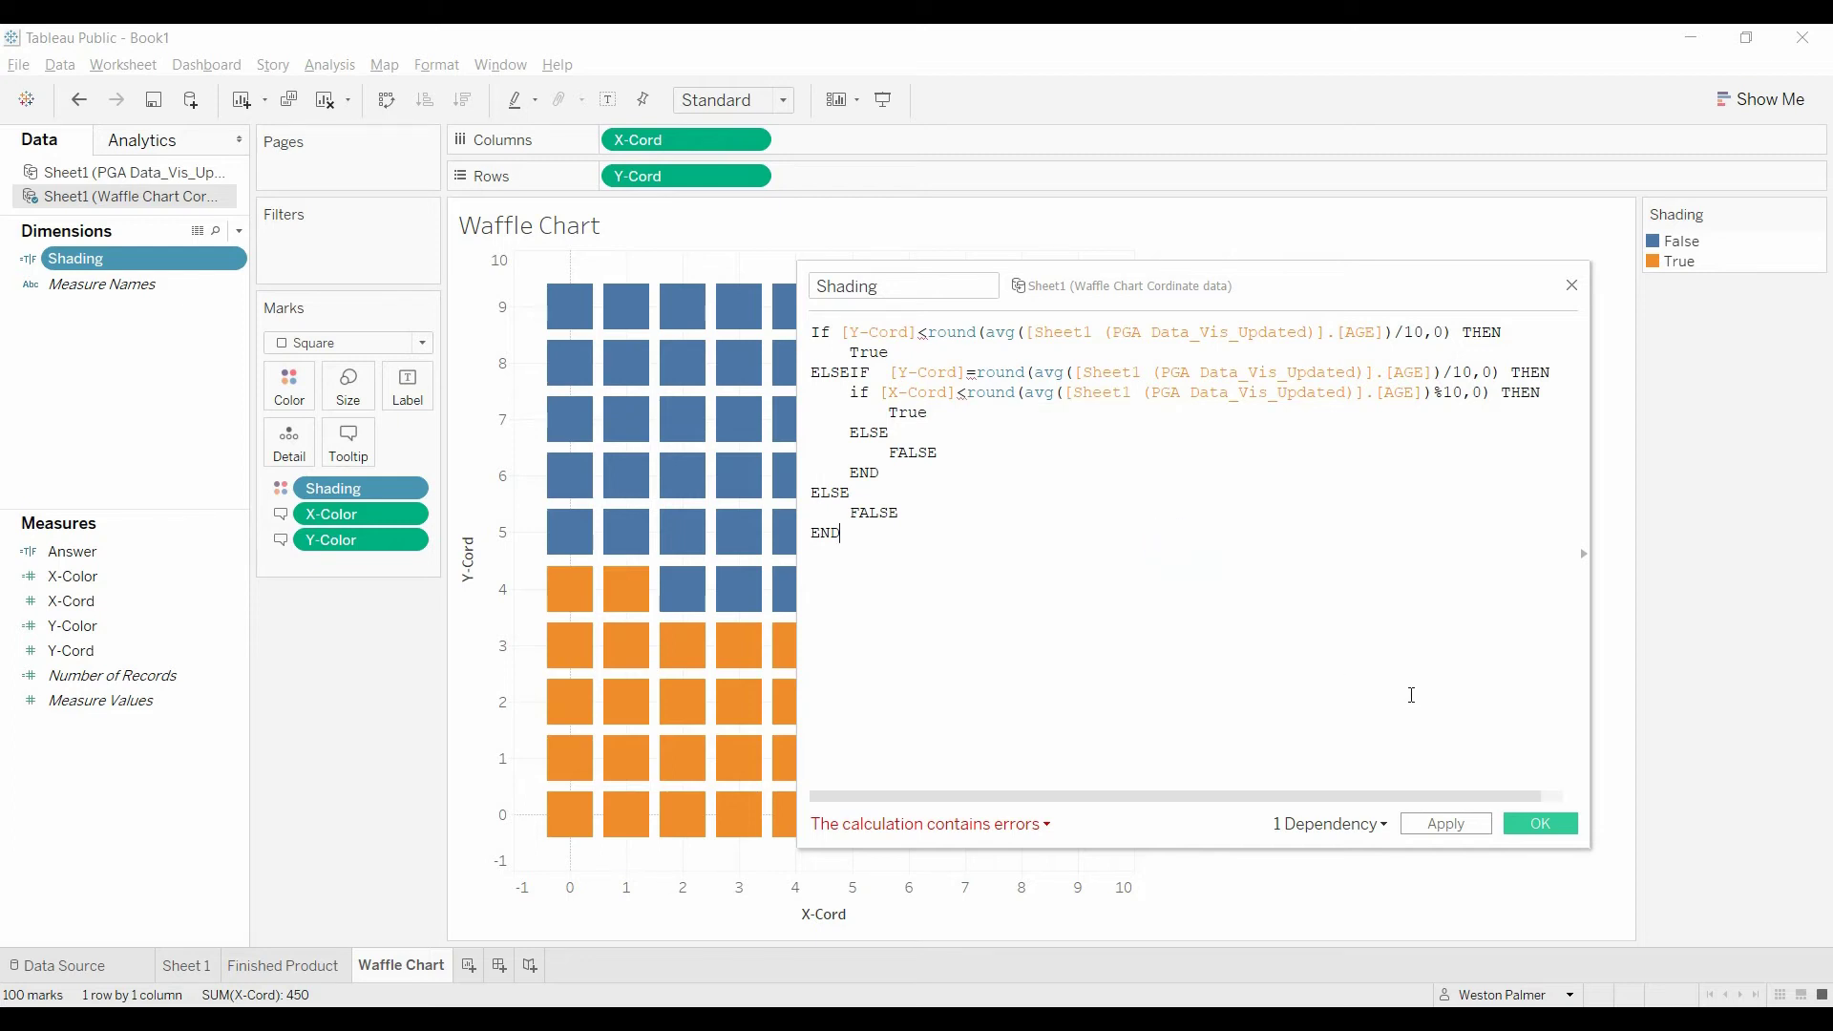
pyautogui.click(1023, 827)
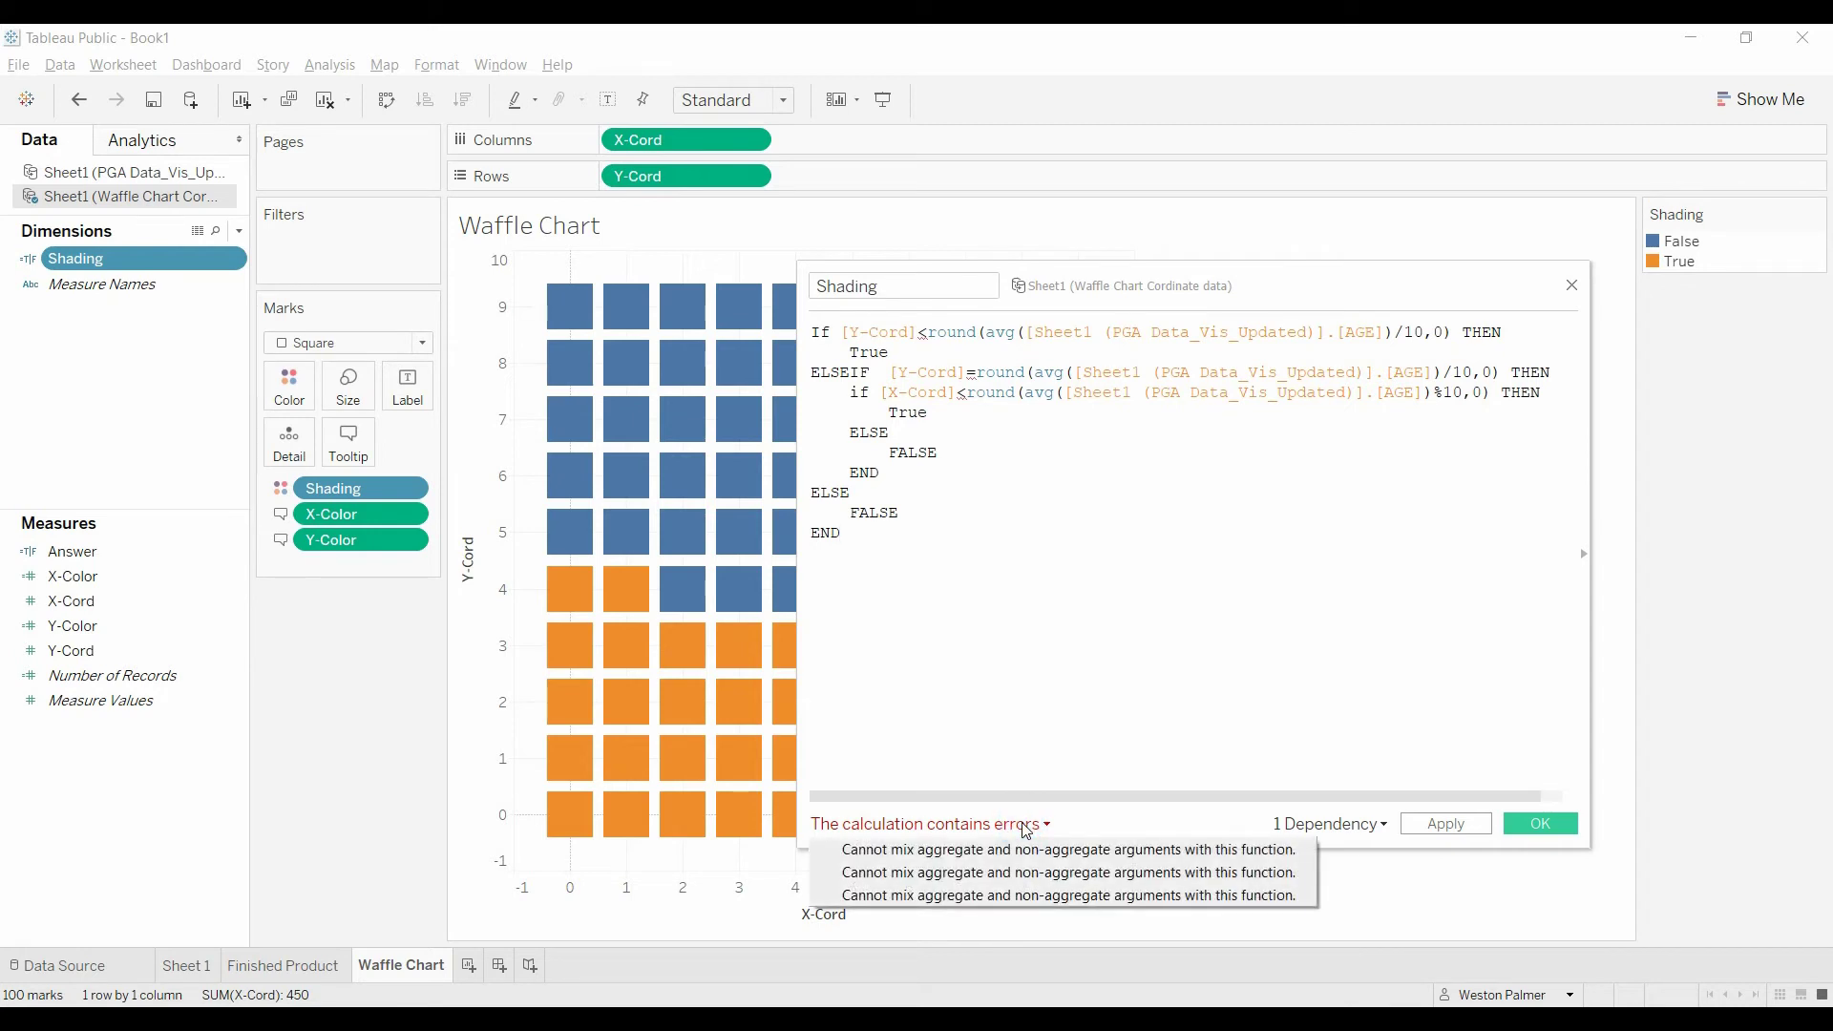
# Wrap both [Y-Cord] references and the inner [X-Cord] reference in max() and save the Shading calculation
pyautogui.click(1065, 482)
pyautogui.click(841, 332)
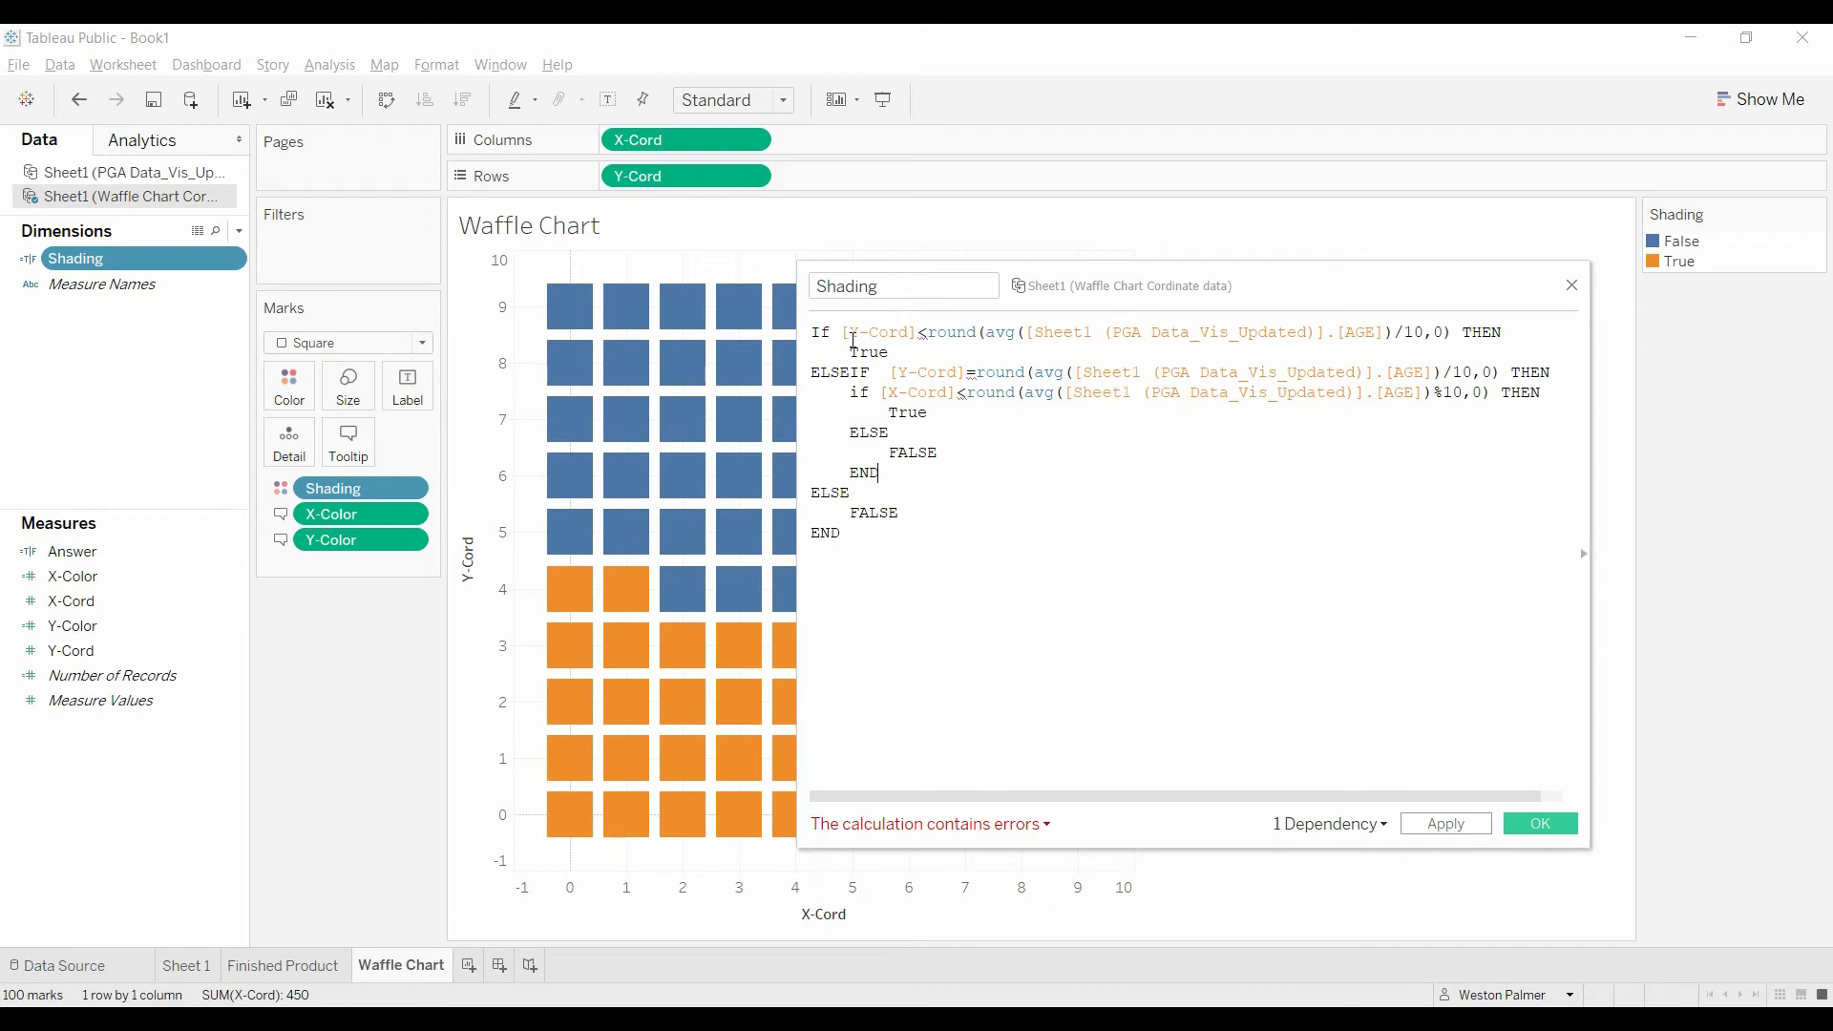
pyautogui.write('max(')
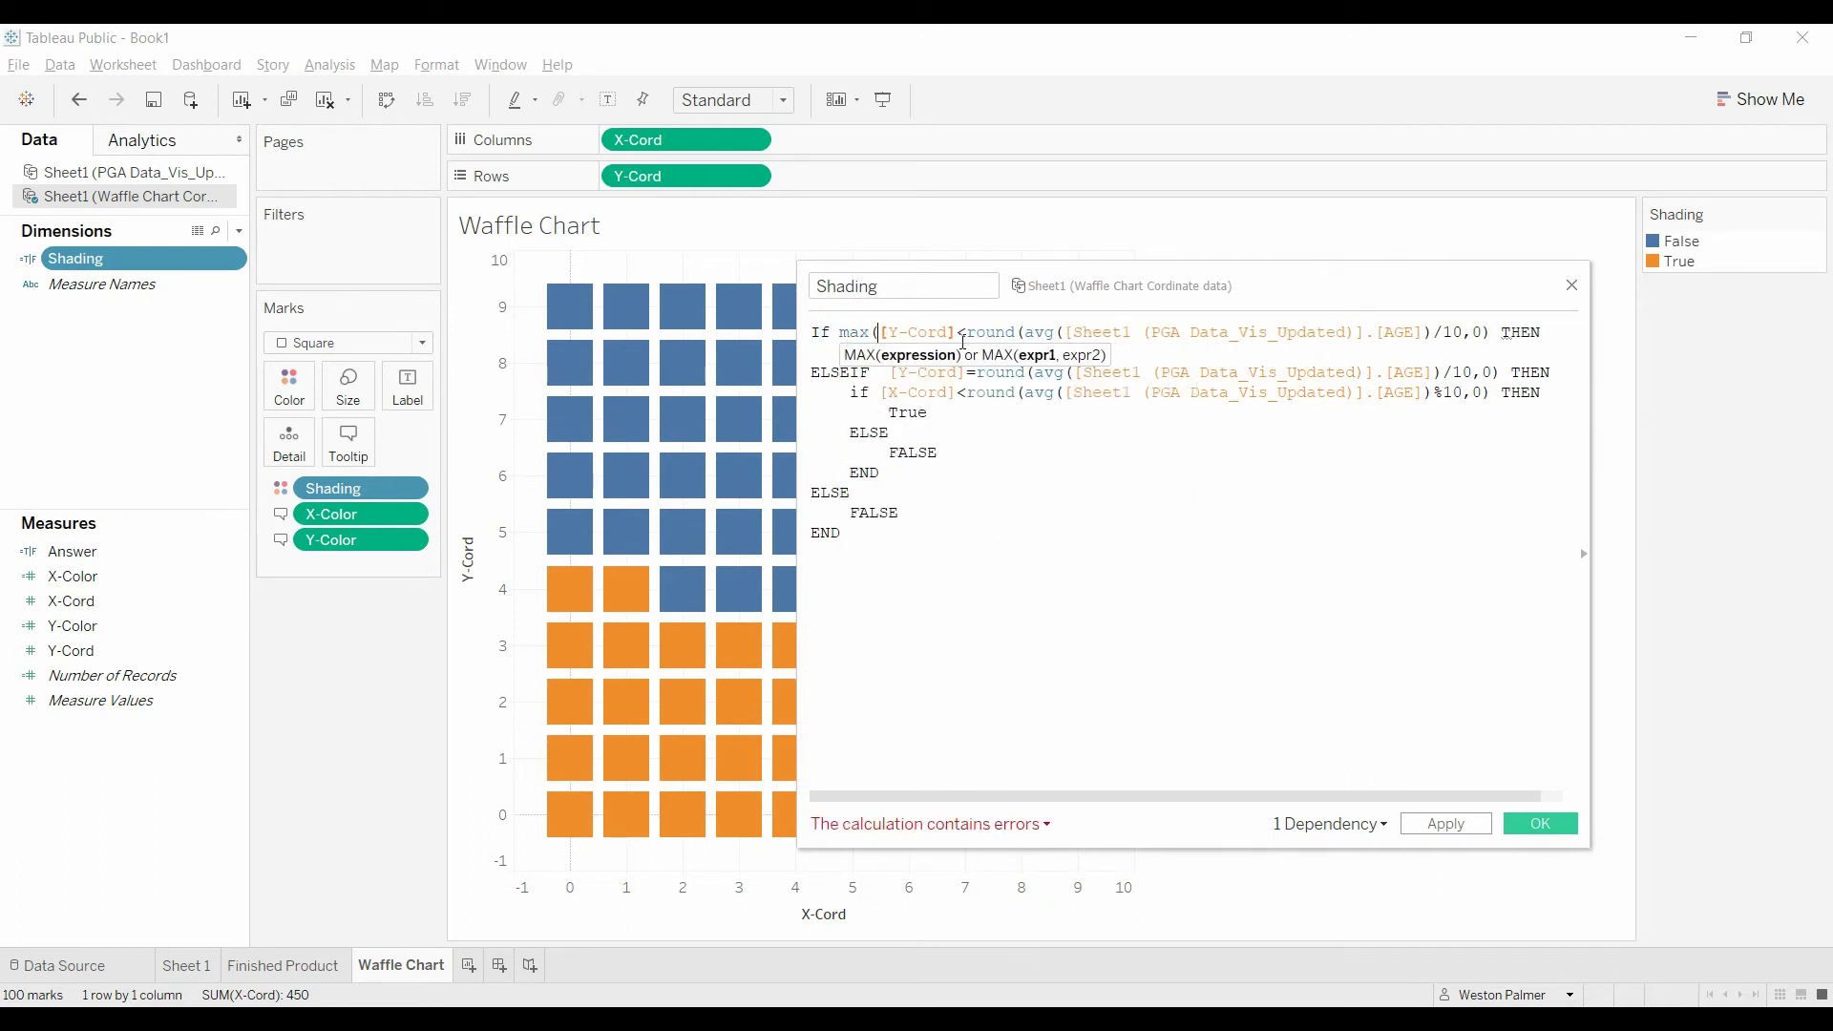
pyautogui.write(')')
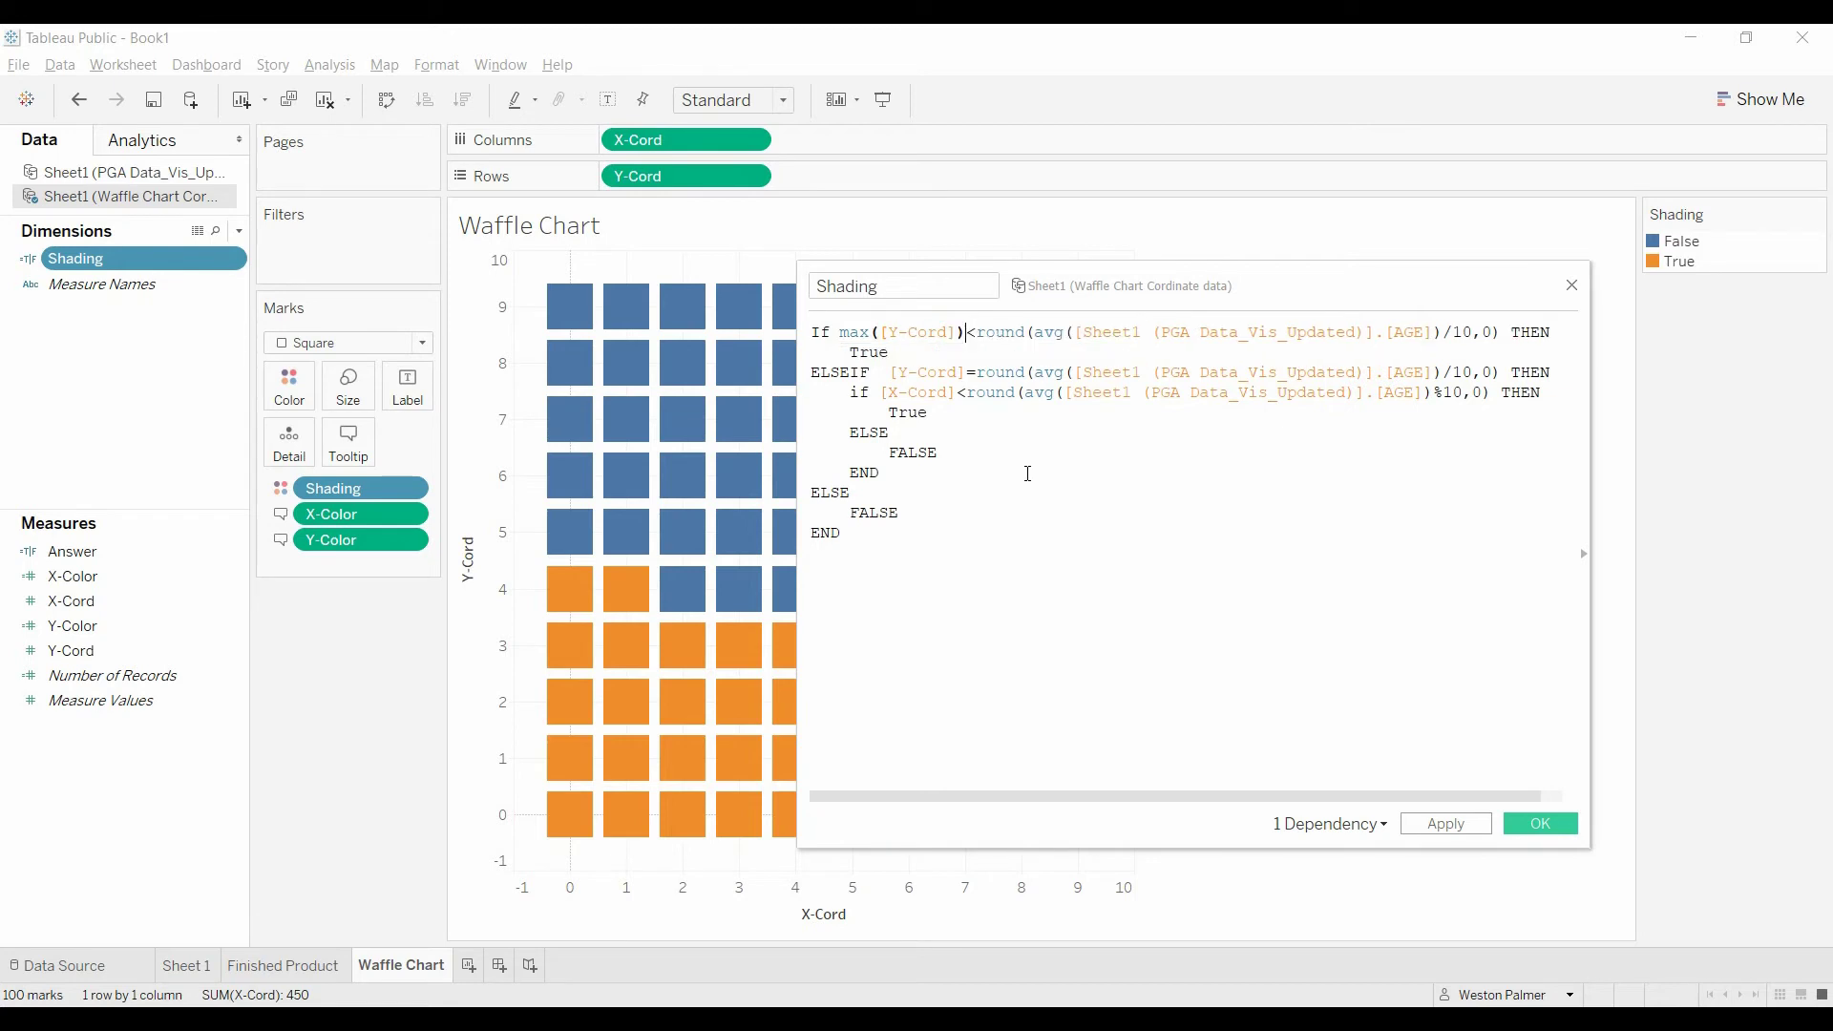
pyautogui.click(888, 371)
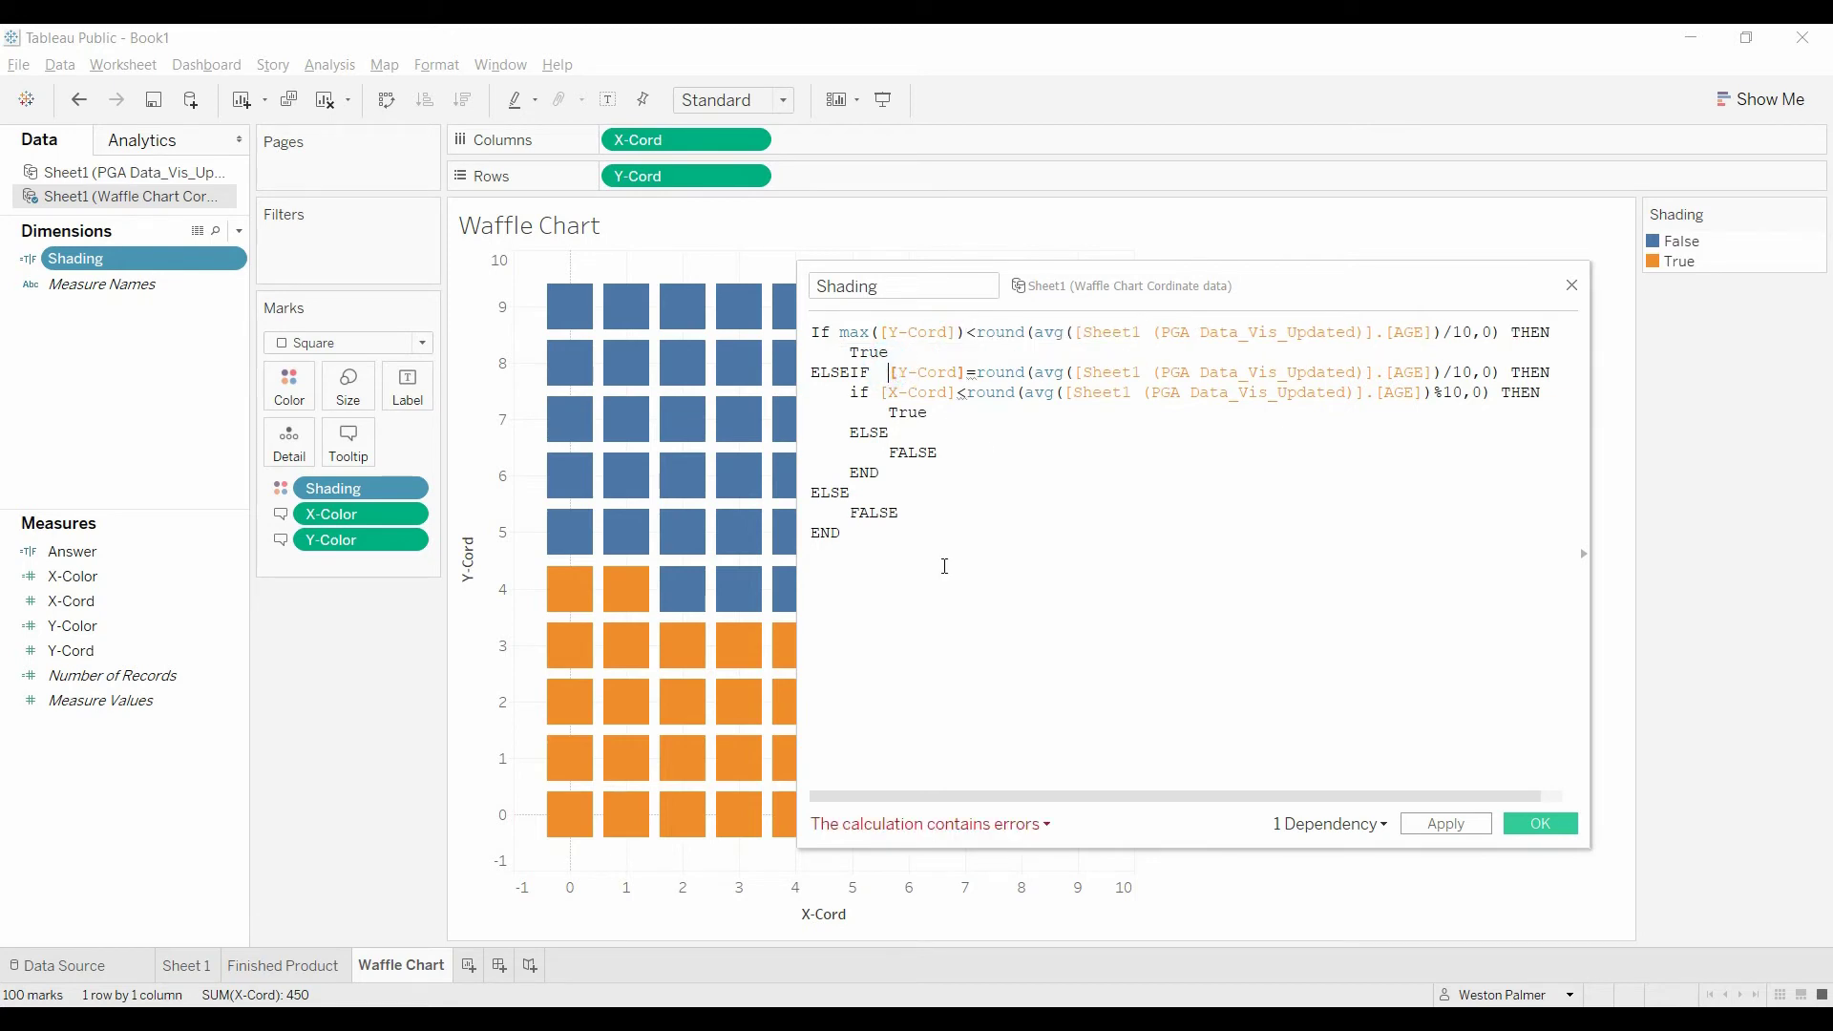
pyautogui.write('max(')
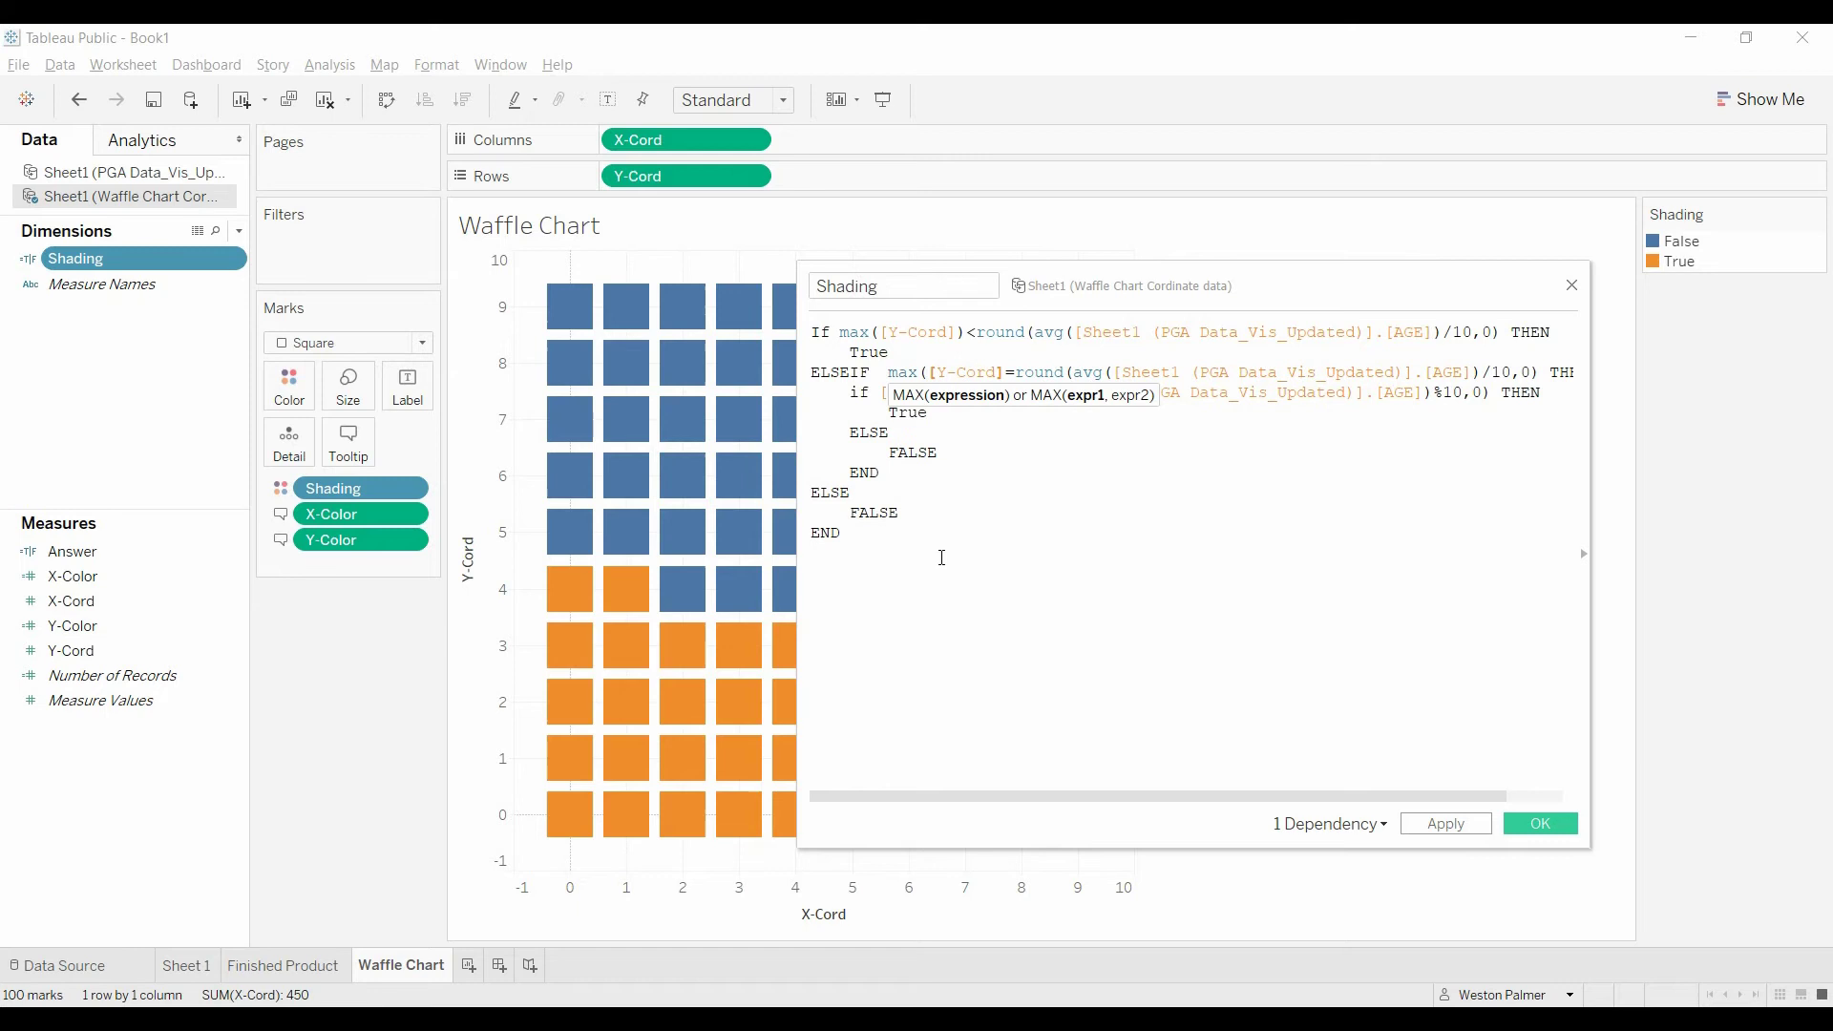
pyautogui.click(1011, 373)
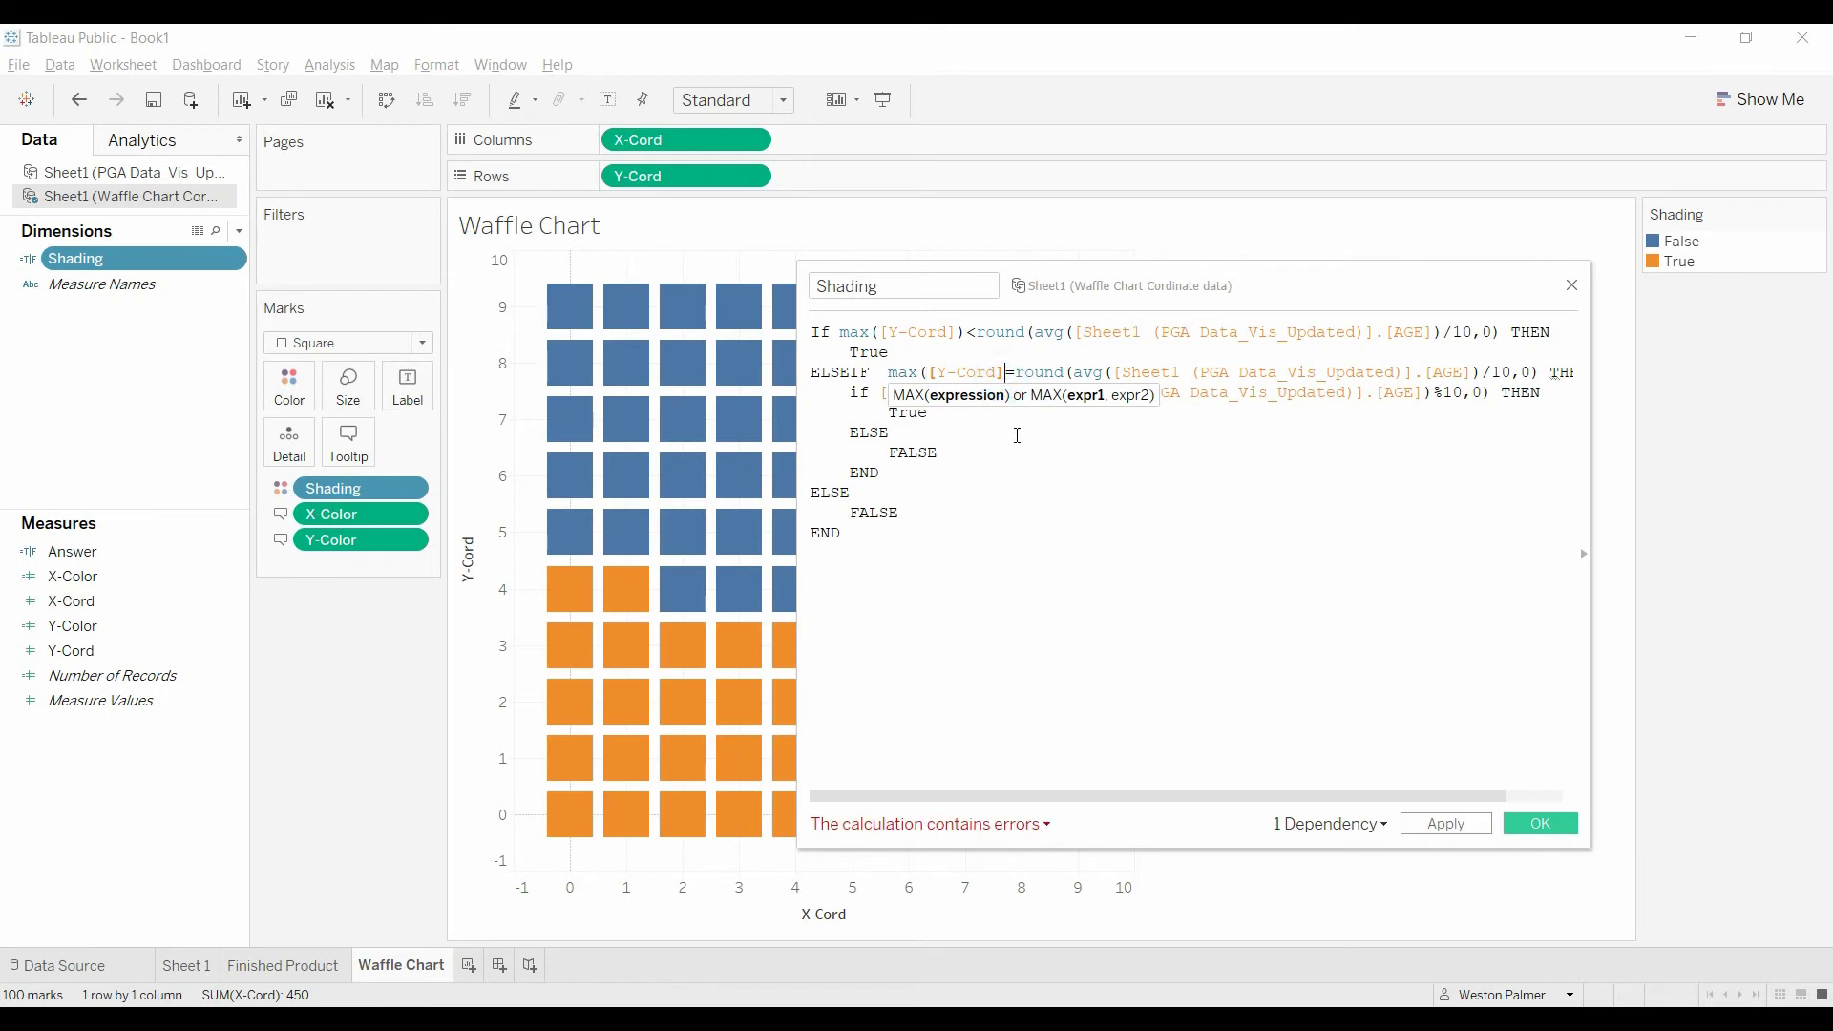
pyautogui.write(')')
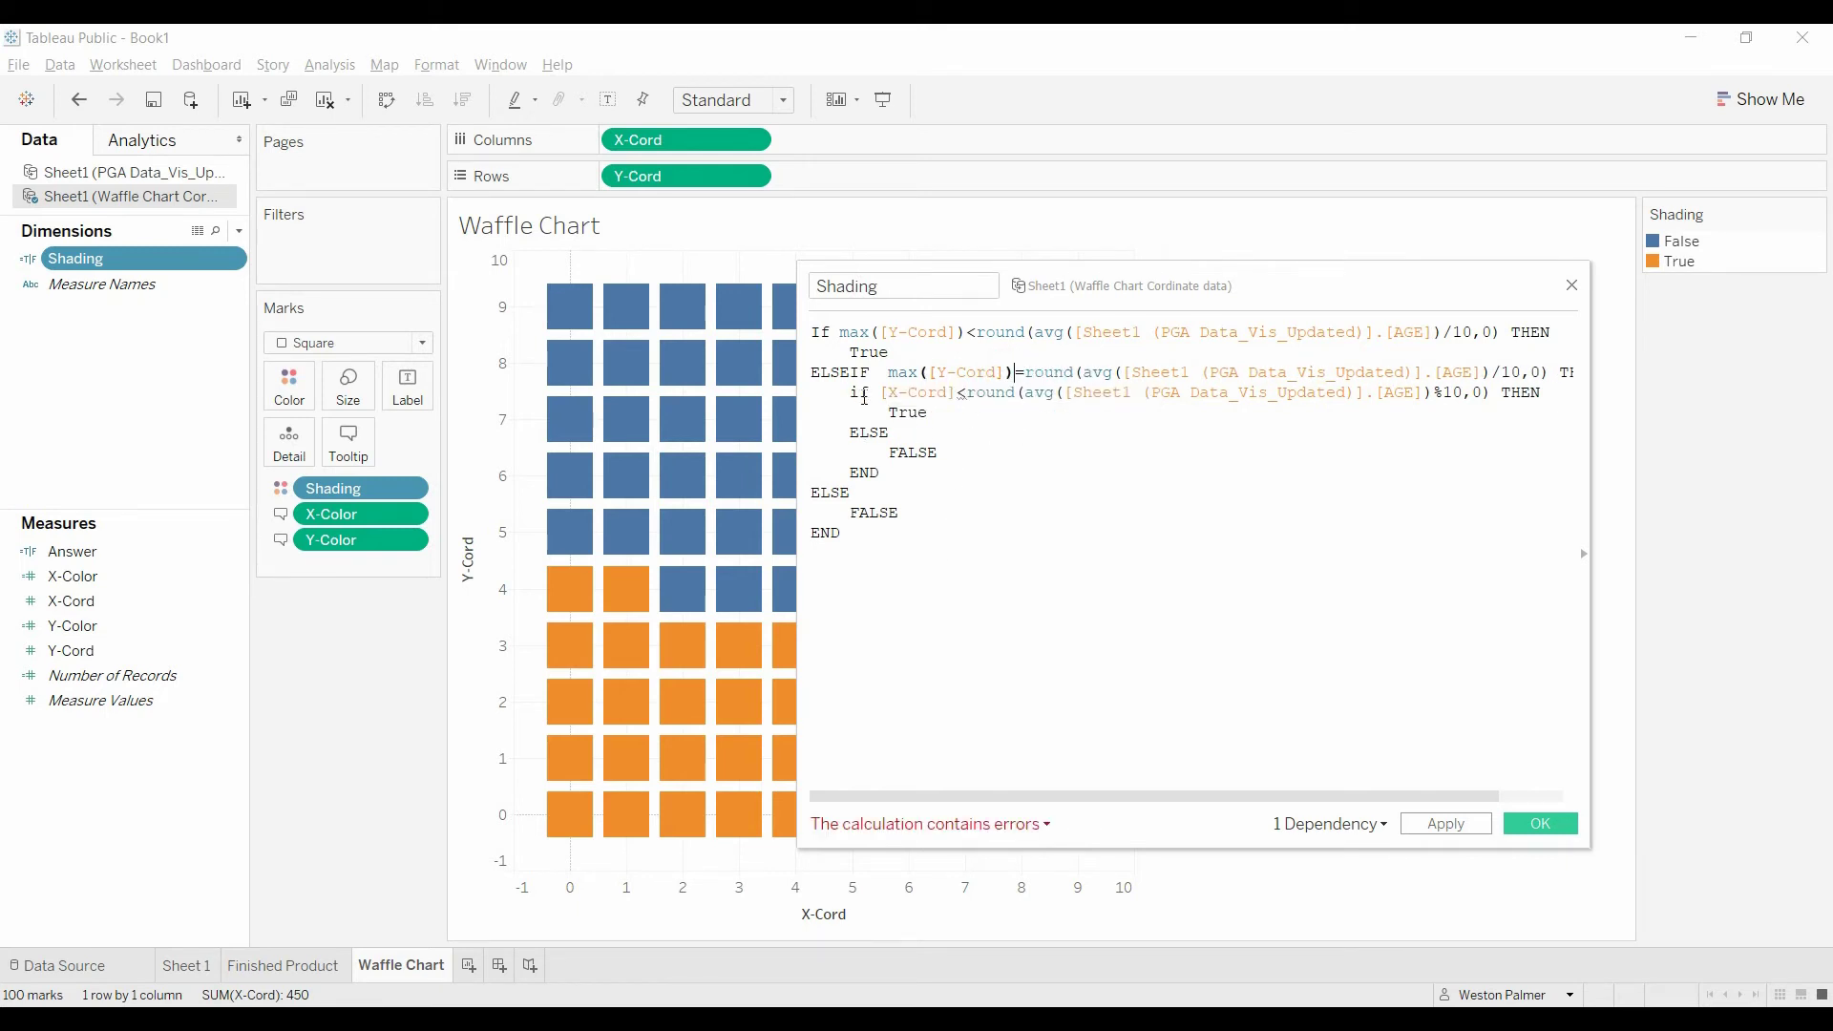
pyautogui.write('max(')
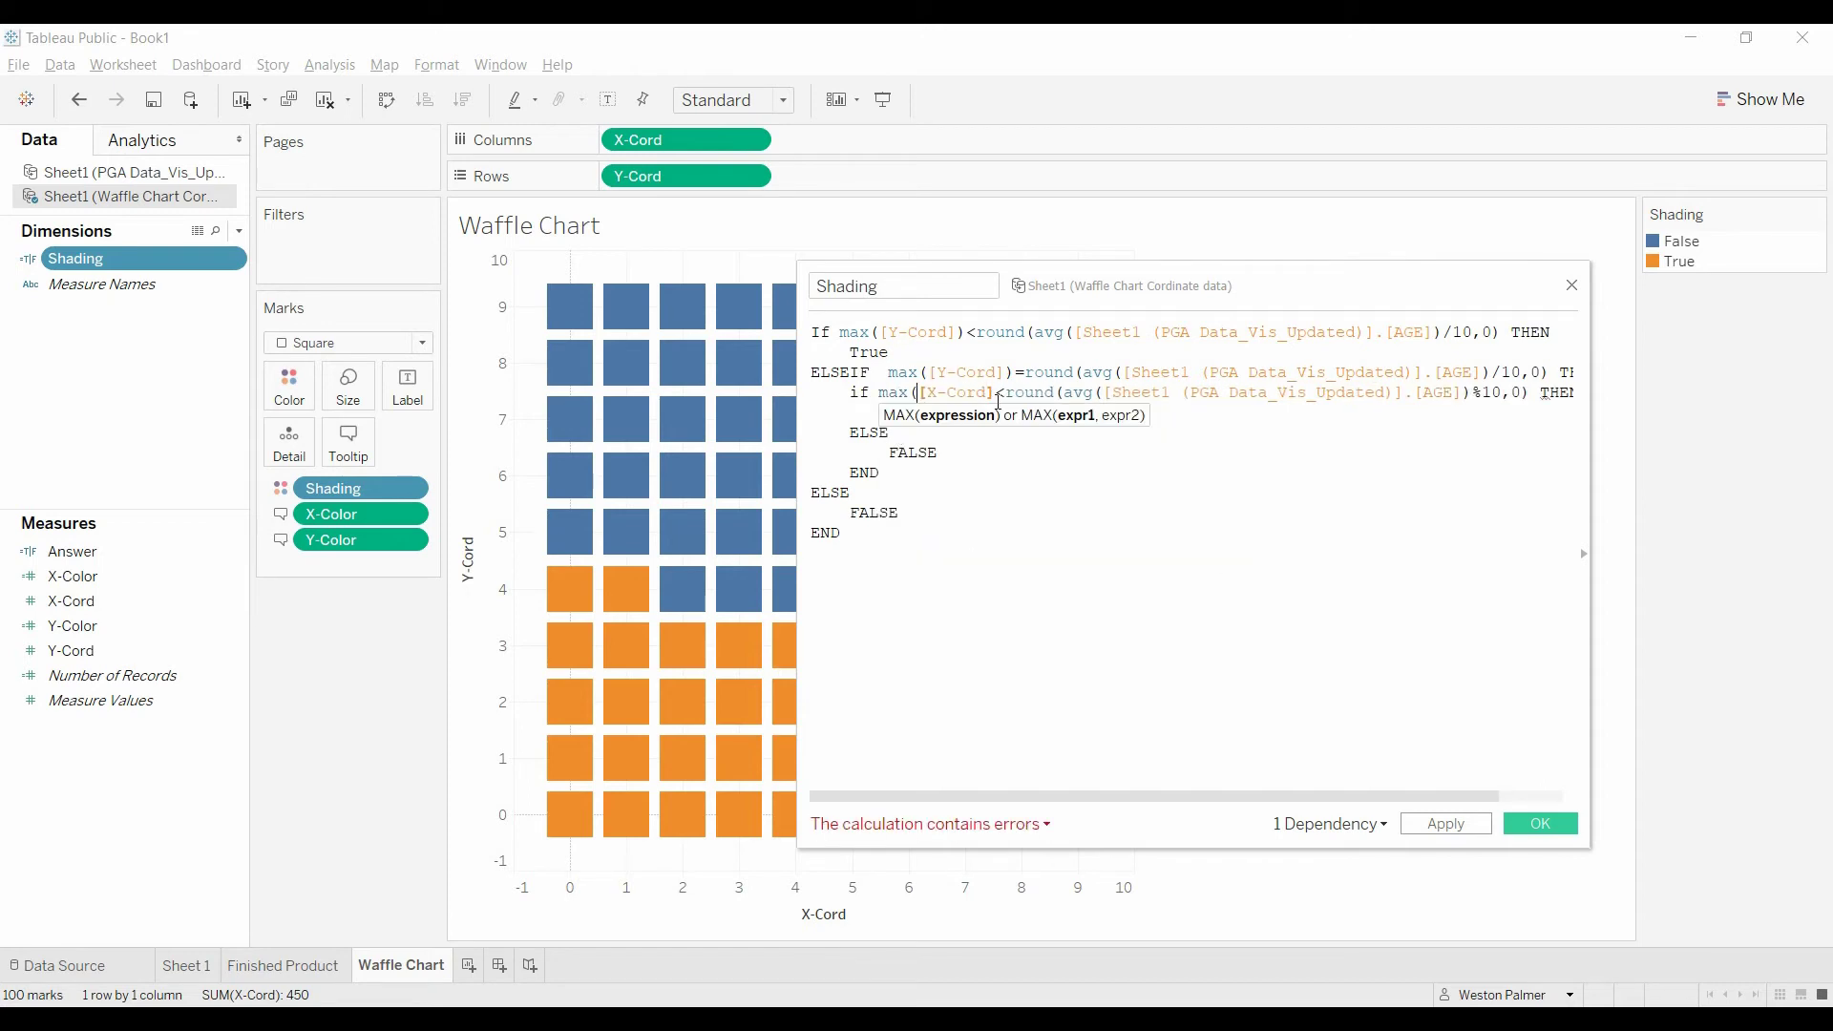
pyautogui.click(995, 393)
pyautogui.write(')')
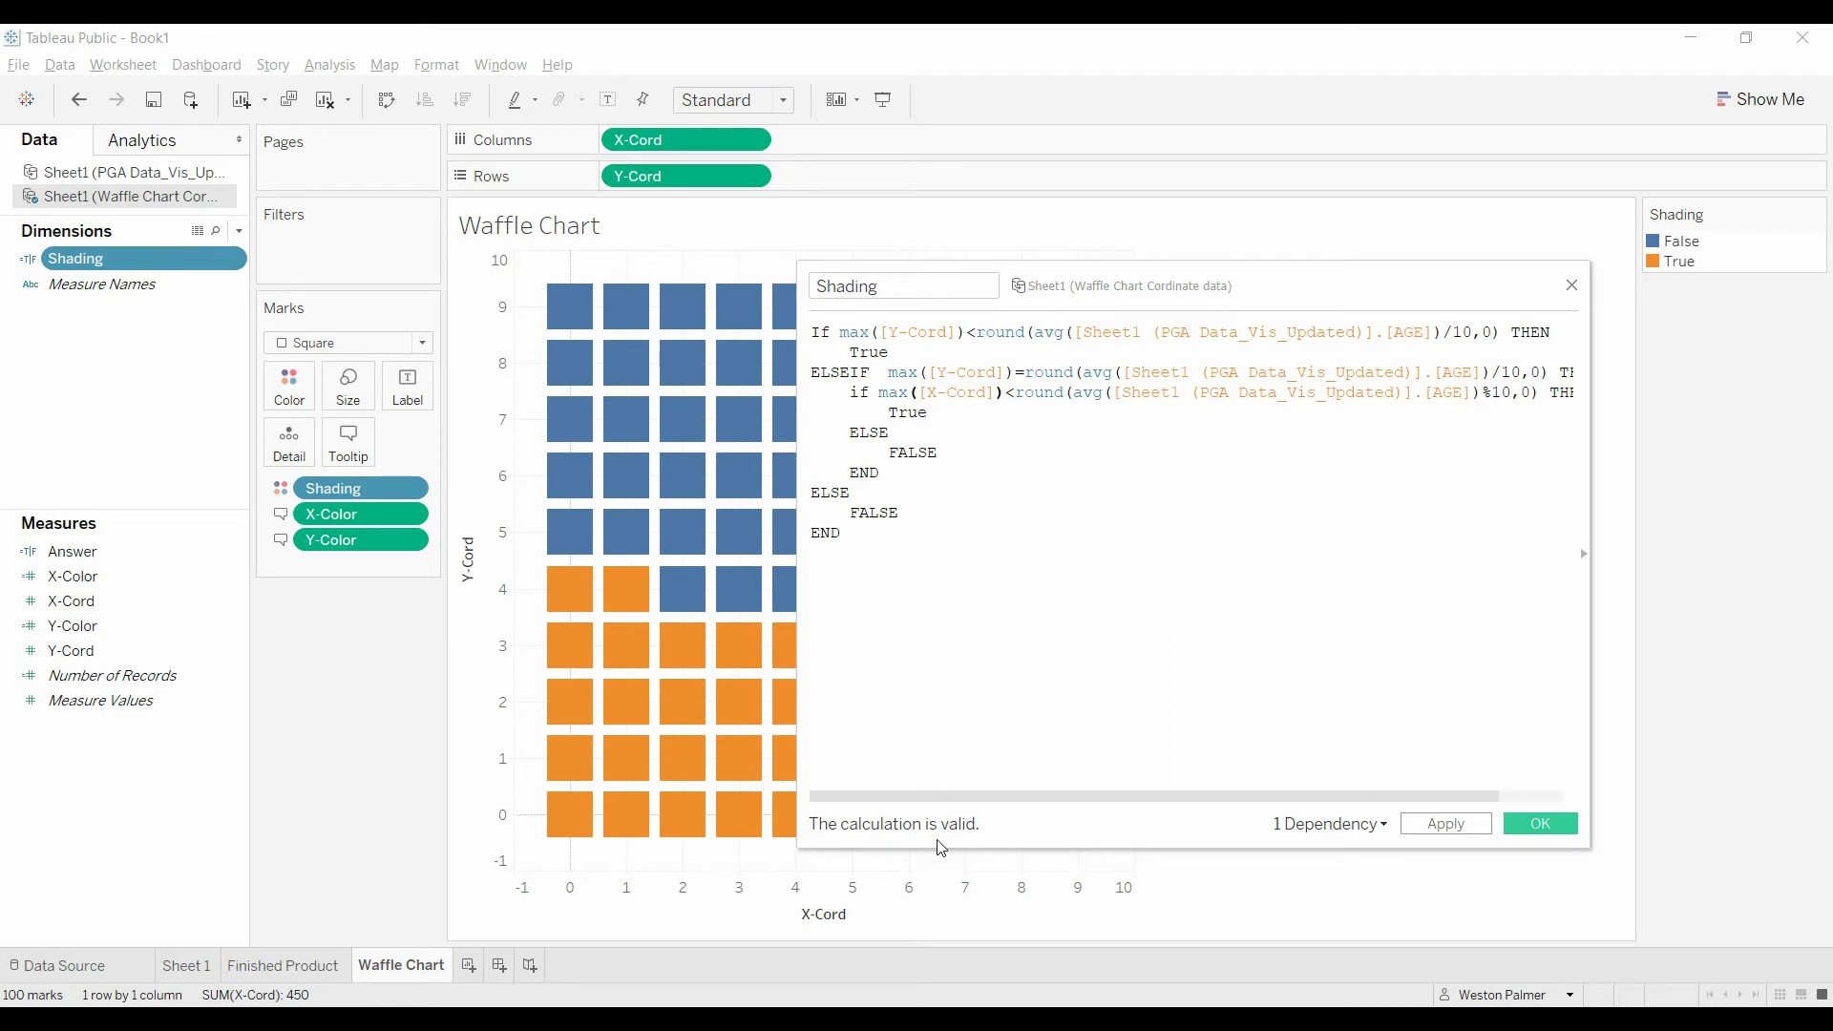
pyautogui.click(1528, 830)
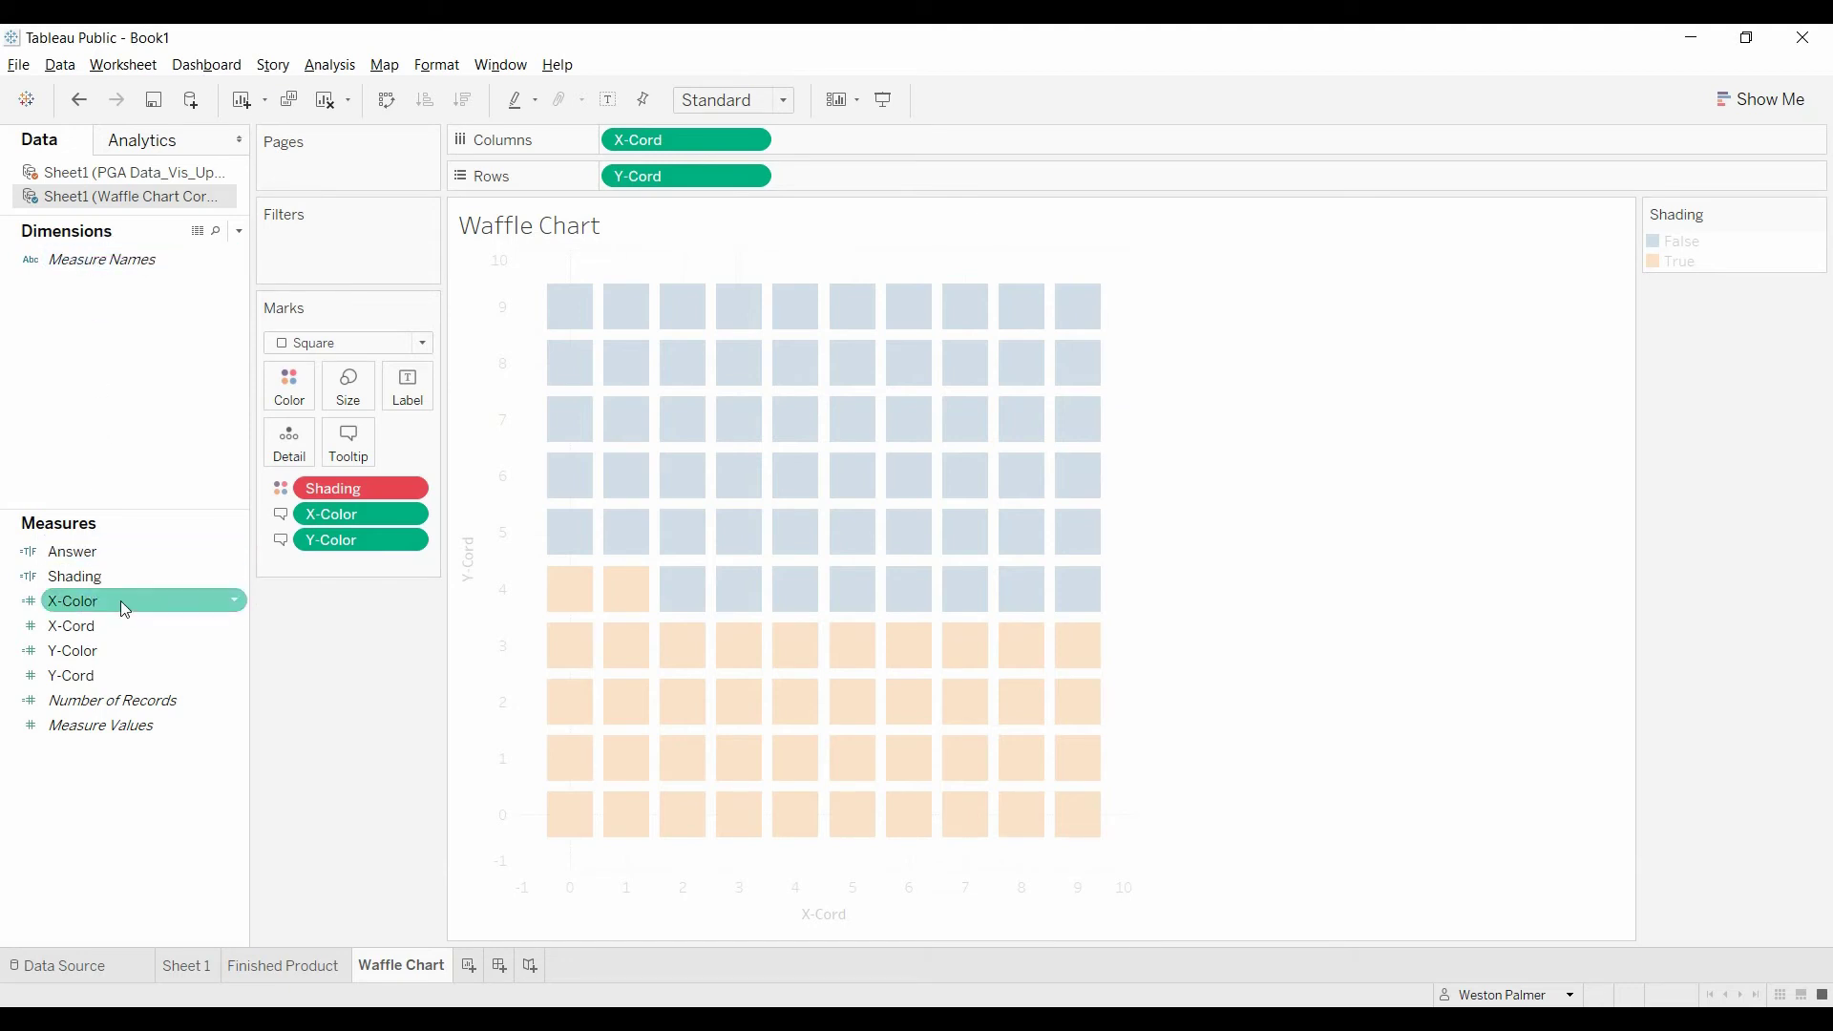
# Put the Shading measure on Color so the squares show AGG(Shading) in orange and blue
pyautogui.moveTo(74, 577)
pyautogui.mouseDown()
pyautogui.moveTo(270, 489)
pyautogui.moveTo(268, 408)
pyautogui.moveTo(250, 413)
pyautogui.mouseUp()
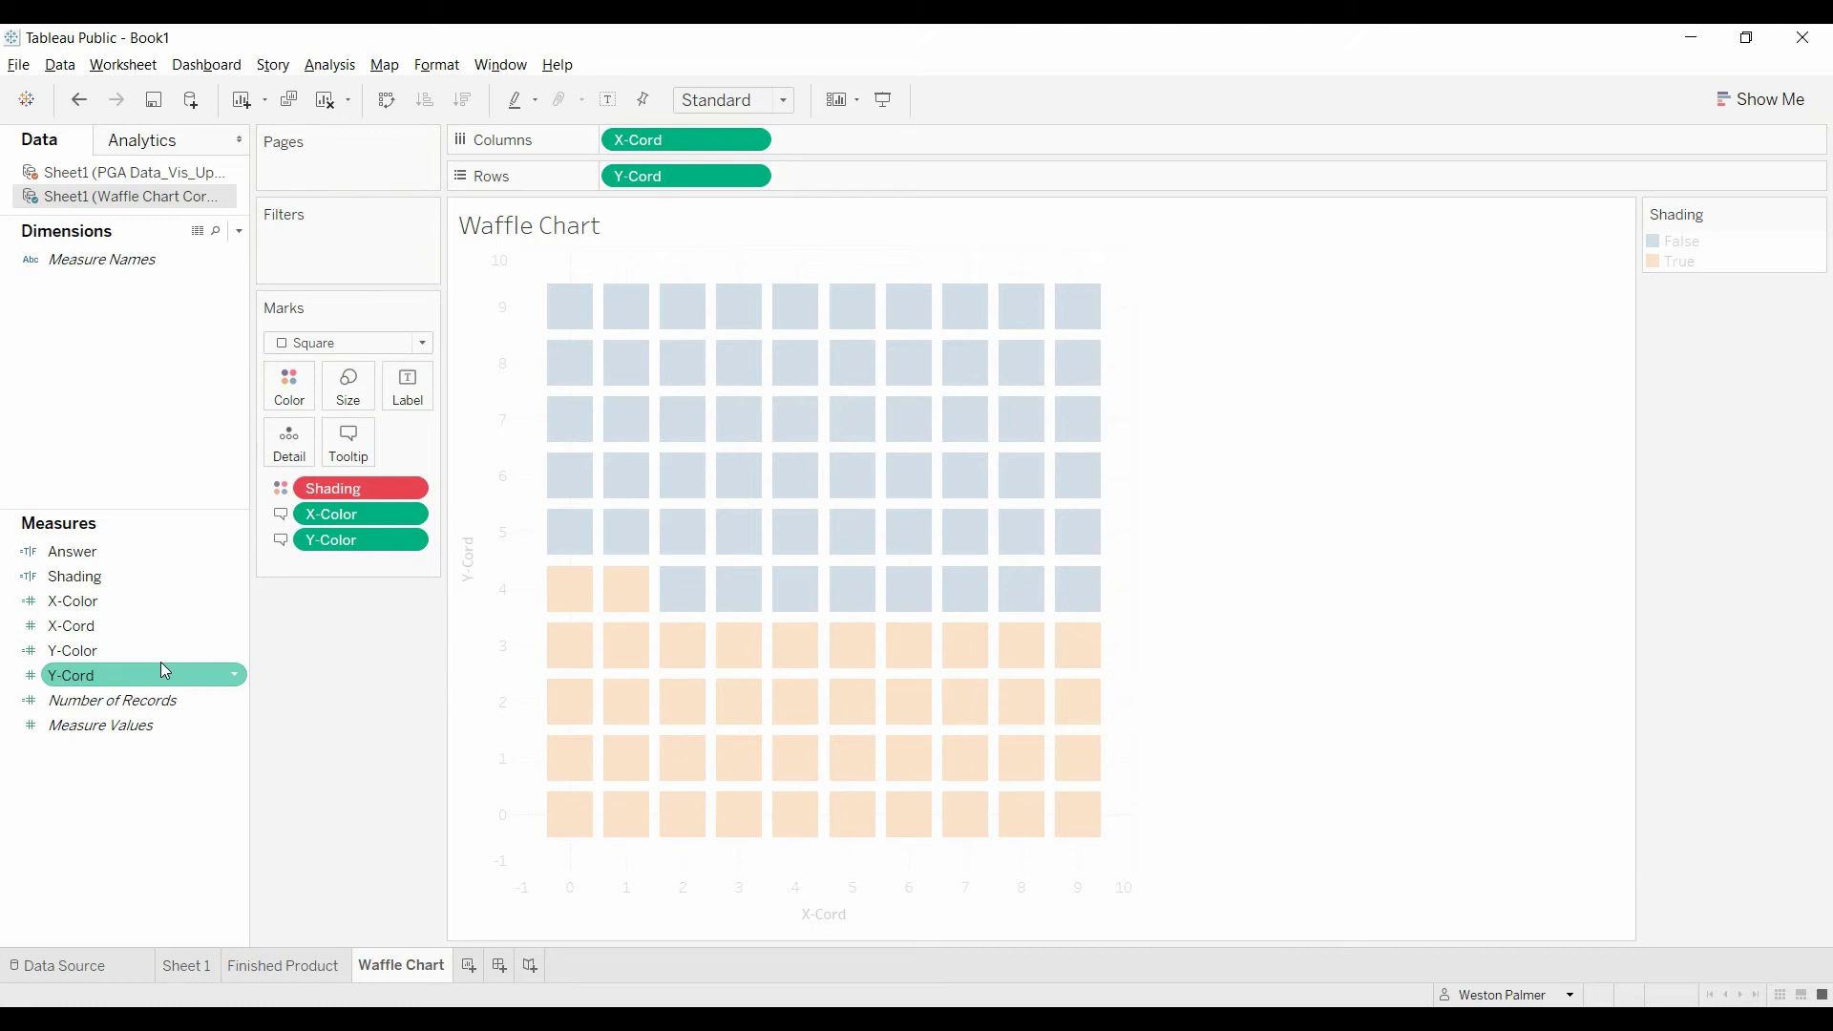
pyautogui.click(96, 573)
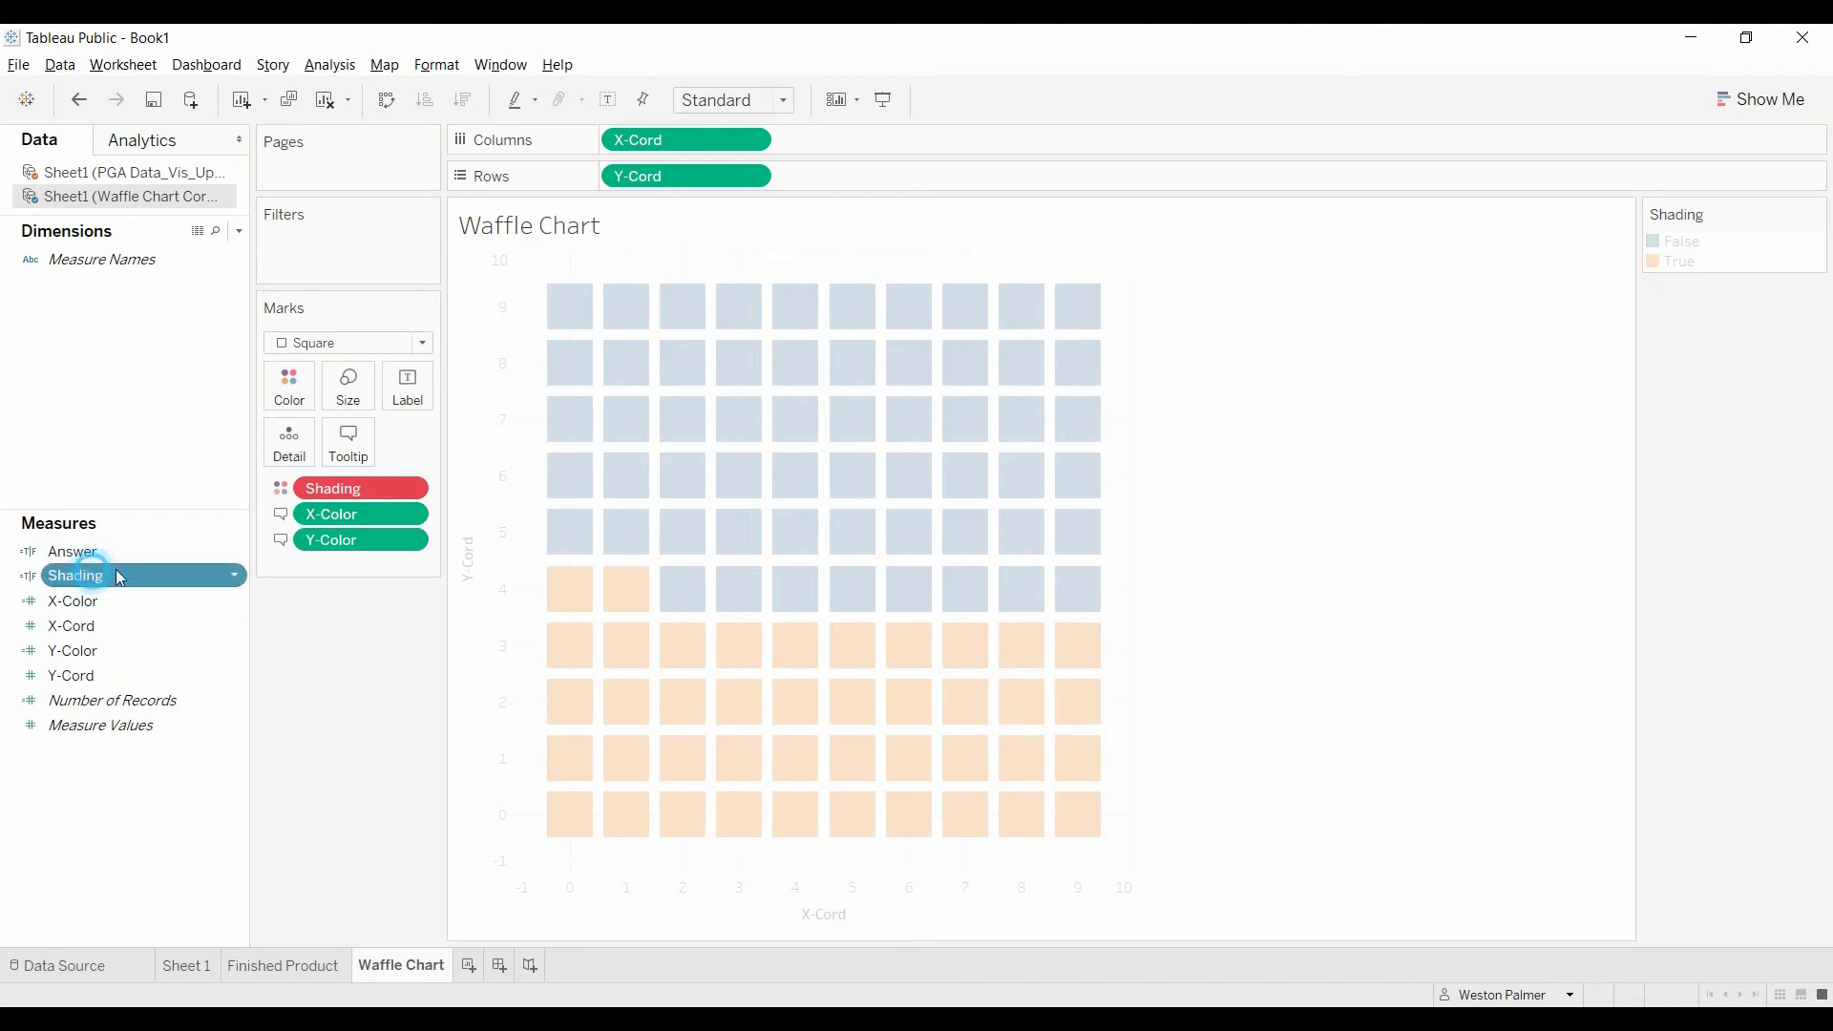
pyautogui.moveTo(120, 578); pyautogui.dragTo(287, 394)
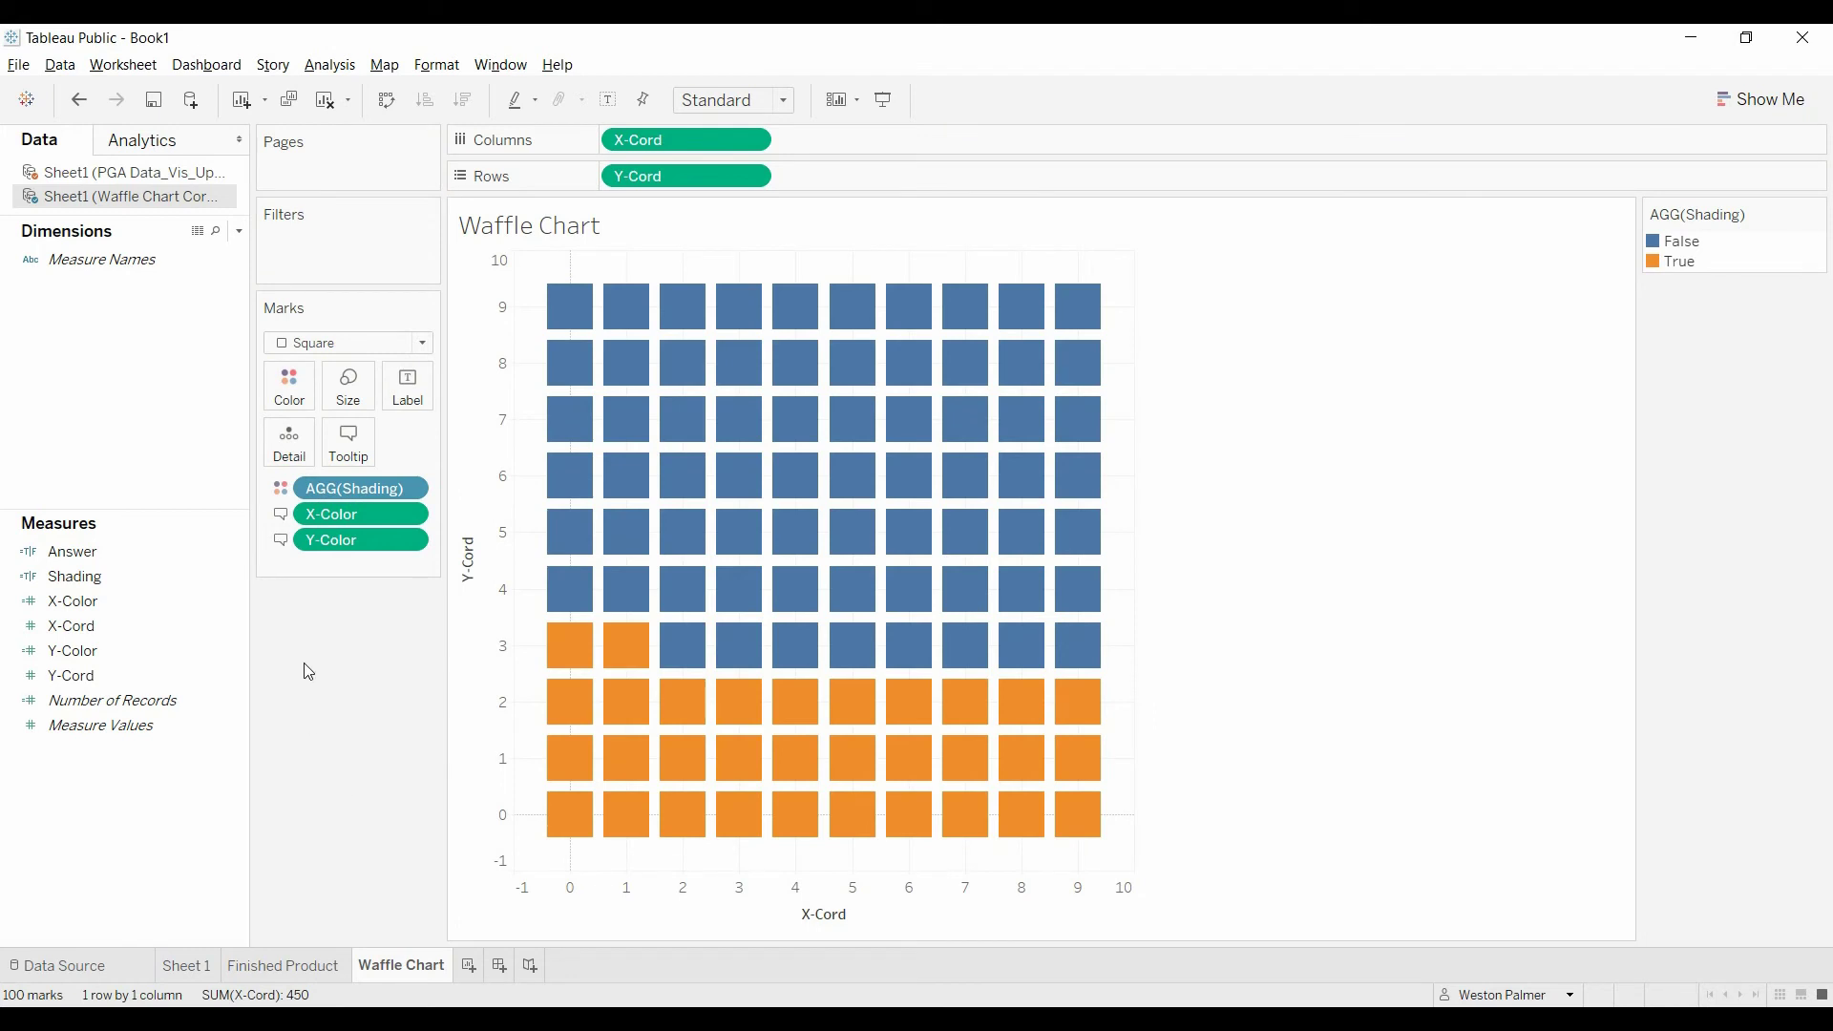
# Add a Player filter from the PGA data source that keeps only the first player
pyautogui.click(156, 178)
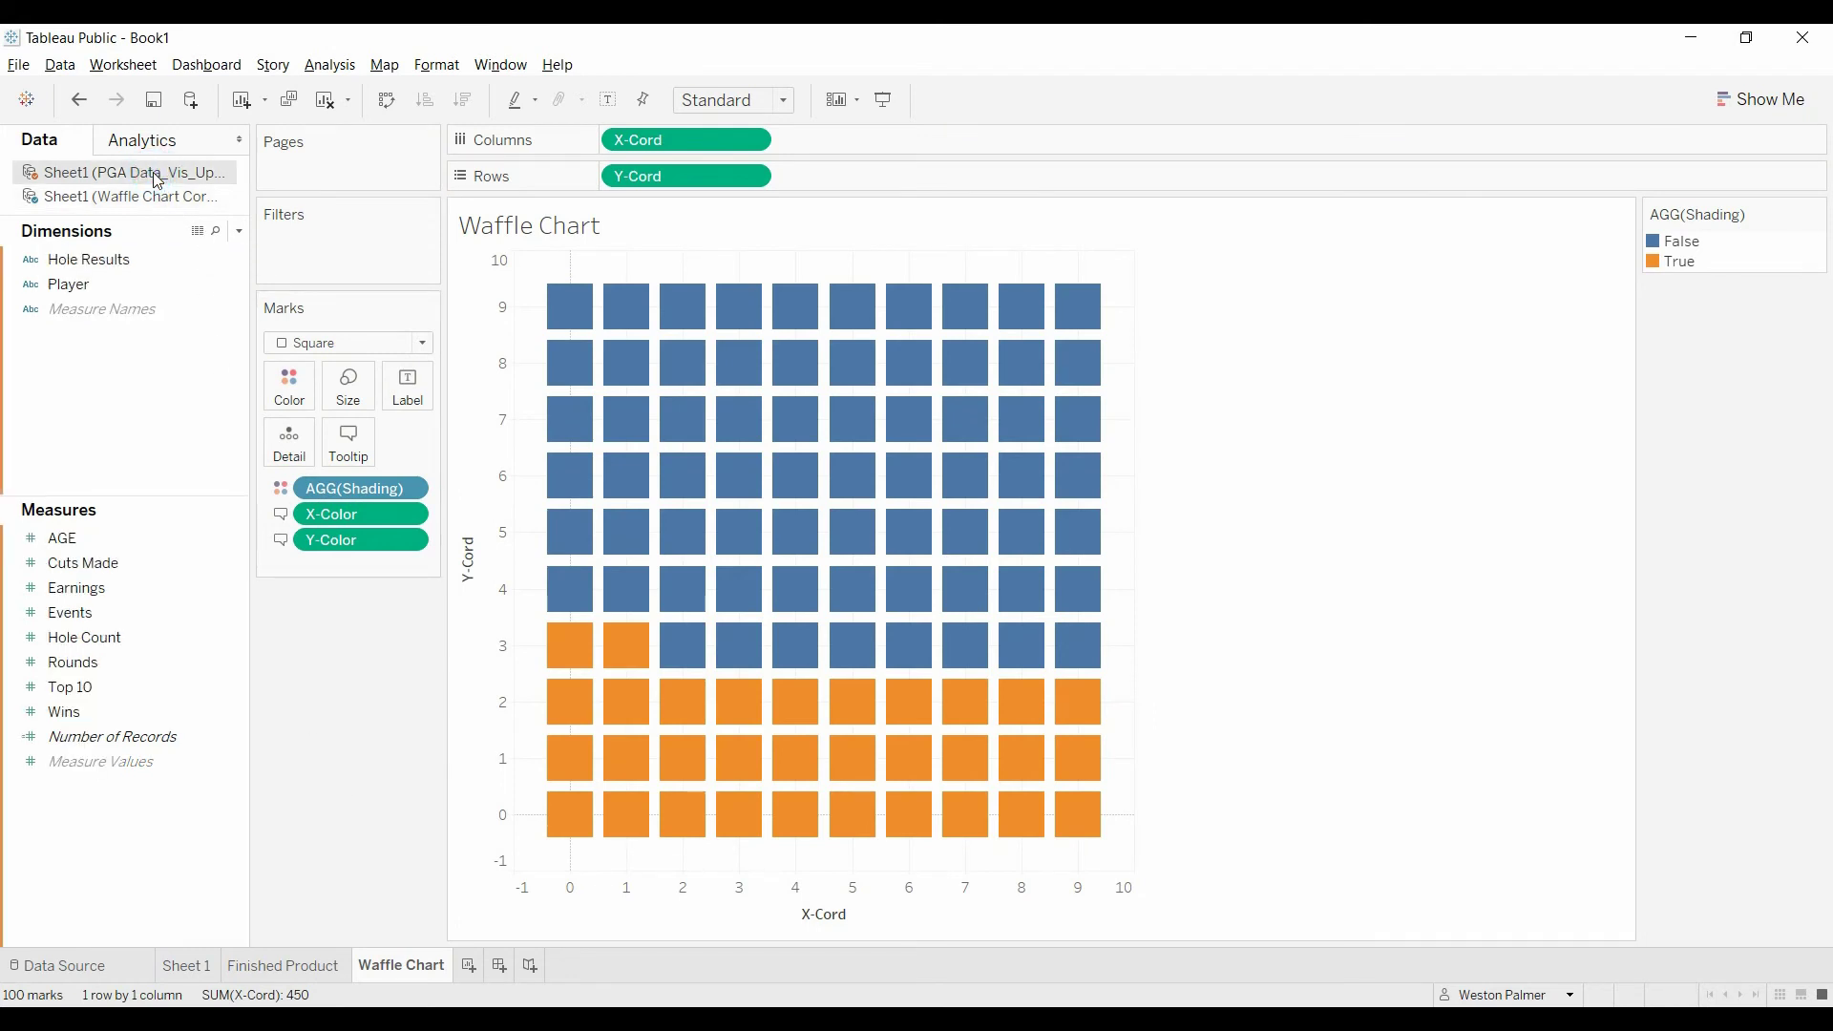
pyautogui.click(76, 292)
pyautogui.moveTo(79, 296); pyautogui.dragTo(301, 268)
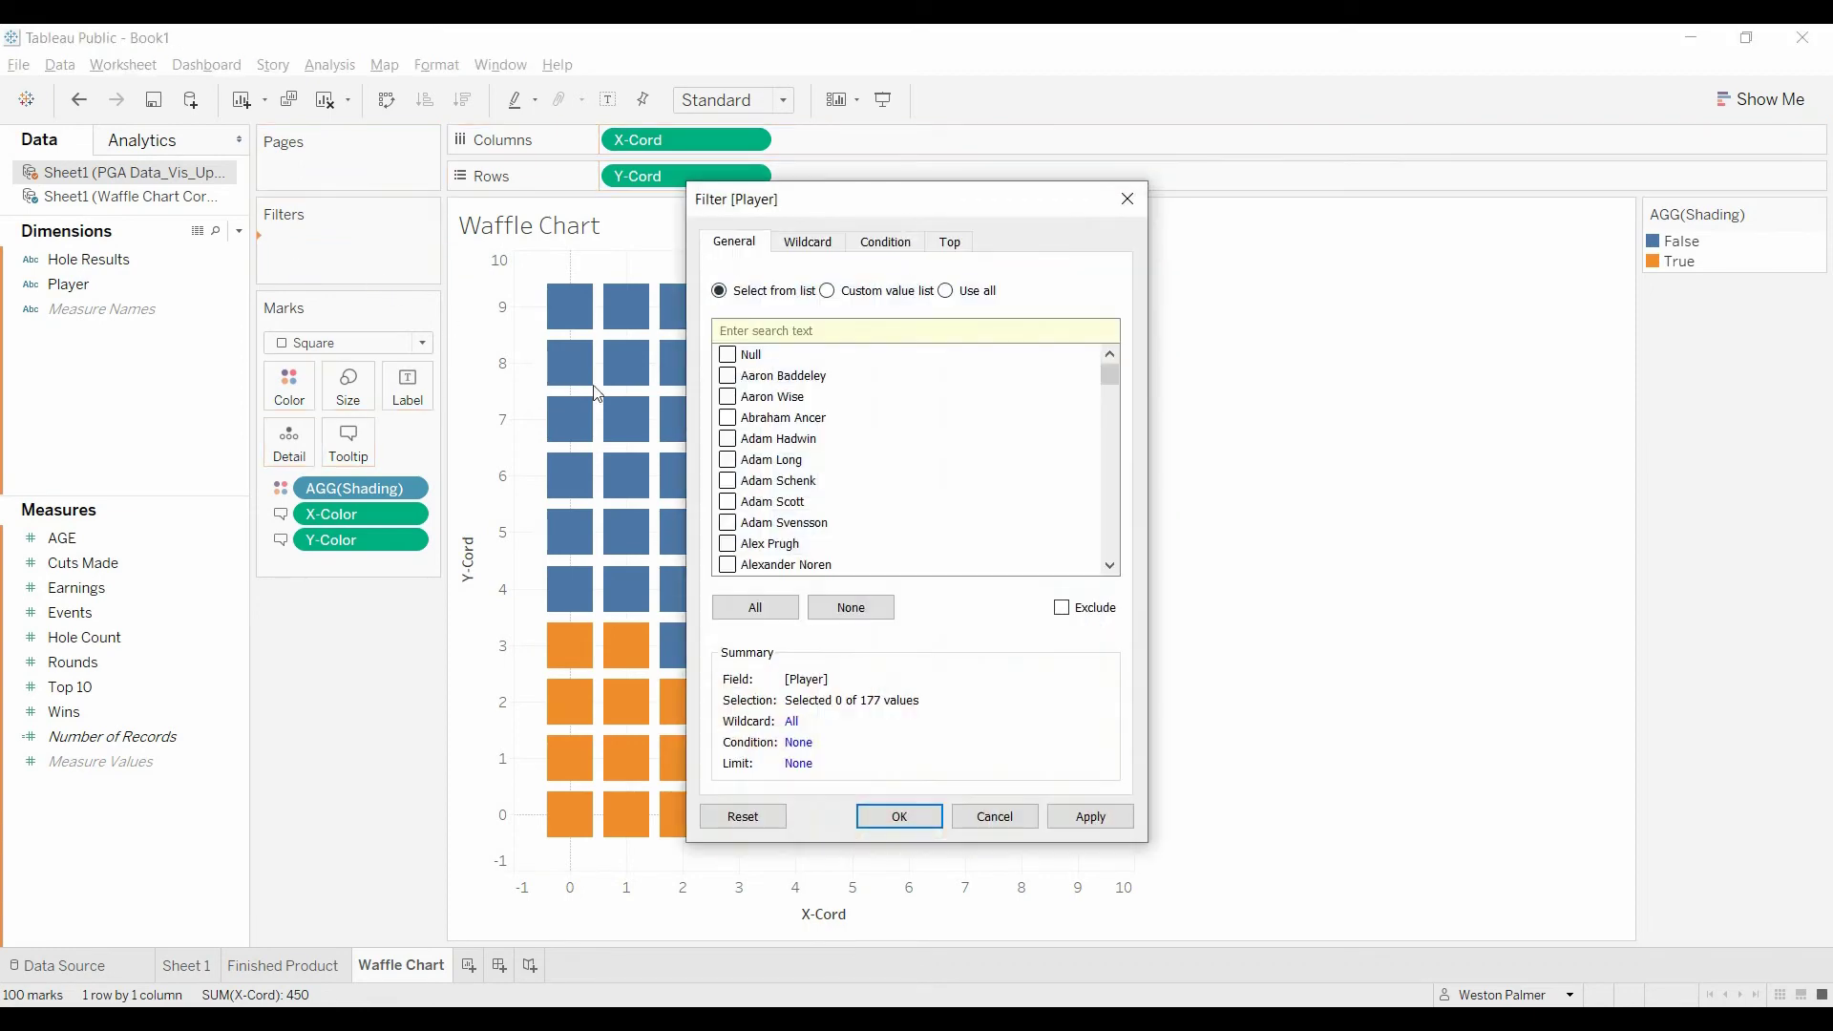
pyautogui.click(737, 394)
pyautogui.click(728, 377)
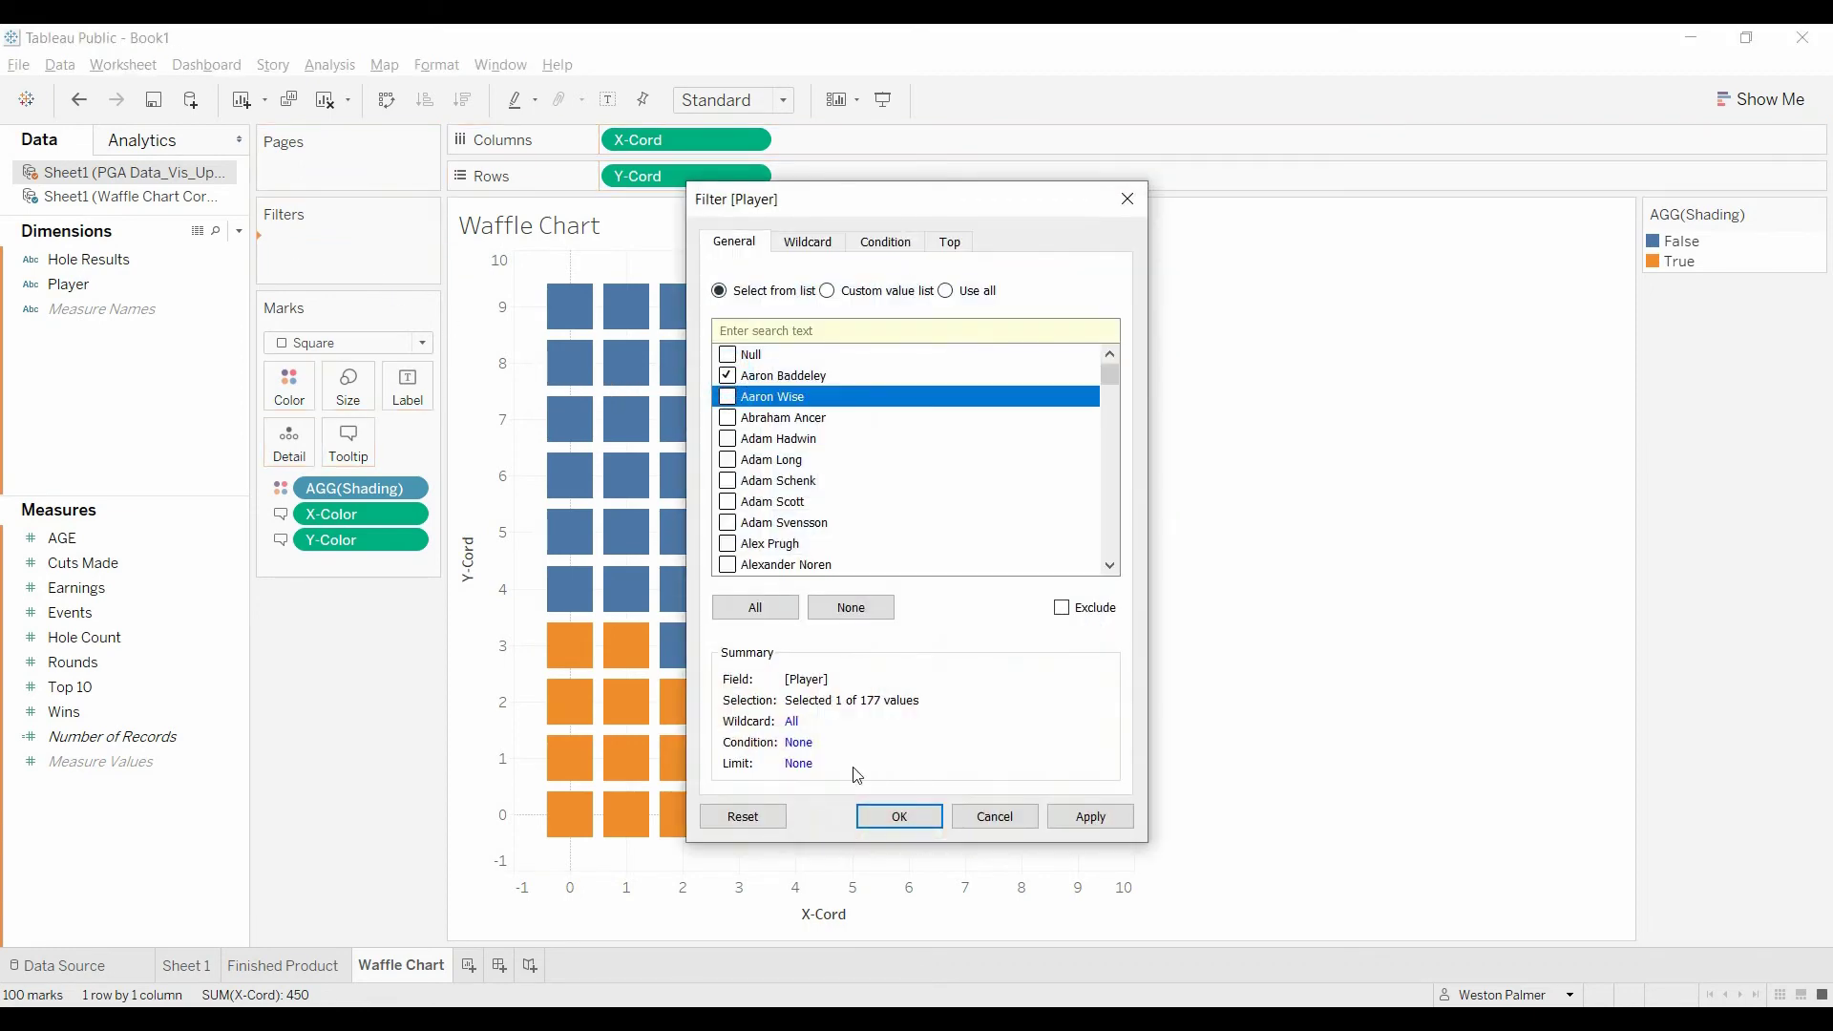
pyautogui.click(917, 816)
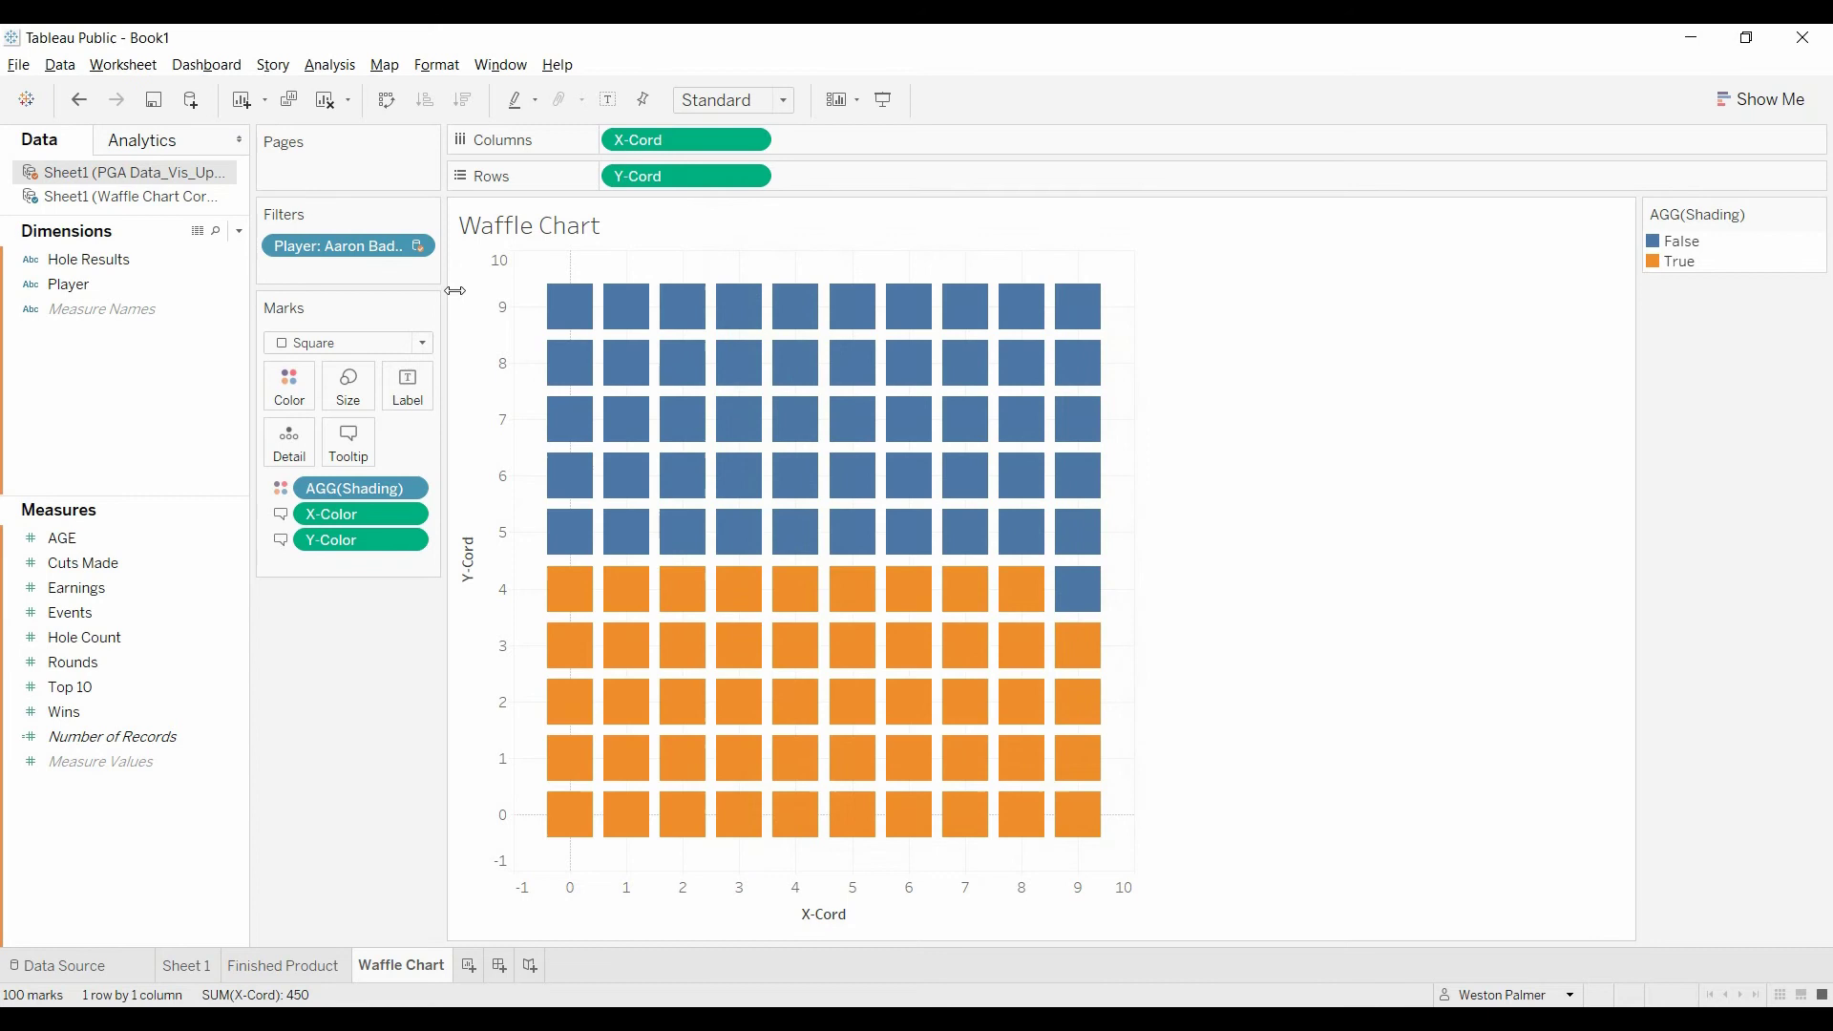
# Show the Player filter beside the chart as a Single Value (dropdown) card
pyautogui.click(420, 248)
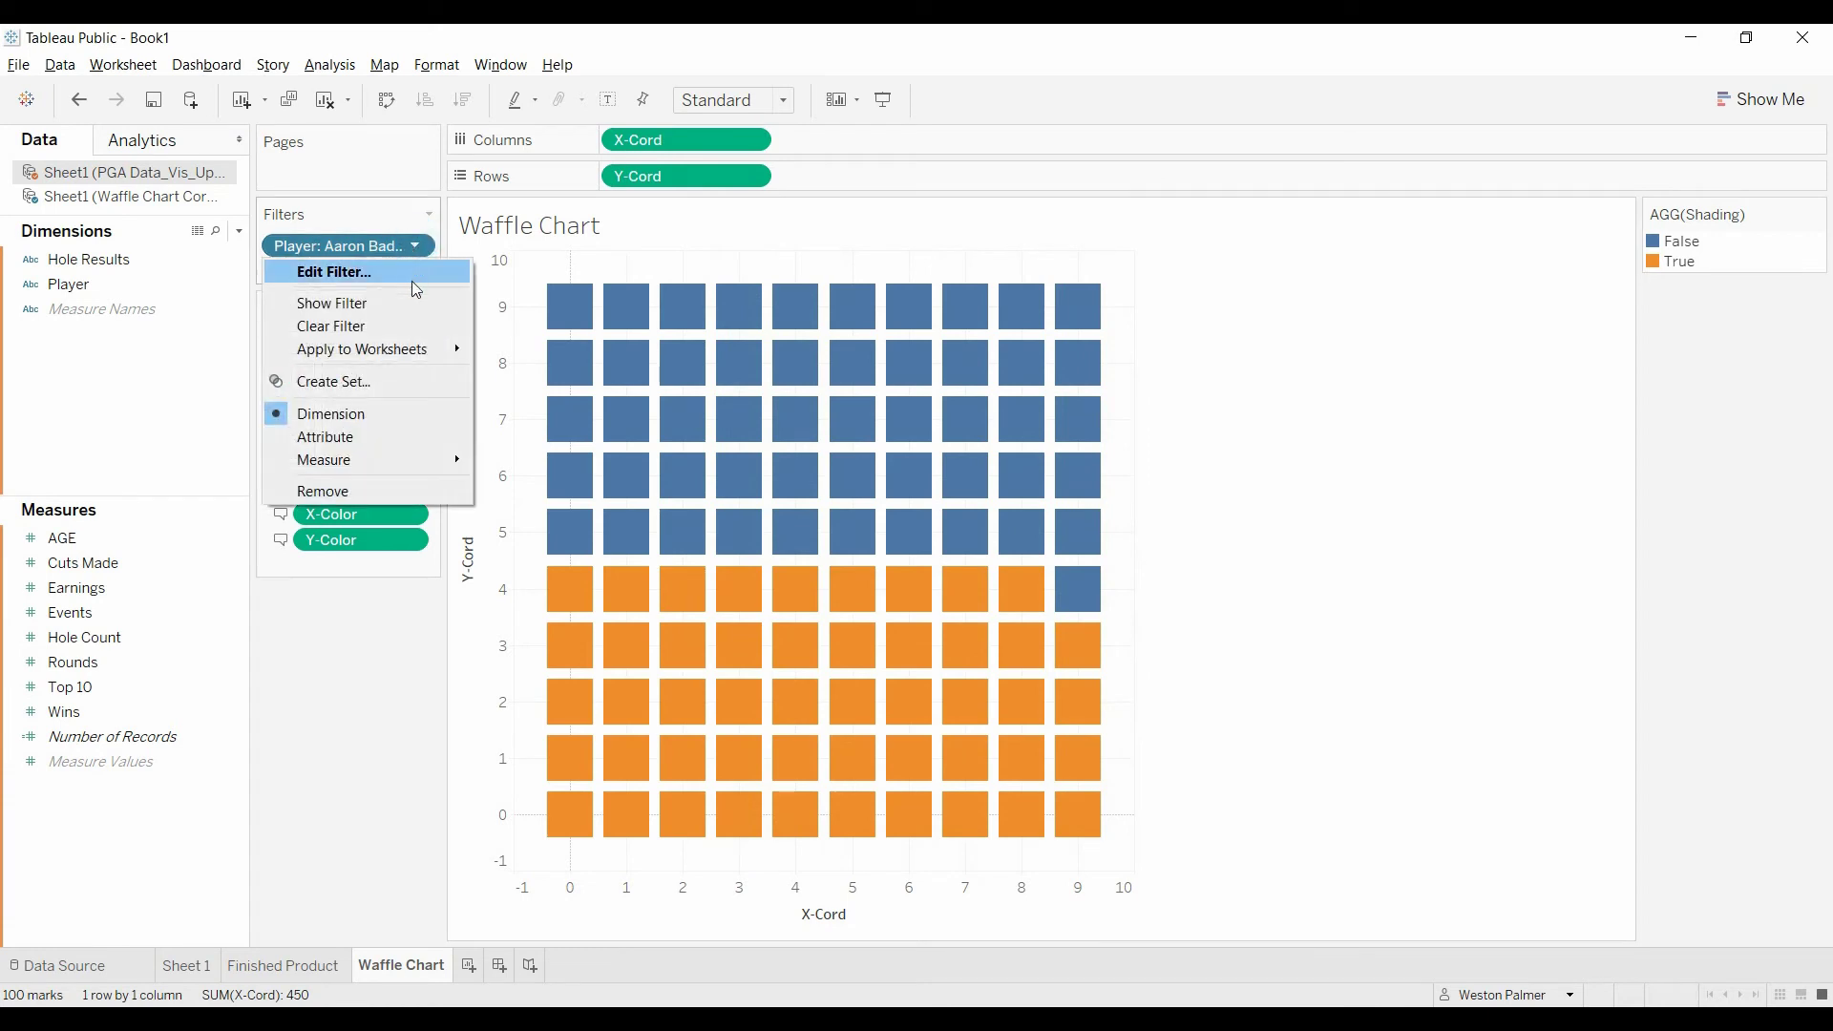
pyautogui.click(315, 302)
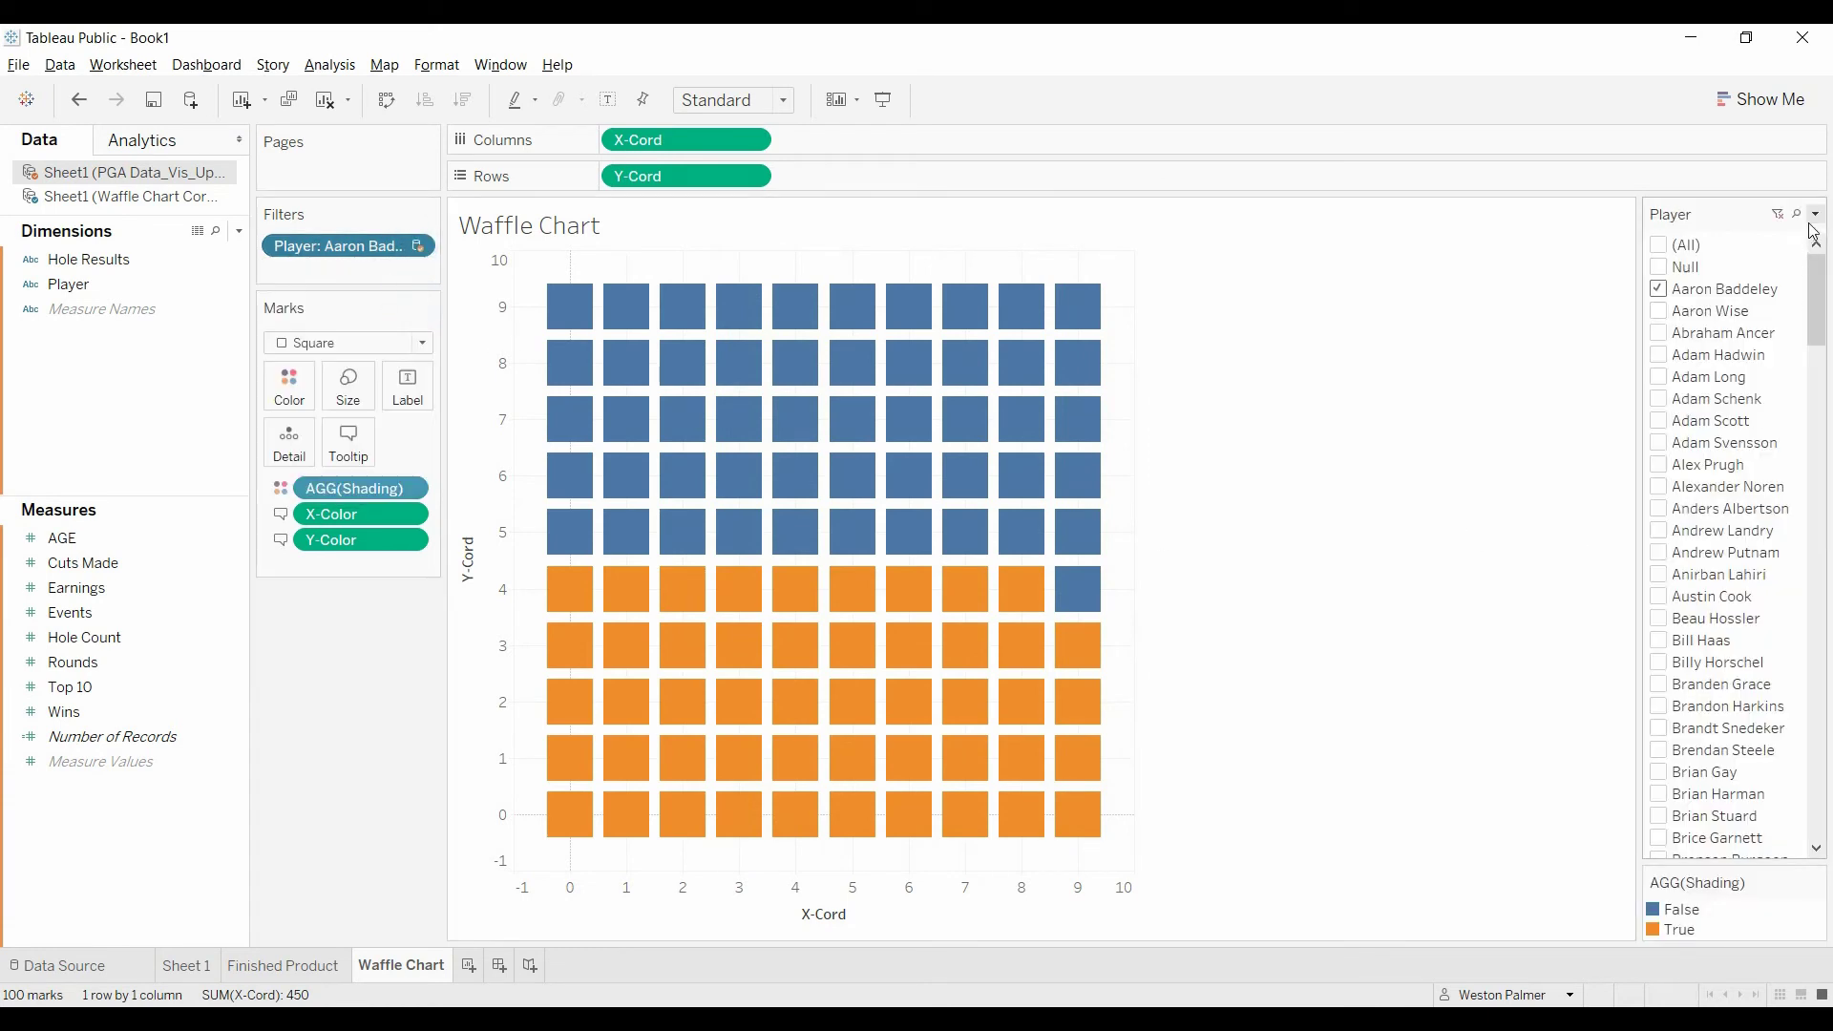
pyautogui.click(1814, 213)
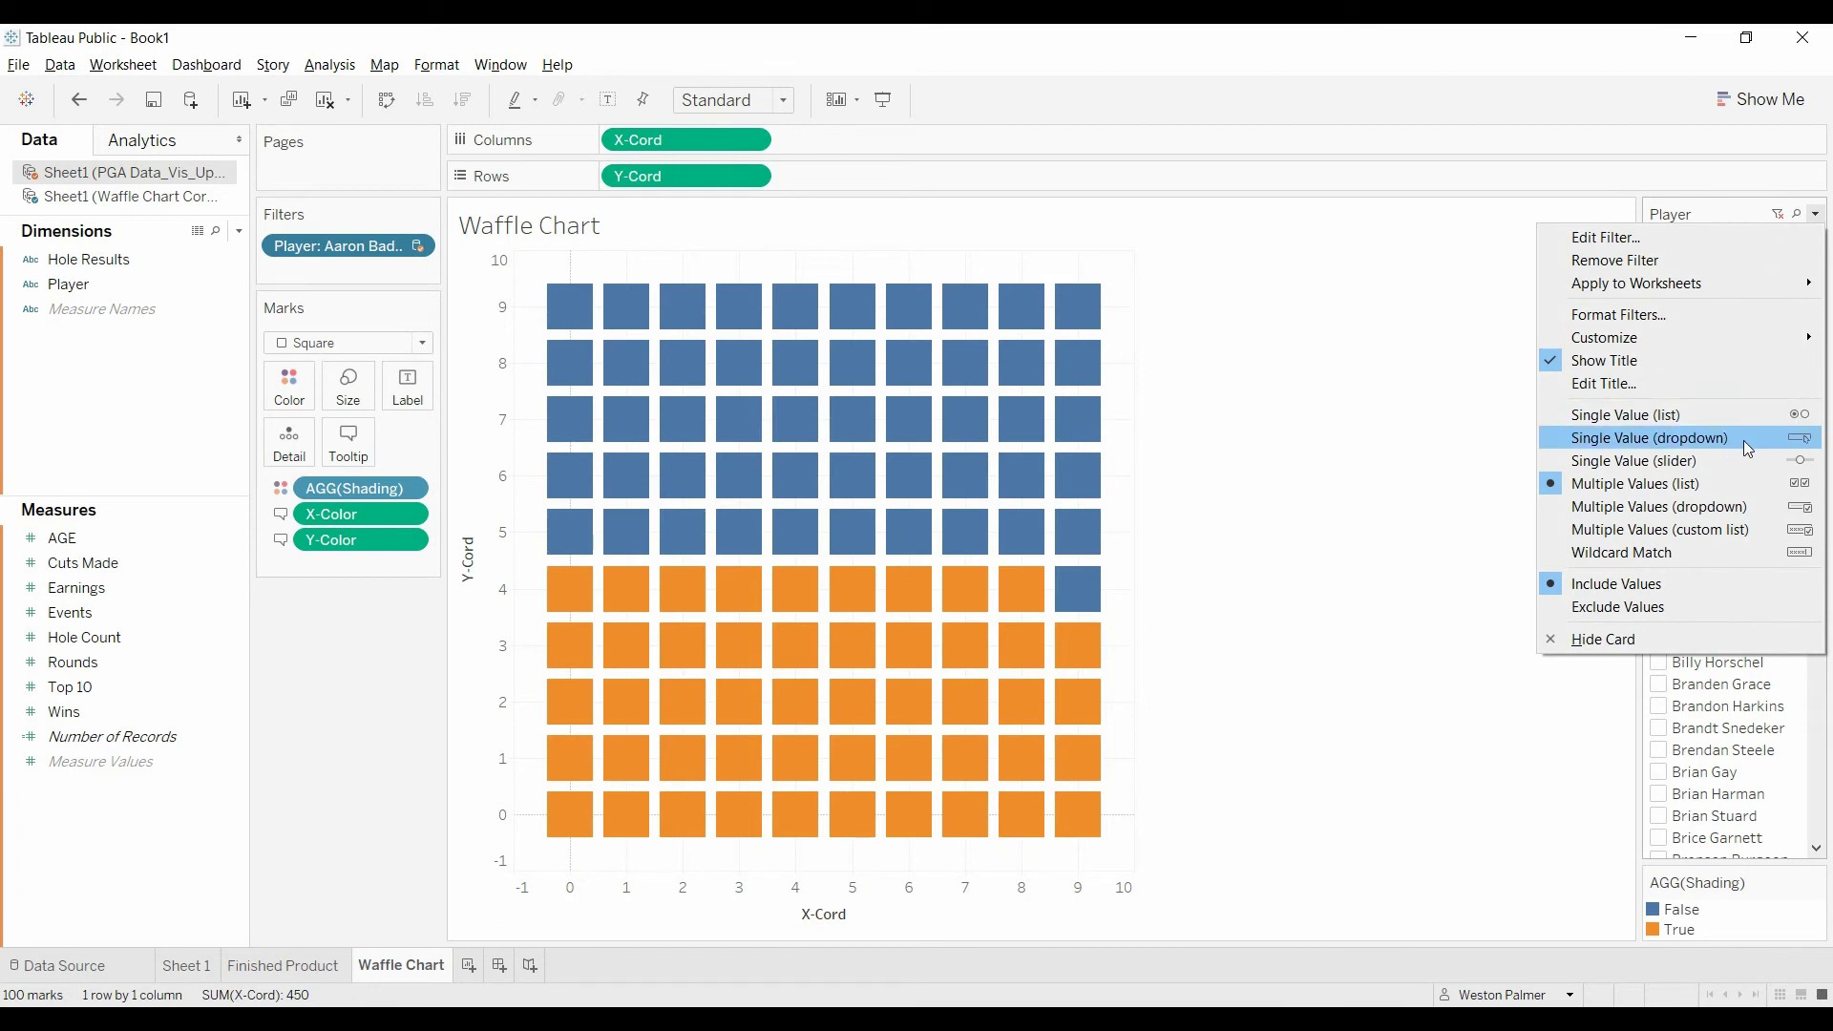
pyautogui.click(1737, 437)
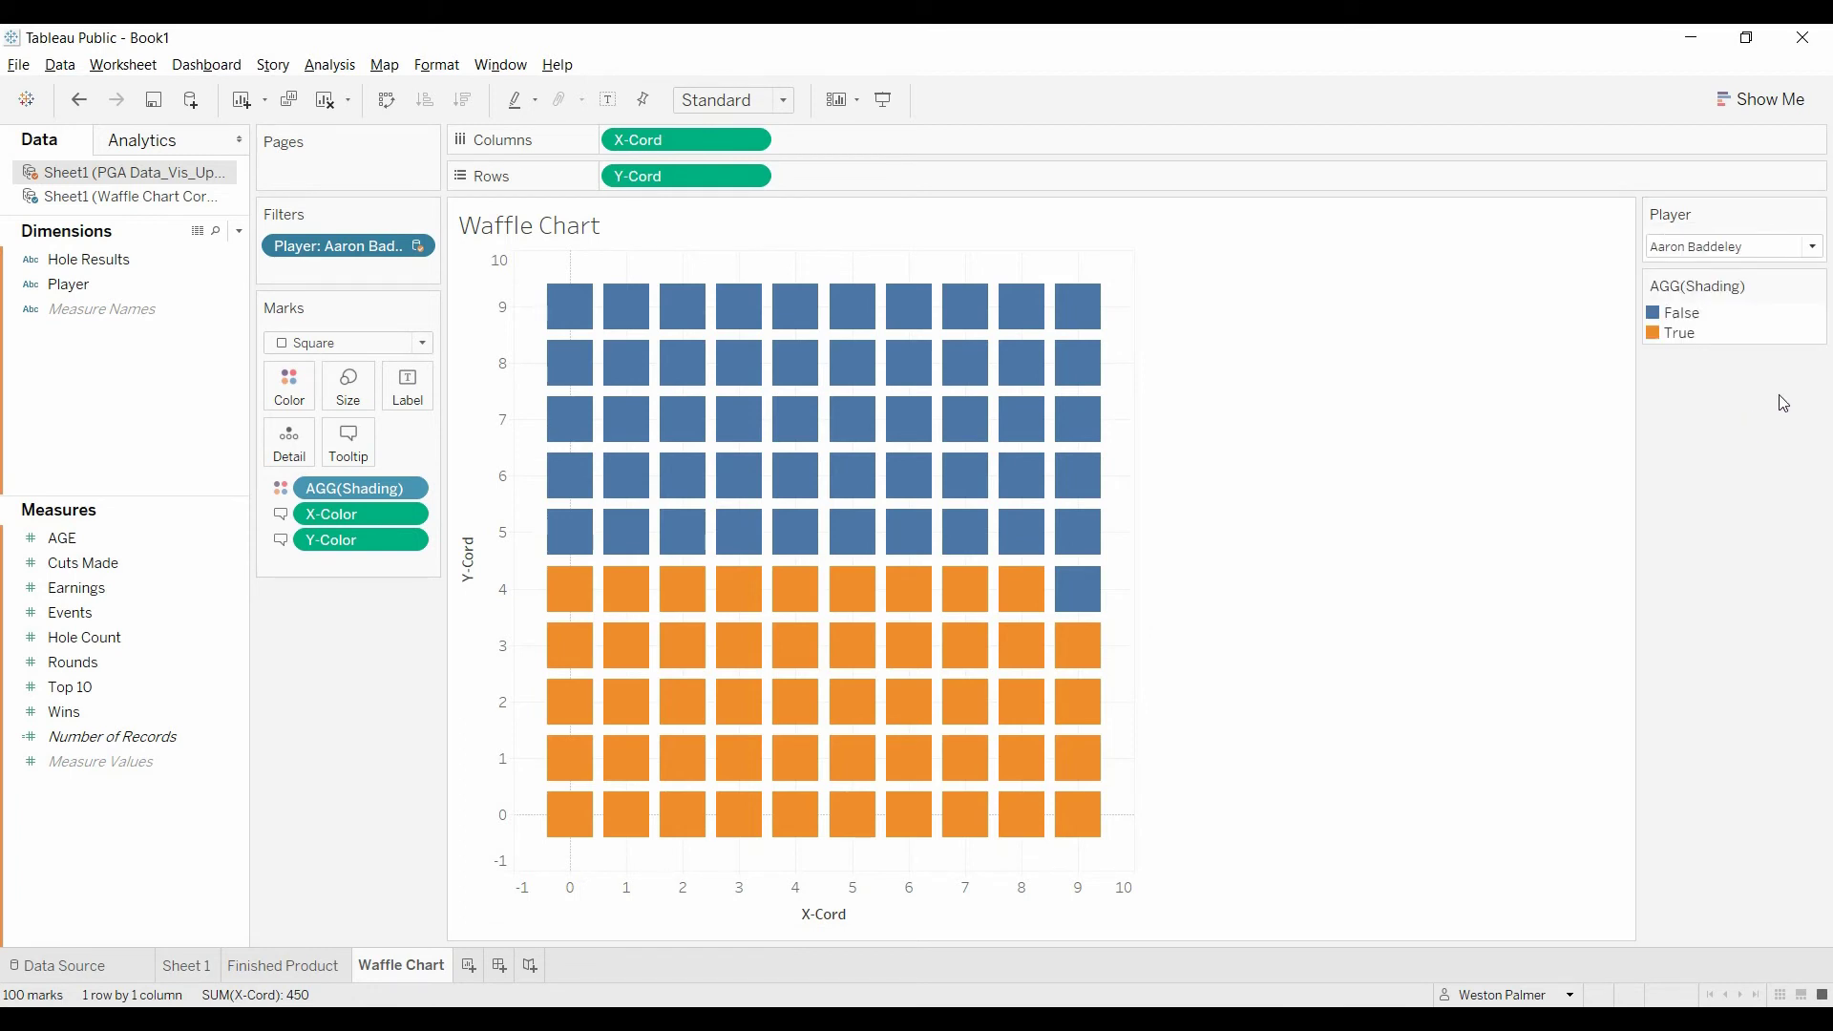
# Add AGE to the Marks card and remove Y-Color and X-Color from it
pyautogui.moveTo(91, 540); pyautogui.dragTo(347, 449)
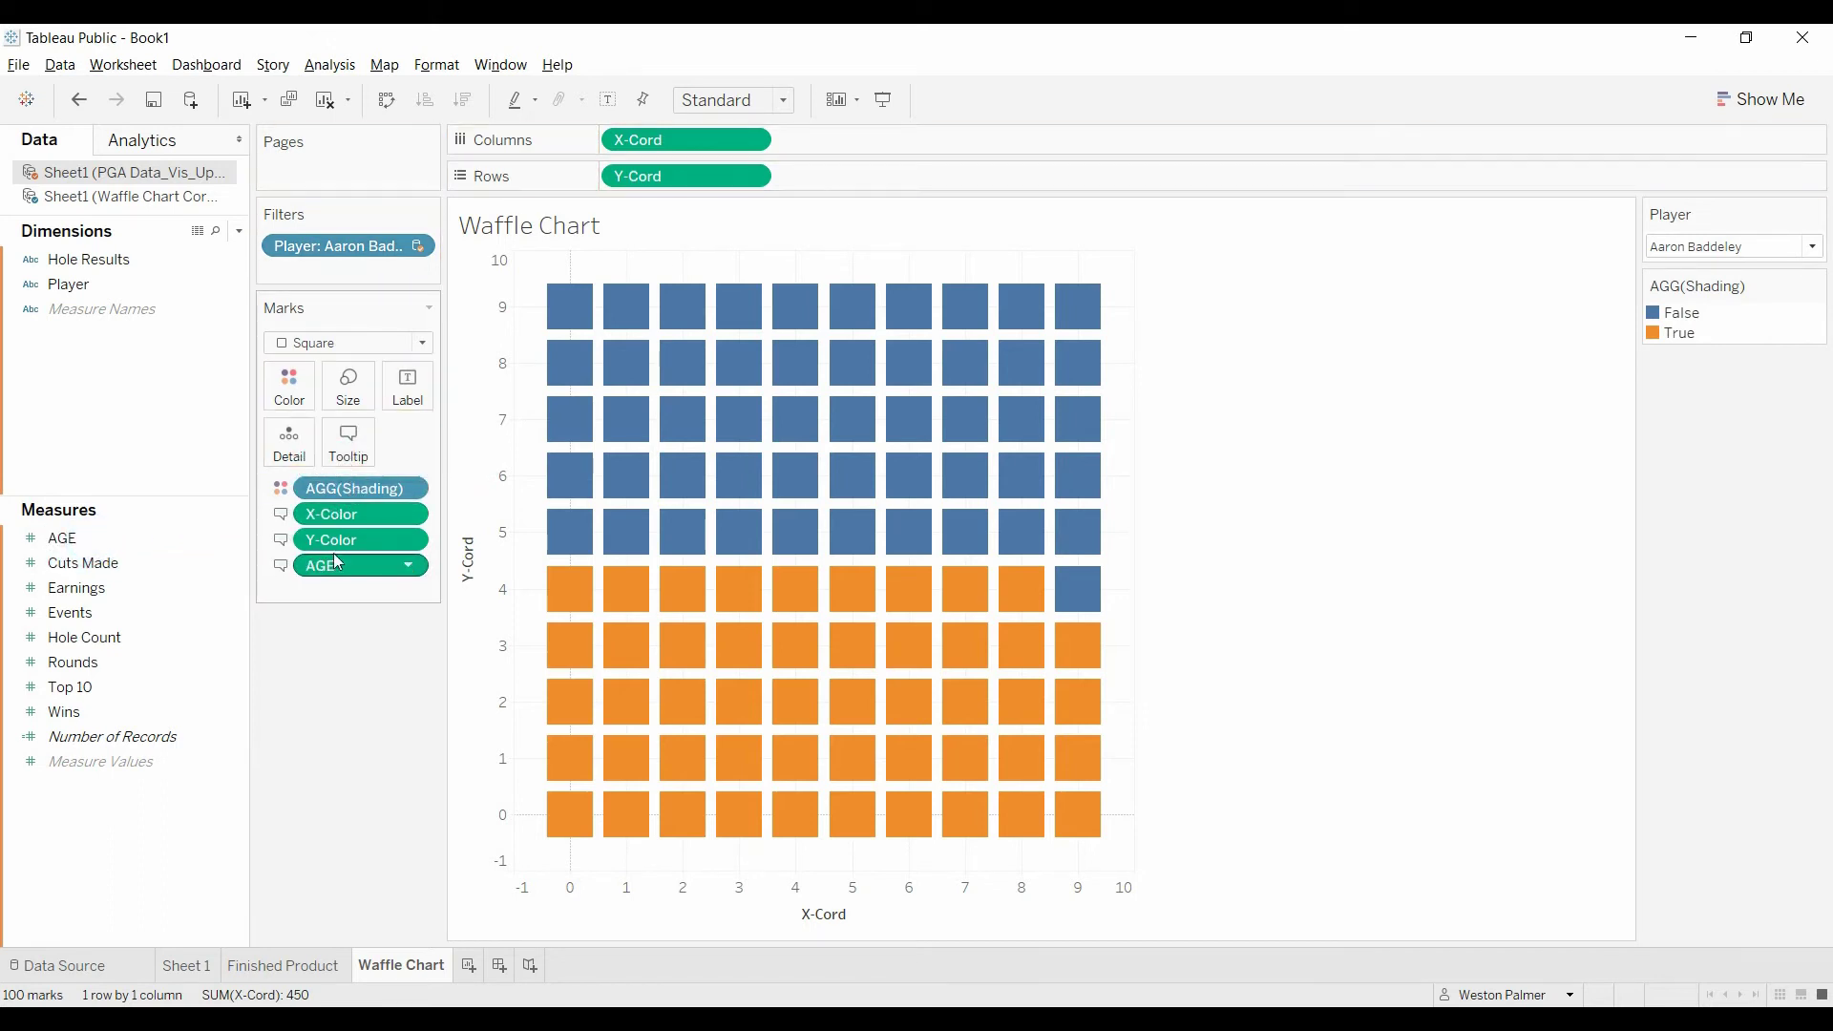
pyautogui.moveTo(334, 541); pyautogui.dragTo(320, 669)
pyautogui.moveTo(339, 514)
pyautogui.mouseDown()
pyautogui.moveTo(333, 682)
pyautogui.moveTo(426, 765)
pyautogui.mouseUp()
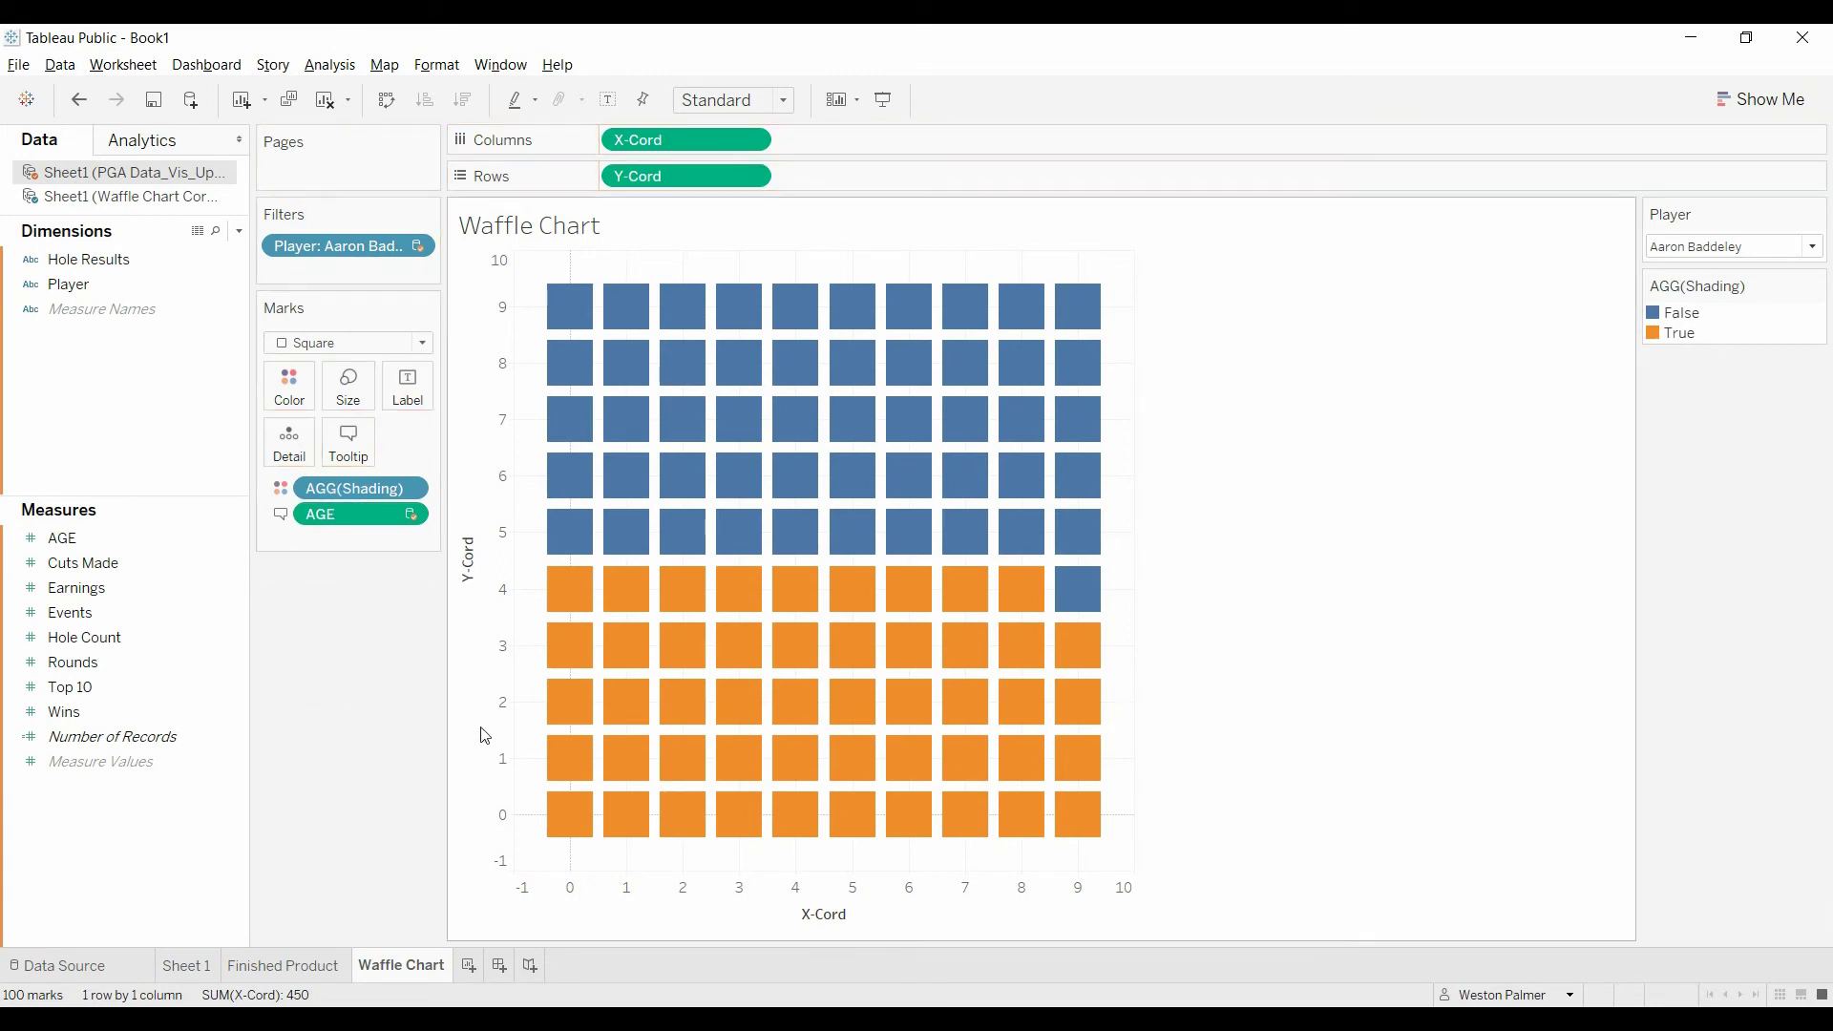
# Change the AGE measure from Sum to Average so tooltips show 39.00
pyautogui.moveTo(1015, 590)
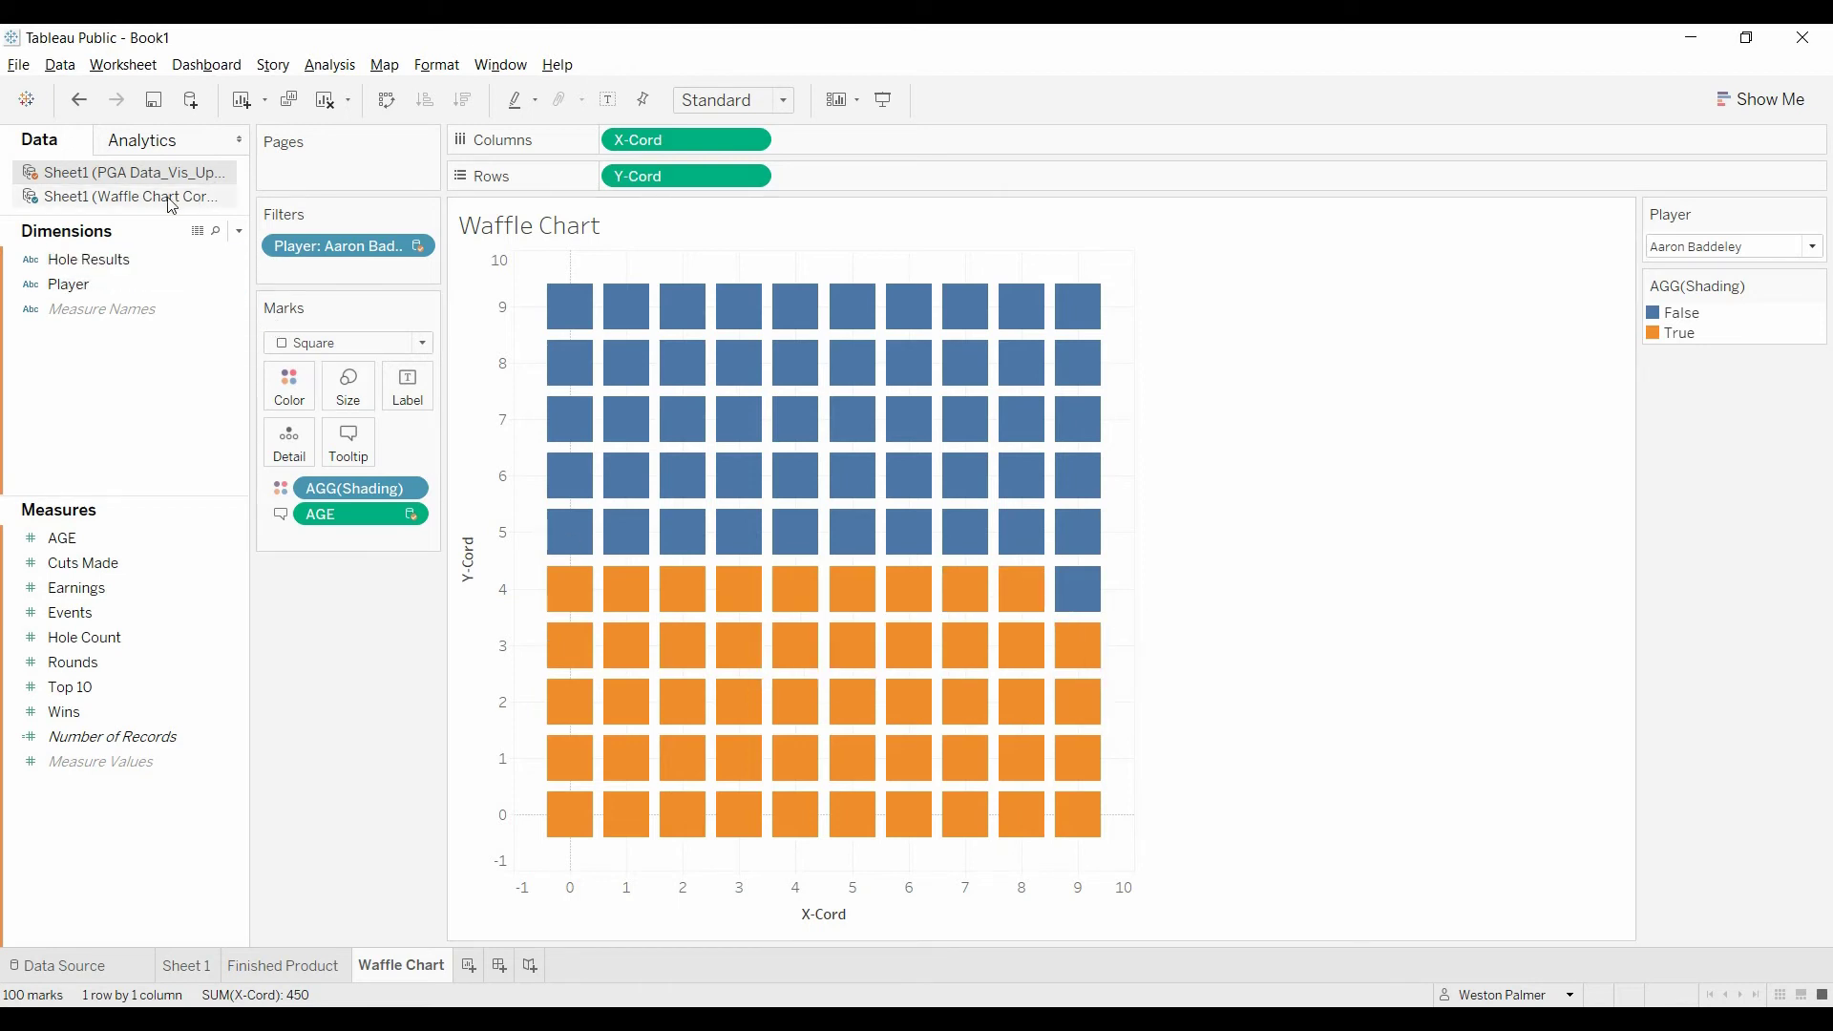
pyautogui.click(411, 522)
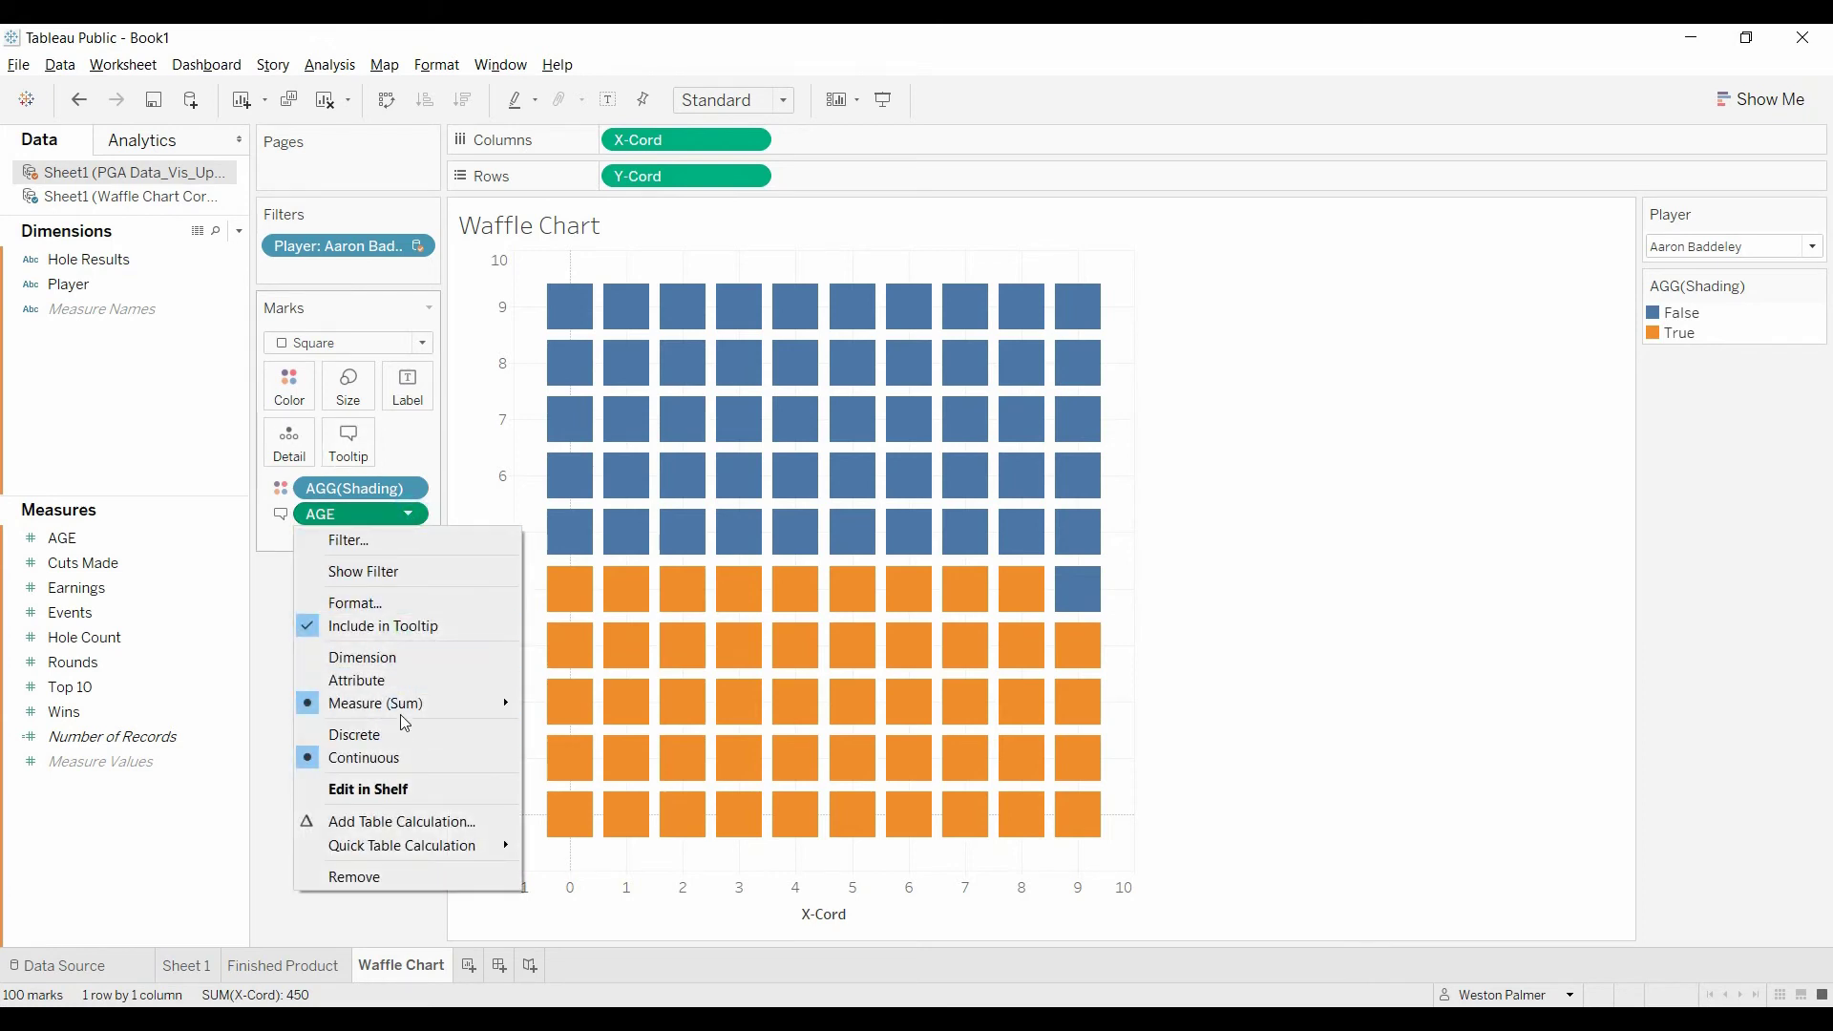
pyautogui.moveTo(411, 704)
pyautogui.click(587, 728)
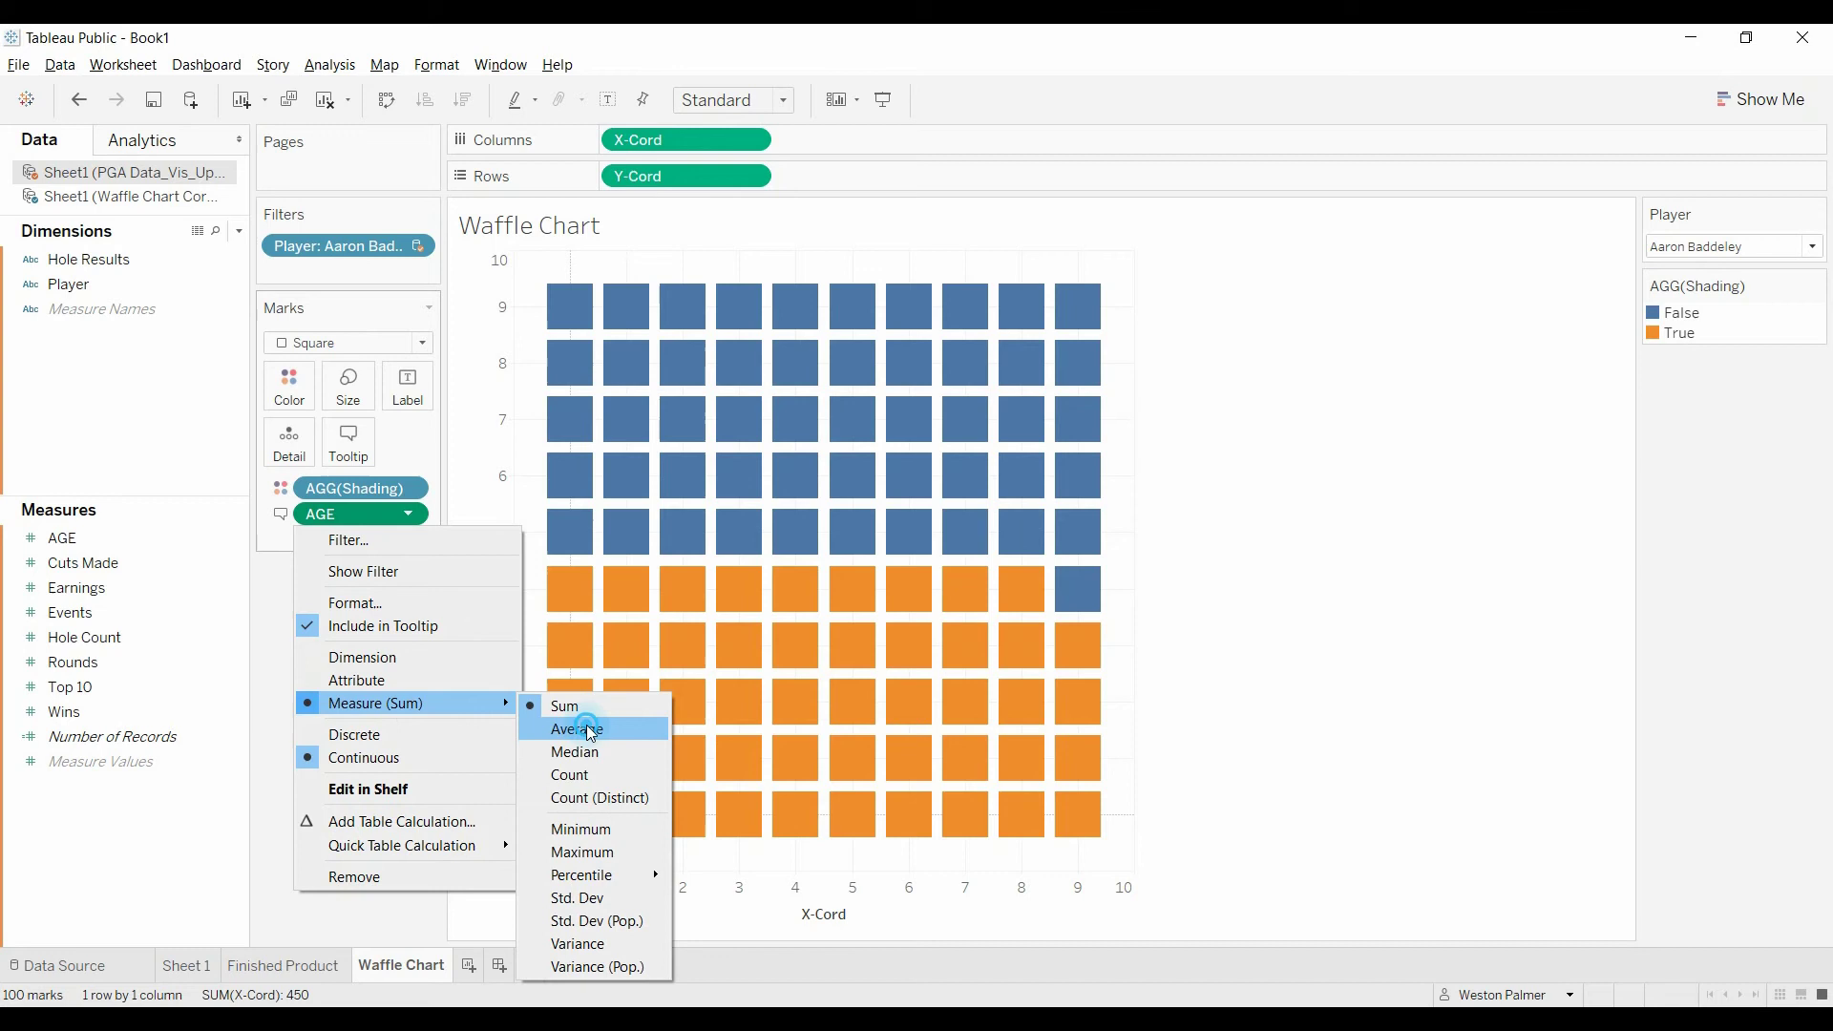
pyautogui.moveTo(857, 597)
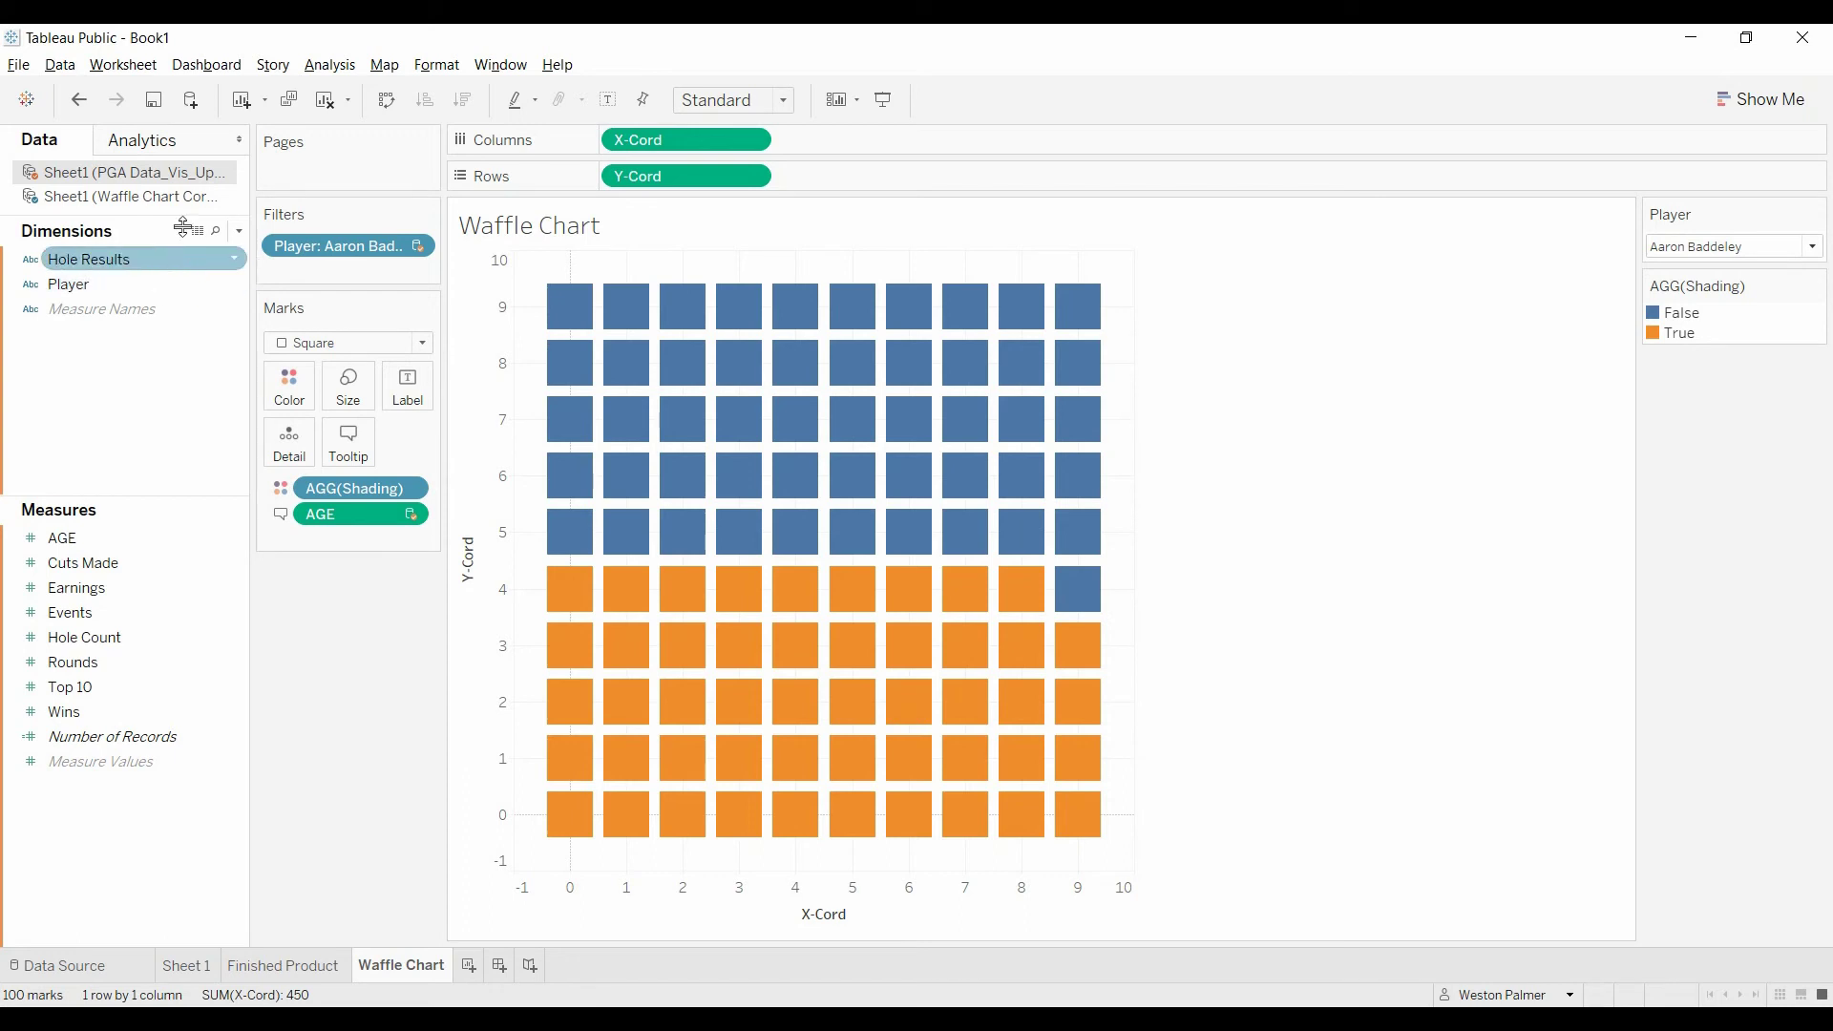
# In the Waffle Chart source's Shading calculation, replace round(…,0) with Floor(…) in the first condition
pyautogui.click(130, 195)
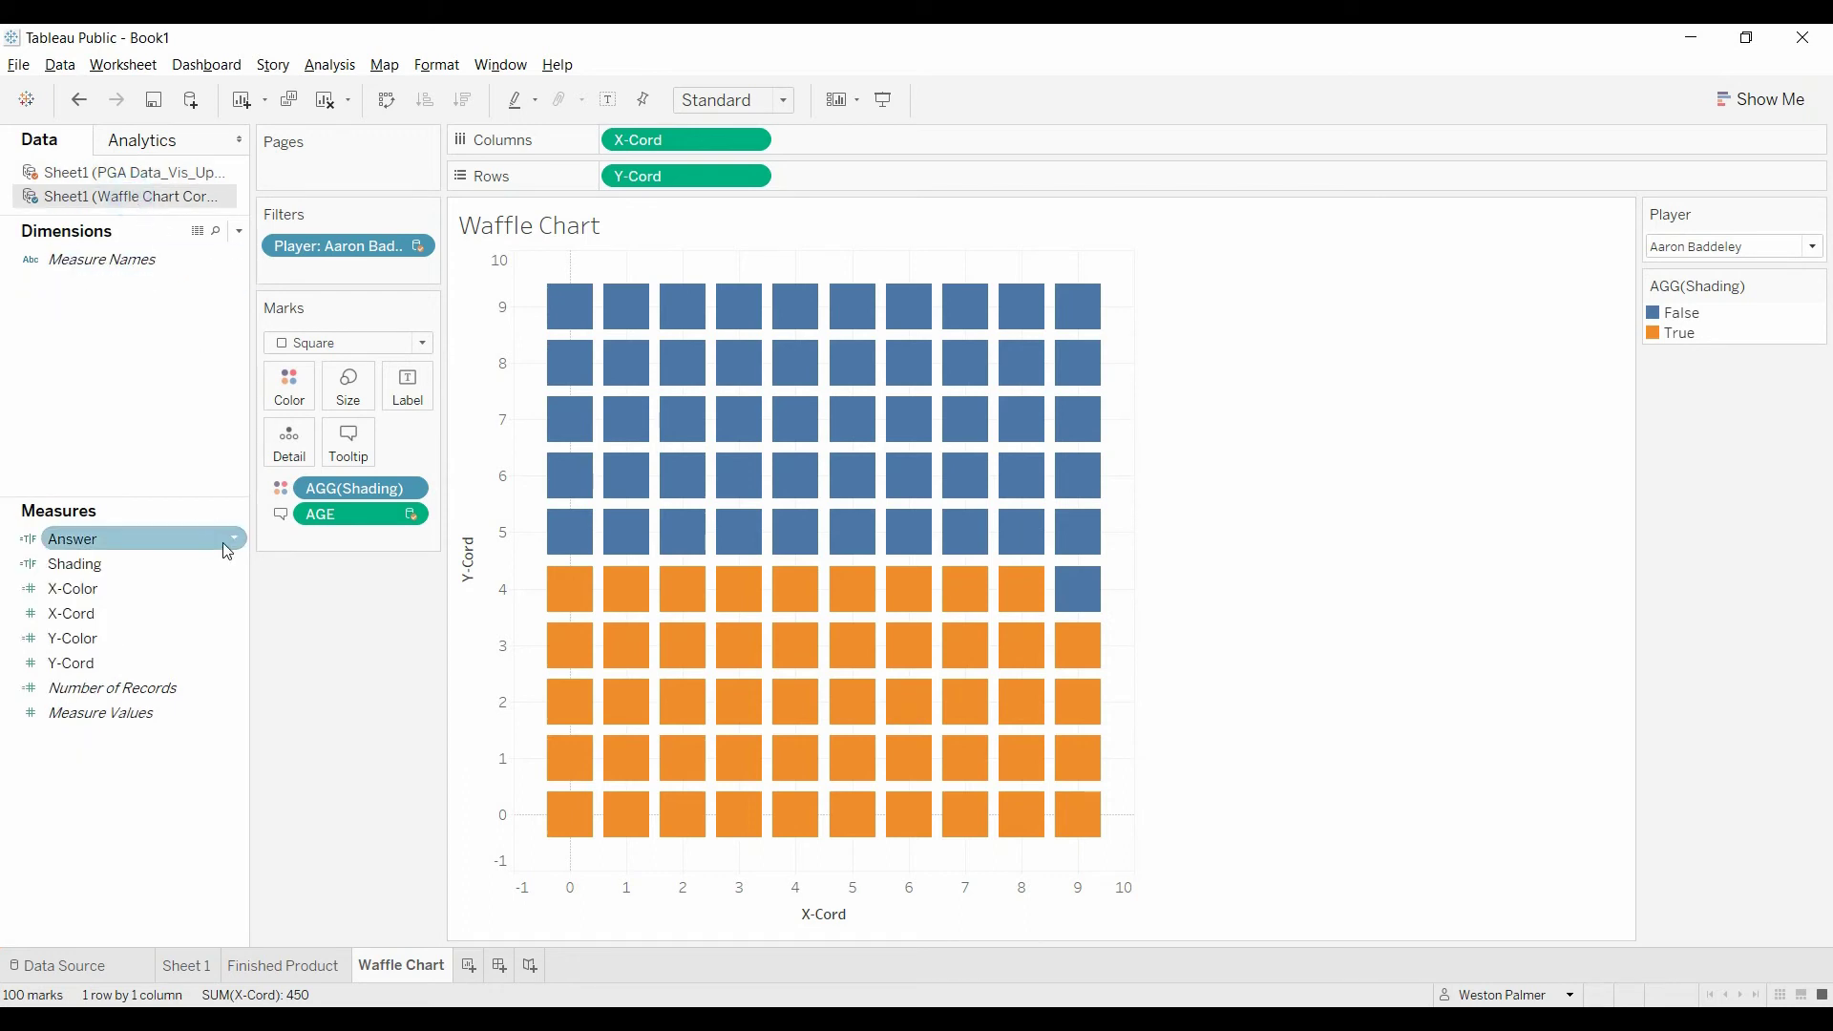
pyautogui.rightClick(236, 563)
pyautogui.click(293, 663)
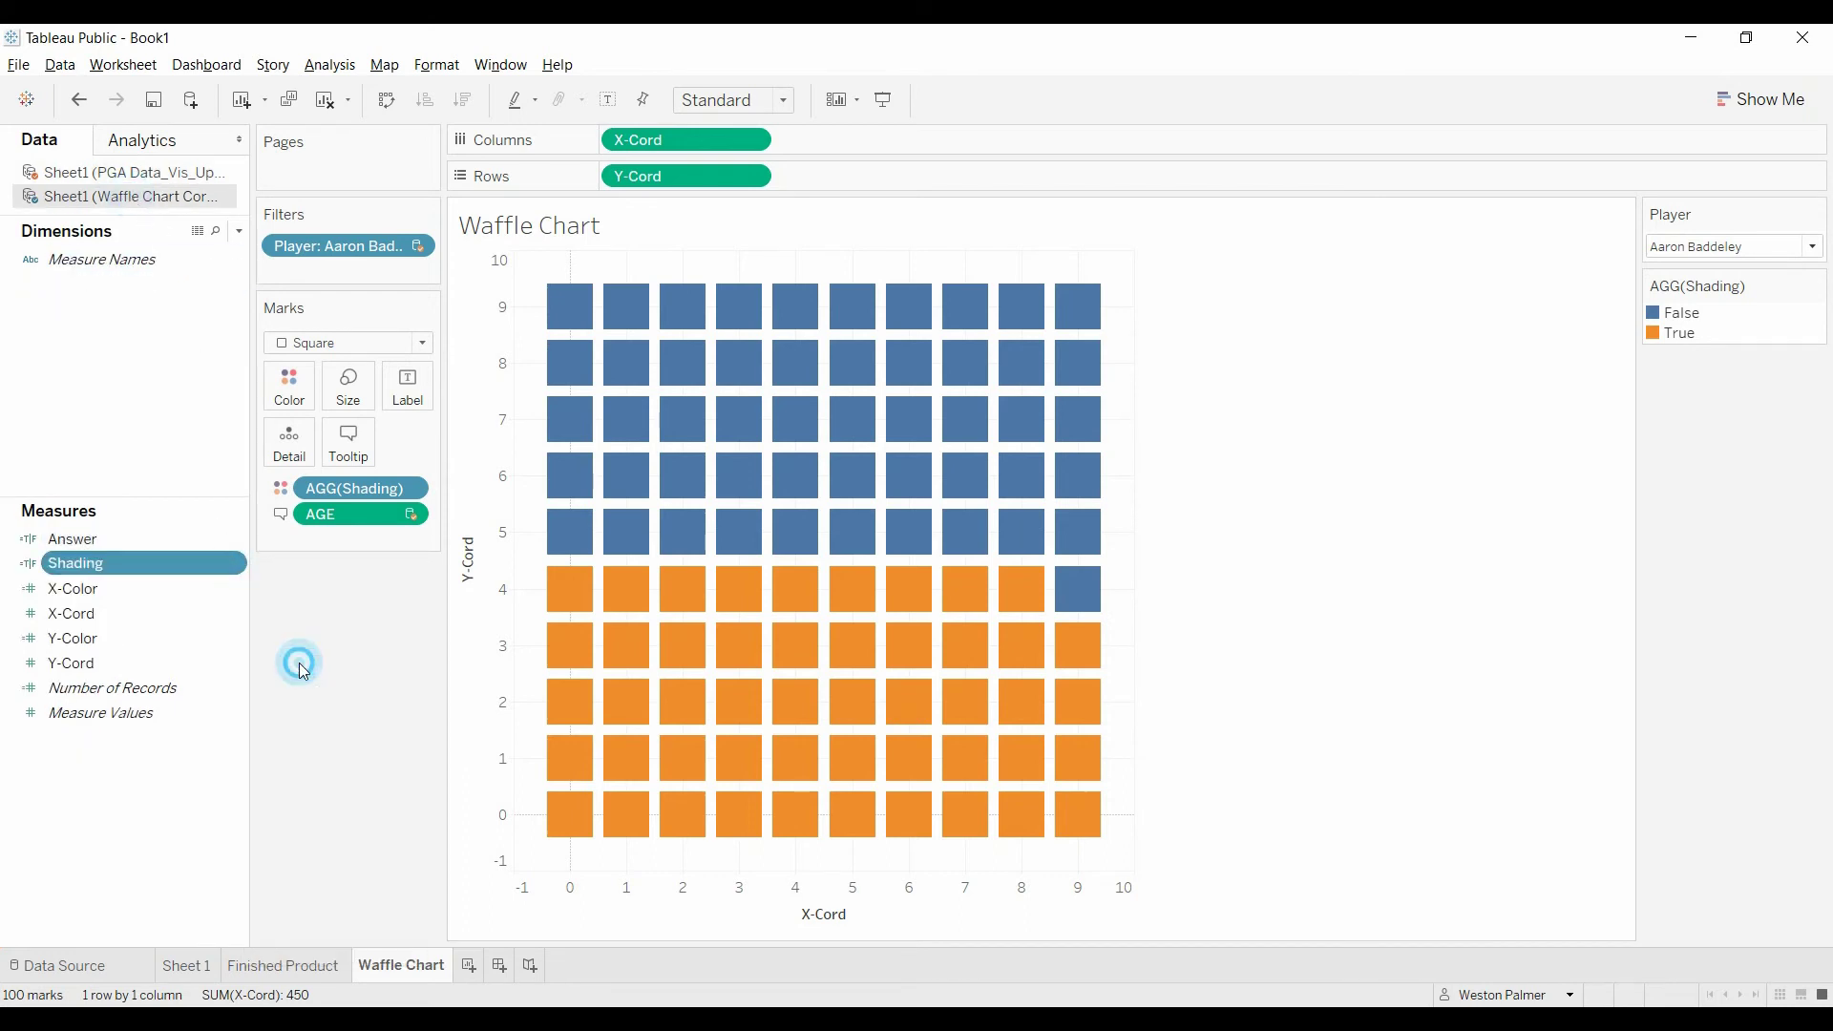
pyautogui.moveTo(1320, 305)
pyautogui.mouseDown()
pyautogui.moveTo(1350, 417)
pyautogui.moveTo(1412, 470)
pyautogui.moveTo(1448, 470)
pyautogui.mouseUp()
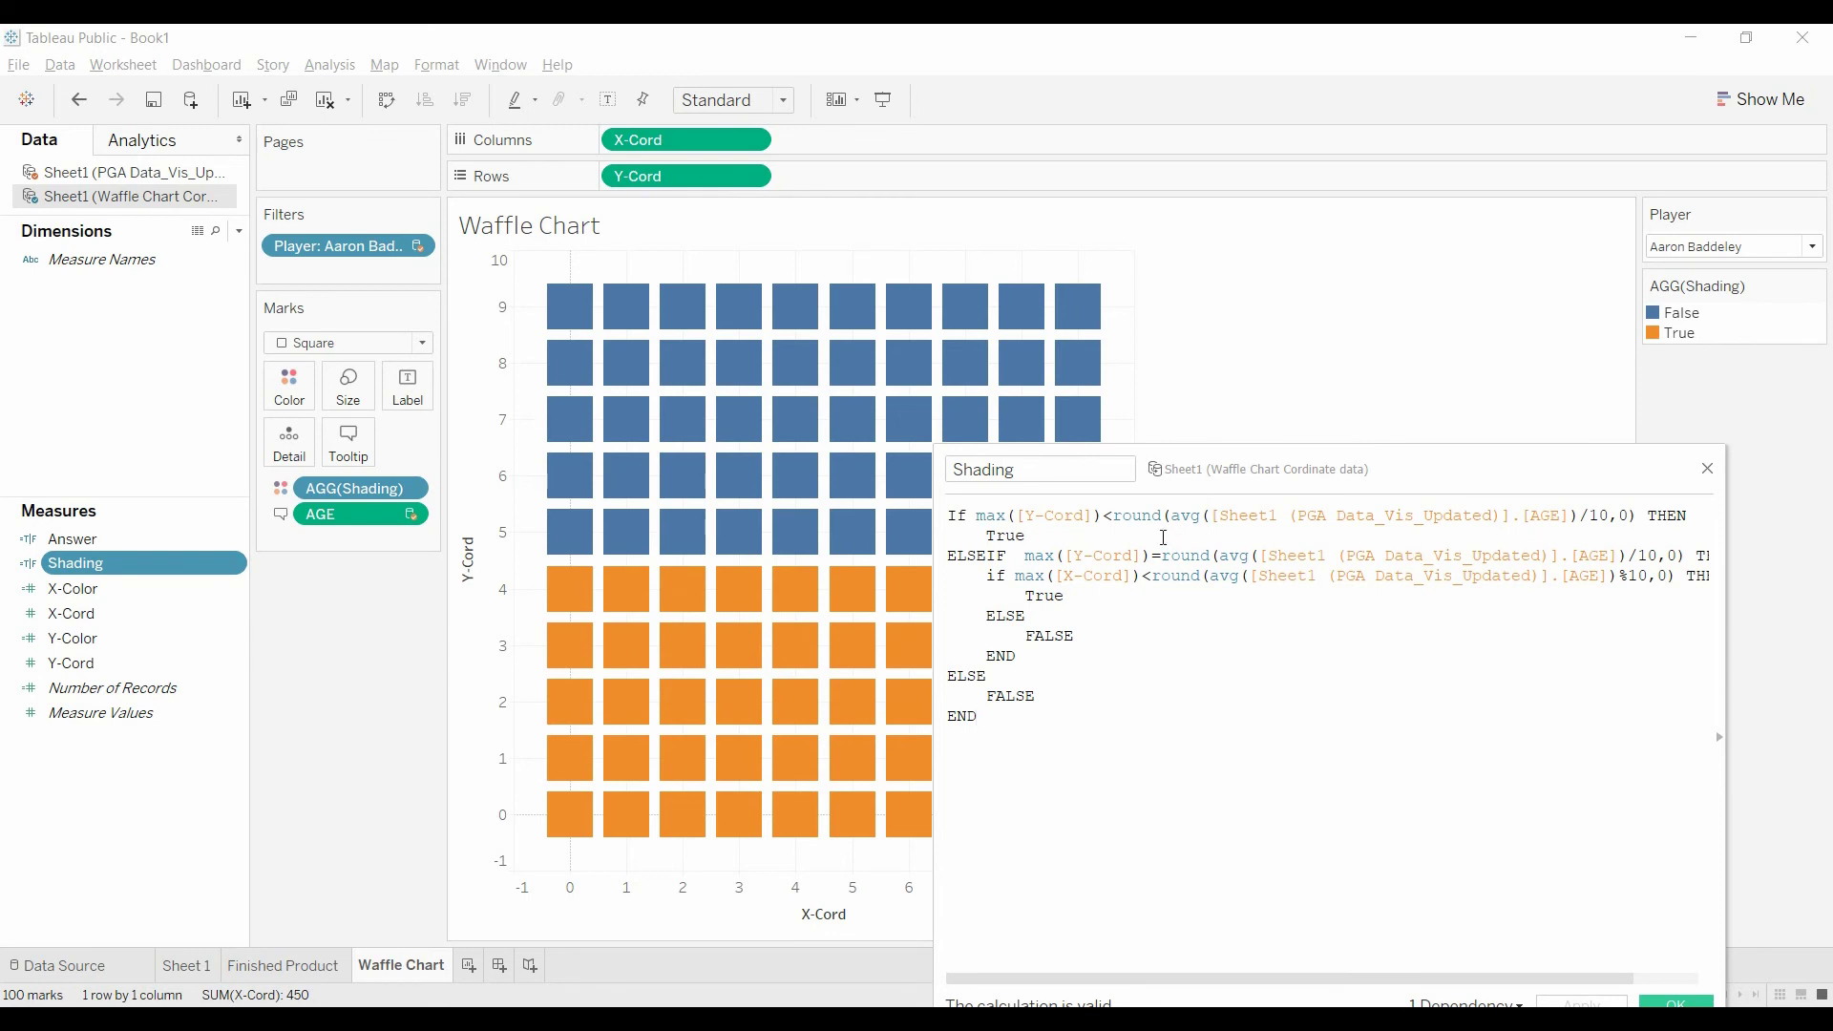
pyautogui.doubleClick(1122, 523)
pyautogui.write('Floo')
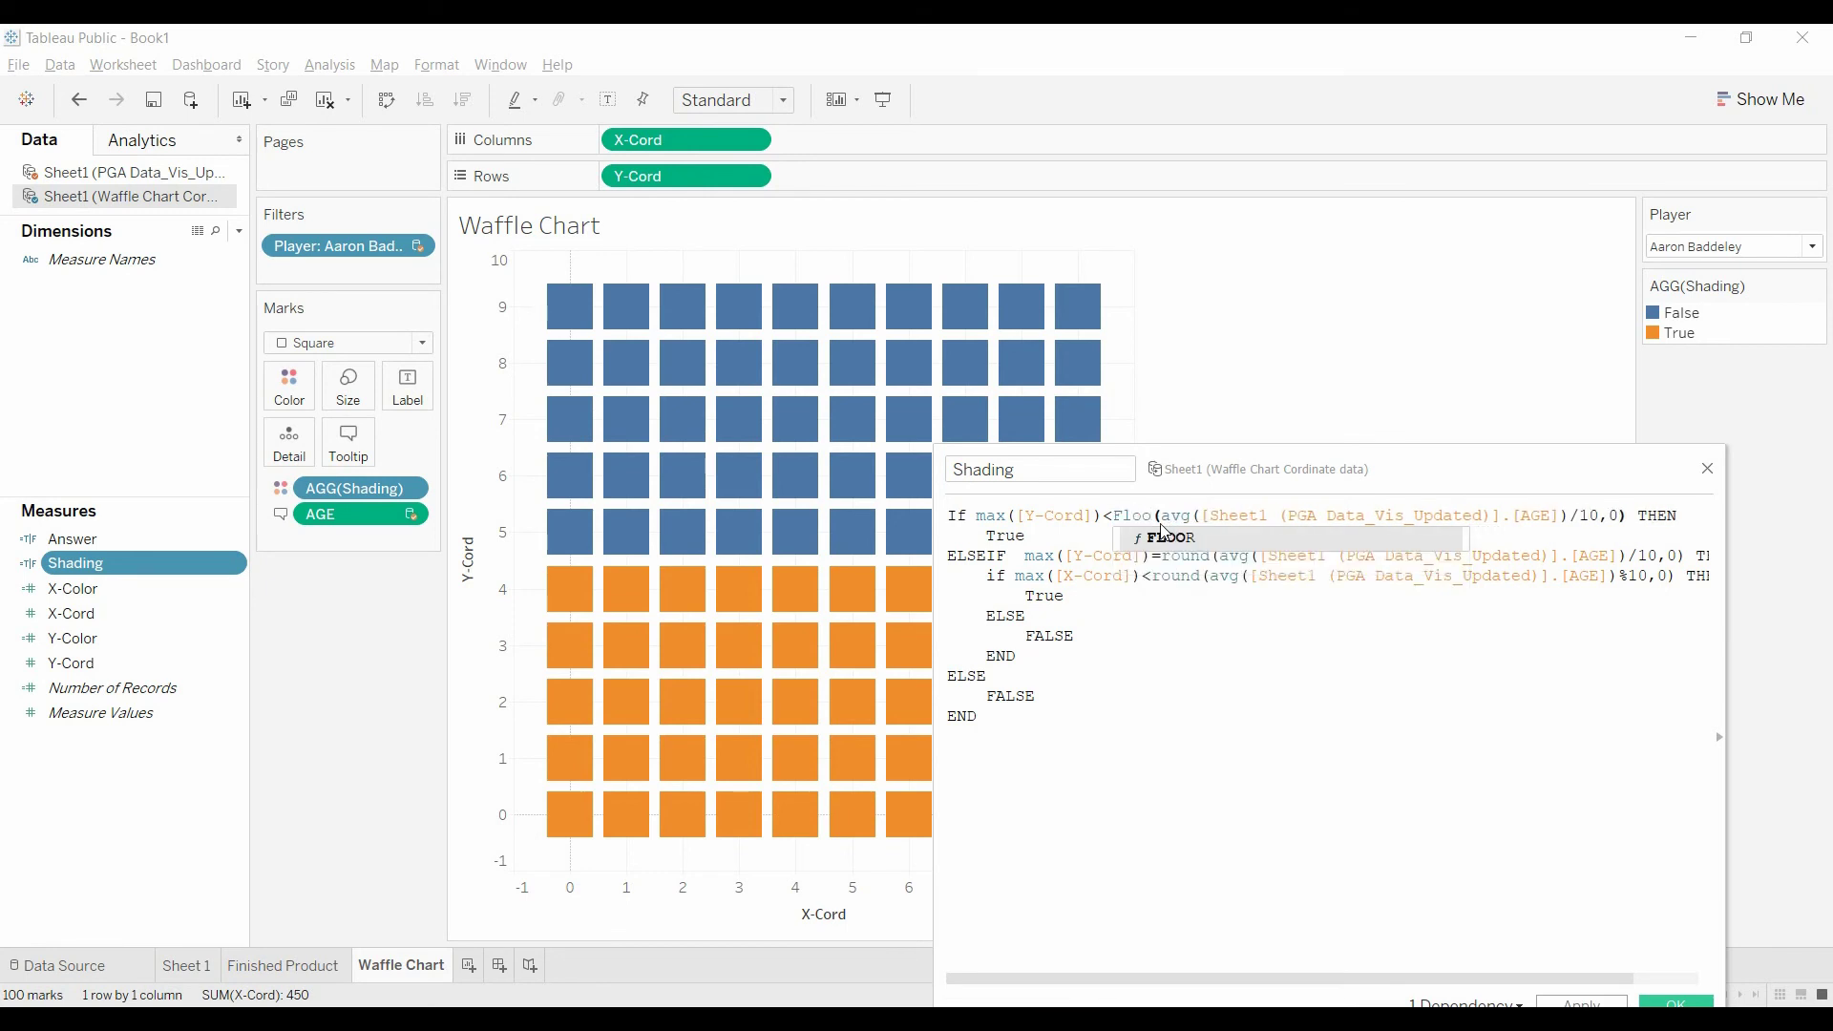
pyautogui.write('r')
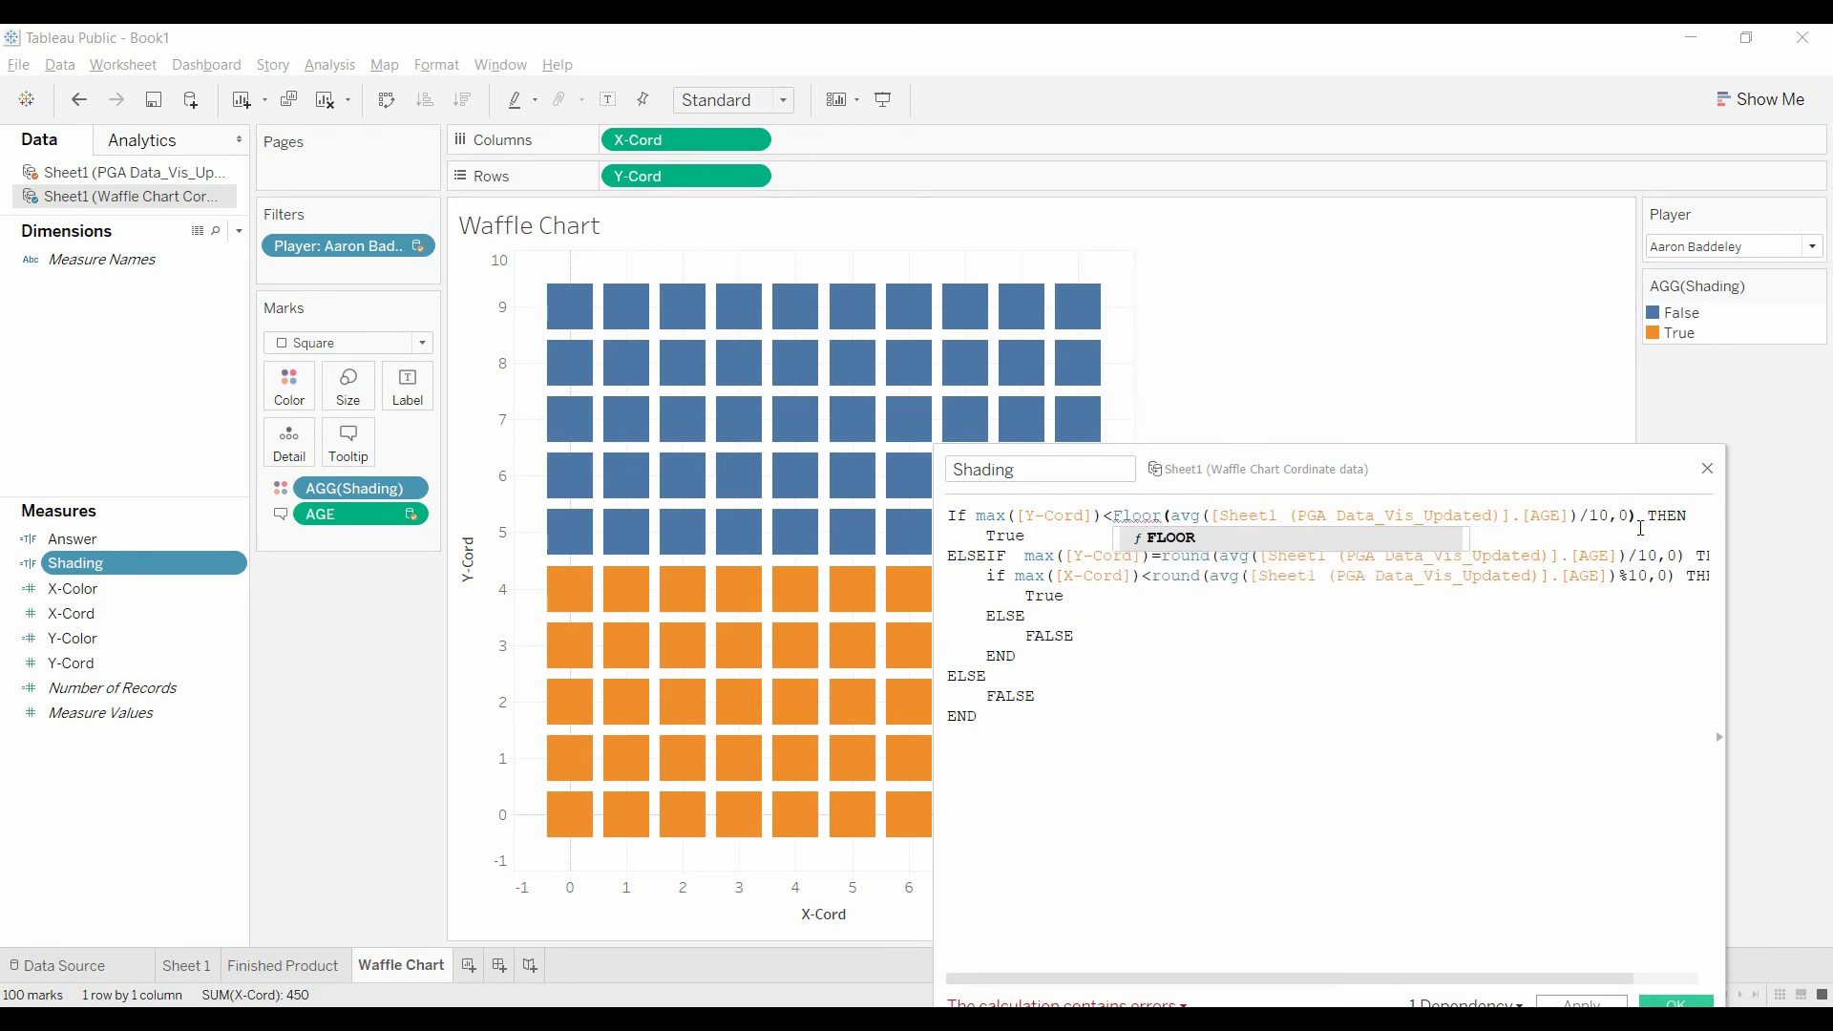
pyautogui.click(1615, 517)
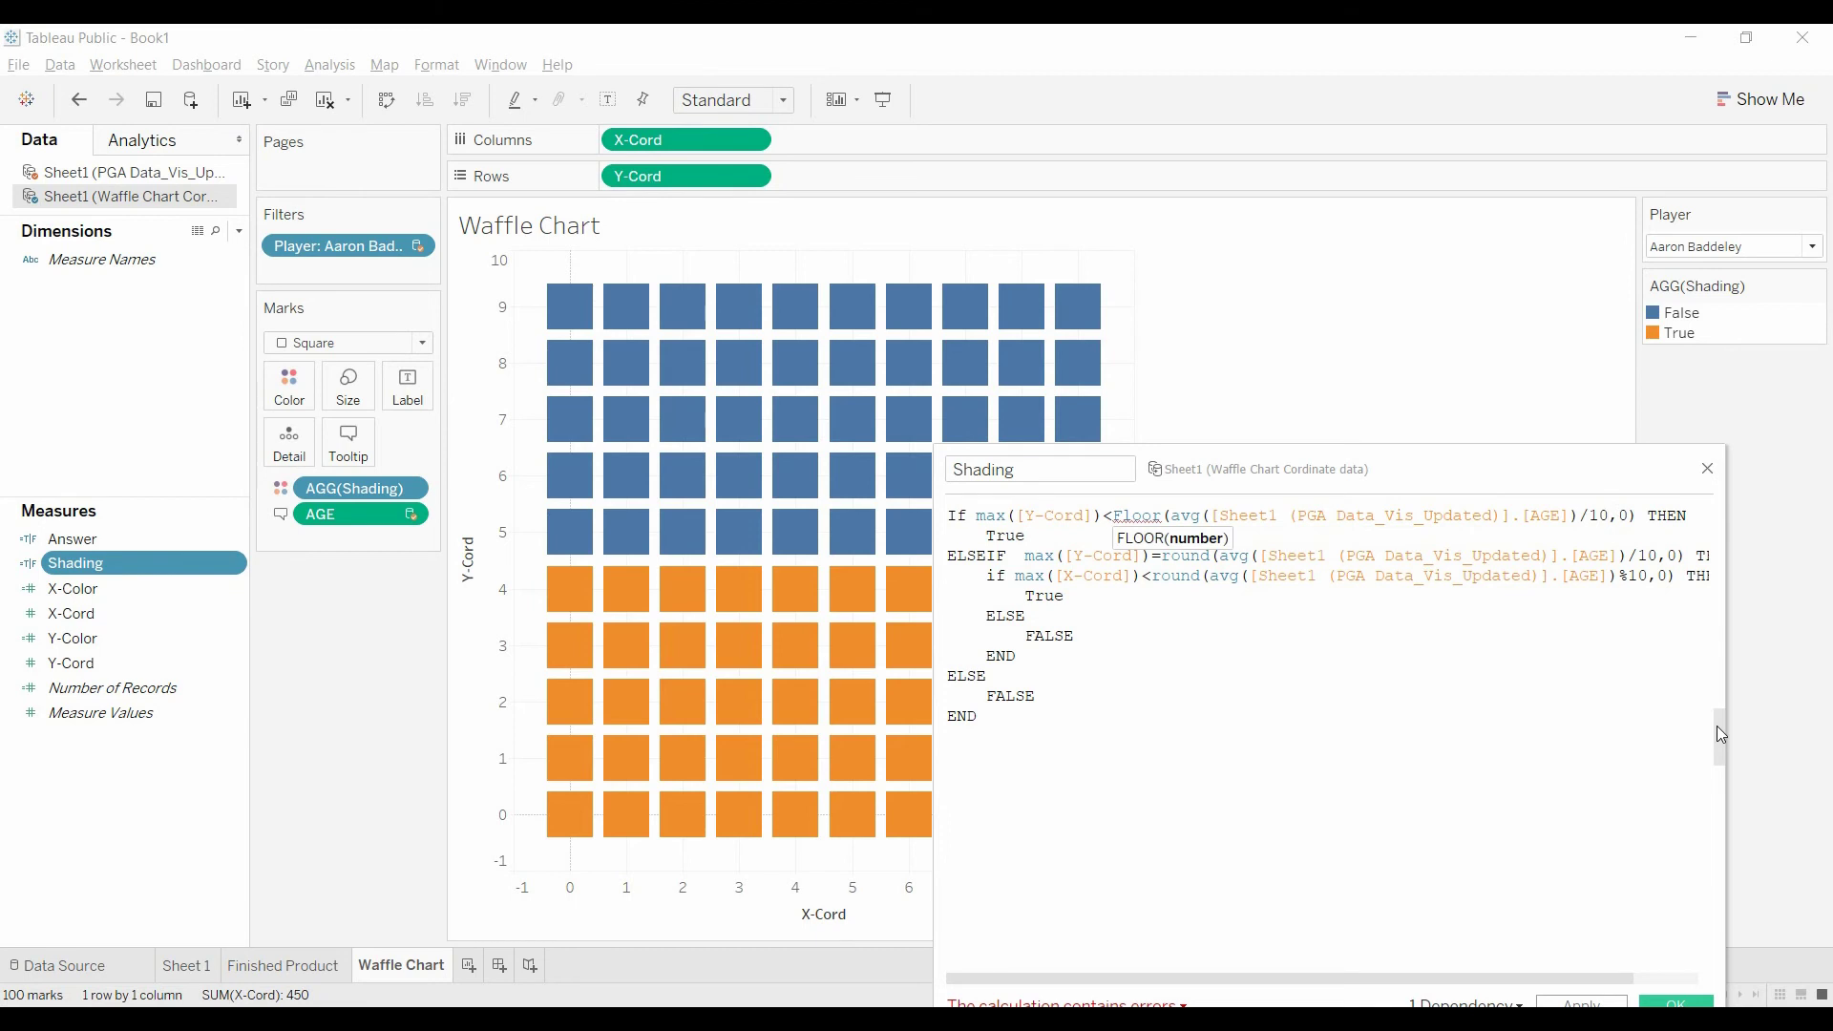
pyautogui.press('Delete')
pyautogui.press('Delete')
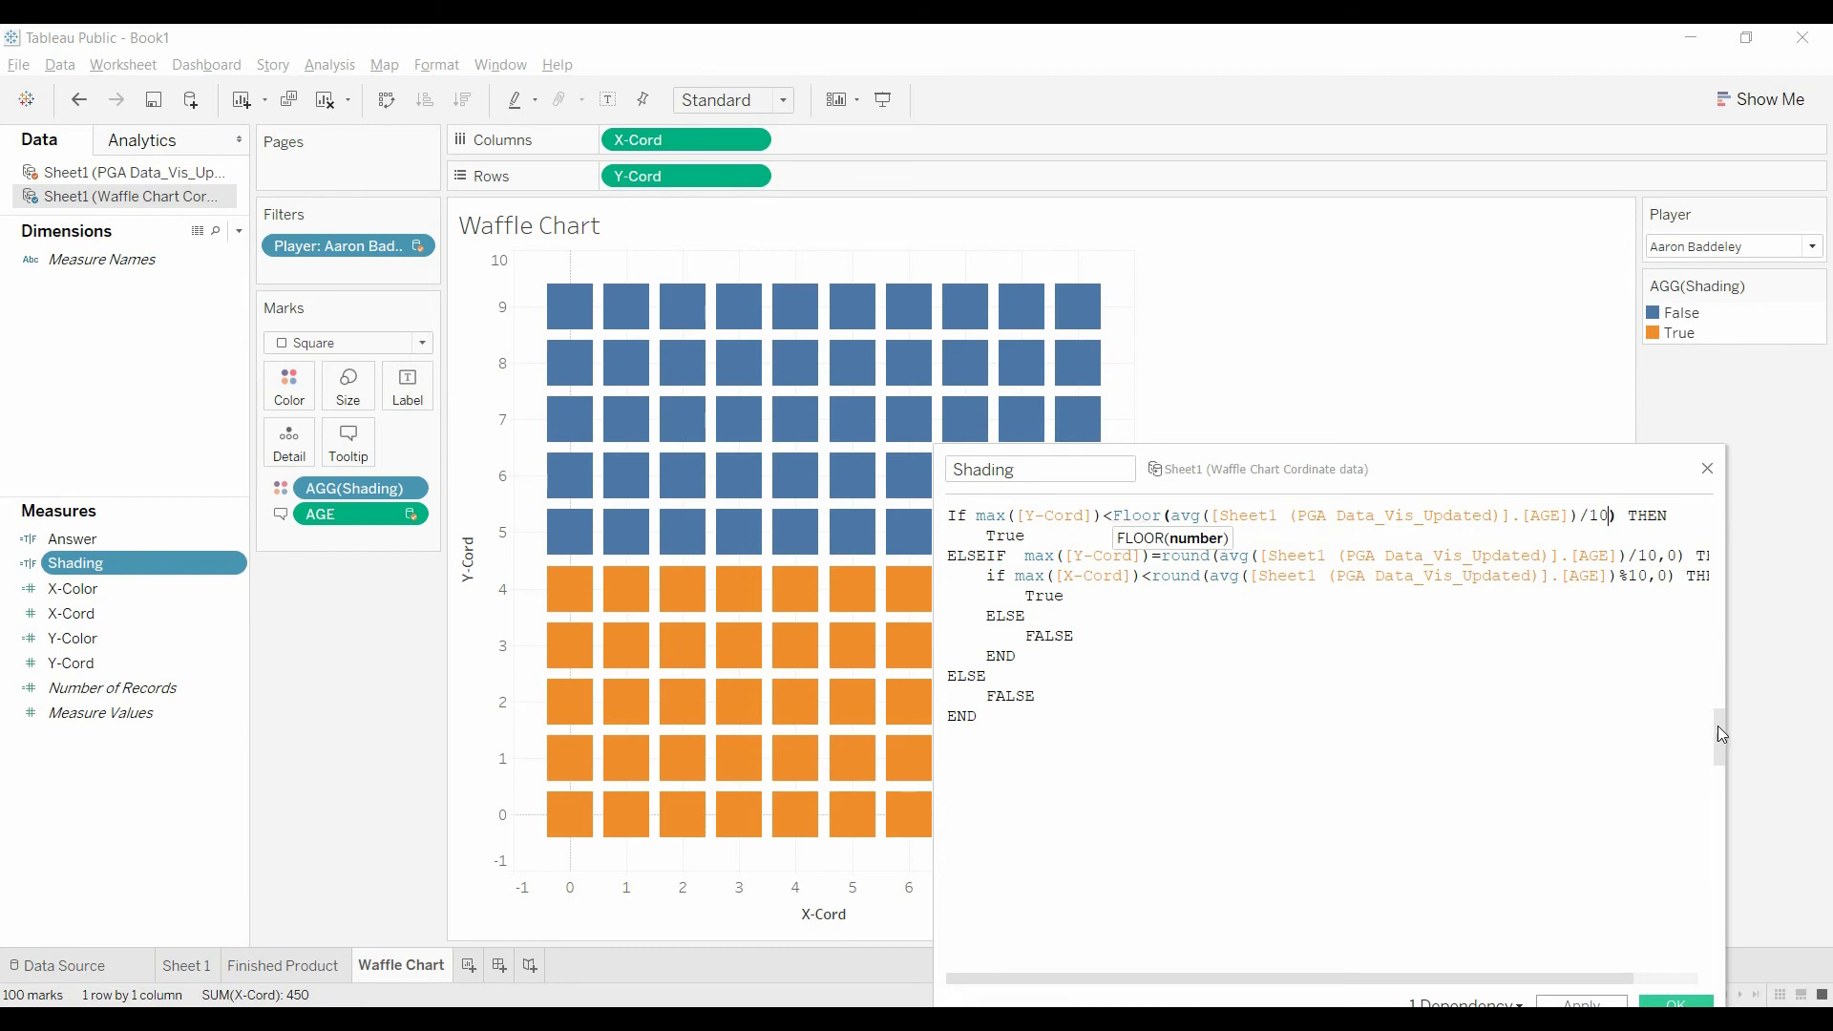
# Replace round(…,0) with Floor(…) in the second condition and apply the formula
pyautogui.click(1165, 558)
pyautogui.write('Flo')
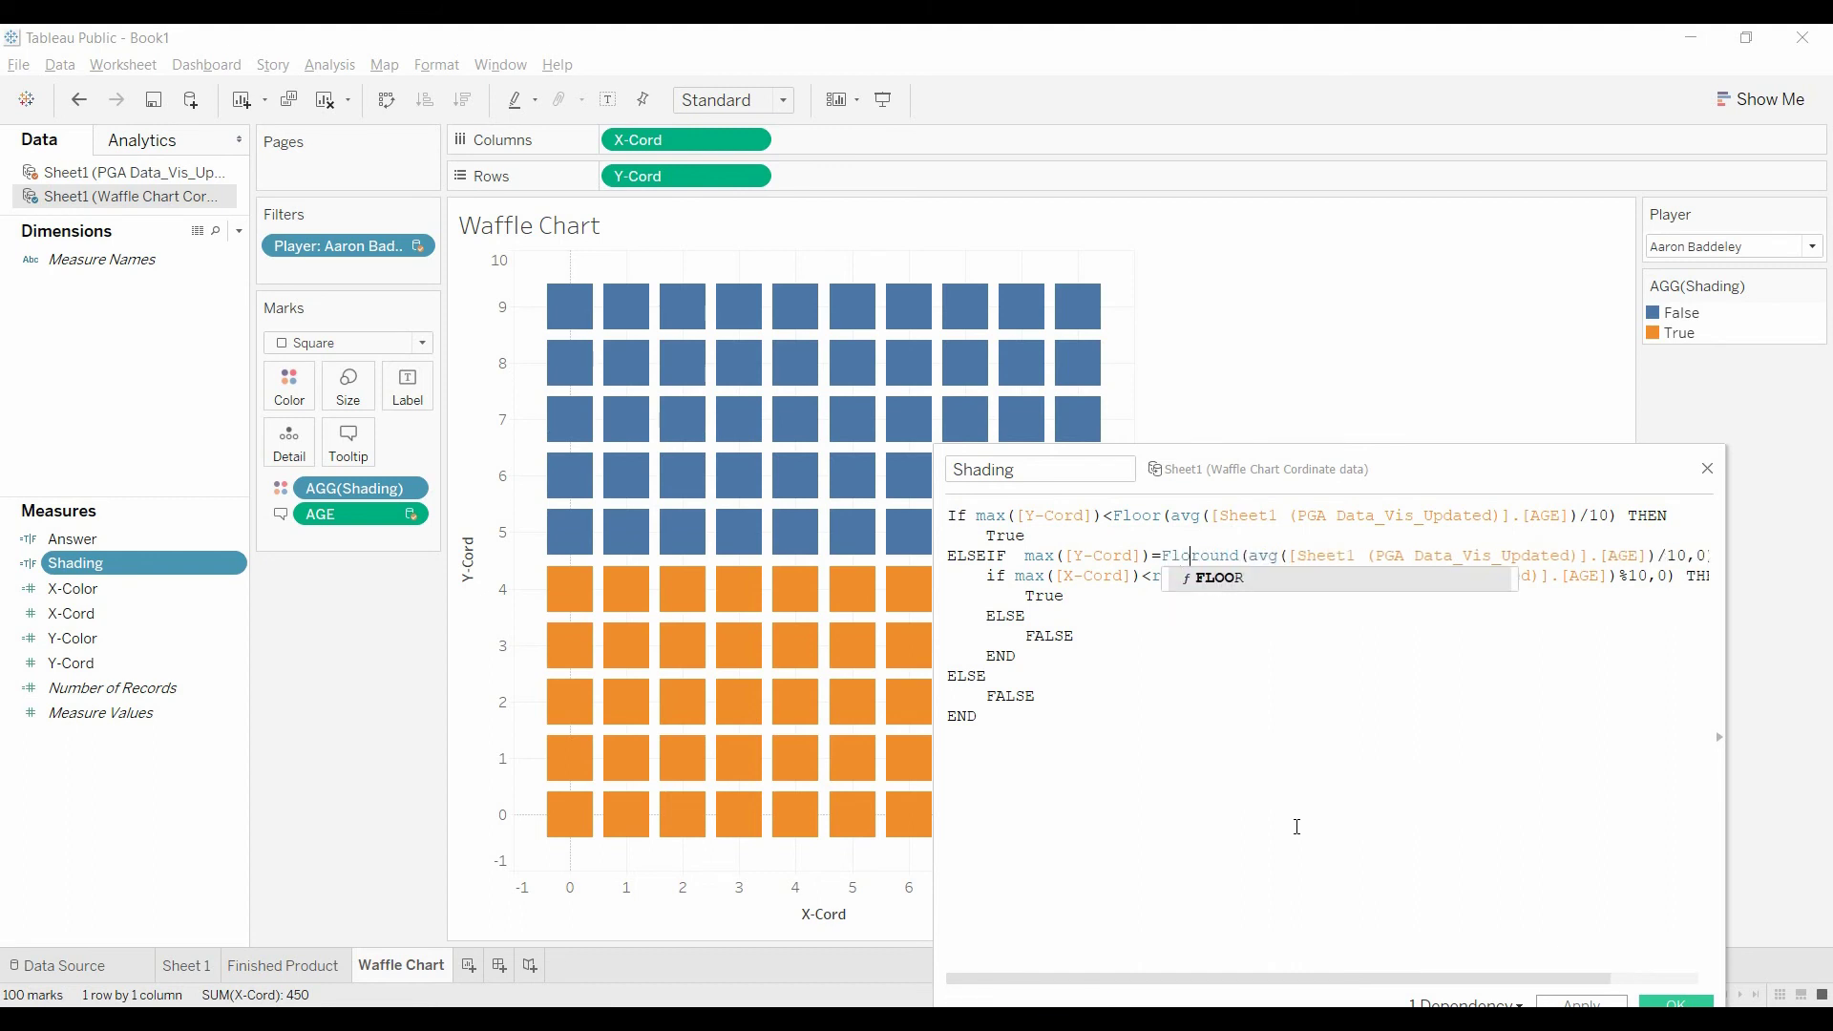
pyautogui.write('or')
pyautogui.press('Delete')
pyautogui.press('Delete')
pyautogui.press('Delete')
pyautogui.press('Delete')
pyautogui.press('Delete')
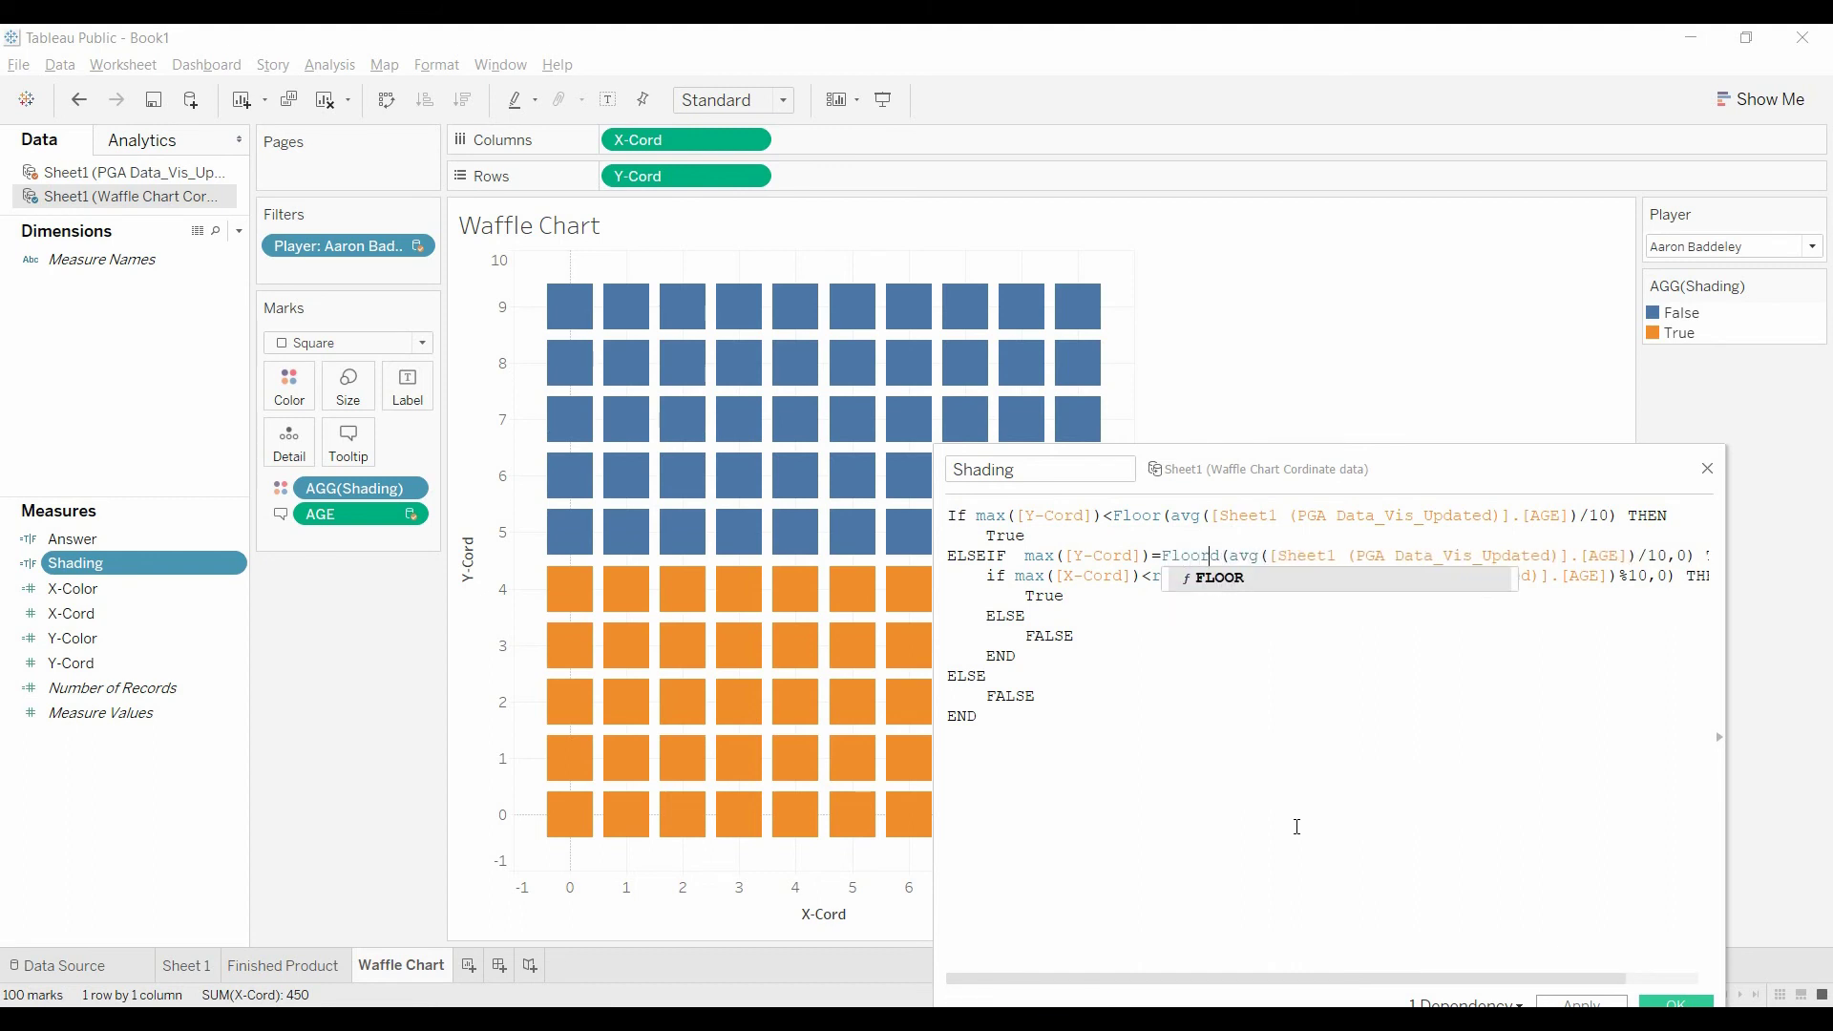
pyautogui.click(1669, 555)
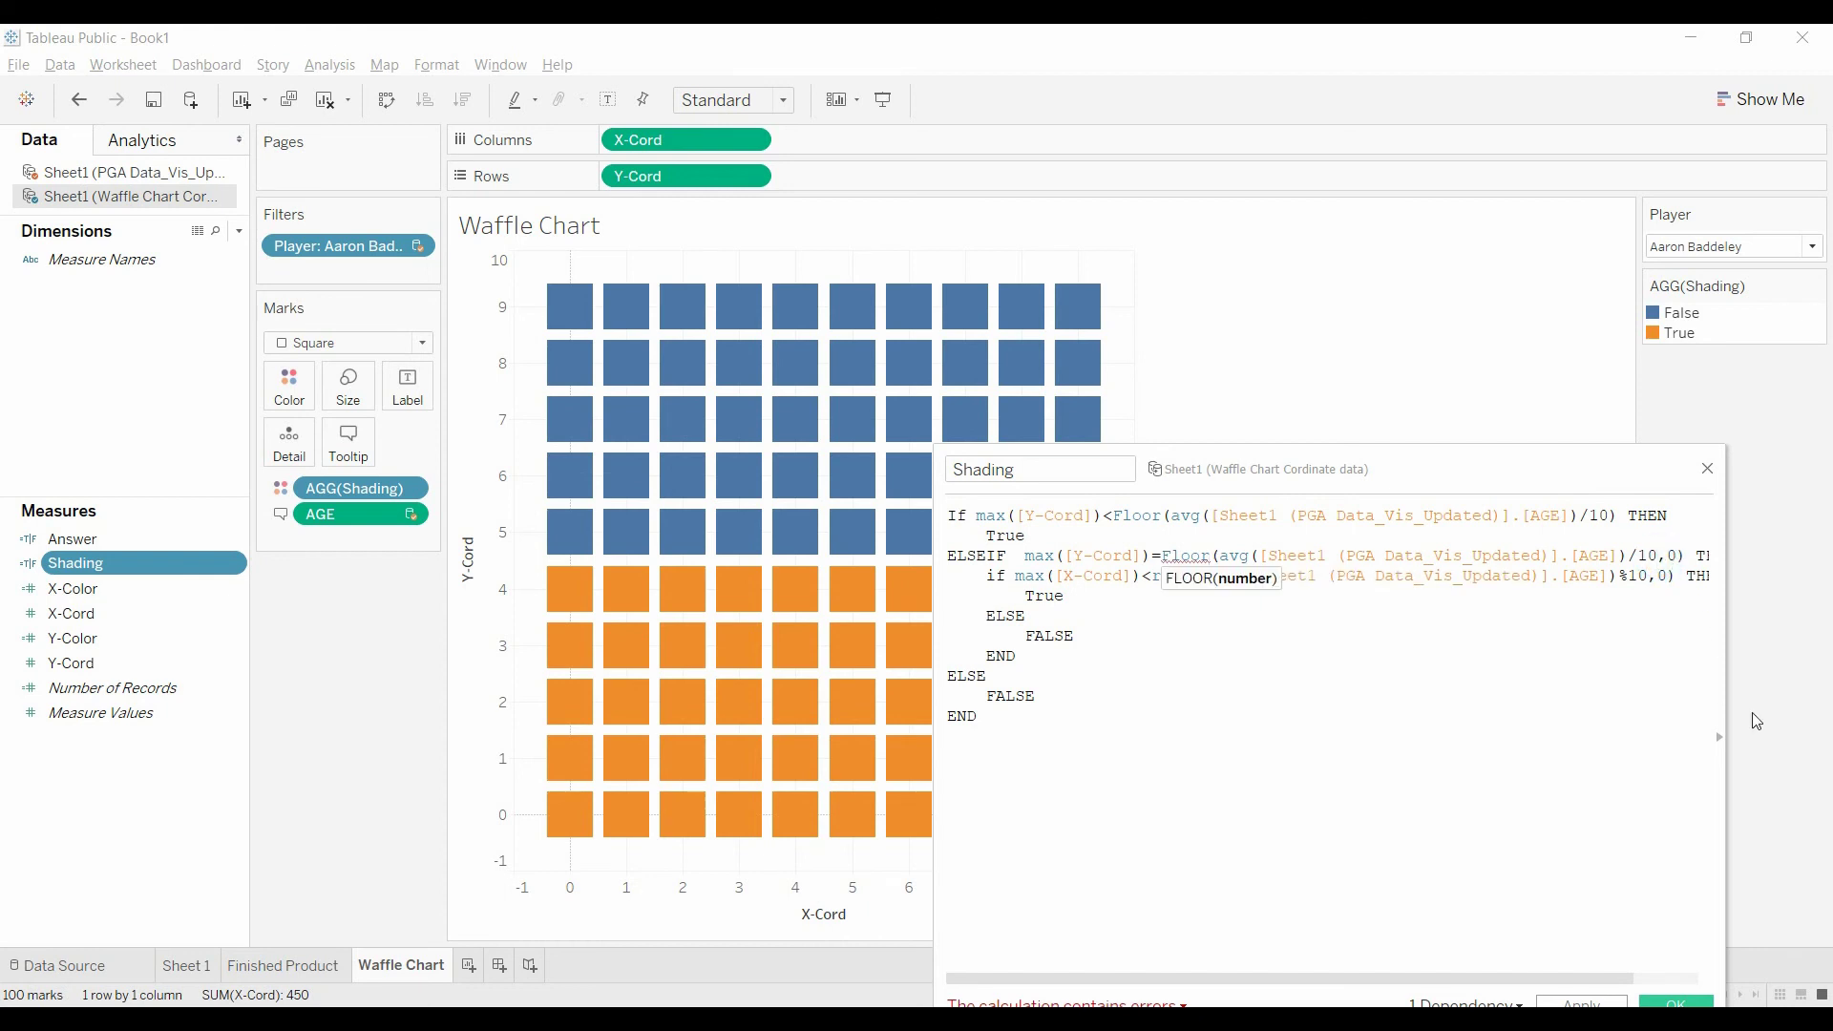
pyautogui.press('BackSpace')
pyautogui.press('BackSpace')
pyautogui.click(1580, 1002)
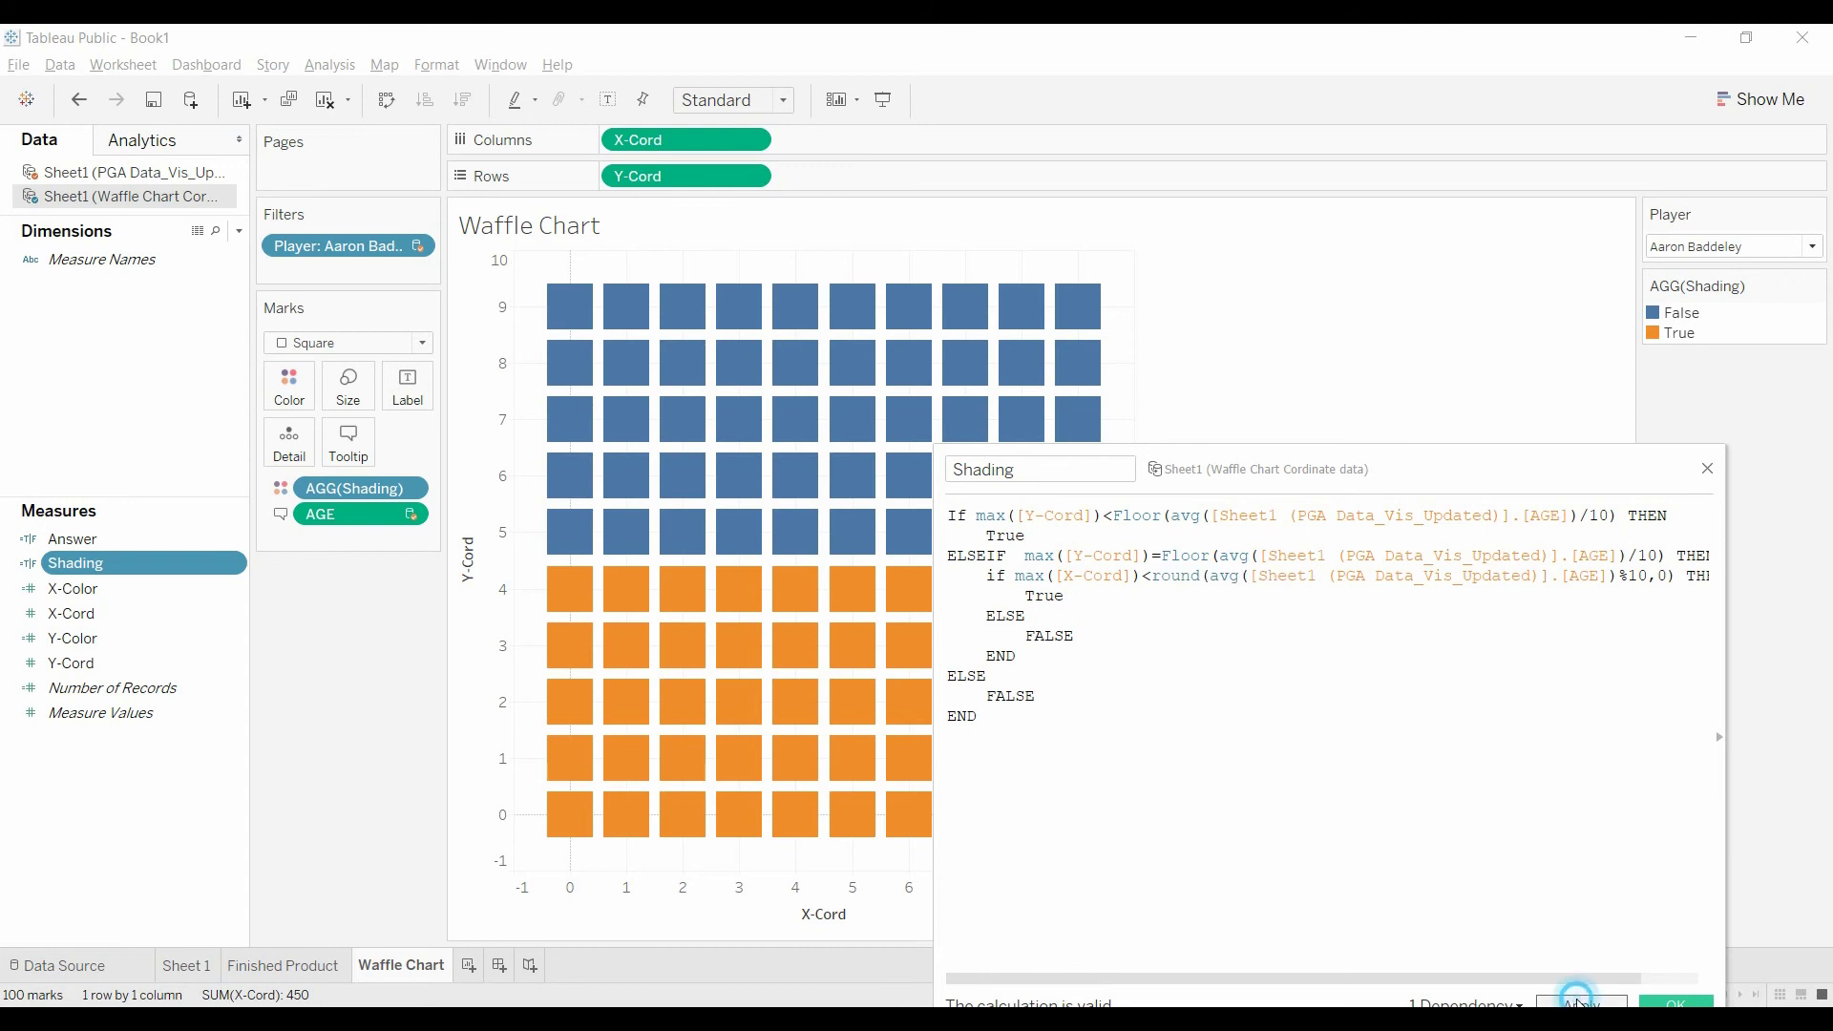
pyautogui.moveTo(1371, 483)
pyautogui.mouseDown()
pyautogui.moveTo(1596, 425)
pyautogui.moveTo(1600, 407)
pyautogui.mouseUp()
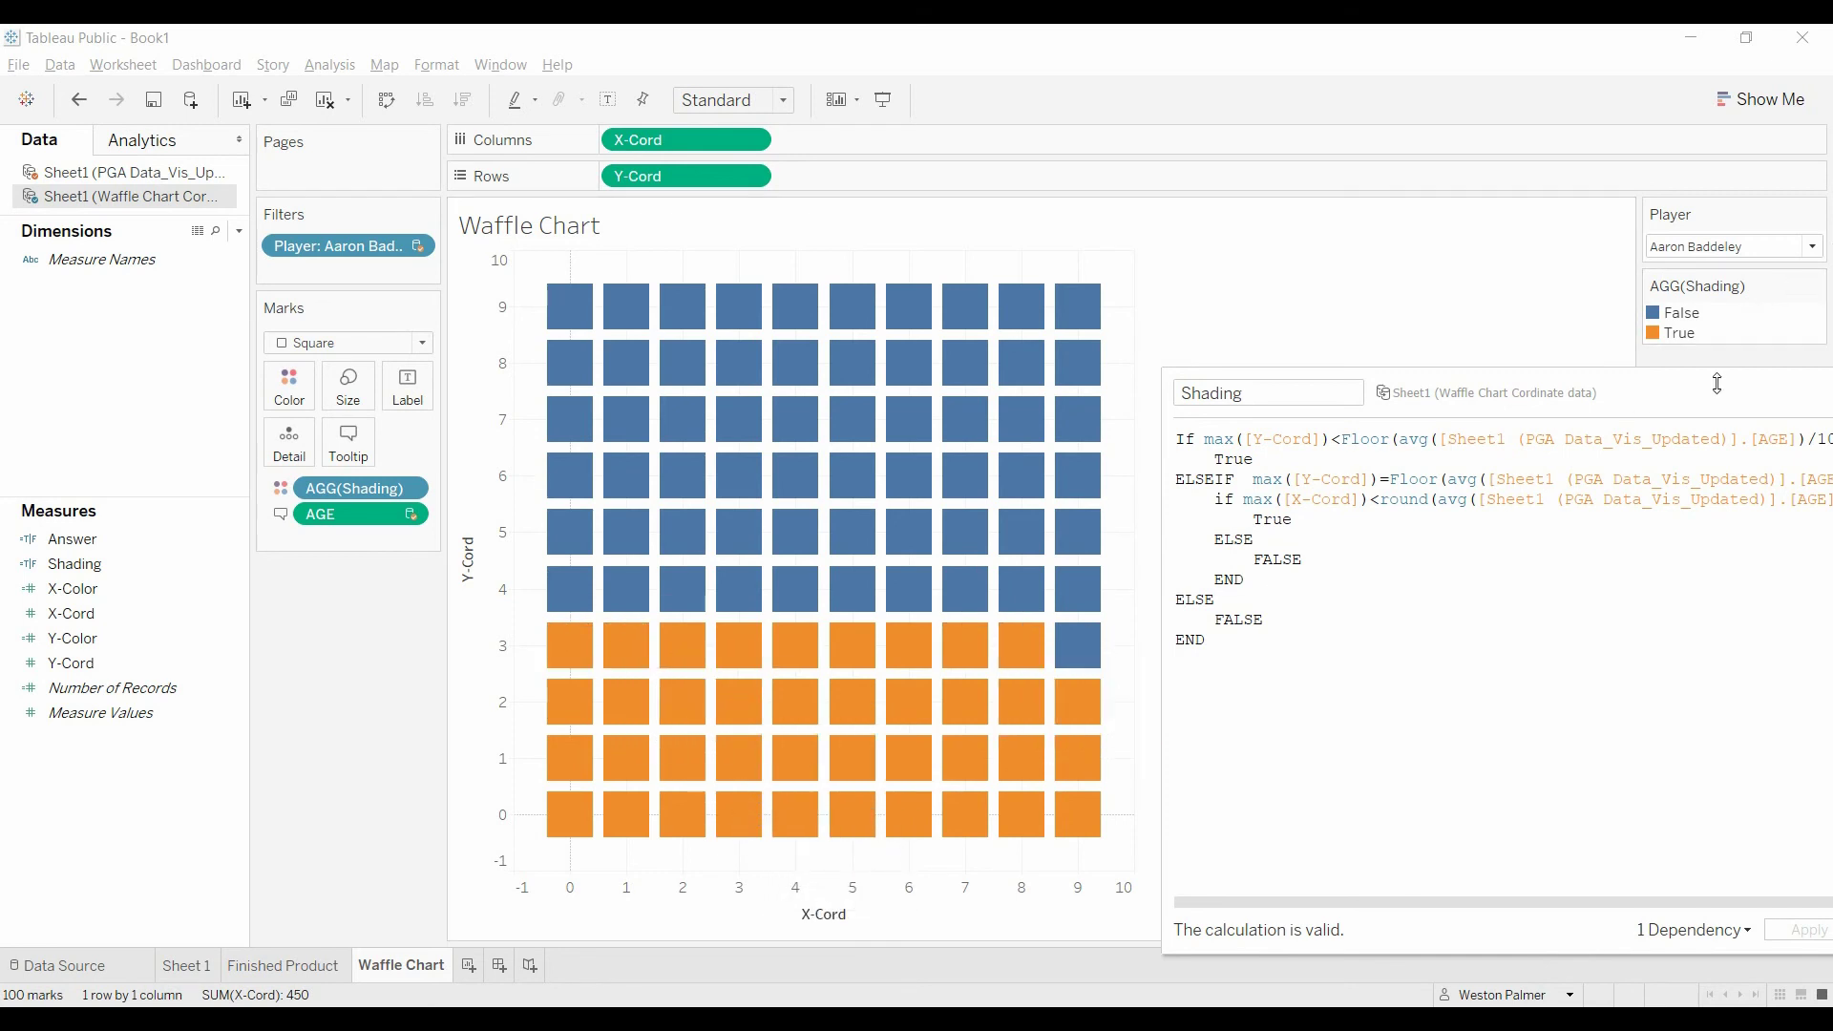
# Confirm the Shading edit with OK and switch the Player filter to another golfer
pyautogui.moveTo(1719, 380); pyautogui.dragTo(1295, 363)
pyautogui.click(1479, 910)
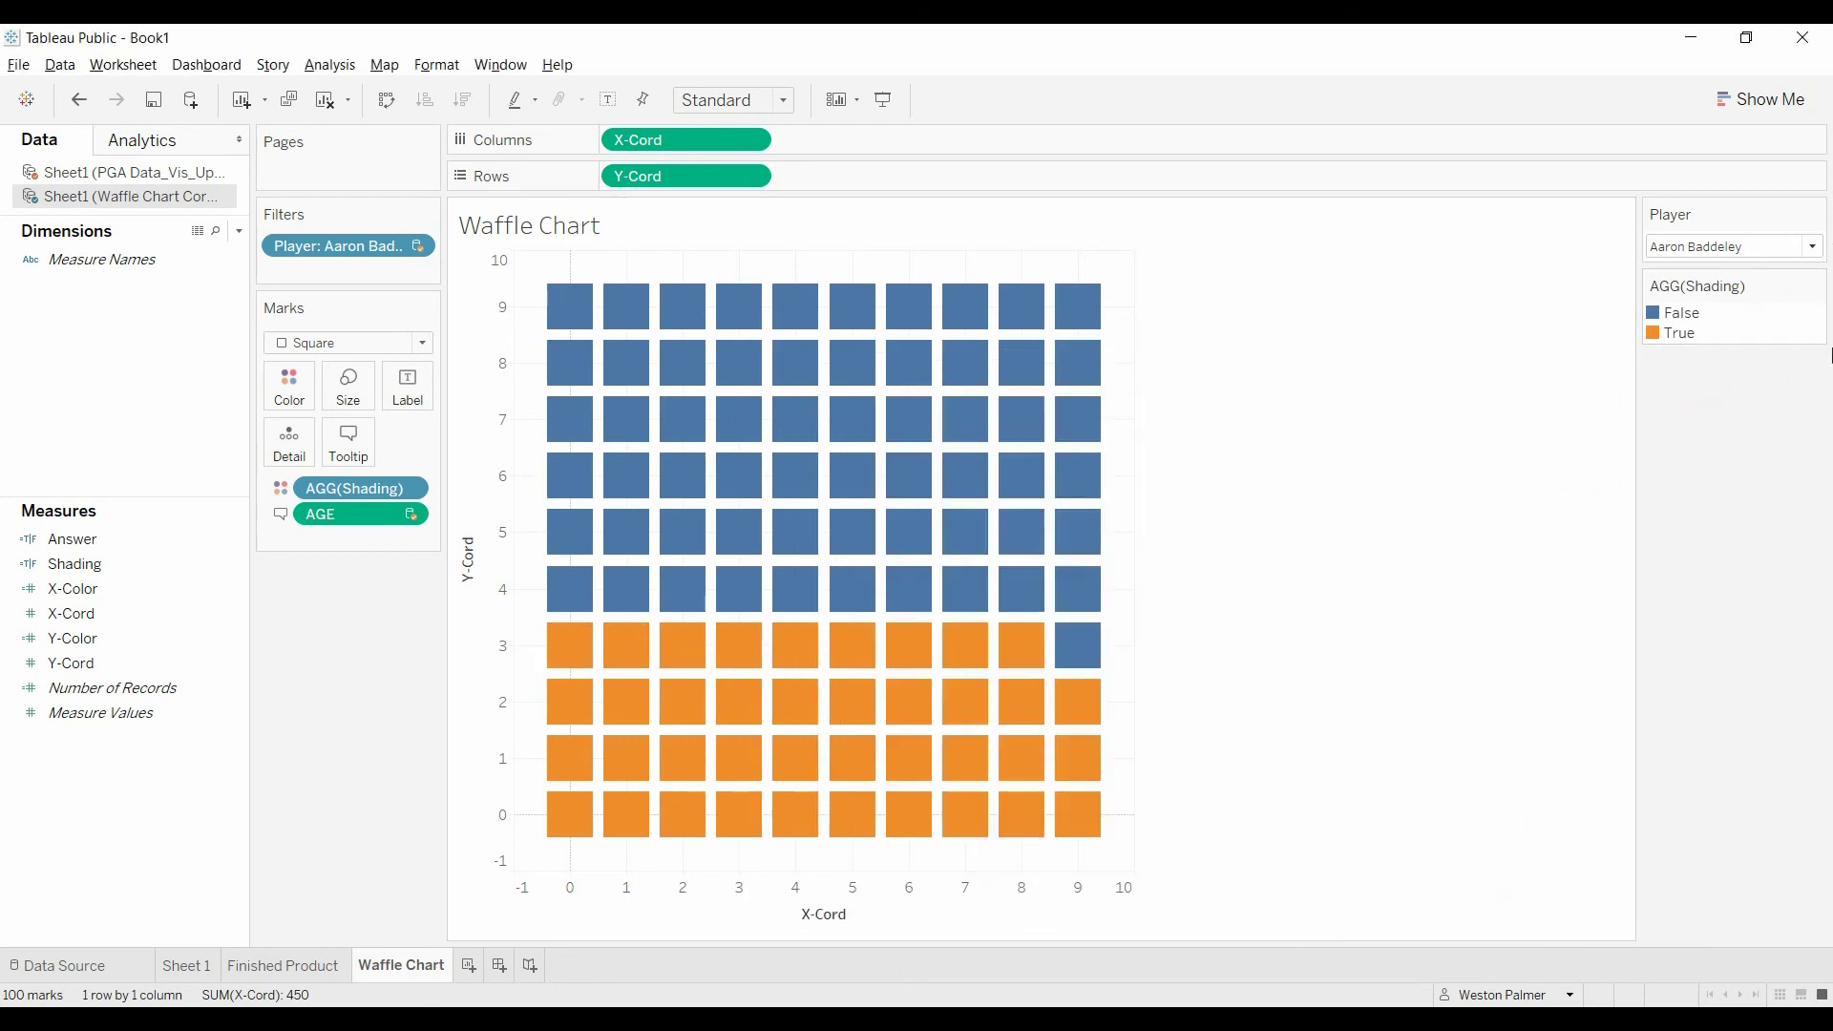
pyautogui.click(1811, 246)
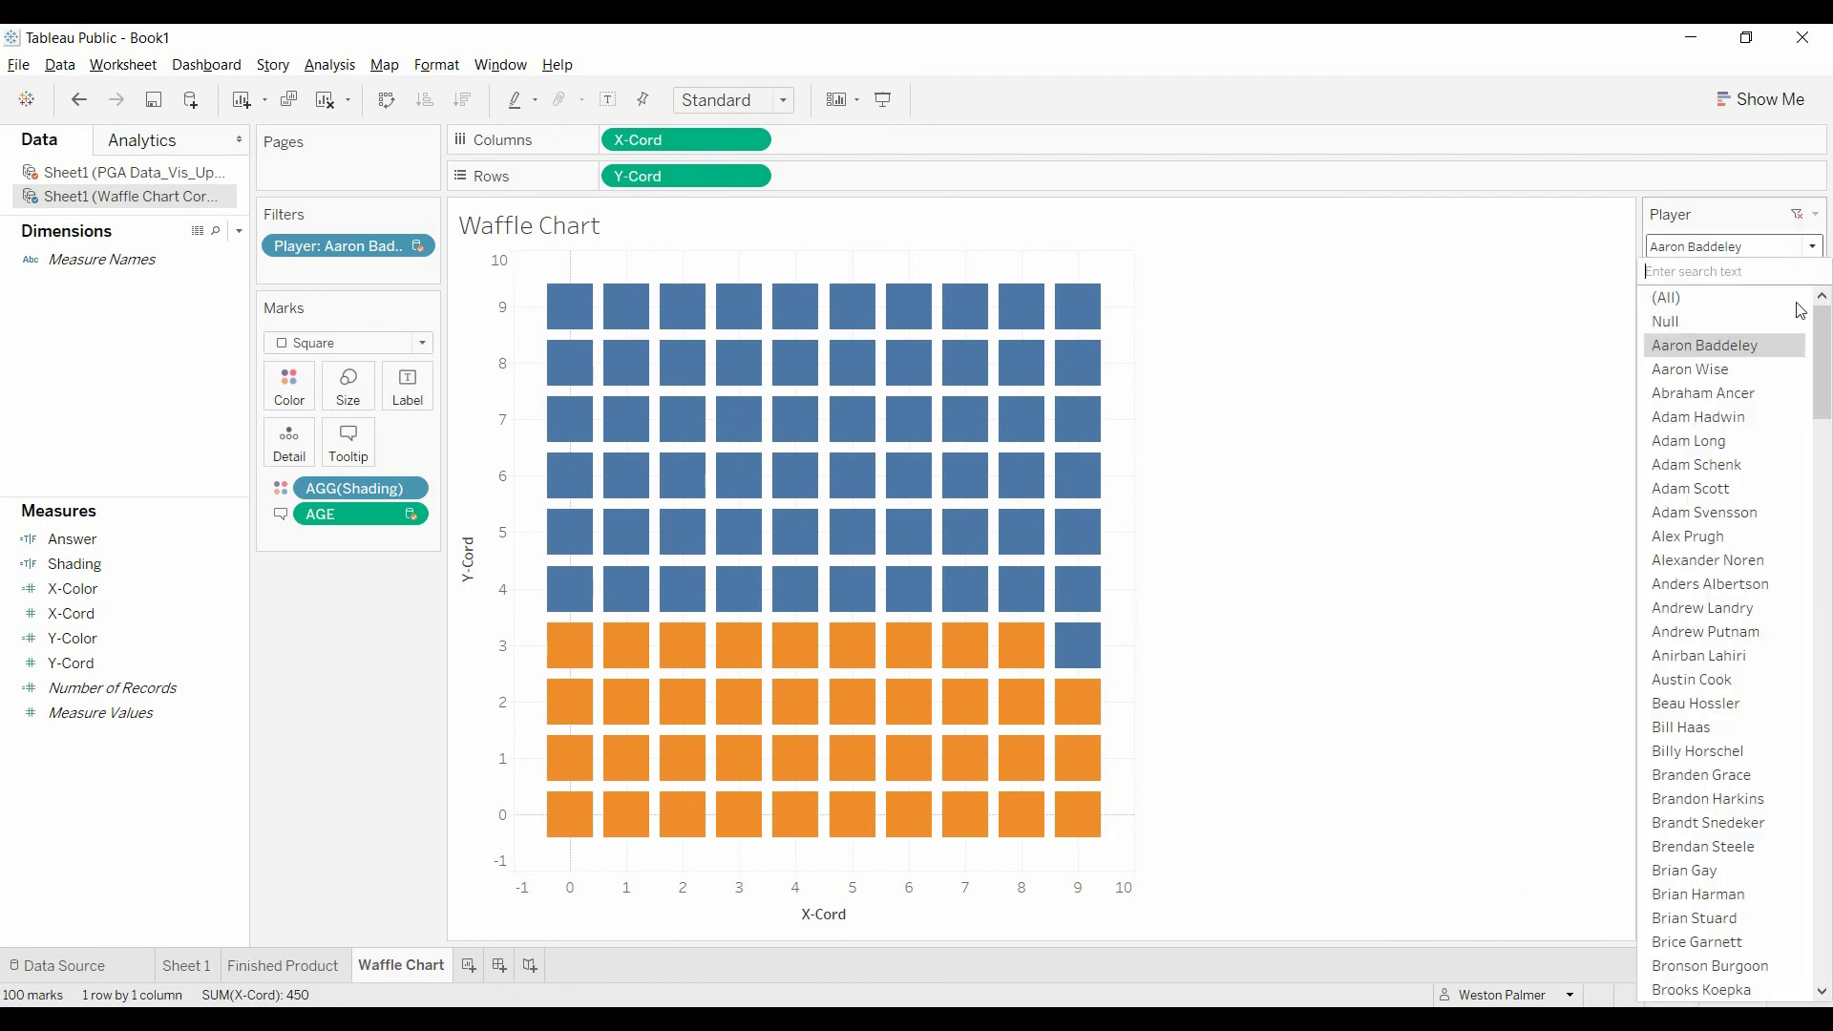
pyautogui.click(1754, 513)
# Pick a second and then a third player from the Player dropdown to check the waffle
pyautogui.moveTo(1018, 783)
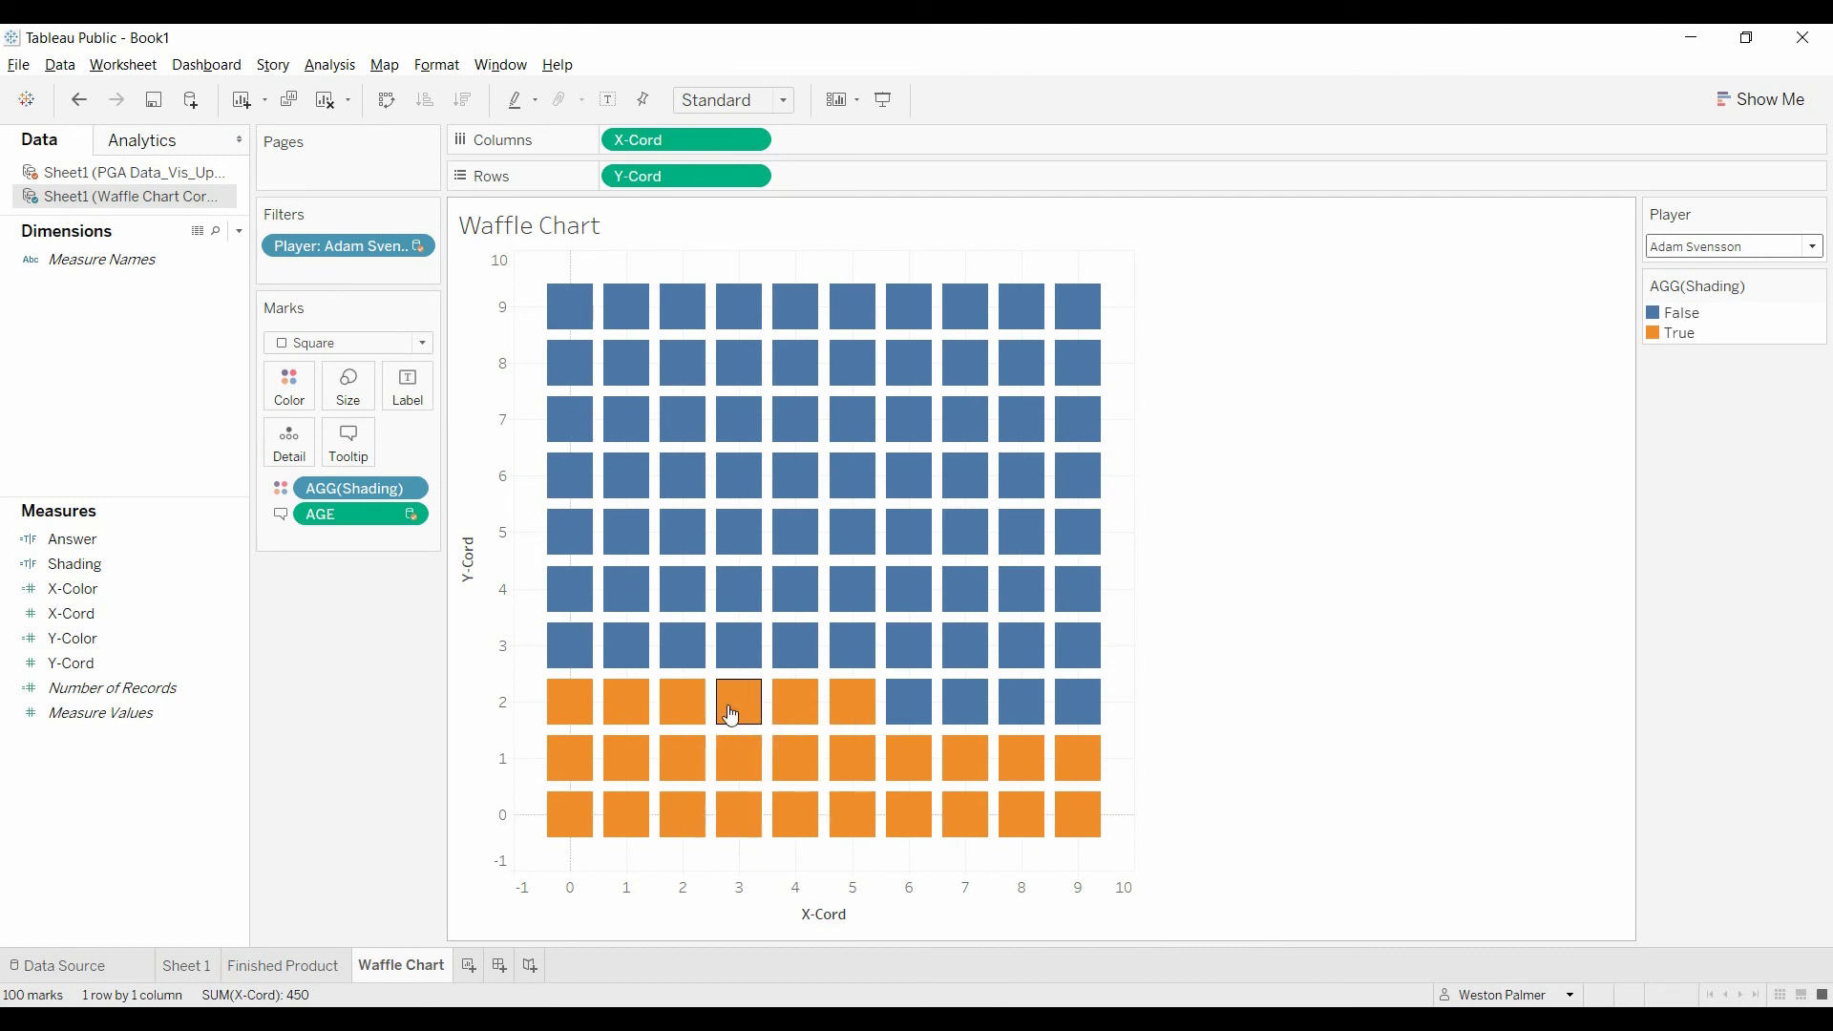
pyautogui.moveTo(909, 711)
pyautogui.click(1811, 246)
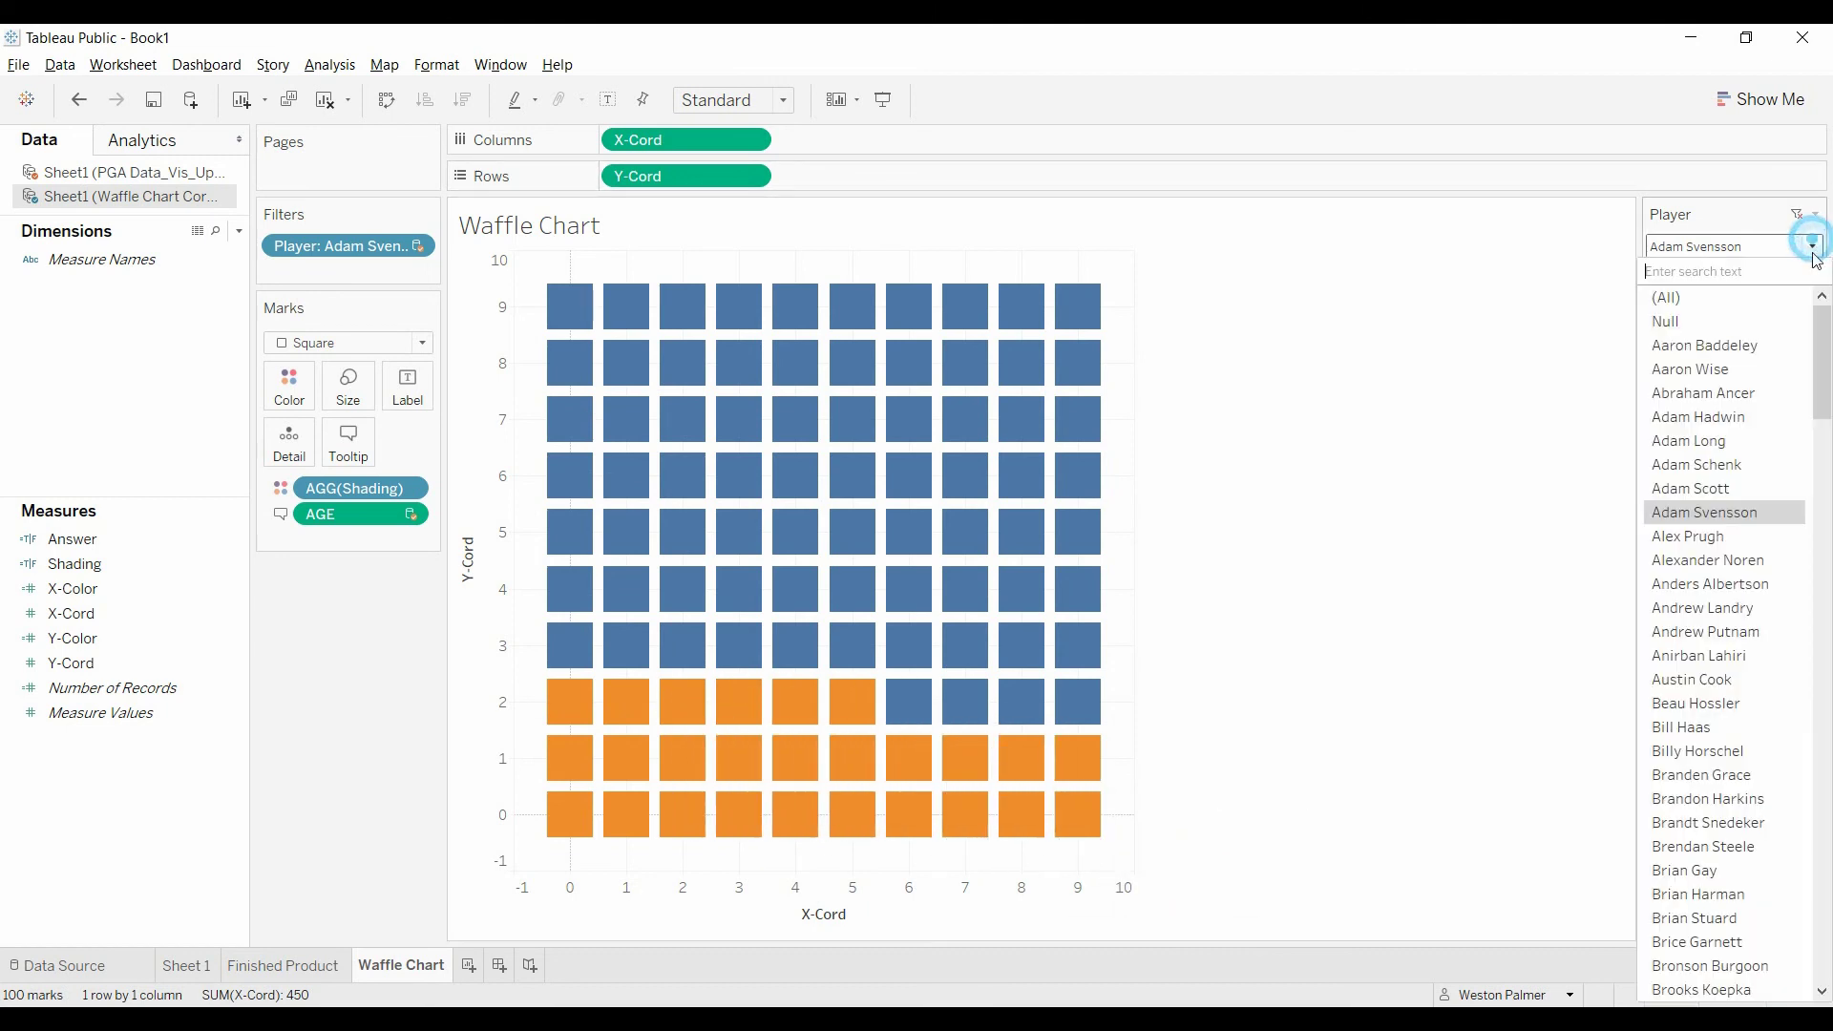
pyautogui.click(1776, 770)
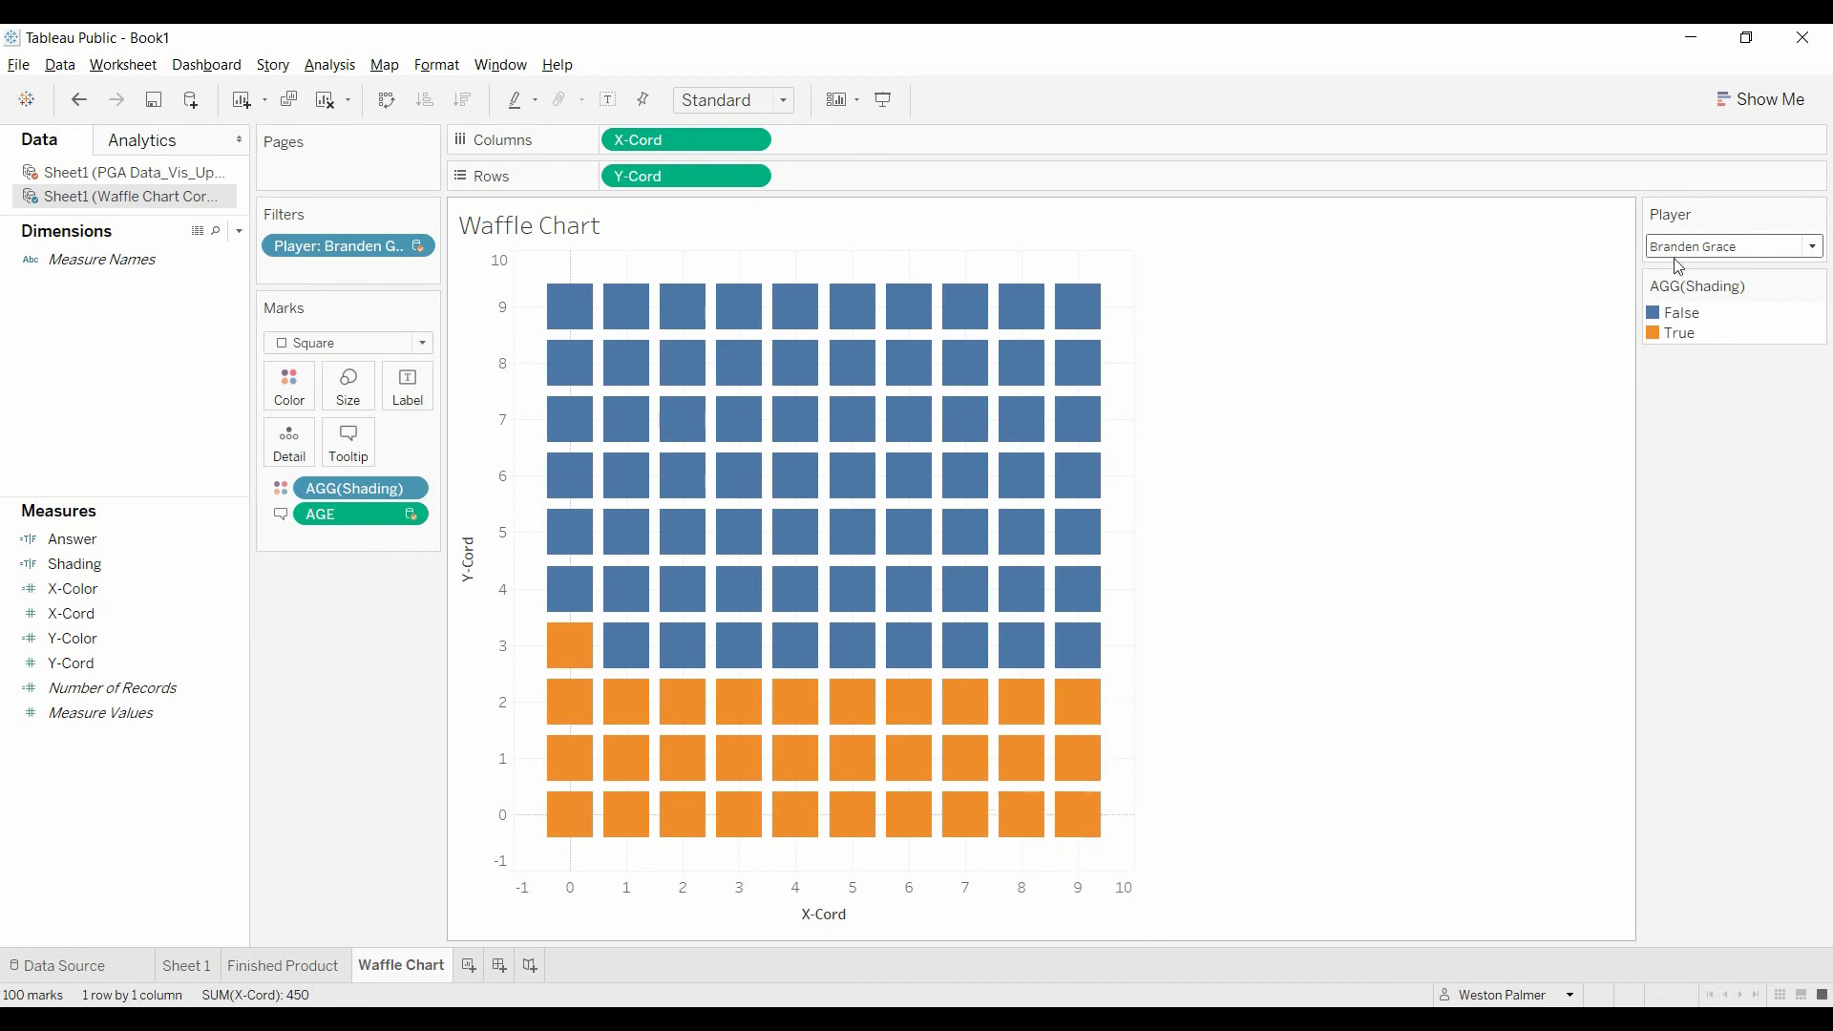
pyautogui.click(1812, 246)
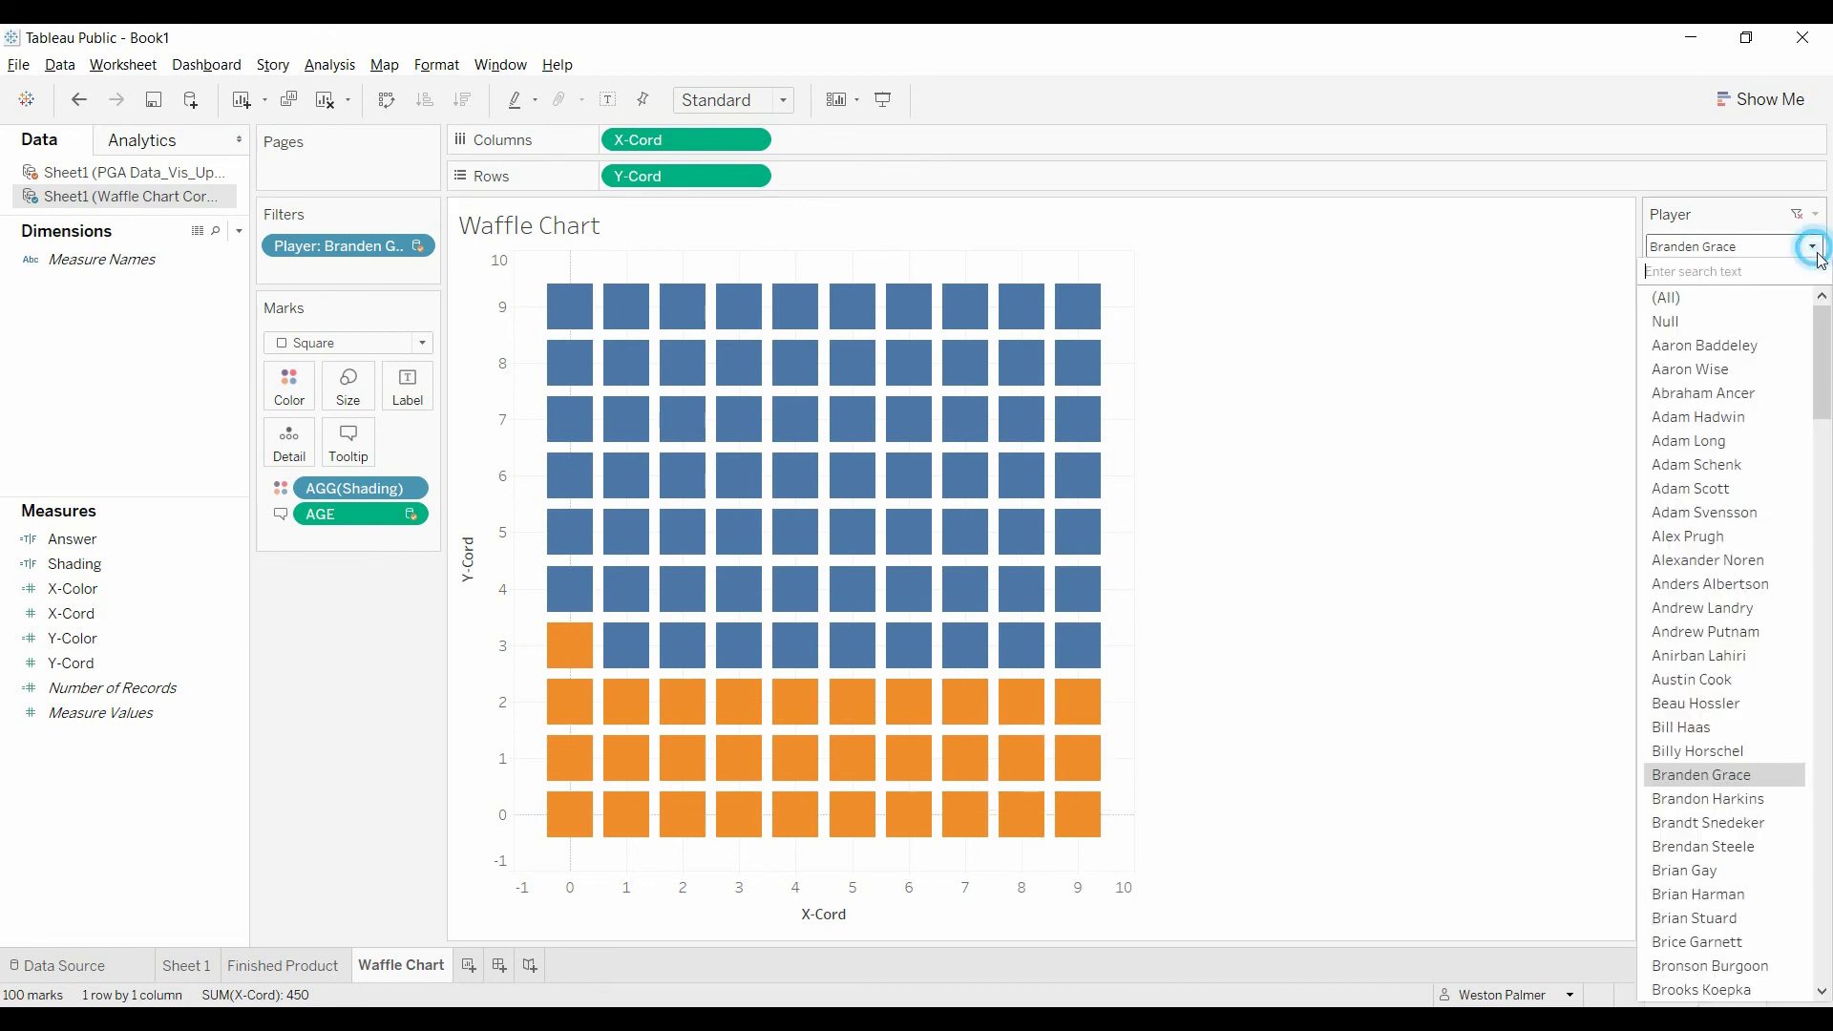
pyautogui.click(1707, 894)
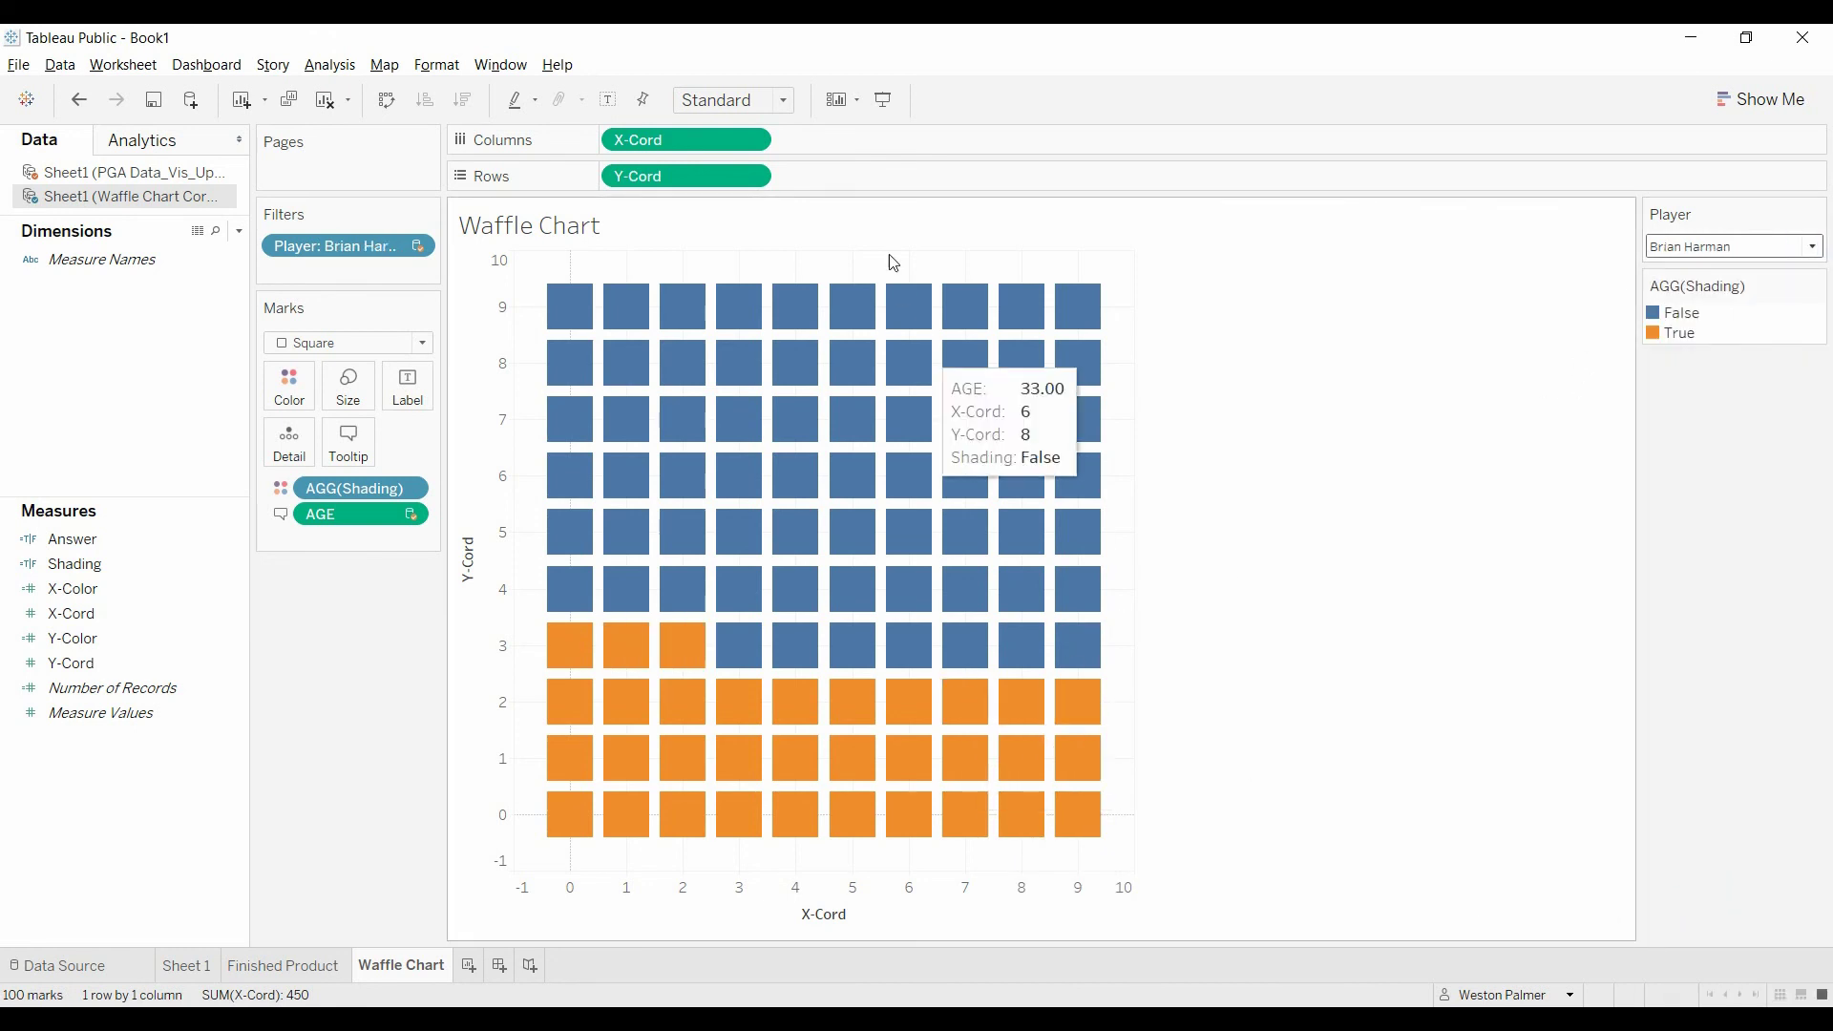
# Hide the X-Cord and Y-Cord headers by unchecking Show Header on both pills
pyautogui.click(749, 140)
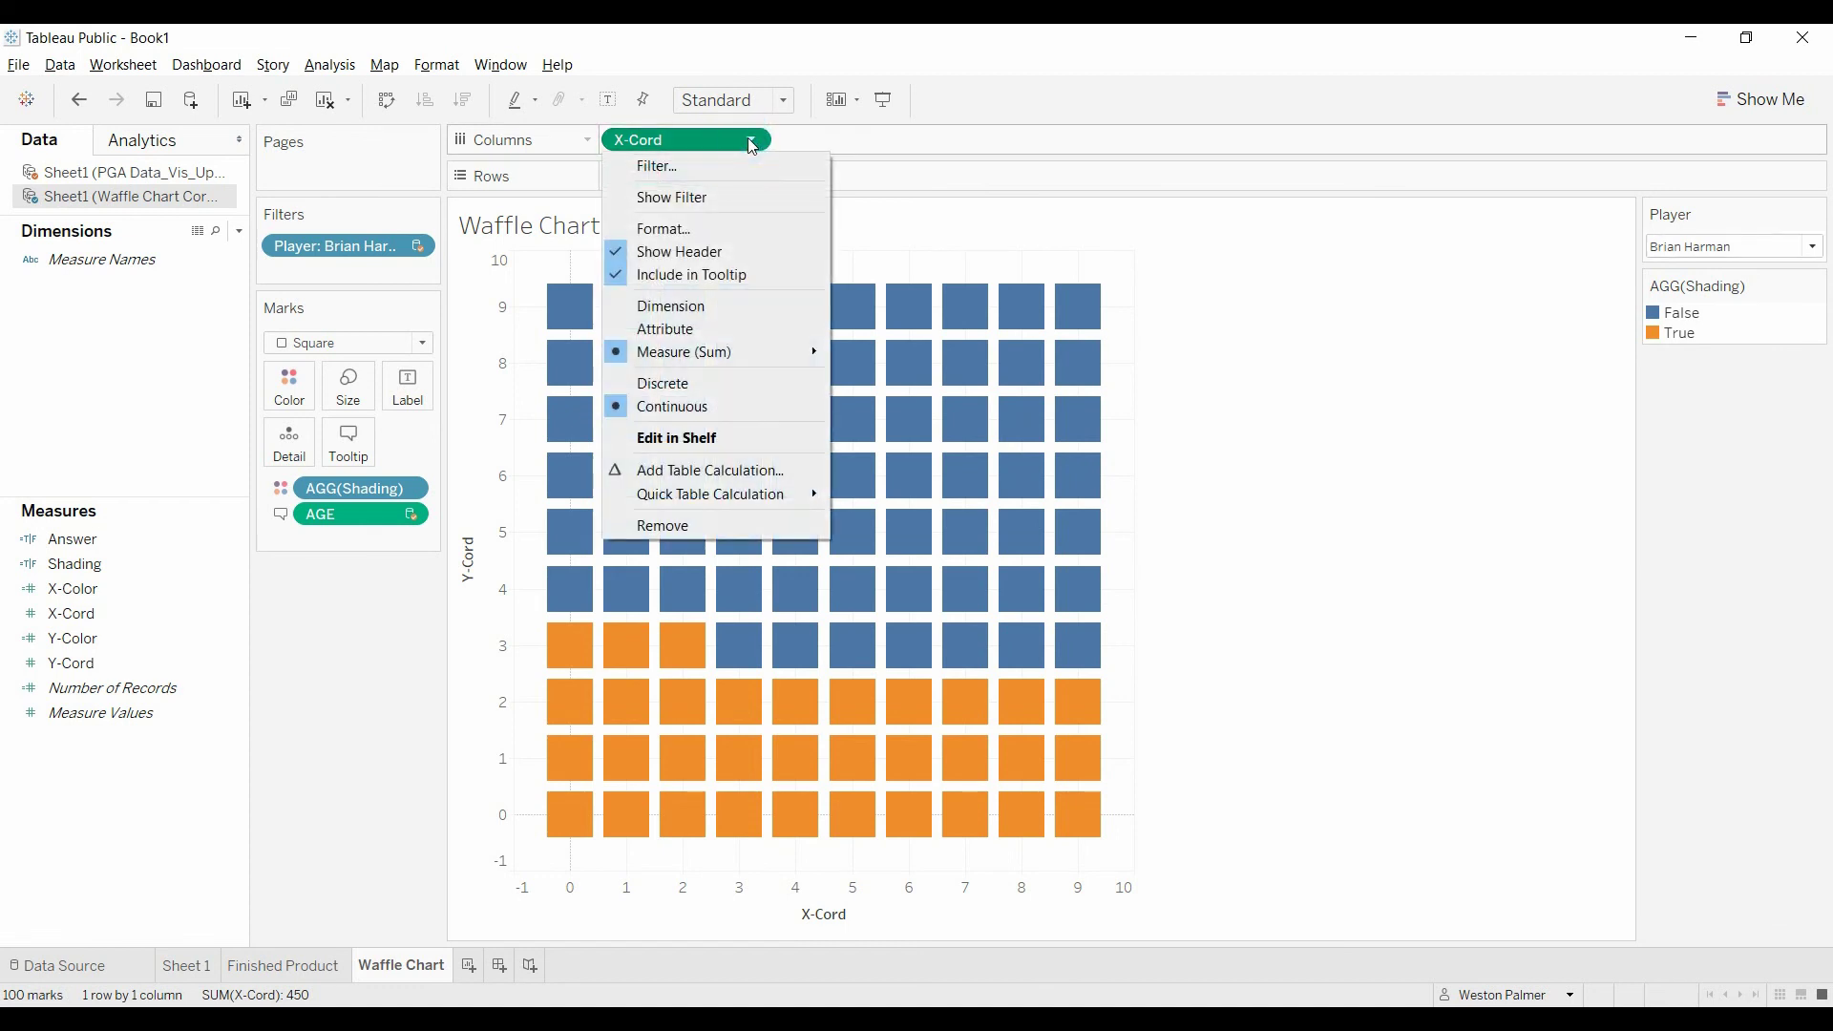
pyautogui.click(668, 251)
pyautogui.click(754, 177)
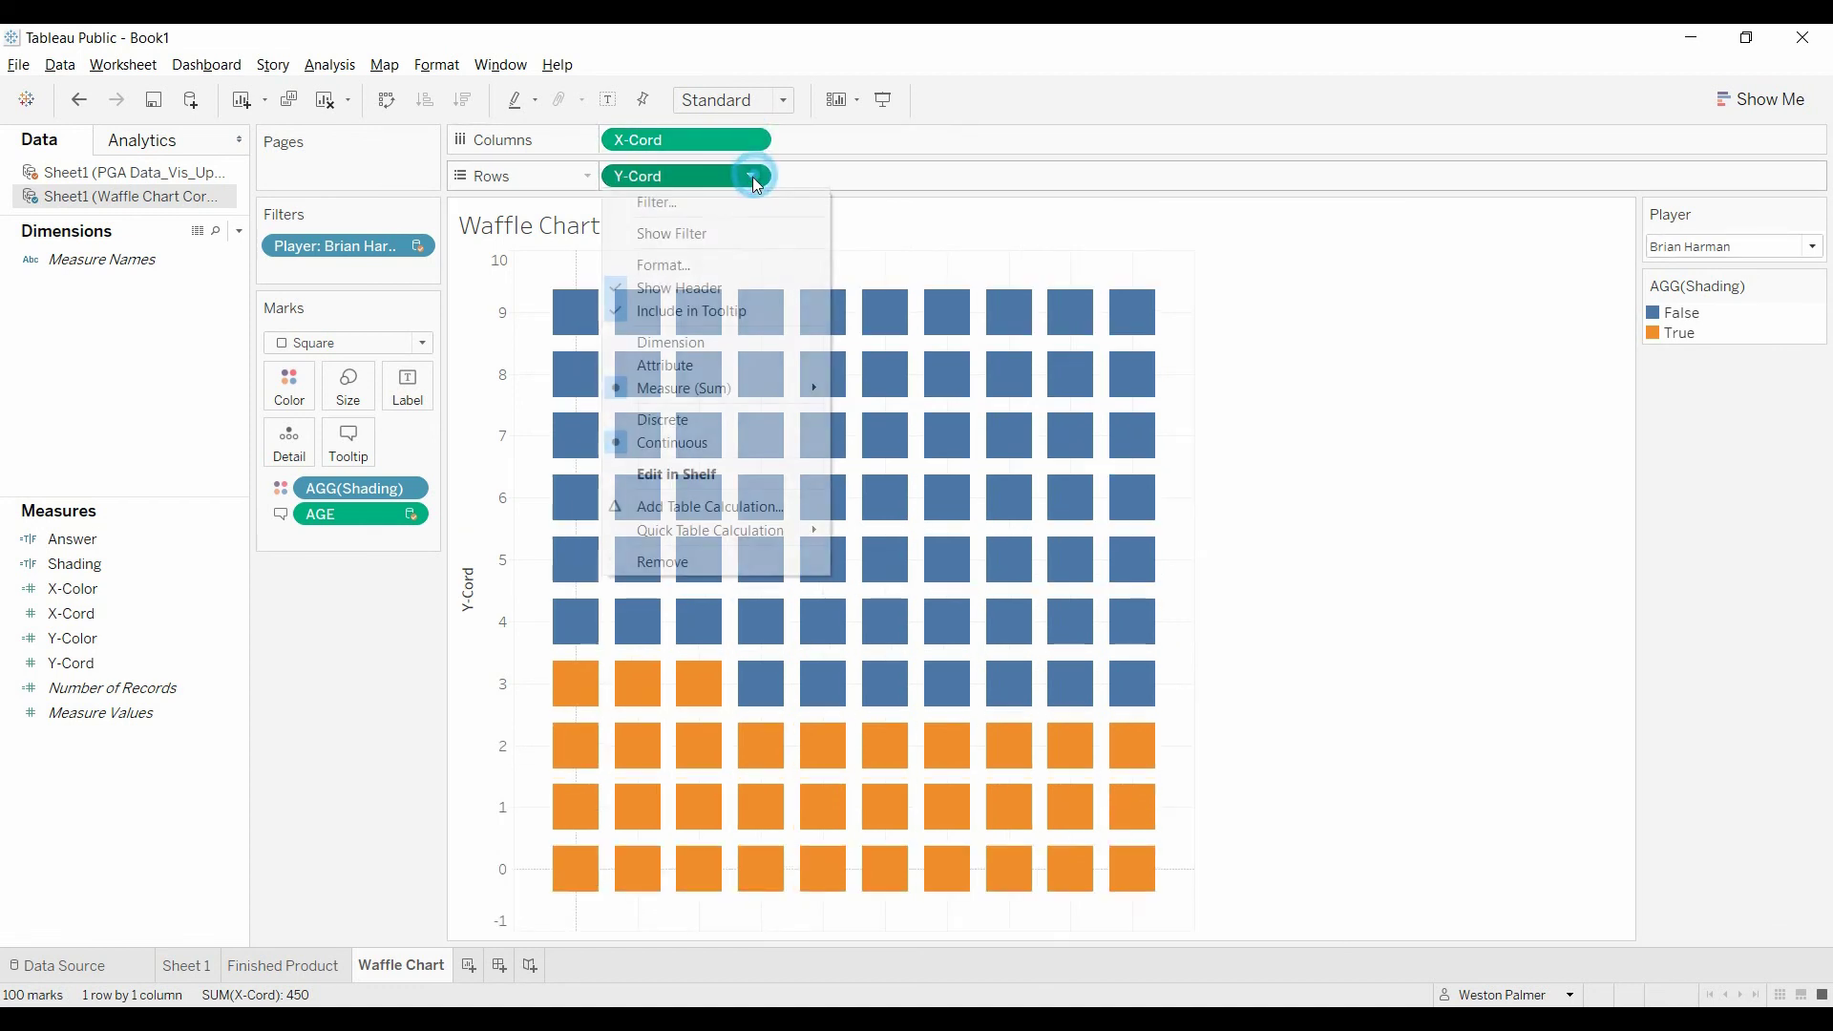
pyautogui.click(693, 286)
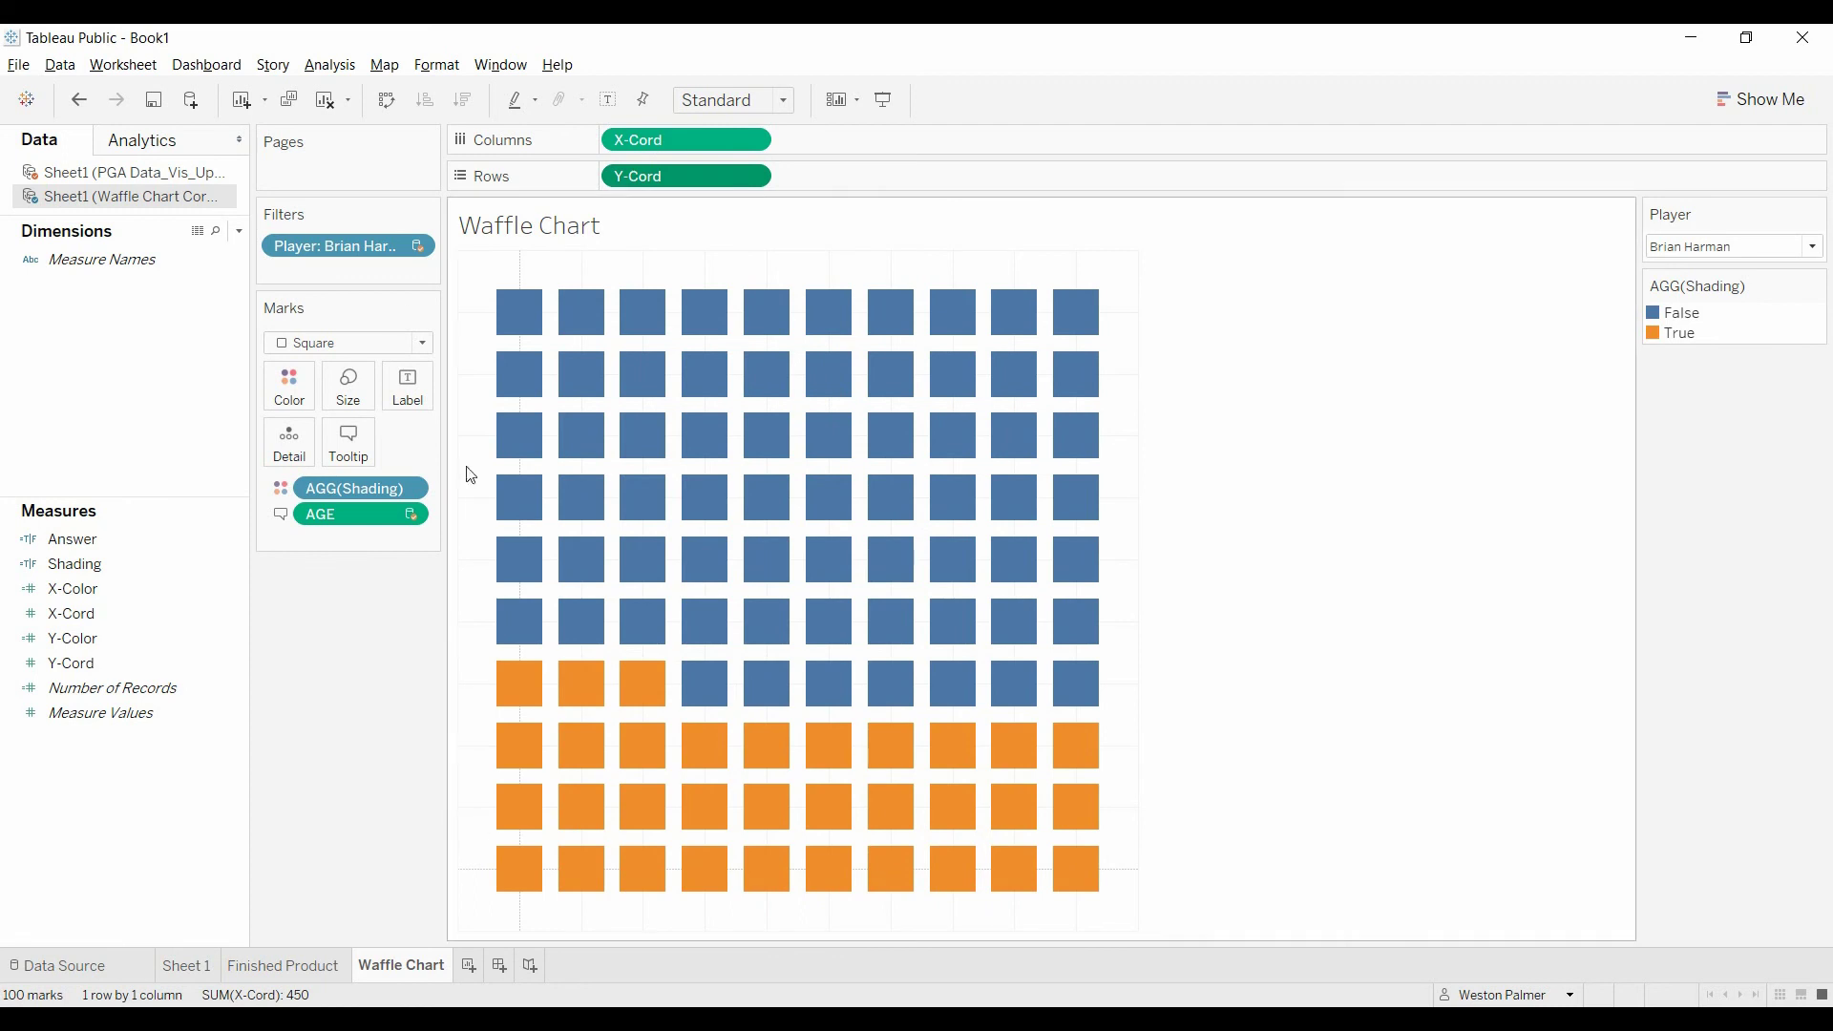
# Under Format > Lines, set Grid Lines, Zero Lines and Axis Rulers to None
pyautogui.click(435, 63)
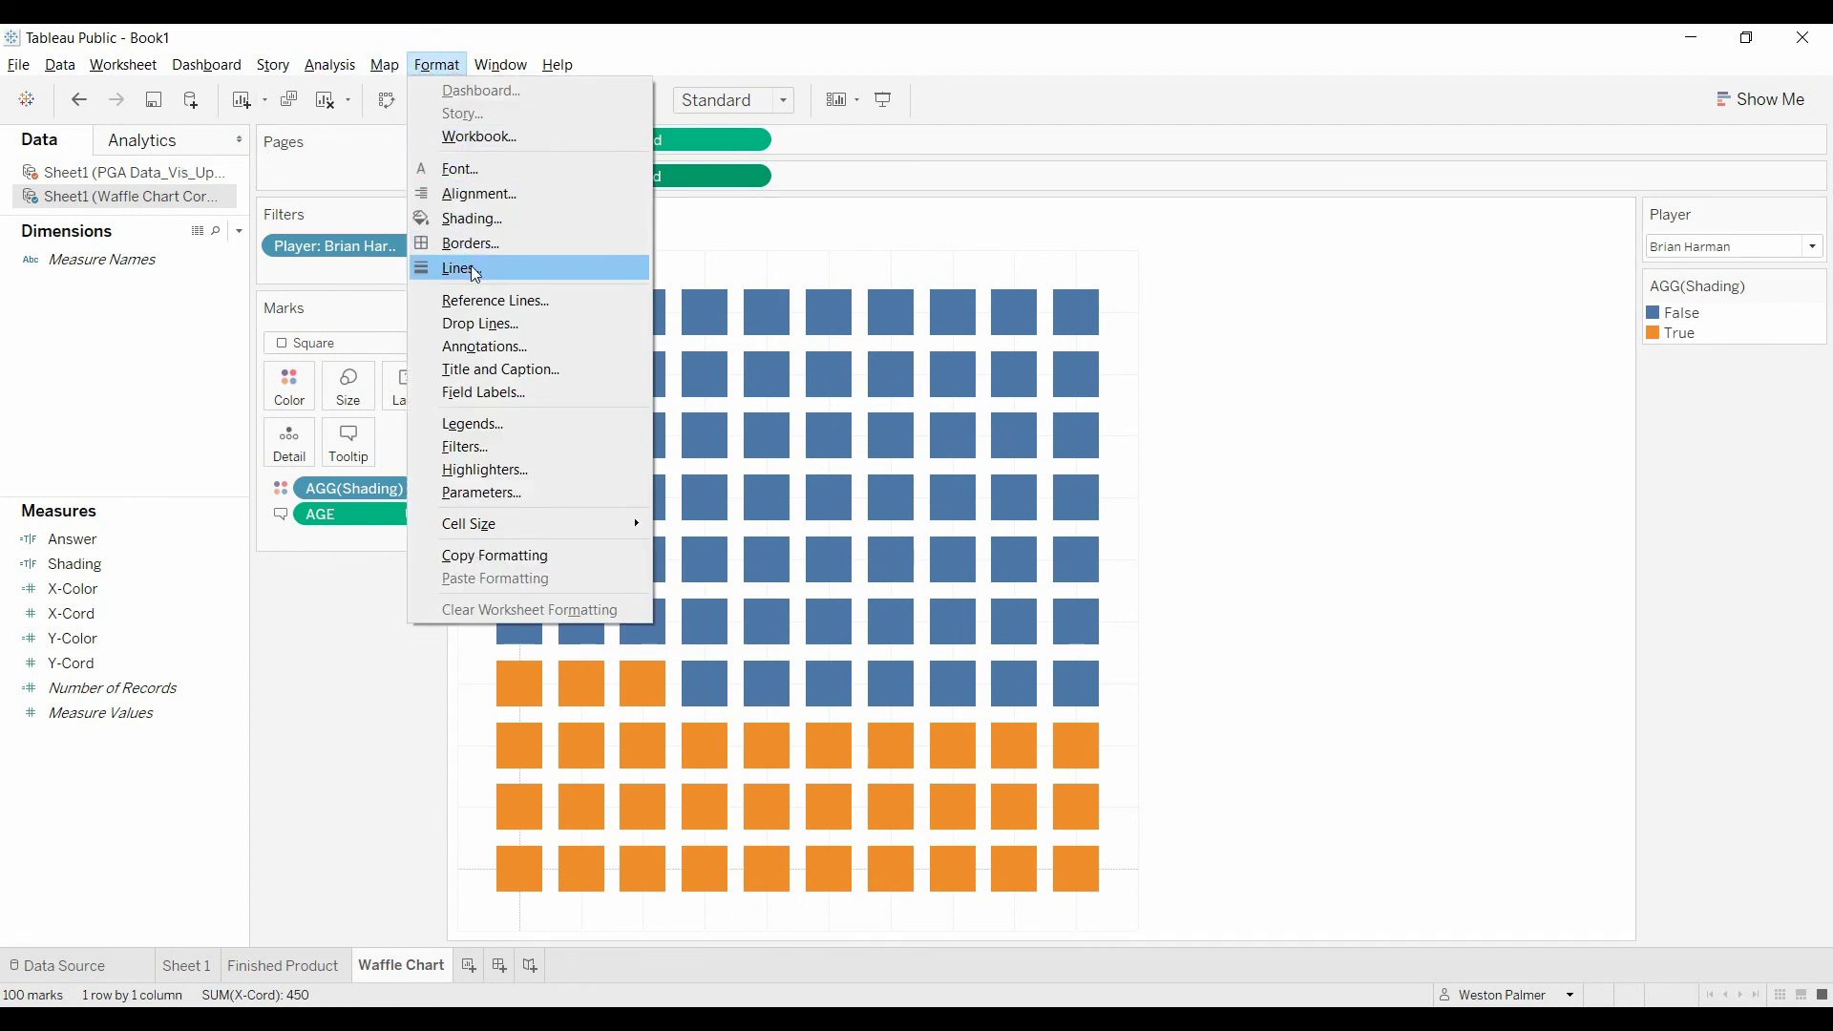
pyautogui.click(468, 269)
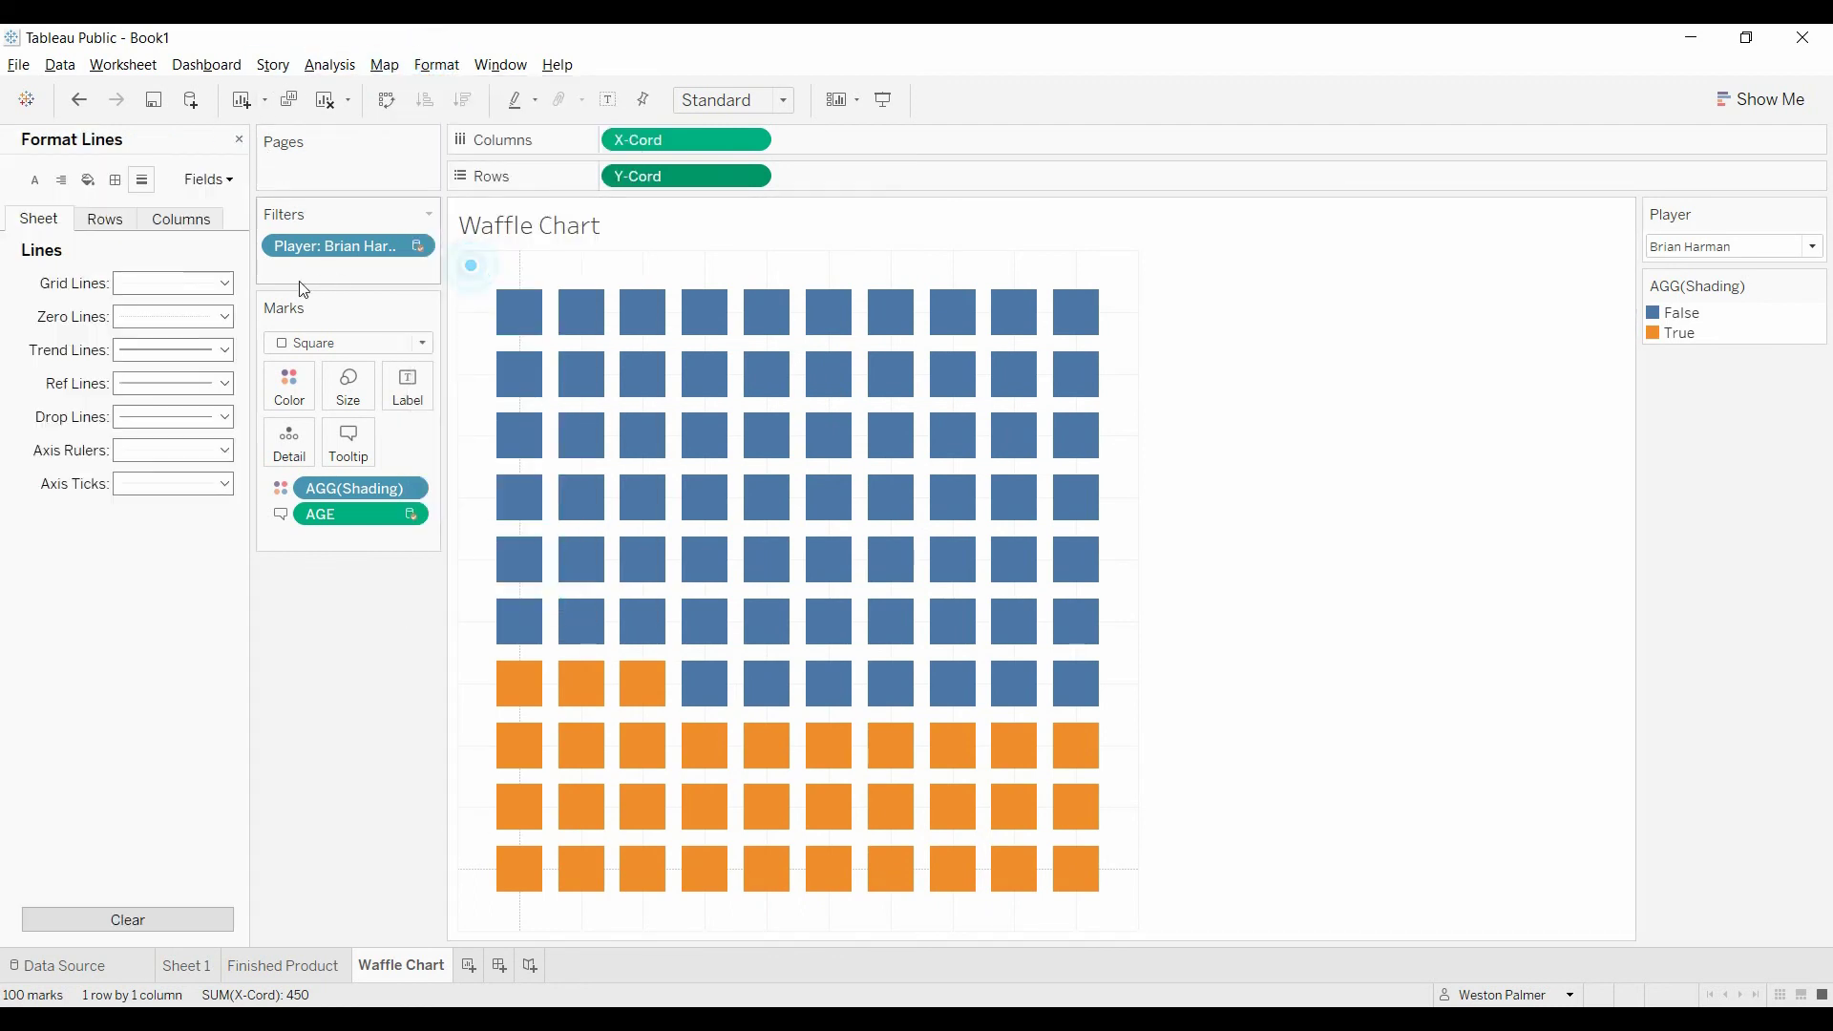
pyautogui.click(222, 282)
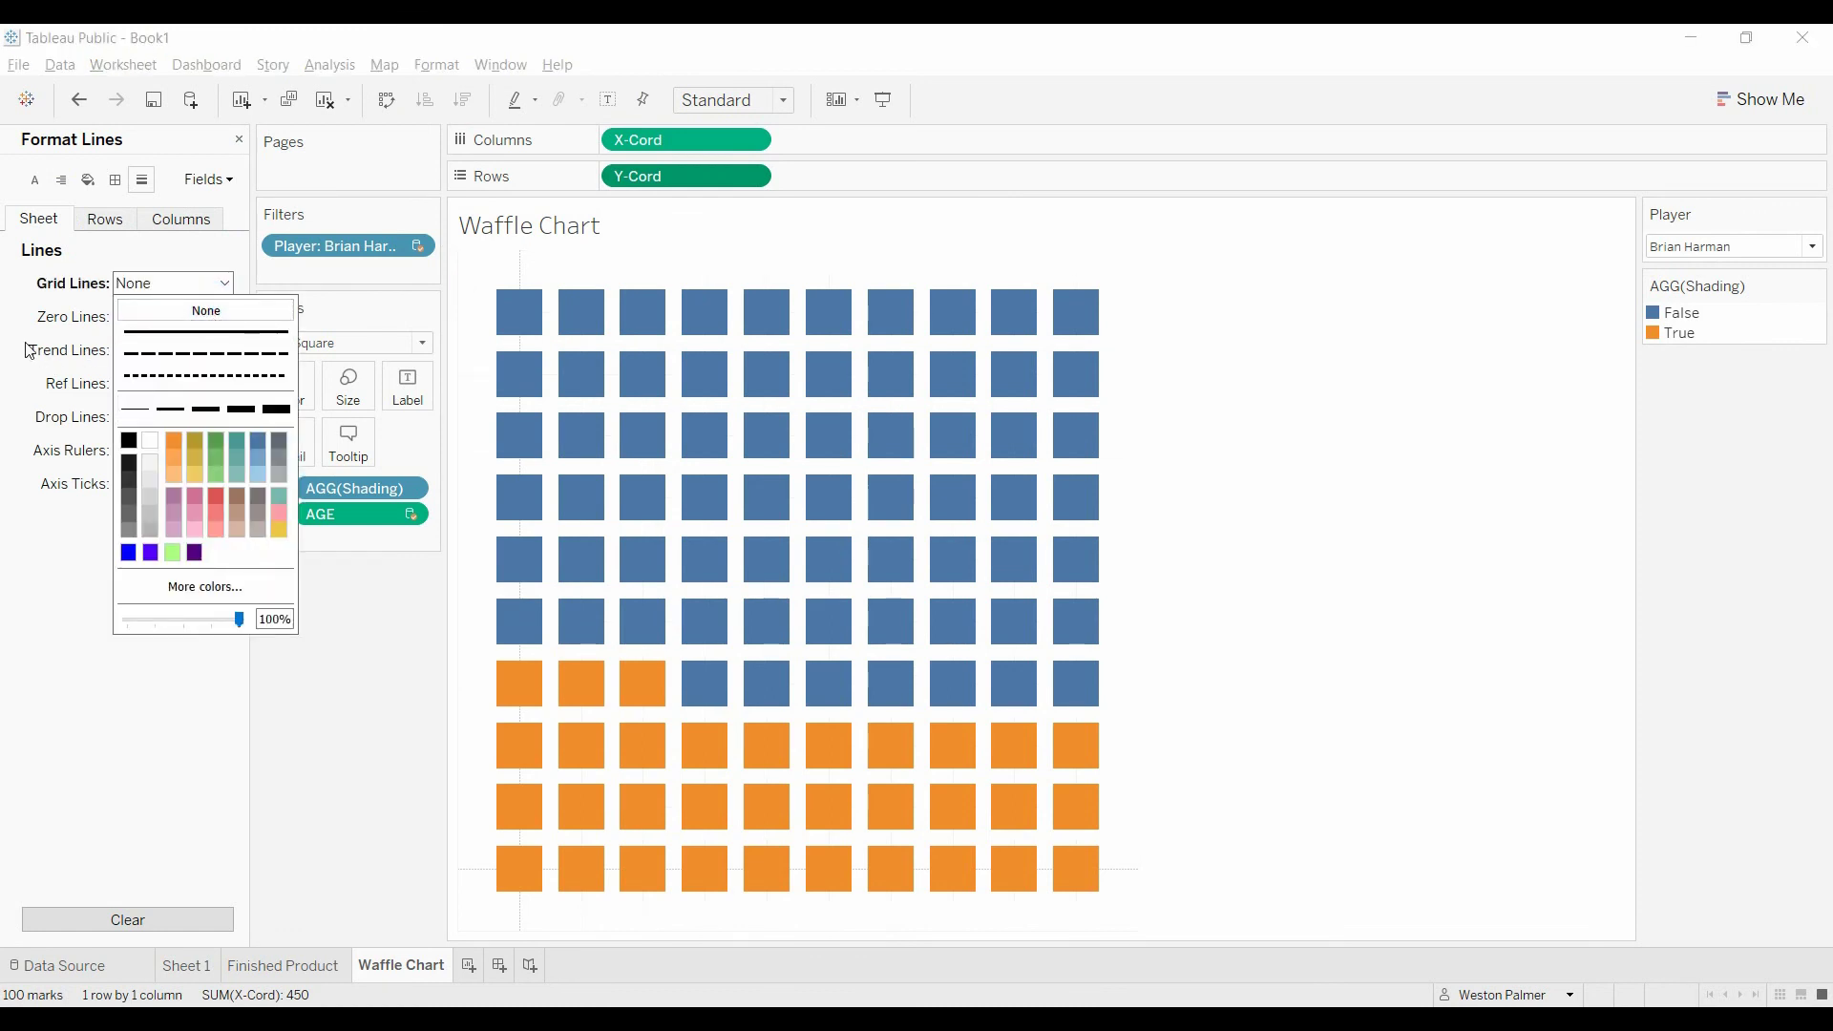
pyautogui.click(27, 346)
pyautogui.click(222, 316)
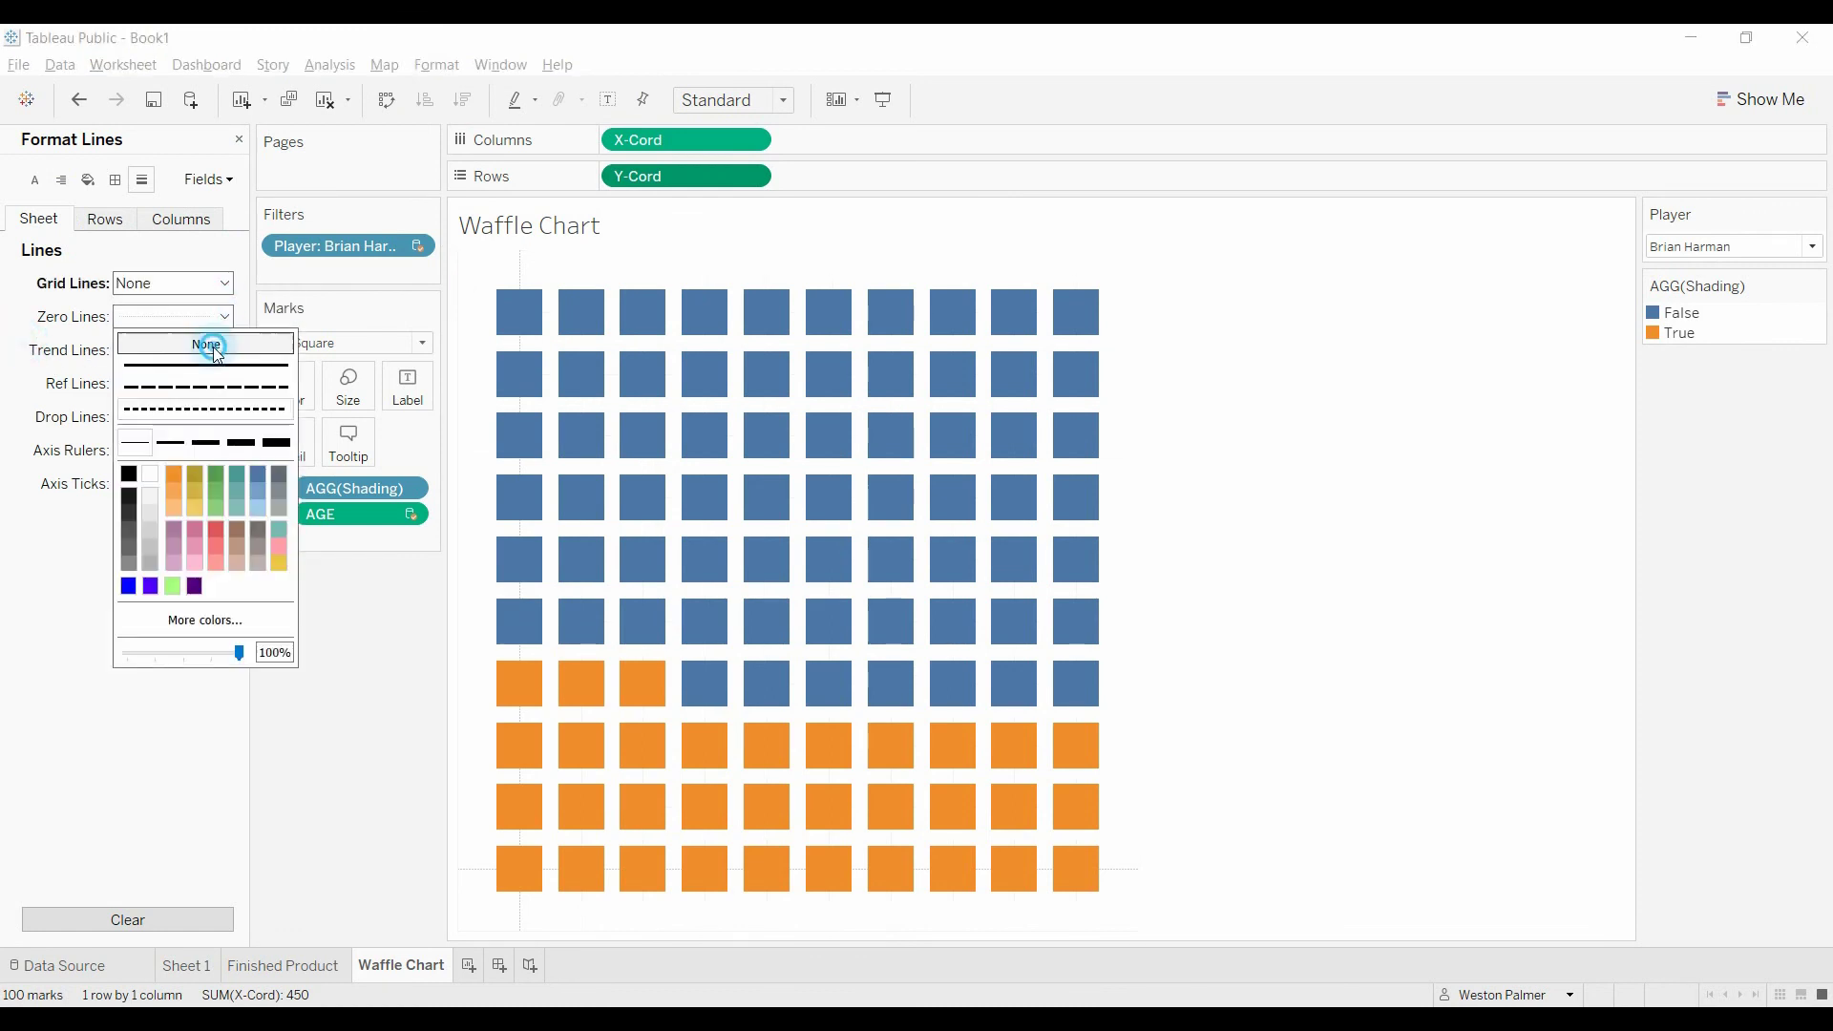
pyautogui.click(213, 345)
pyautogui.click(20, 613)
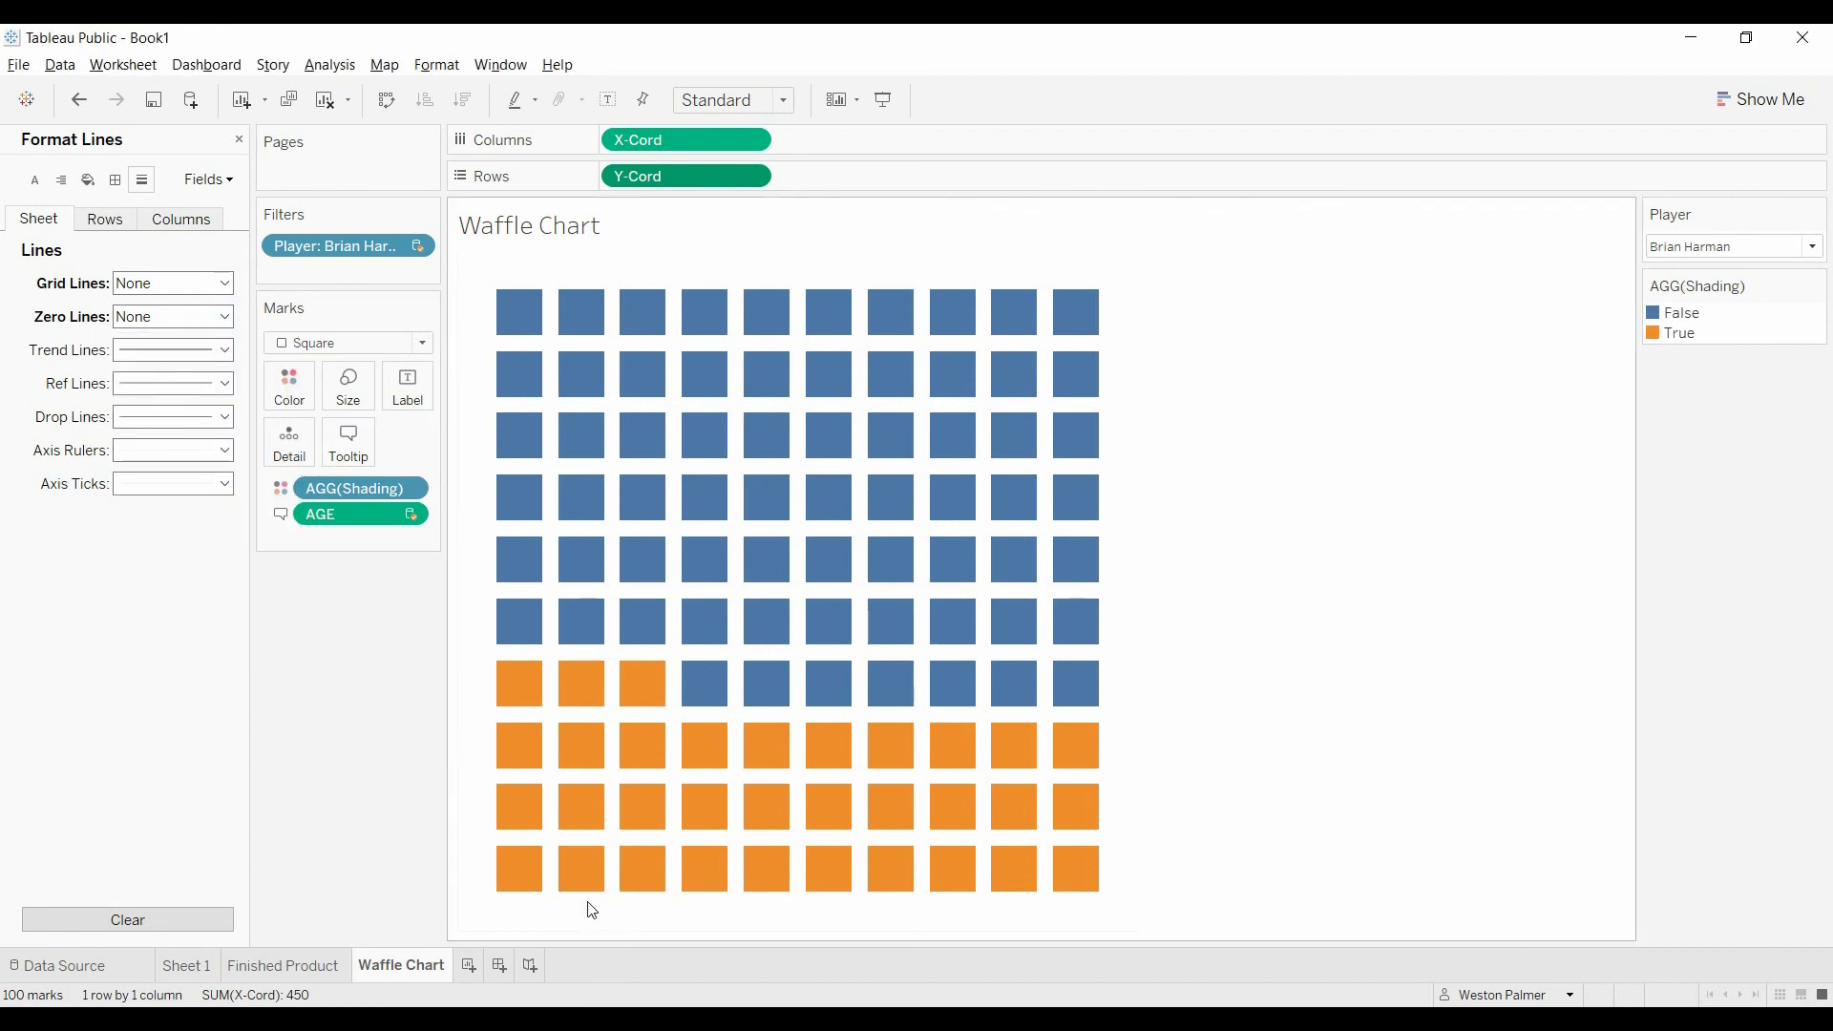
pyautogui.click(229, 451)
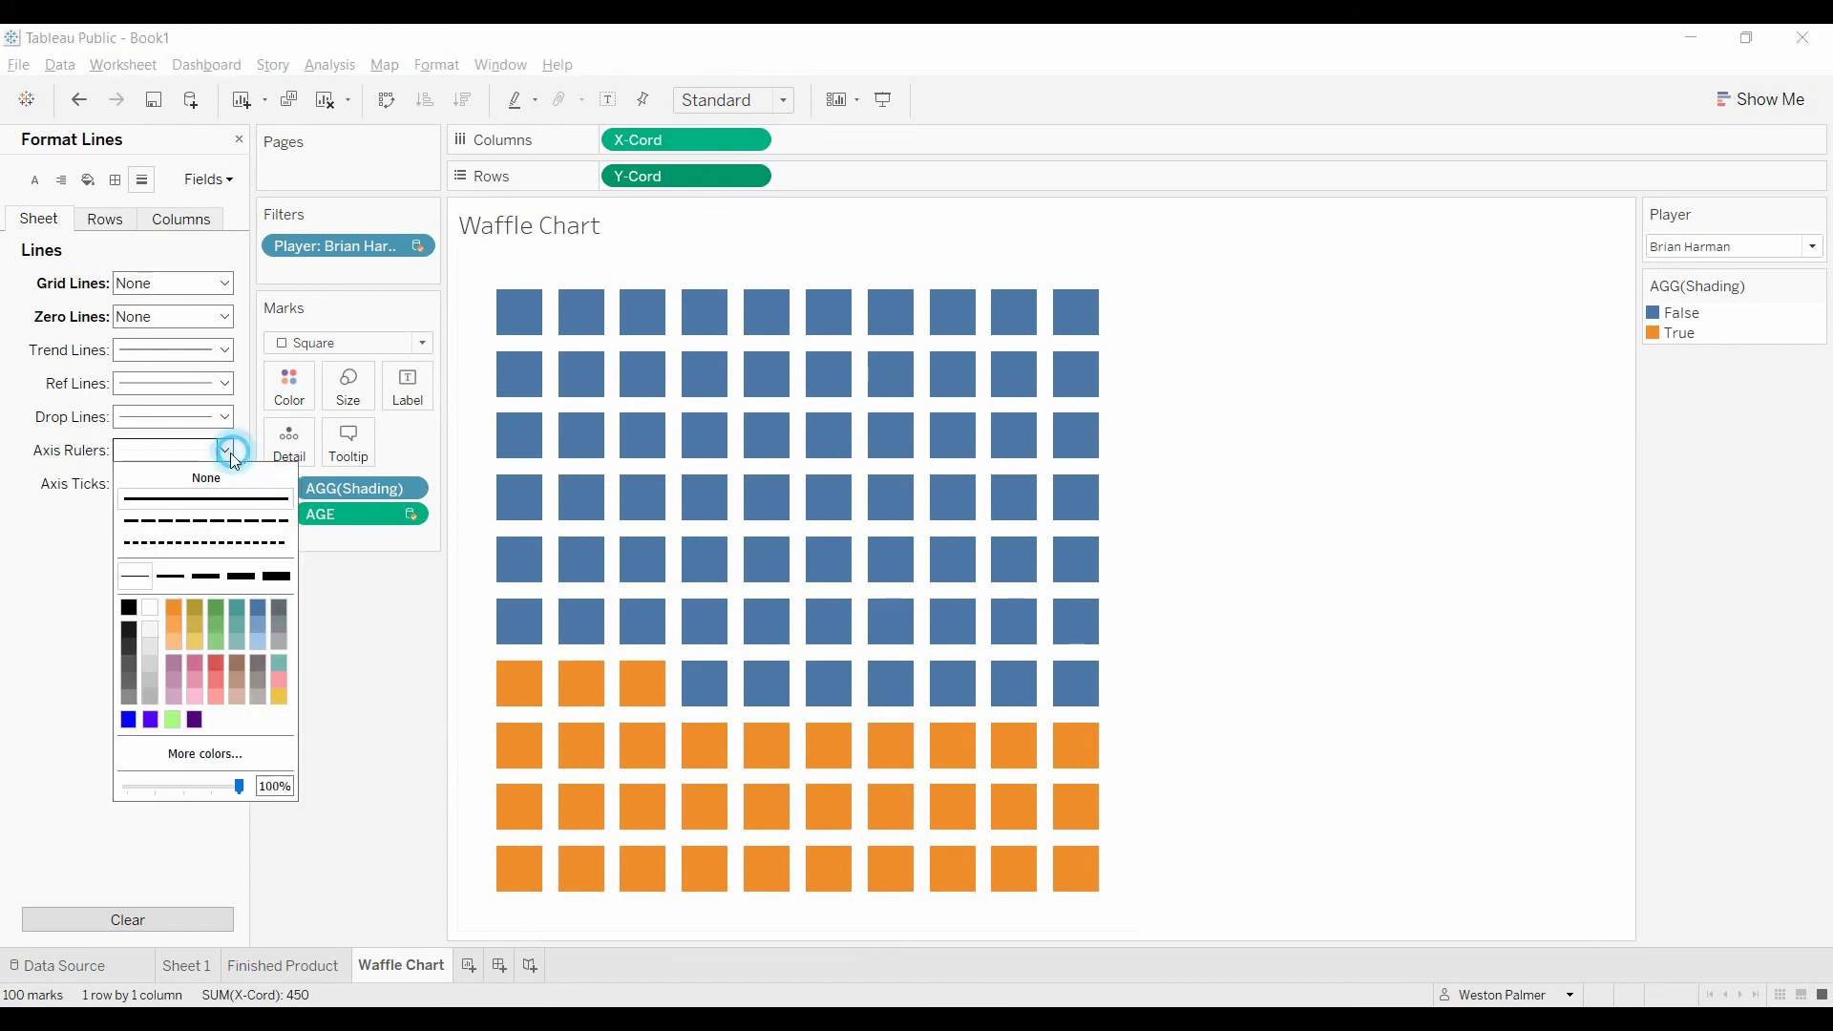
pyautogui.click(184, 480)
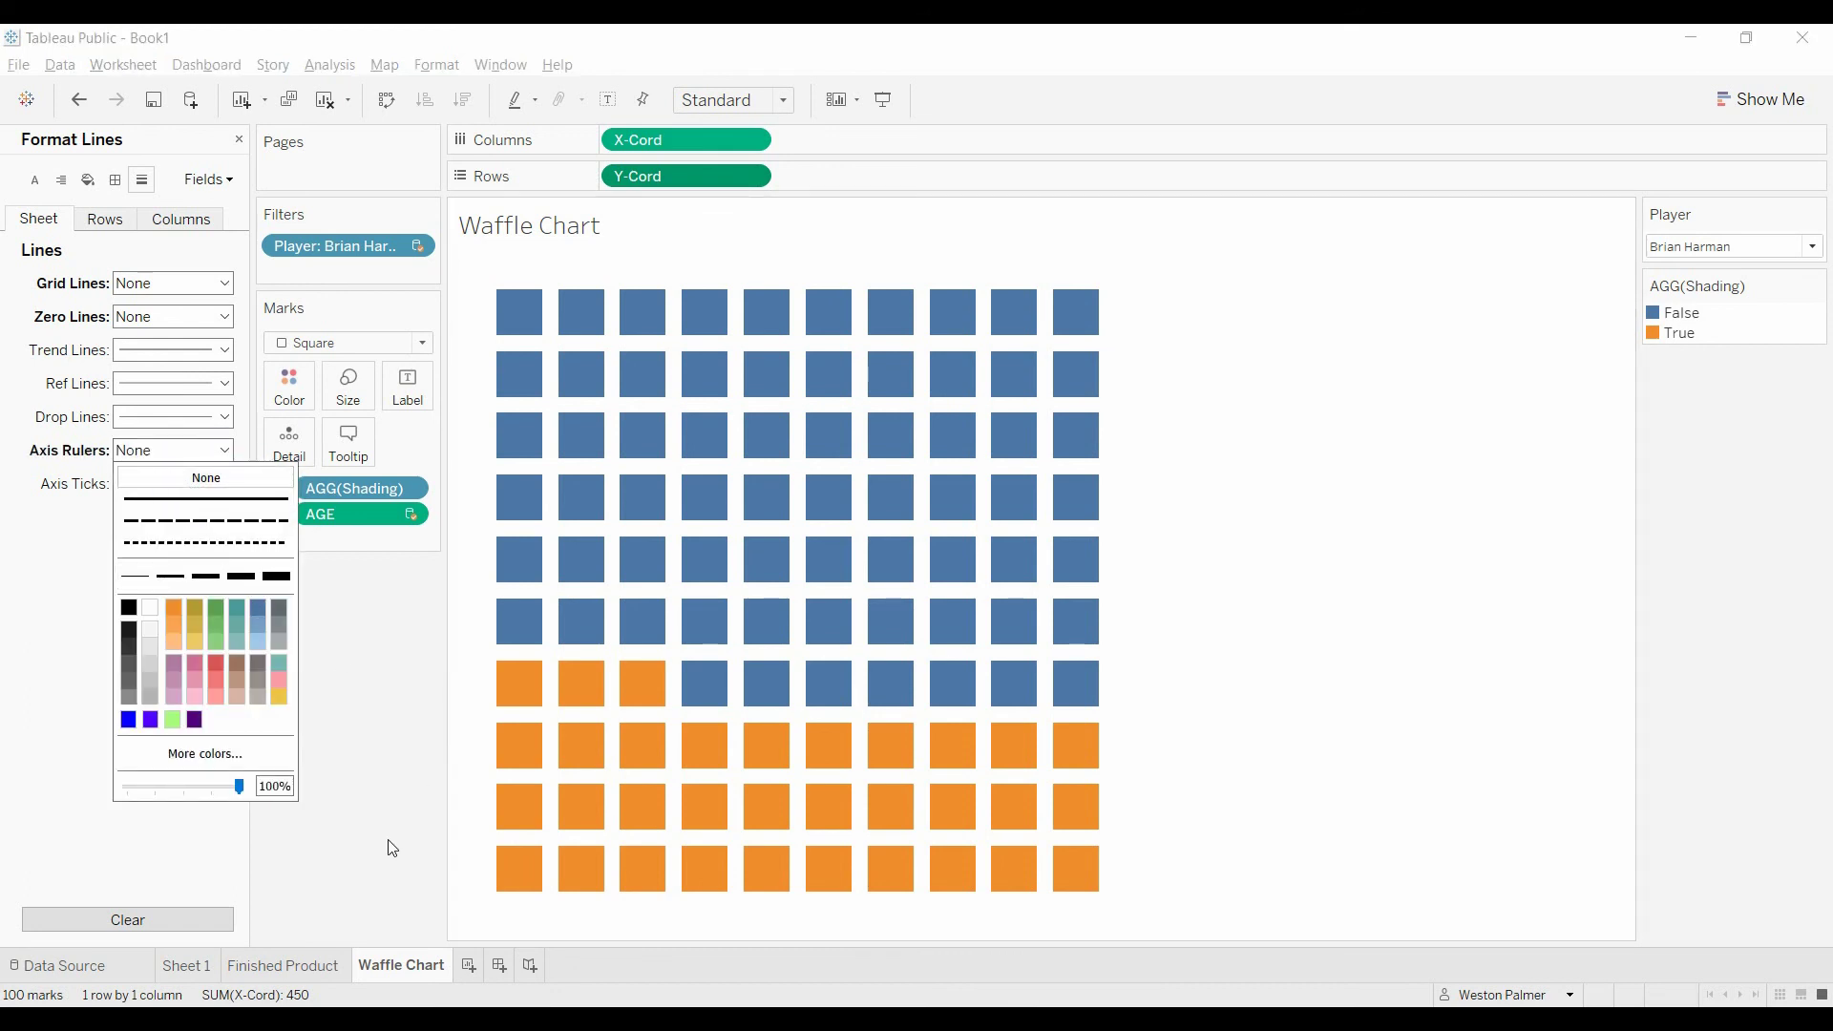
pyautogui.click(344, 863)
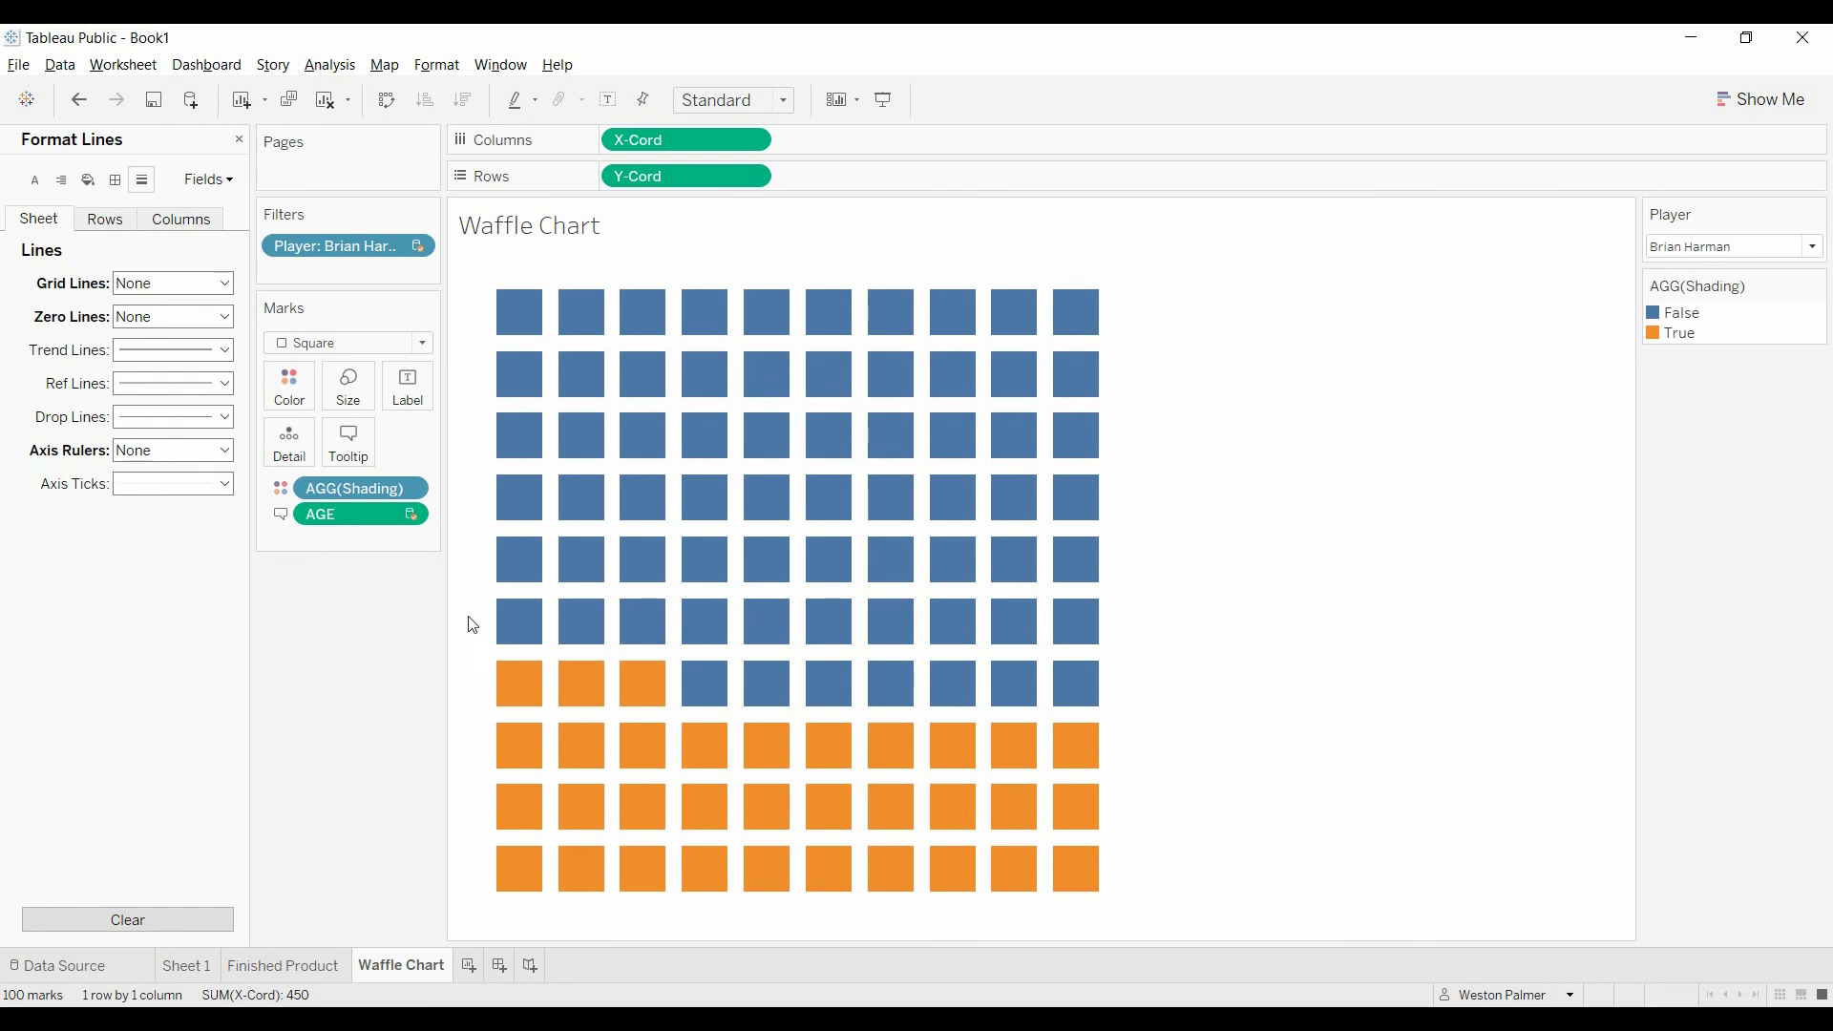
pyautogui.moveTo(642, 520)
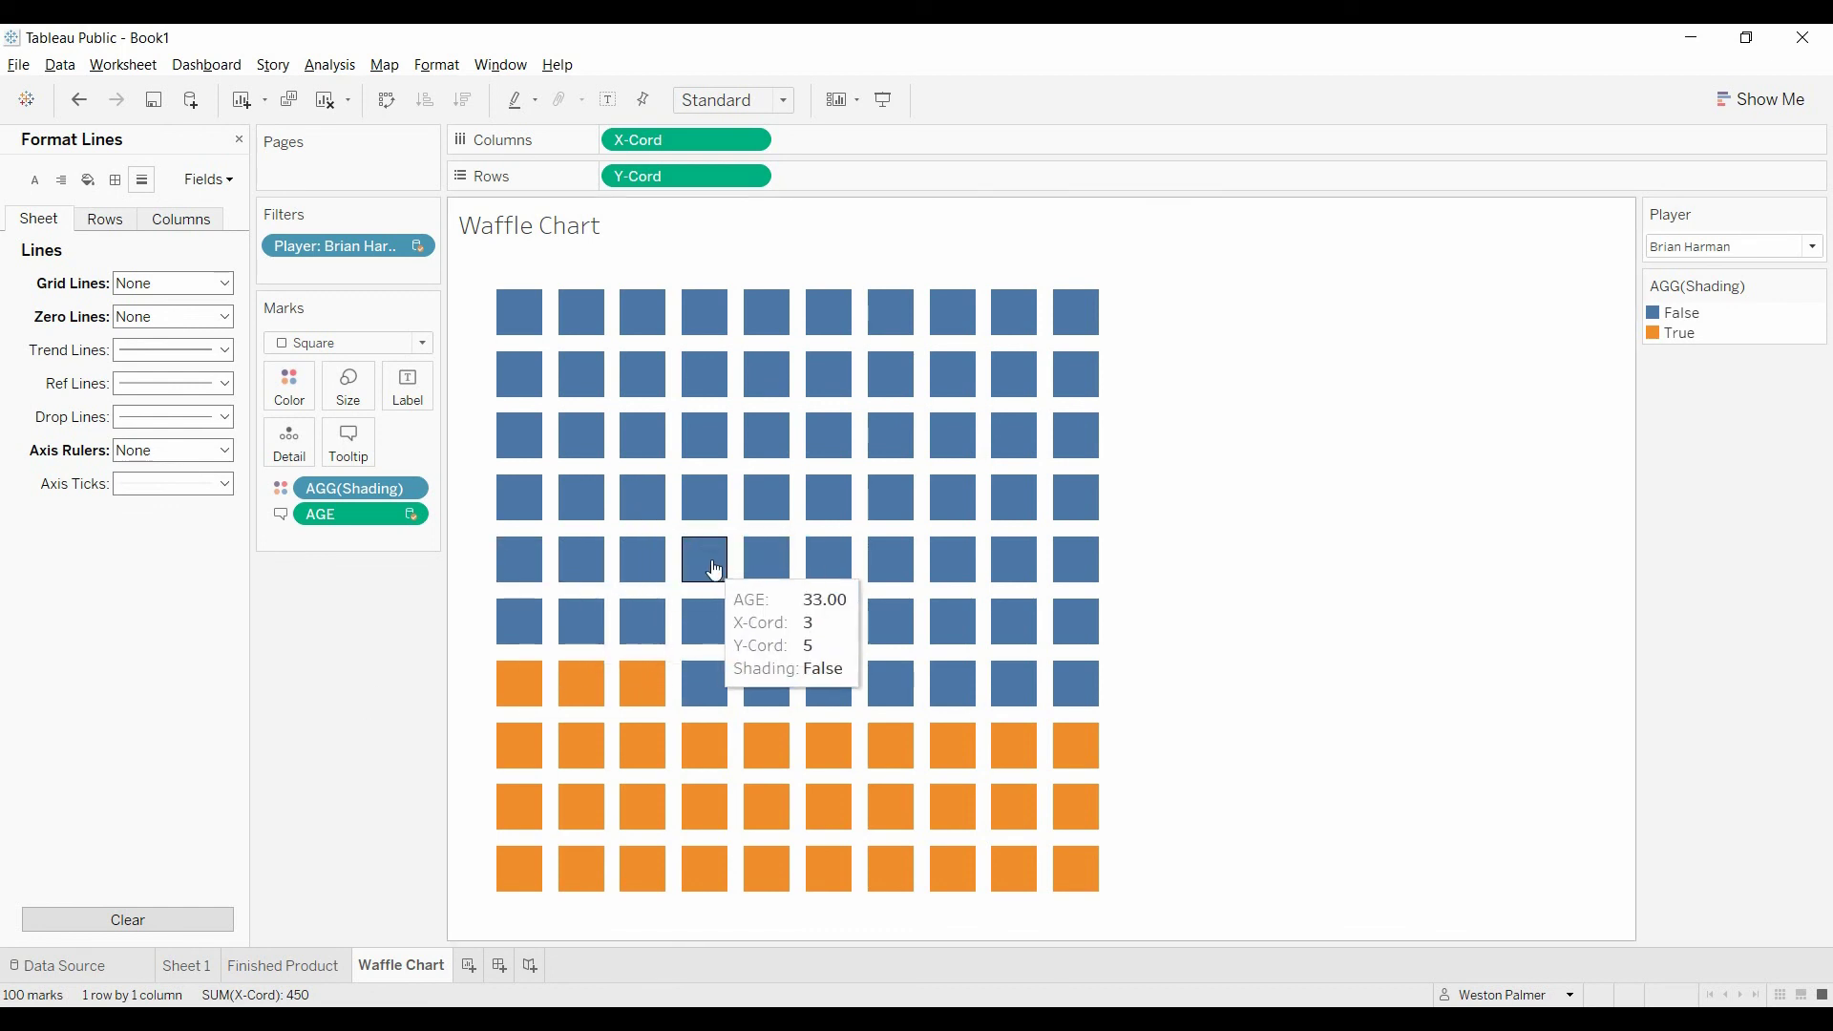